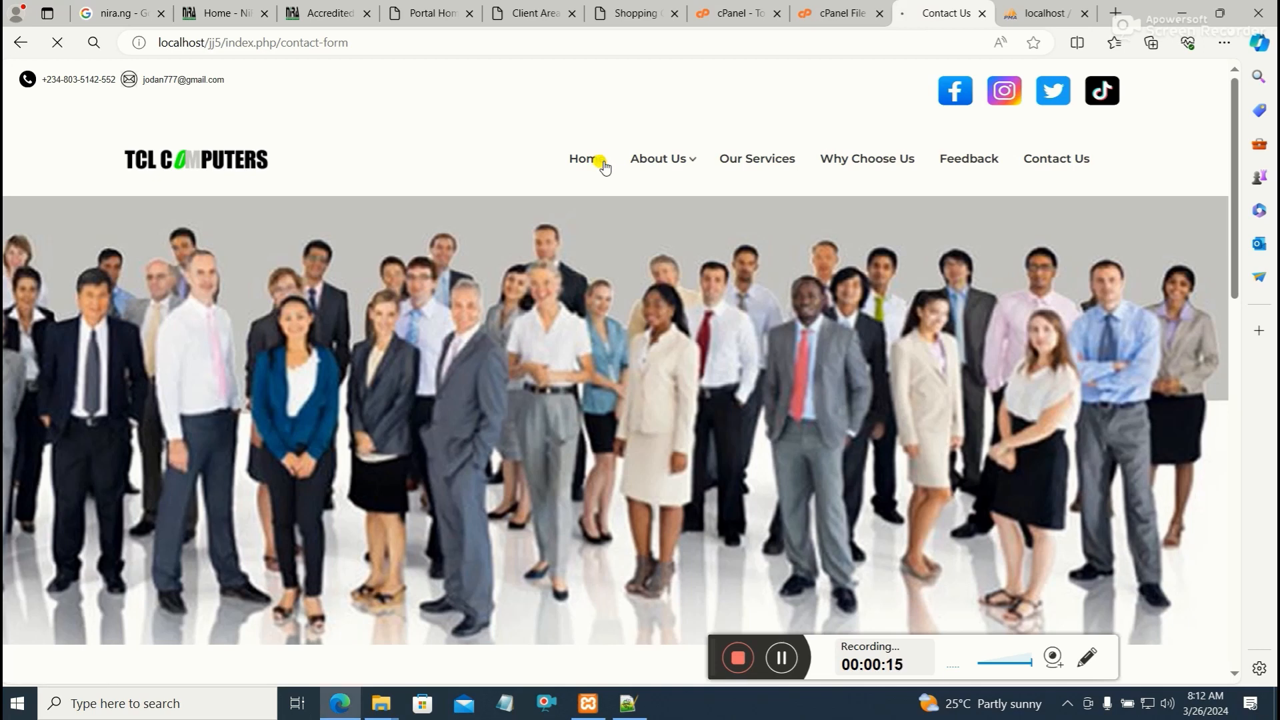
# Review the local TCL Computers site and the htdocs folder containing the jj5 site files
pyautogui.scroll(-10, 806, 334)
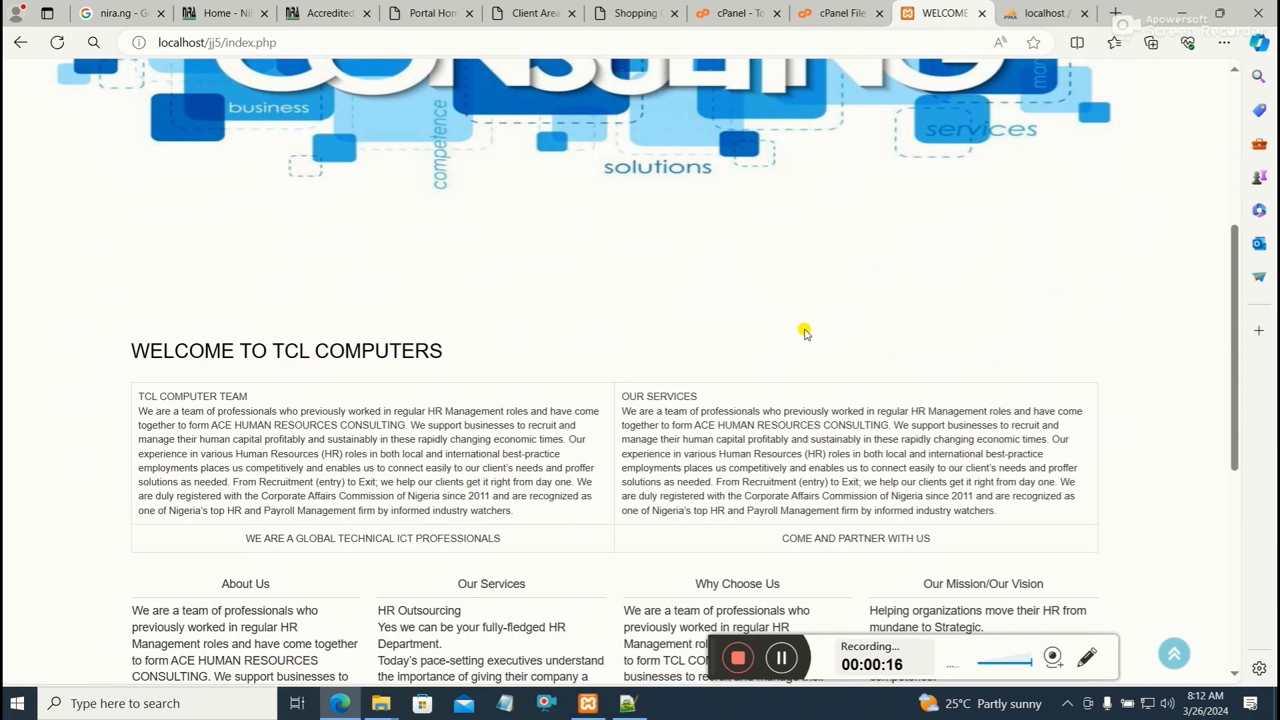
pyautogui.scroll(10, 807, 338)
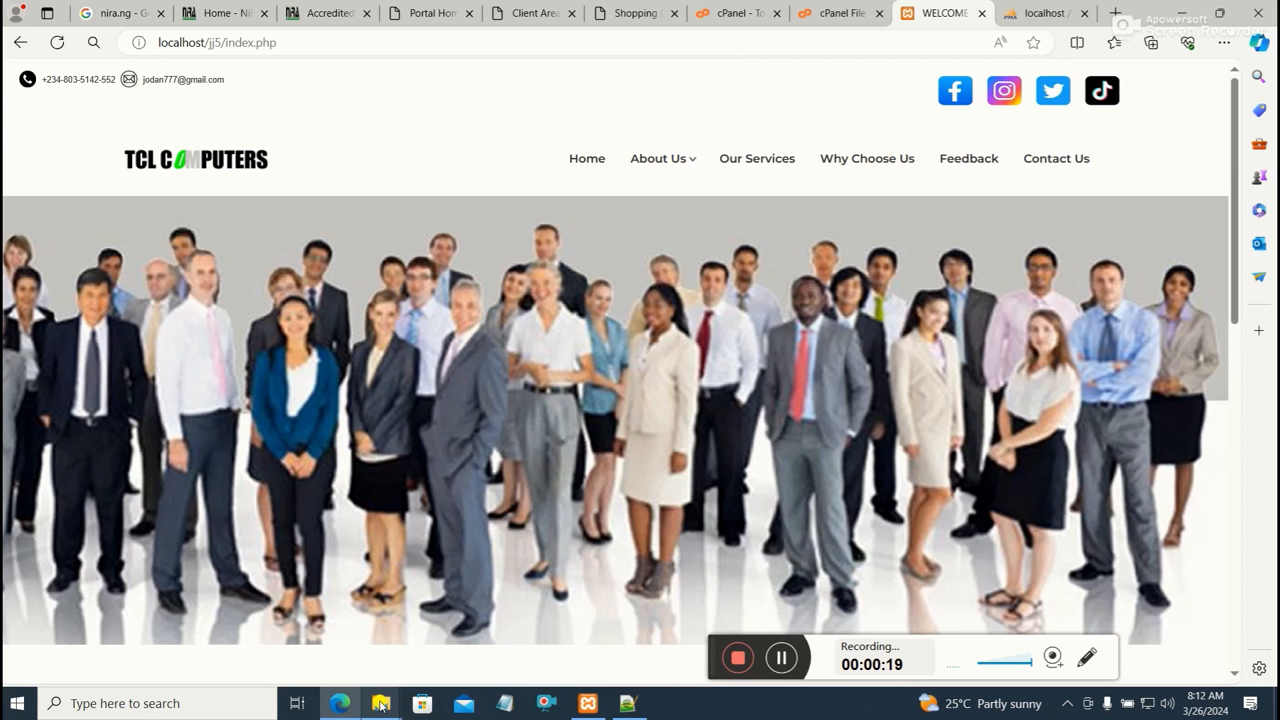
pyautogui.moveTo(380, 706)
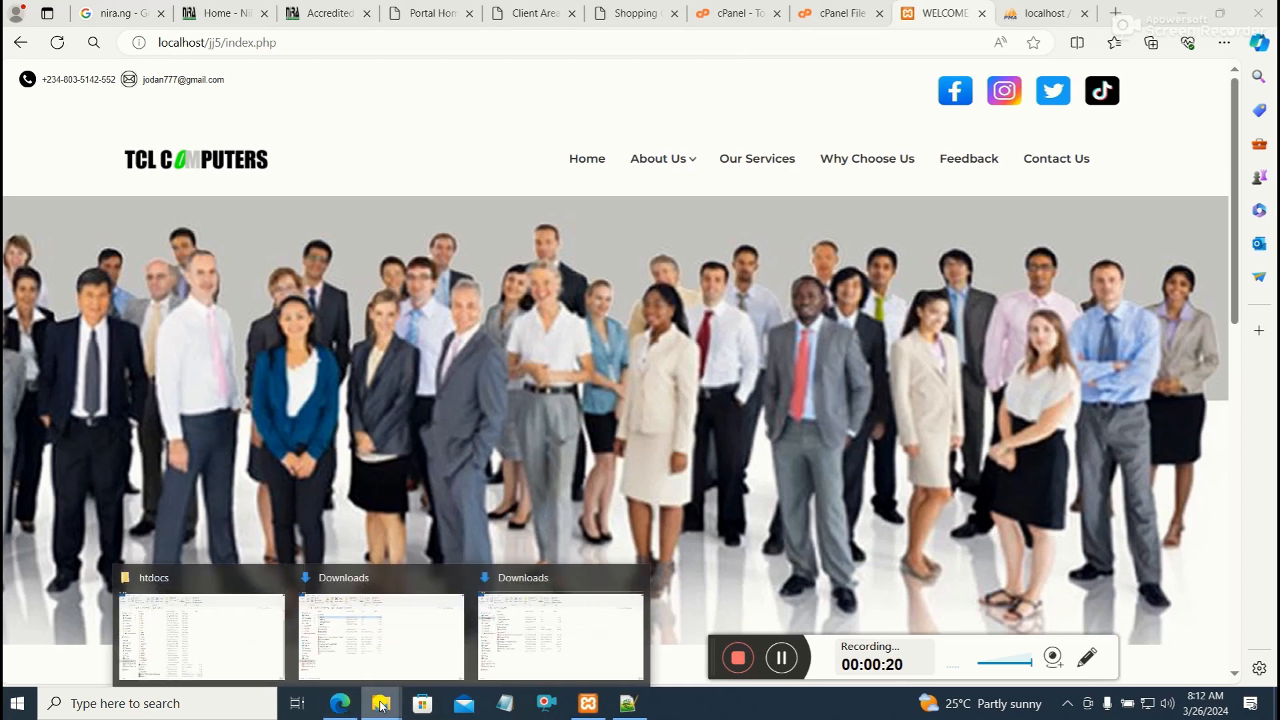
pyautogui.click(217, 634)
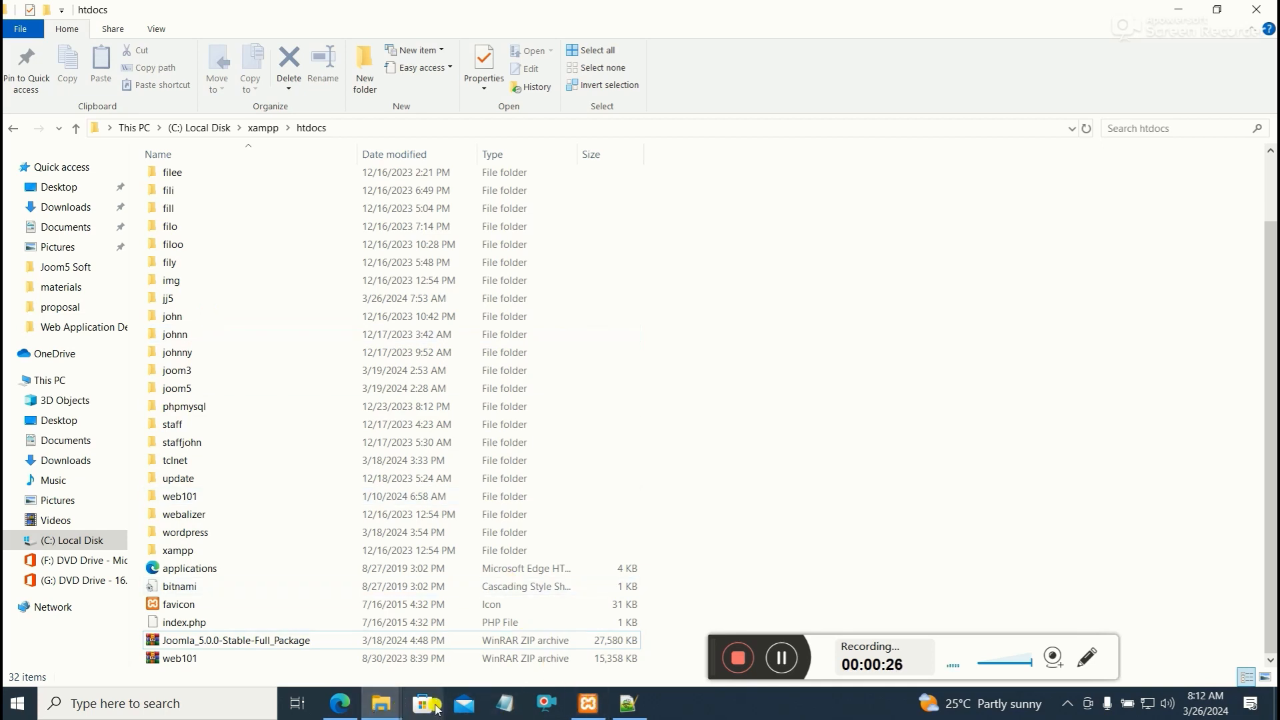
pyautogui.click(340, 703)
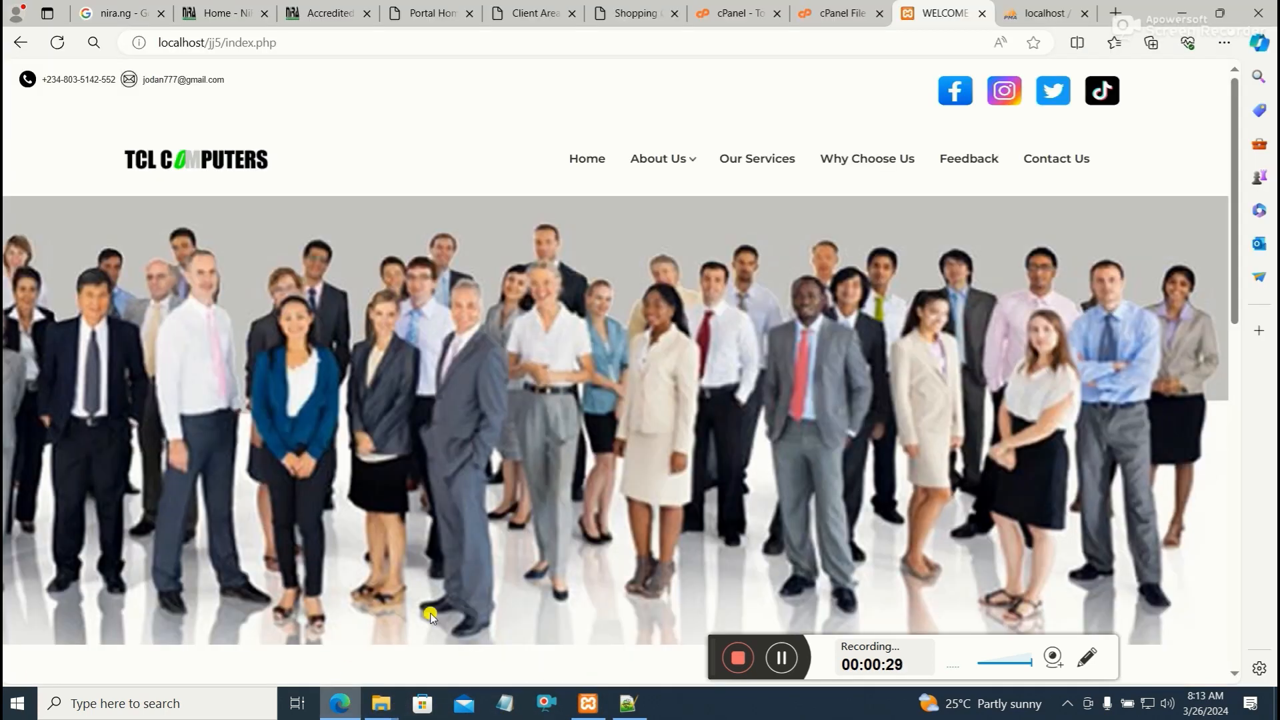
# Export the jo5 database from phpMyAdmin using the quick SQL export
pyautogui.click(1042, 13)
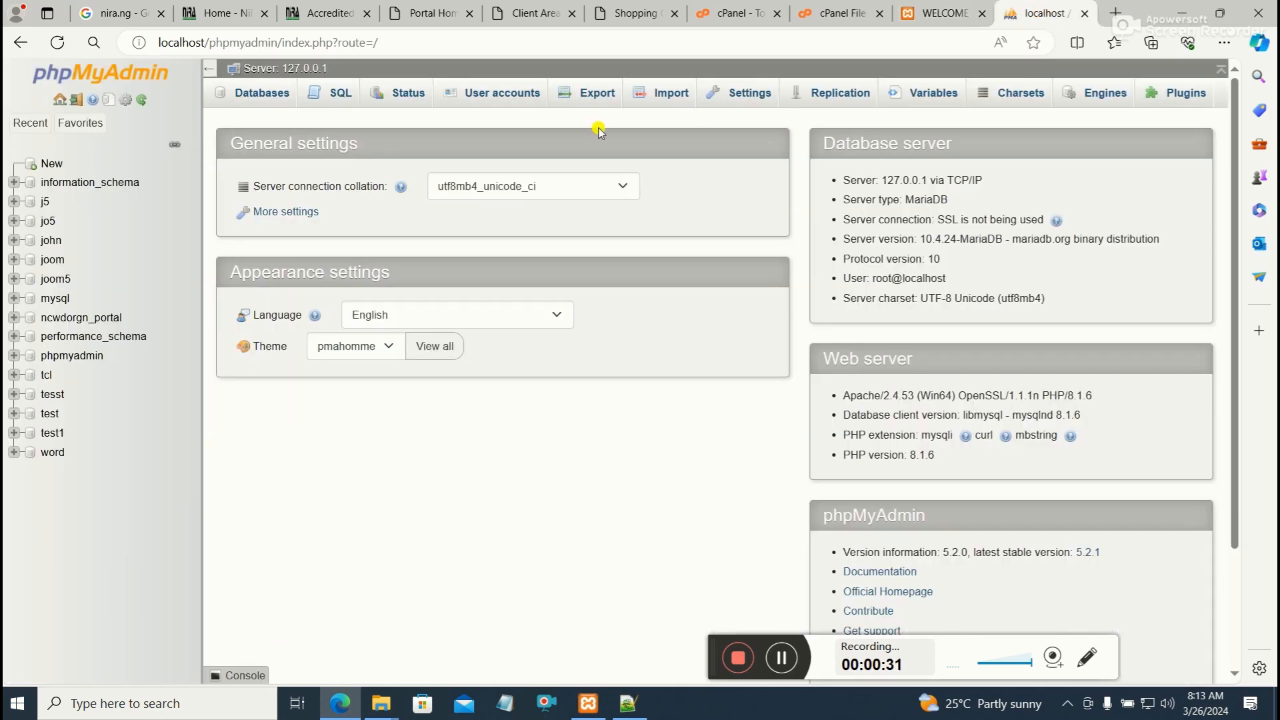
pyautogui.click(52, 225)
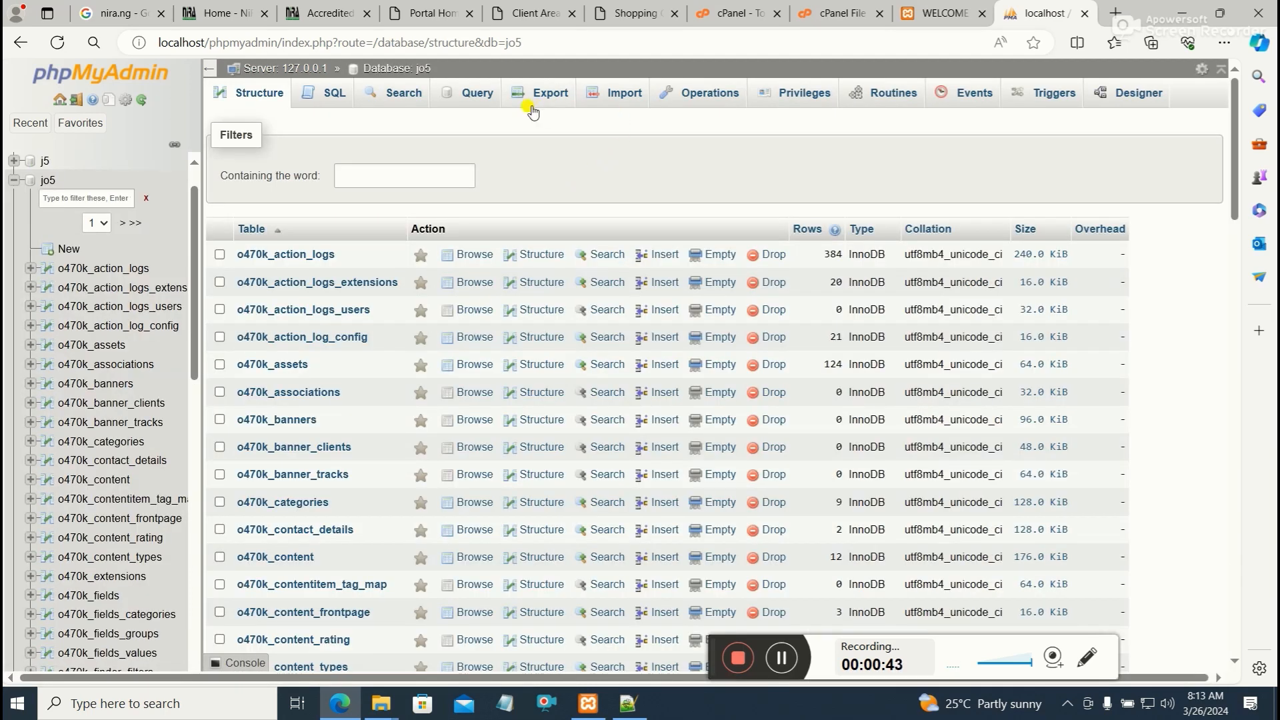
pyautogui.click(542, 93)
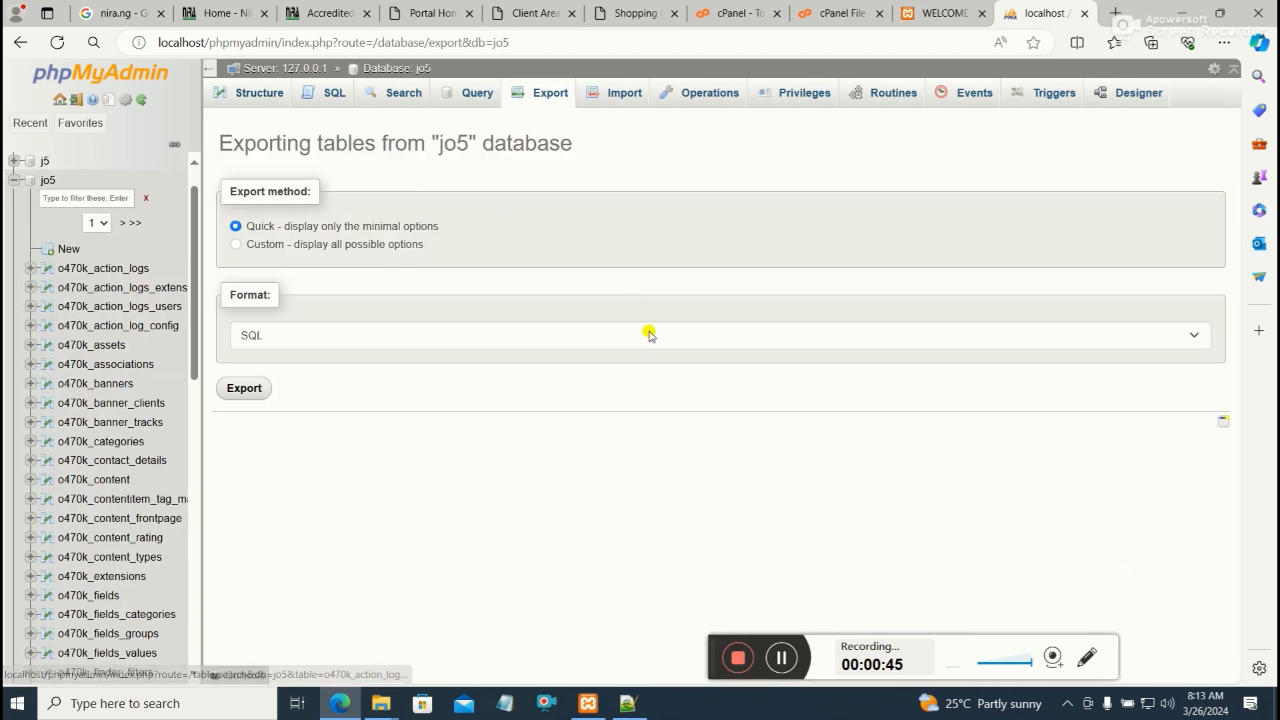
pyautogui.click(250, 389)
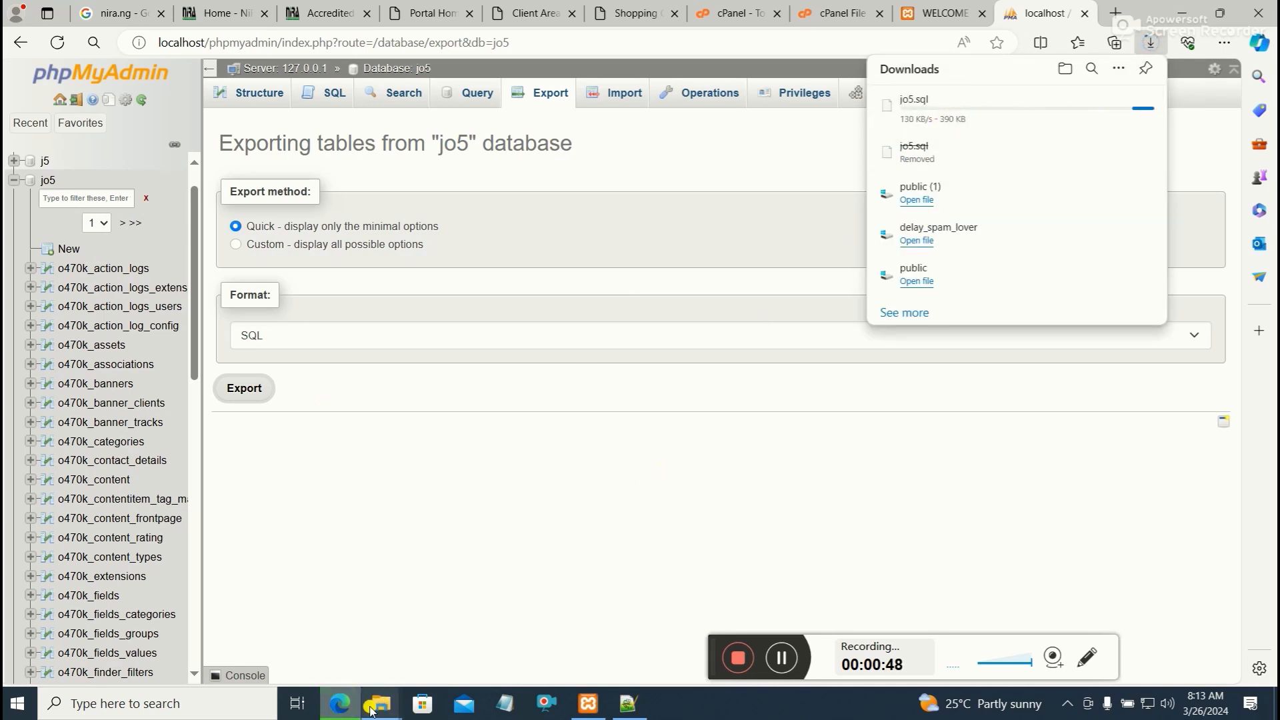
# Compress the jj5 folder in htdocs into a zipped folder
pyautogui.moveTo(371, 710)
pyautogui.click(200, 630)
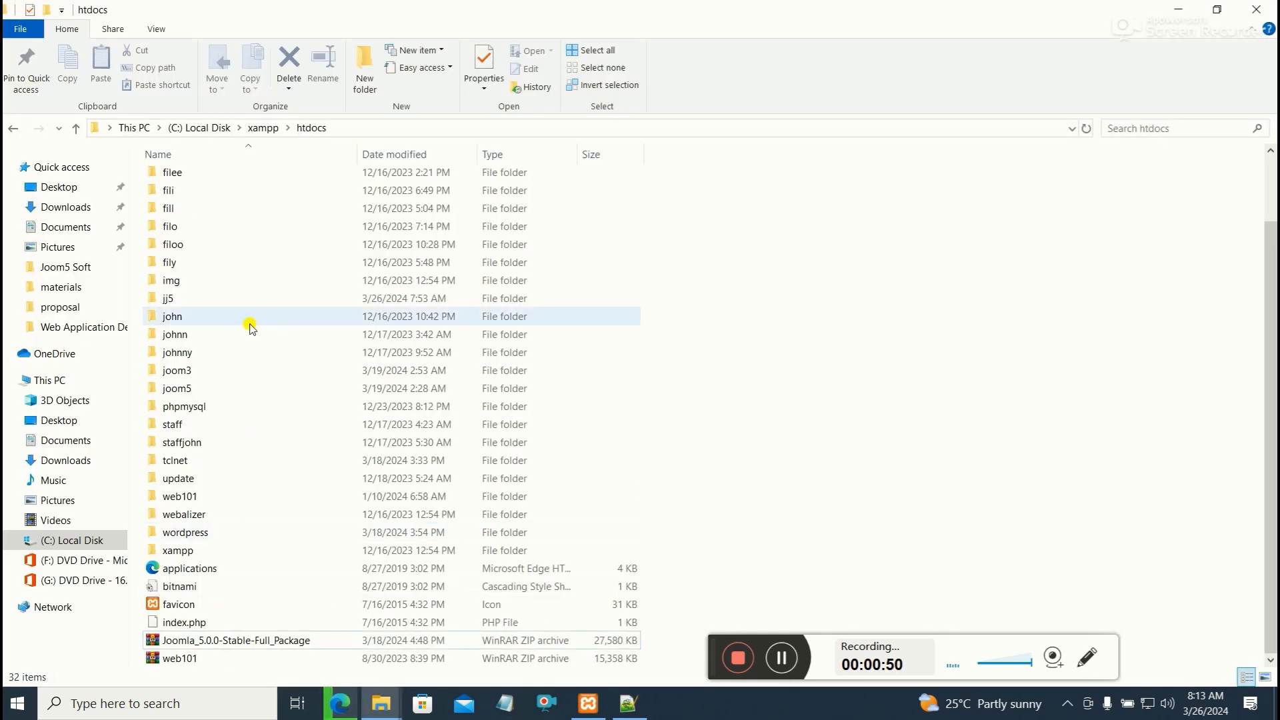
pyautogui.rightClick(172, 302)
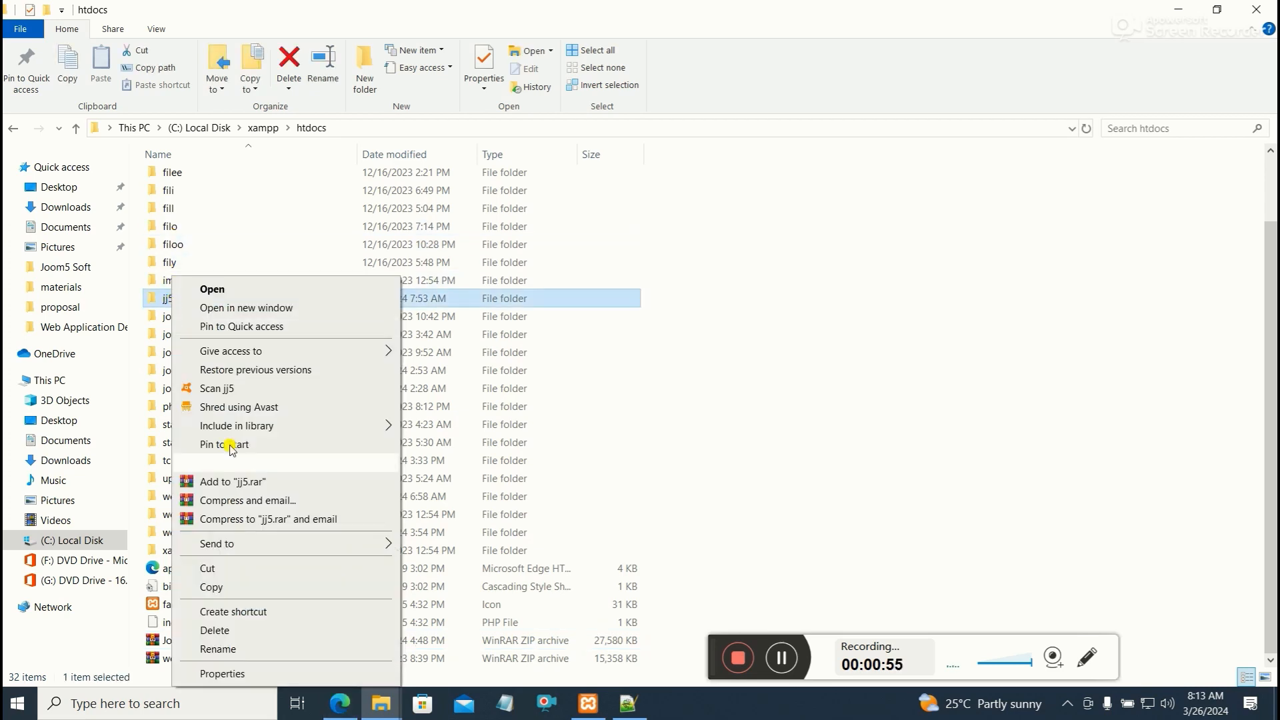
pyautogui.moveTo(311, 550)
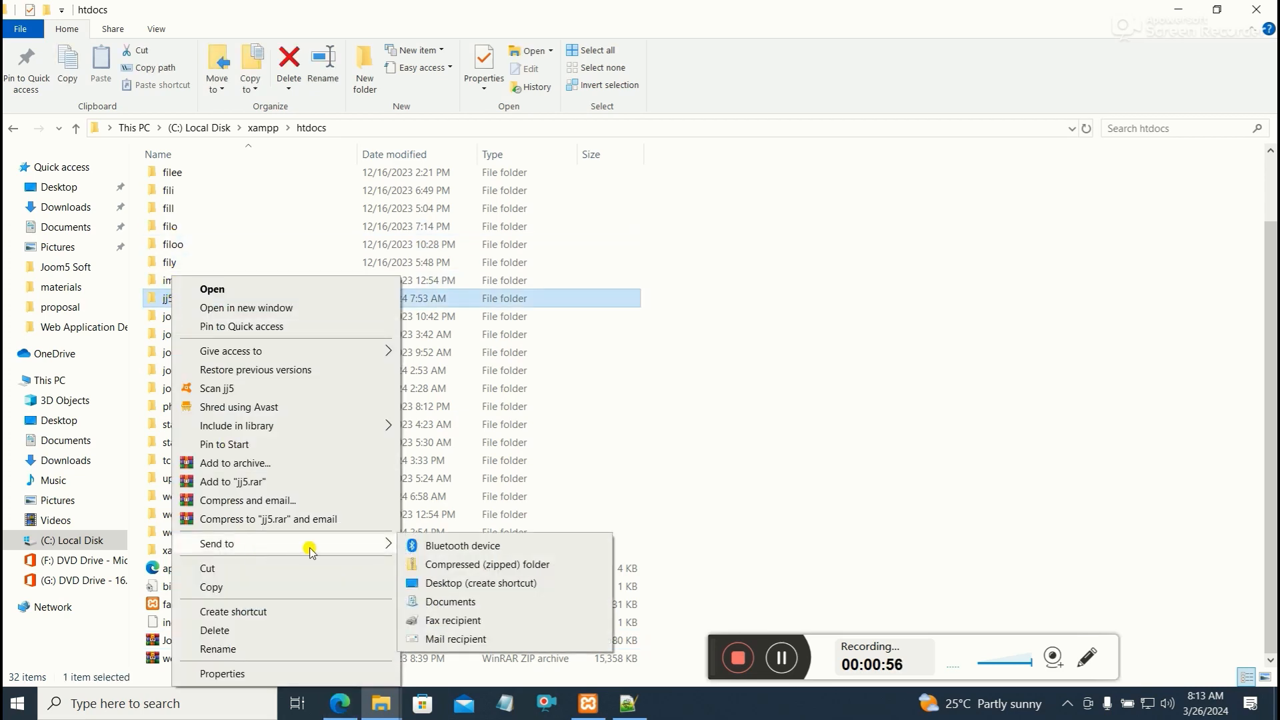
pyautogui.click(481, 565)
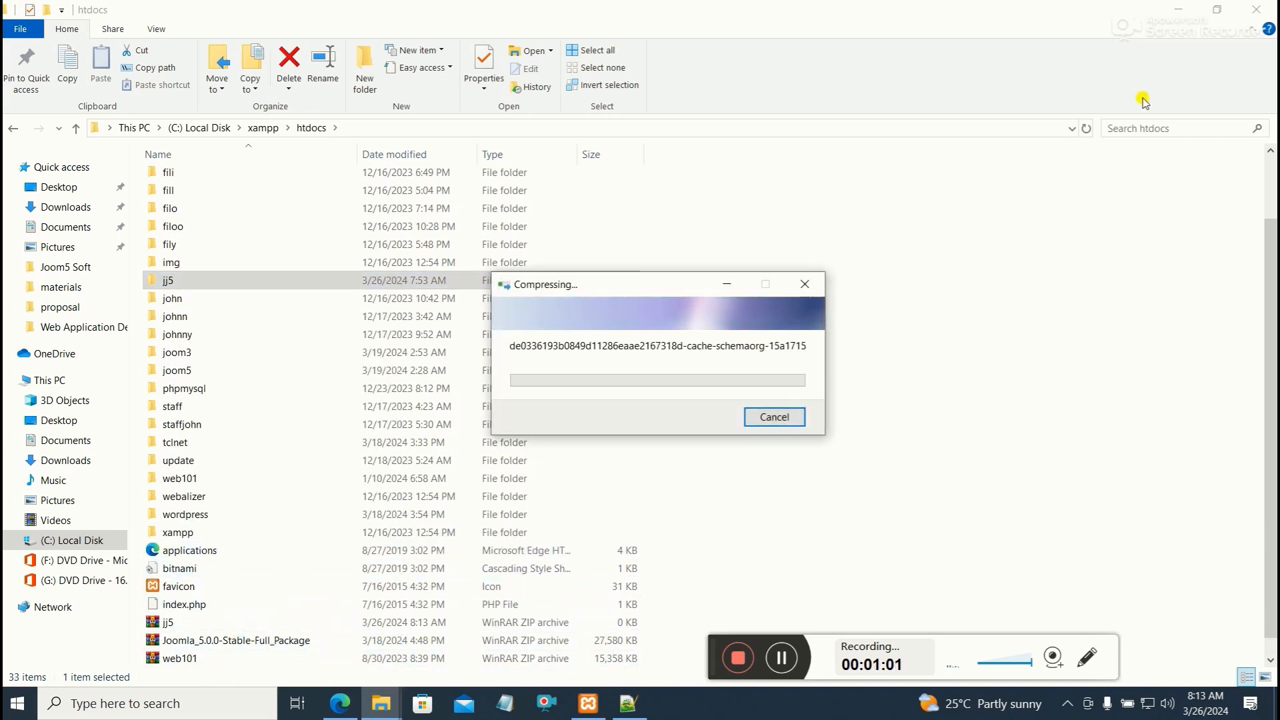
# Open the My website Content folder on the desktop holding the site archive and SQL file
pyautogui.click(1180, 9)
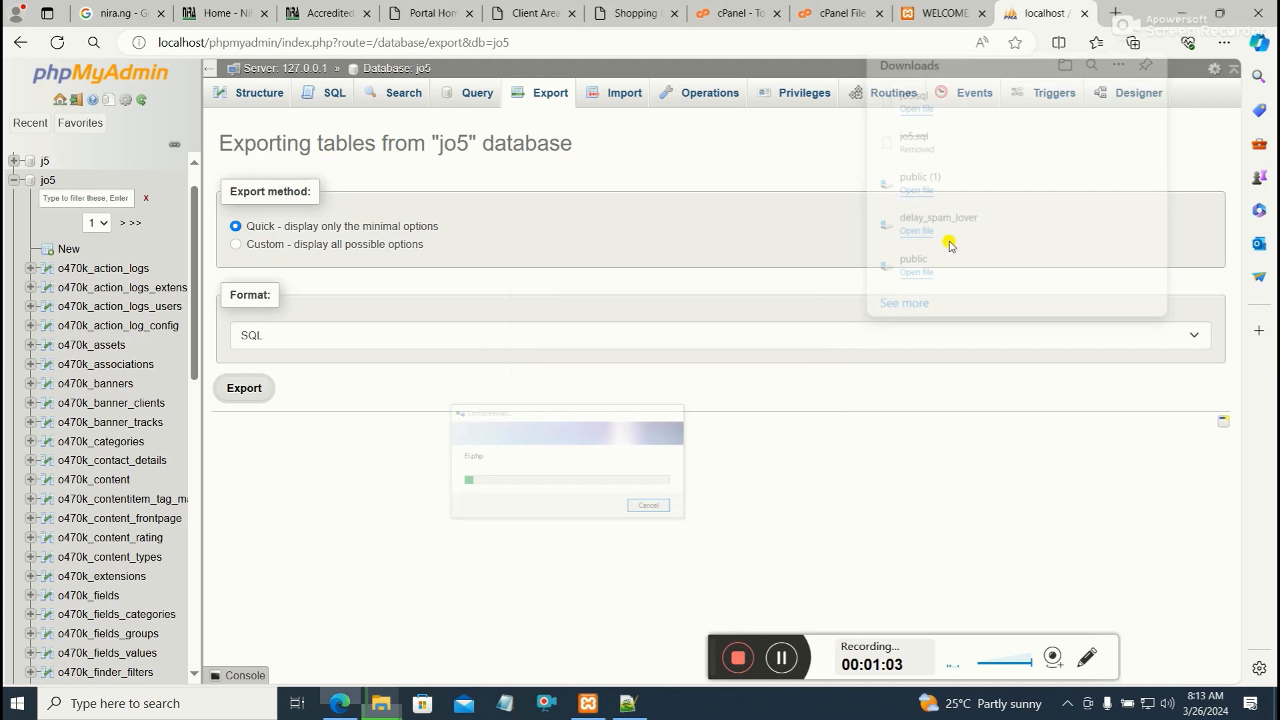
pyautogui.click(1181, 11)
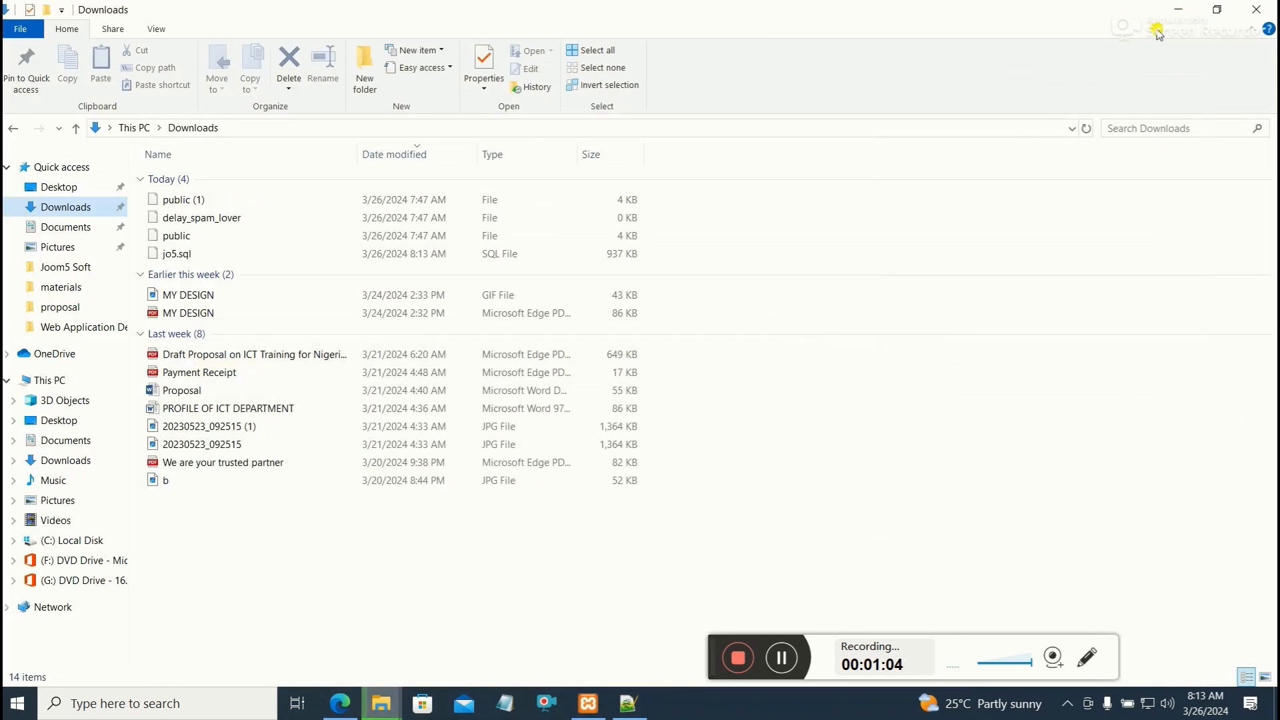
pyautogui.click(1180, 10)
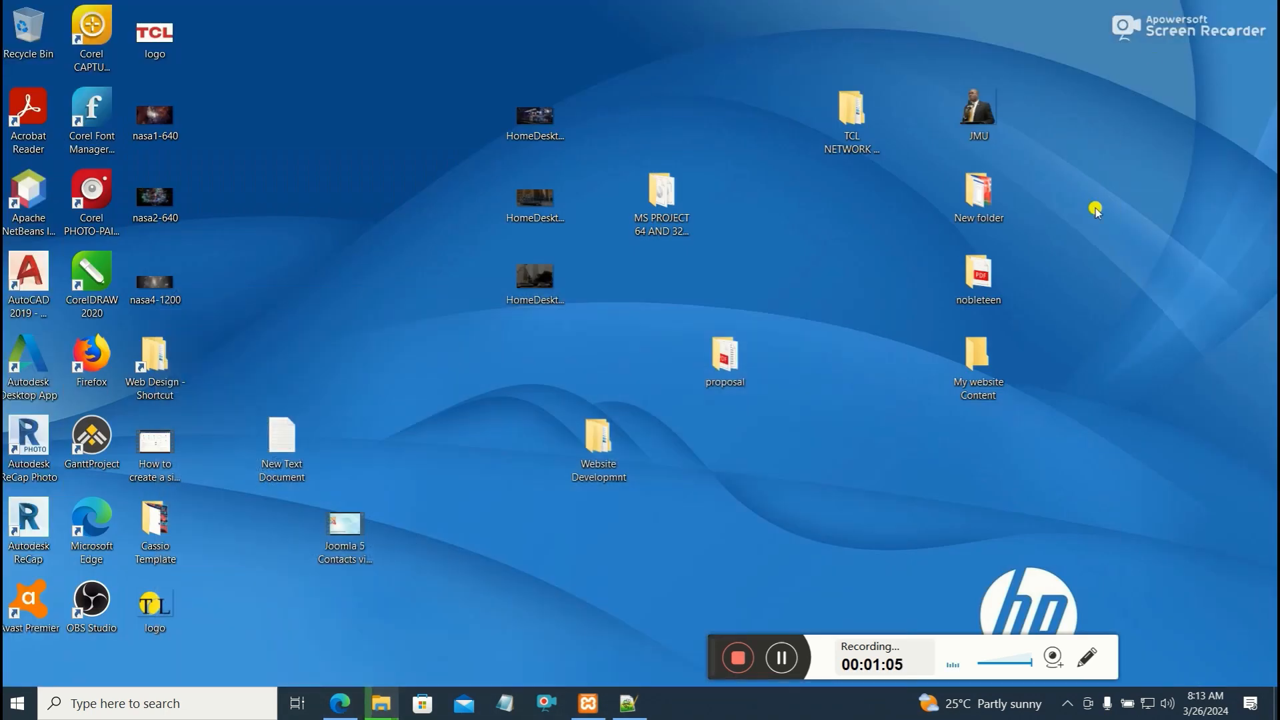
pyautogui.doubleClick(992, 371)
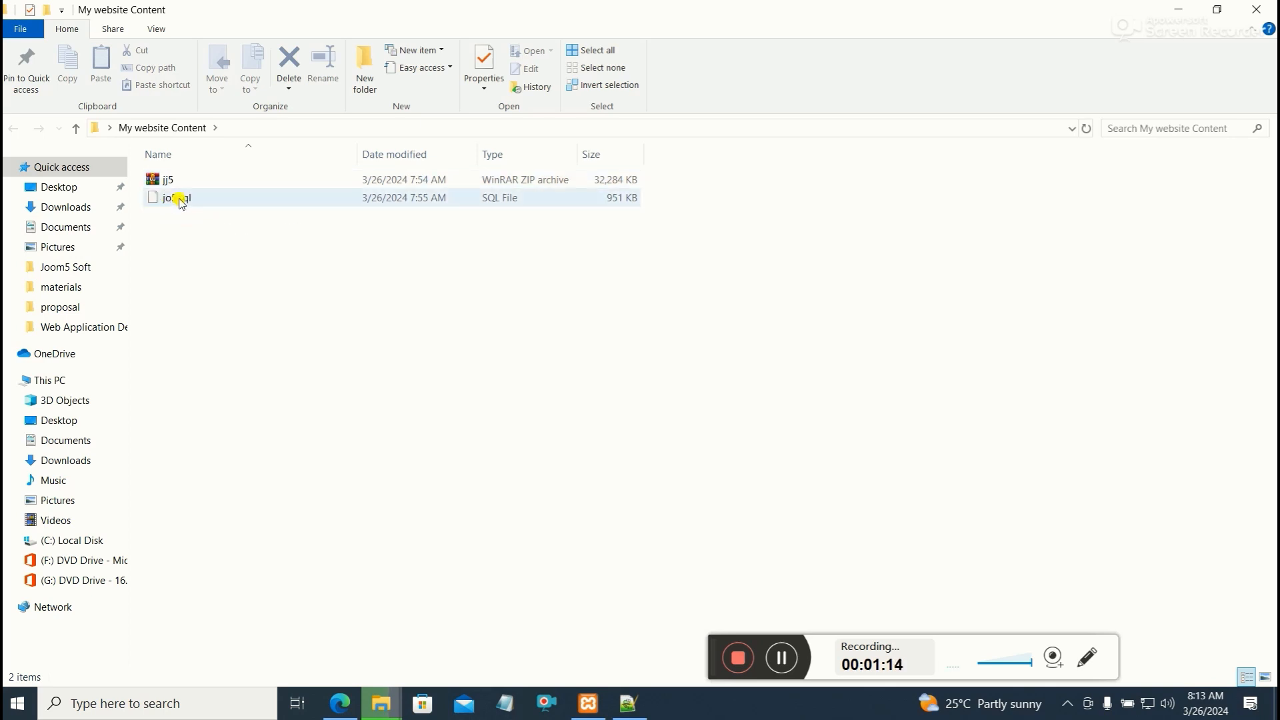
# Switch to the NiRA website and look at its Registrars options
pyautogui.click(342, 705)
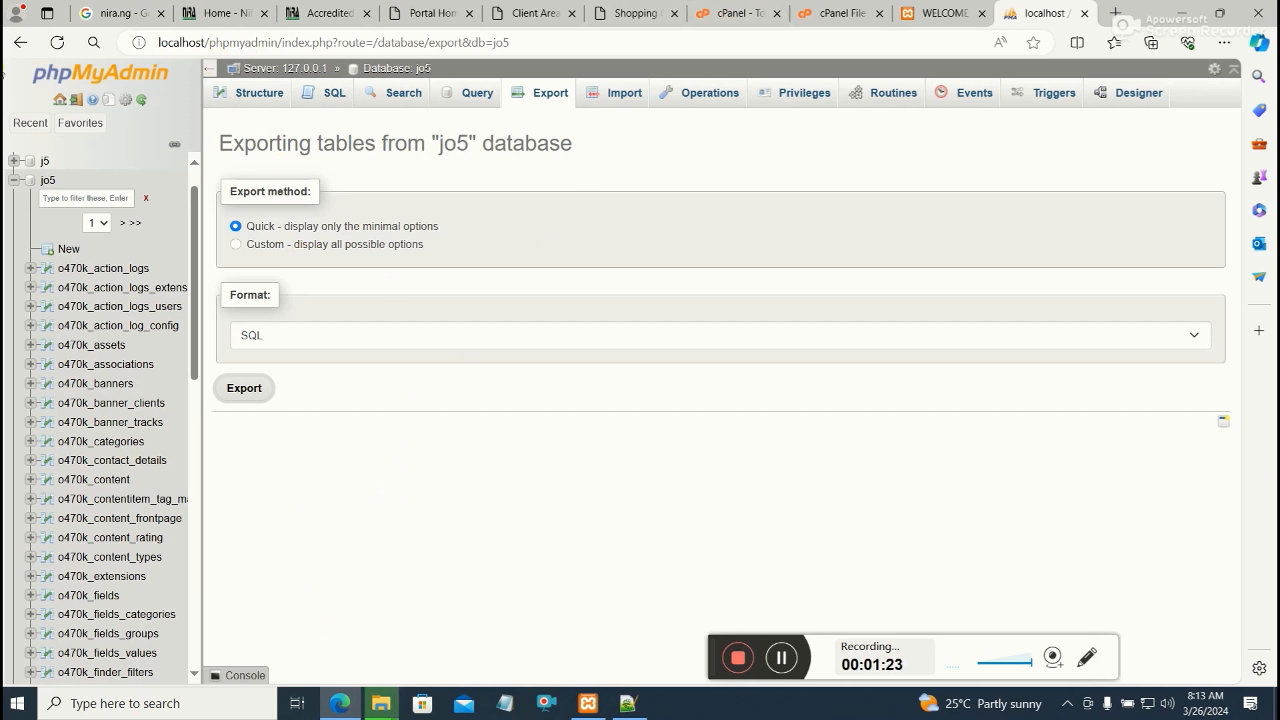
pyautogui.click(130, 12)
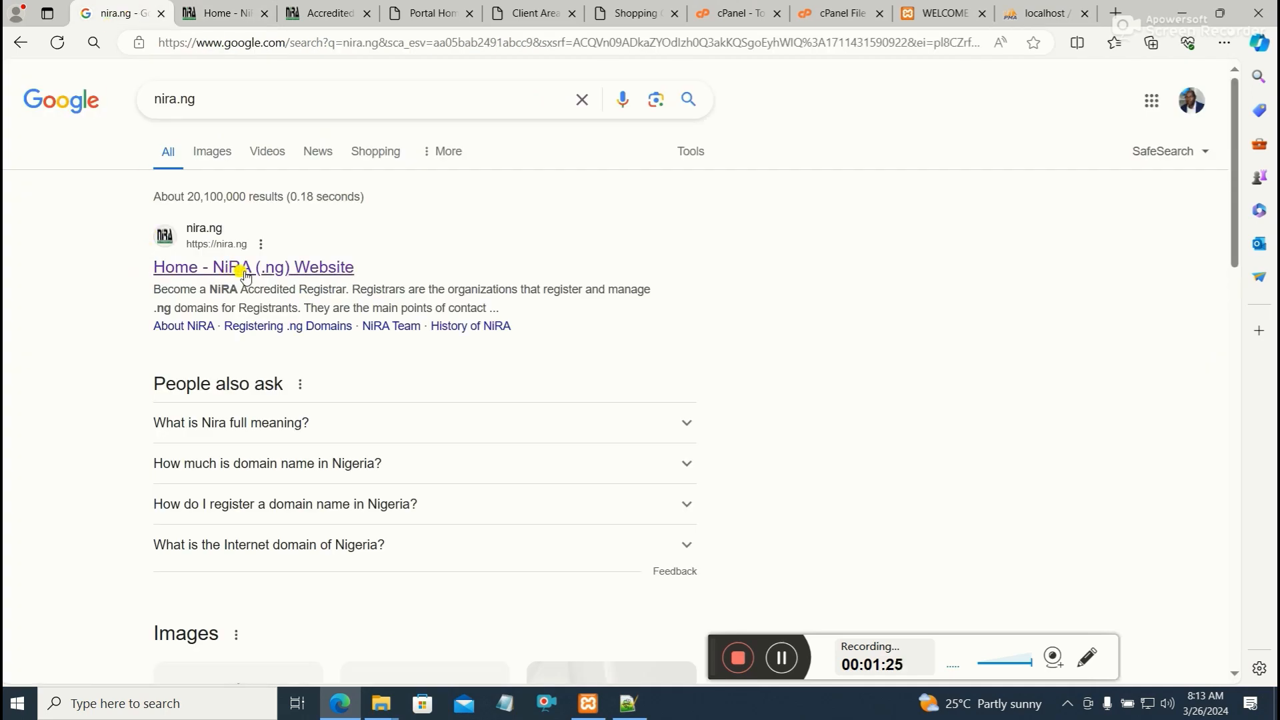
pyautogui.click(212, 12)
pyautogui.moveTo(633, 130)
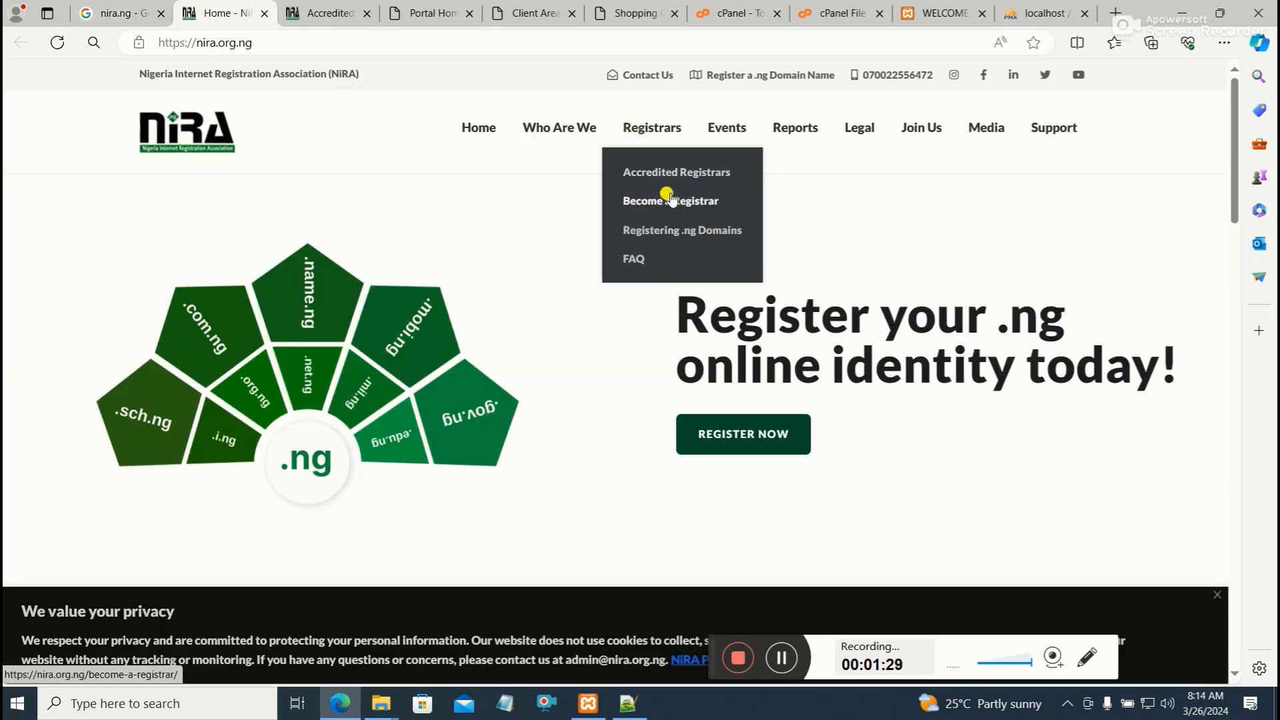
# Browse the NiRA accredited registrars list to find the QServers Network Limited entry
pyautogui.click(320, 12)
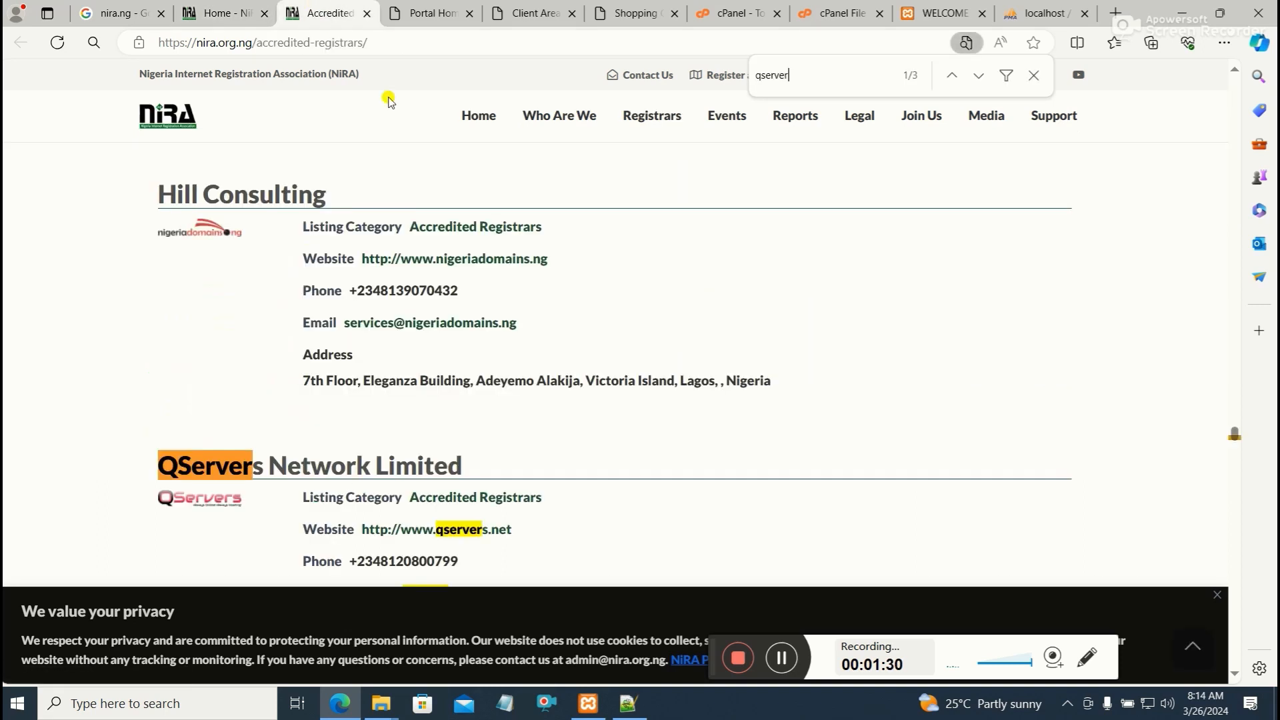
pyautogui.scroll(-15, 392, 214)
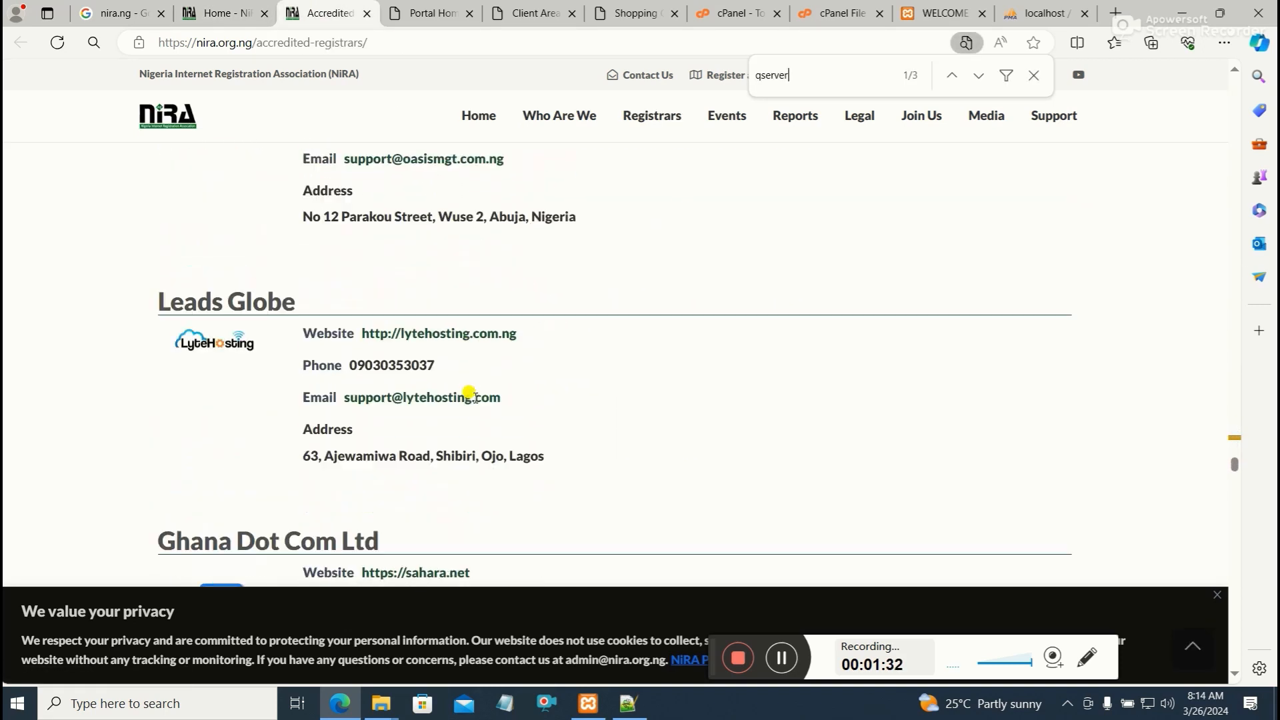
pyautogui.scroll(10, 473, 397)
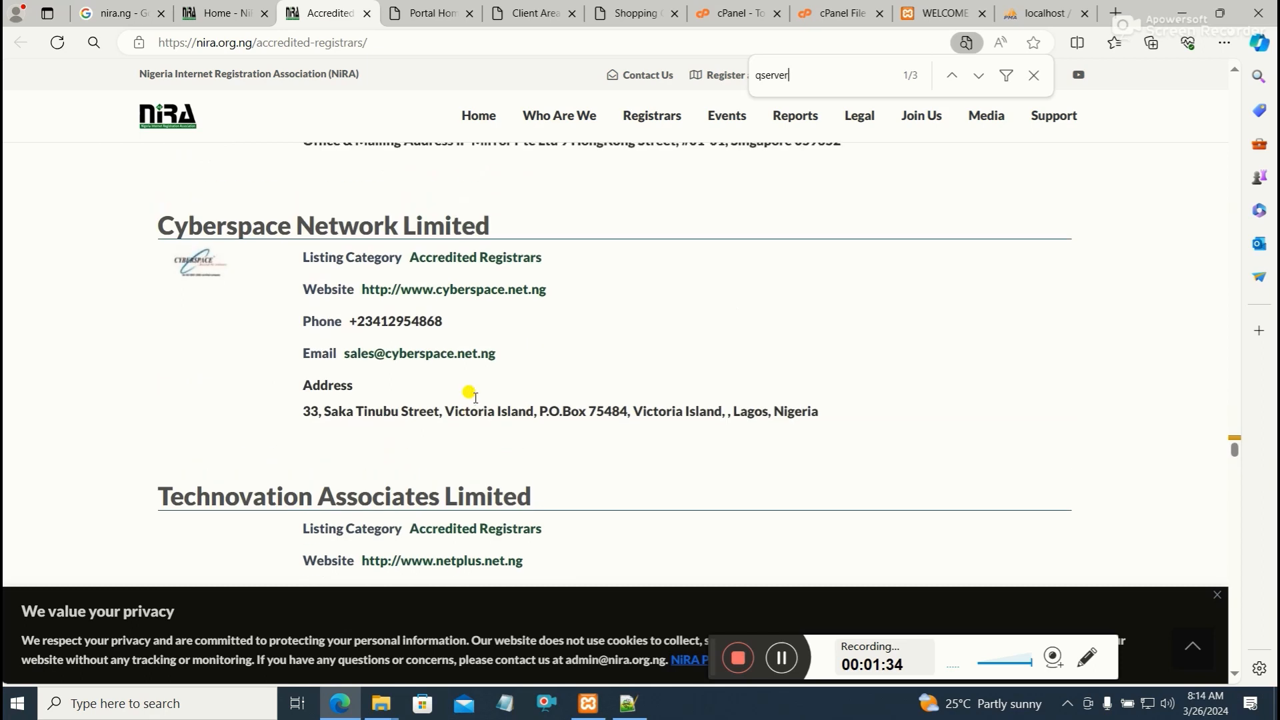
pyautogui.scroll(2, 470, 394)
pyautogui.scroll(8, 473, 397)
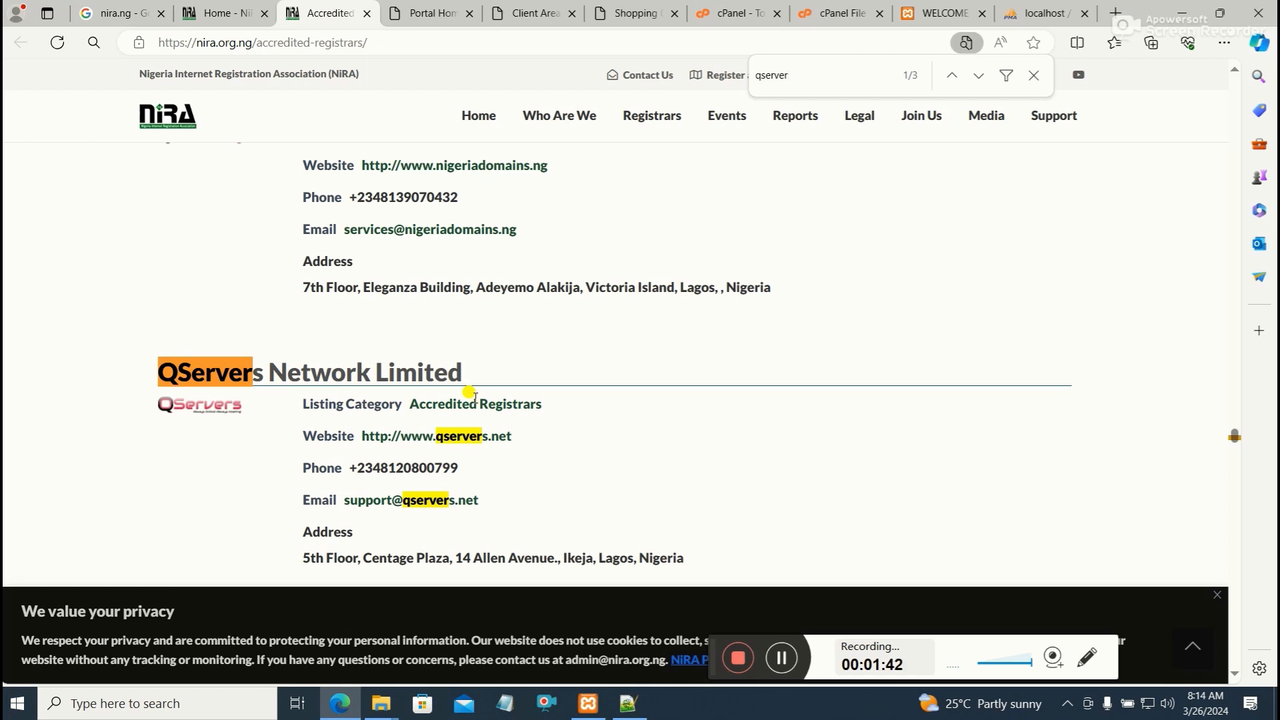
pyautogui.scroll(-3, 470, 394)
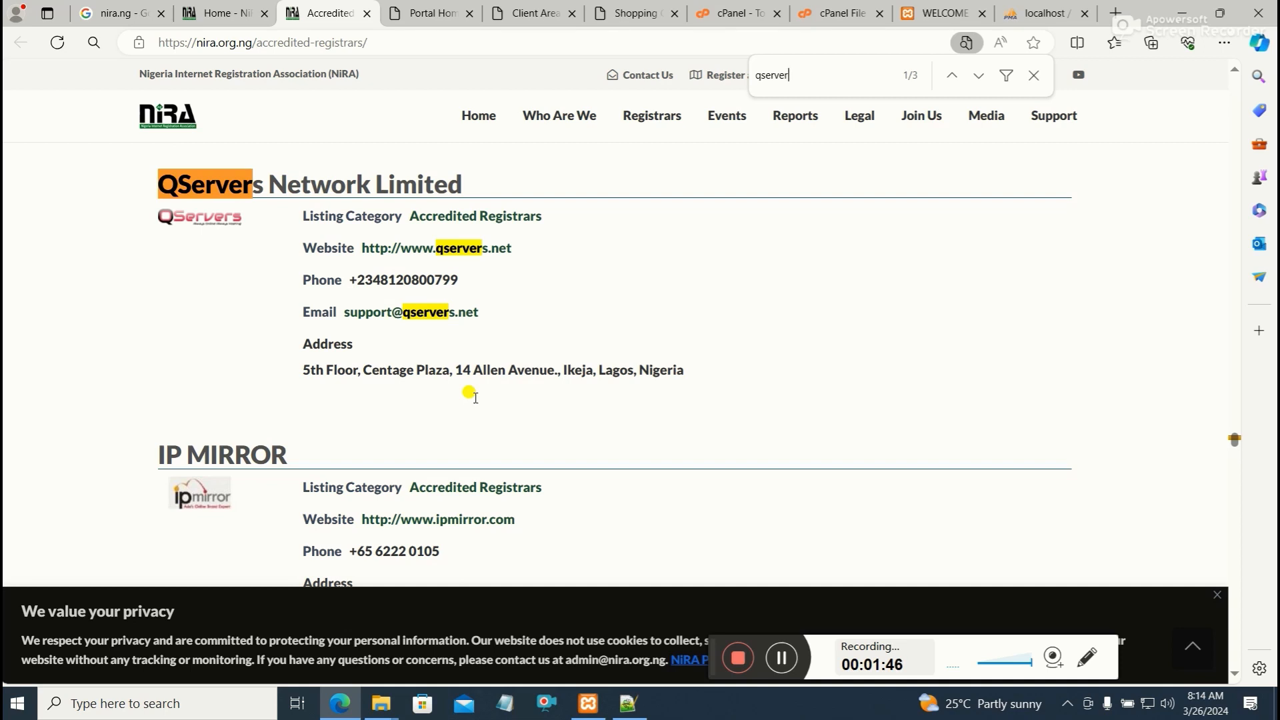
pyautogui.scroll(1, 467, 393)
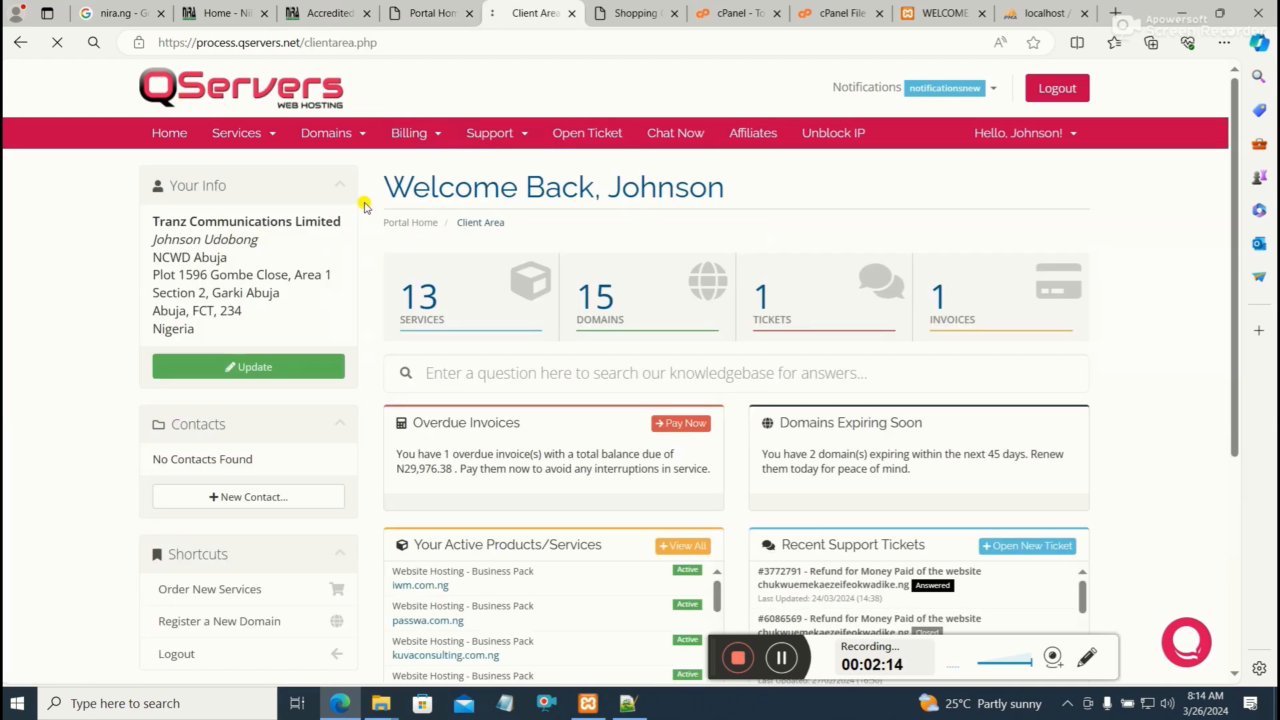
# Continue registering the available morrison.ng domain for 1 year at N7,500.00
pyautogui.click(523, 354)
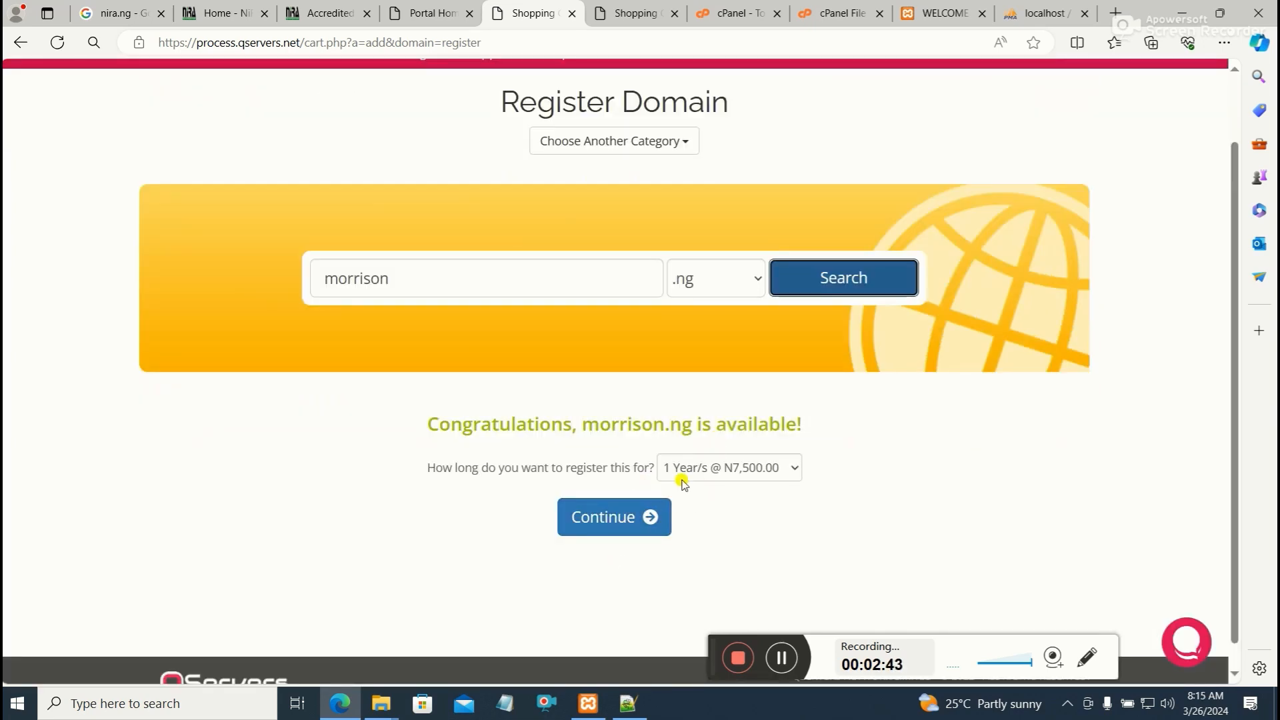
pyautogui.click(620, 521)
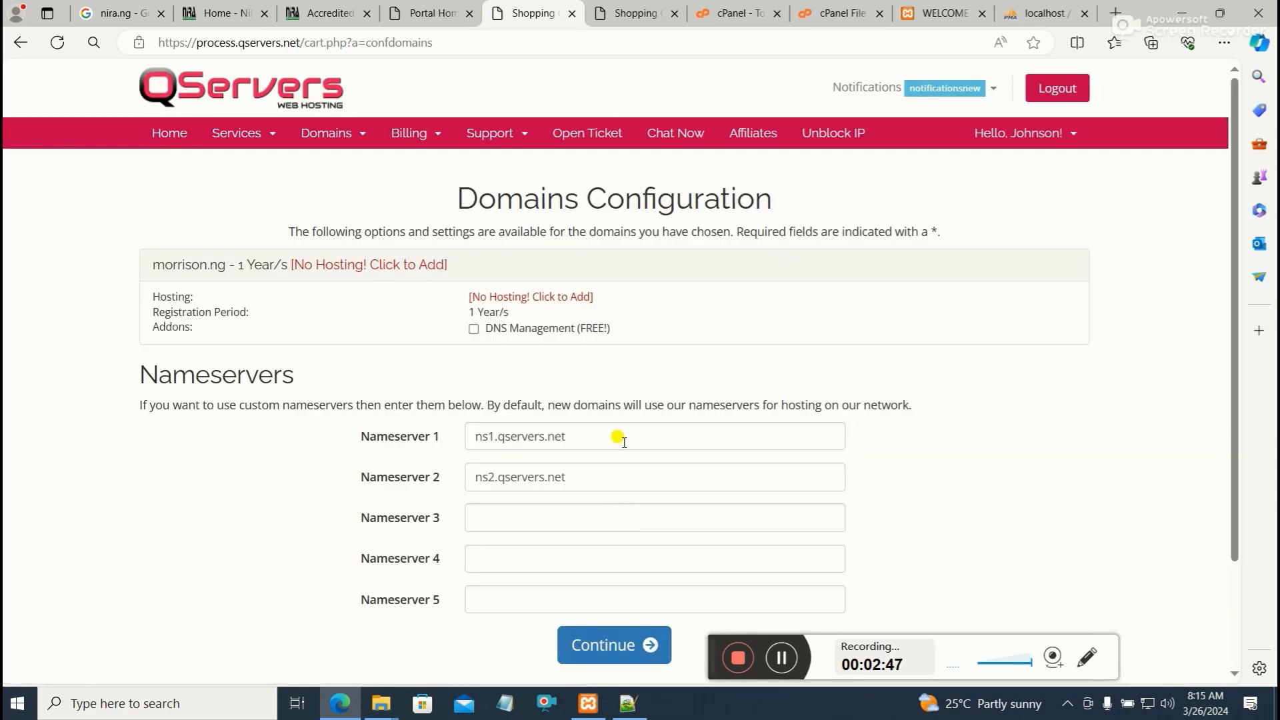
# Keep the default nameservers ns1.qservers.net and ns2.qservers.net and continue the domain configuration
pyautogui.scroll(-2, 618, 435)
pyautogui.scroll(2, 626, 435)
pyautogui.scroll(-1, 466, 400)
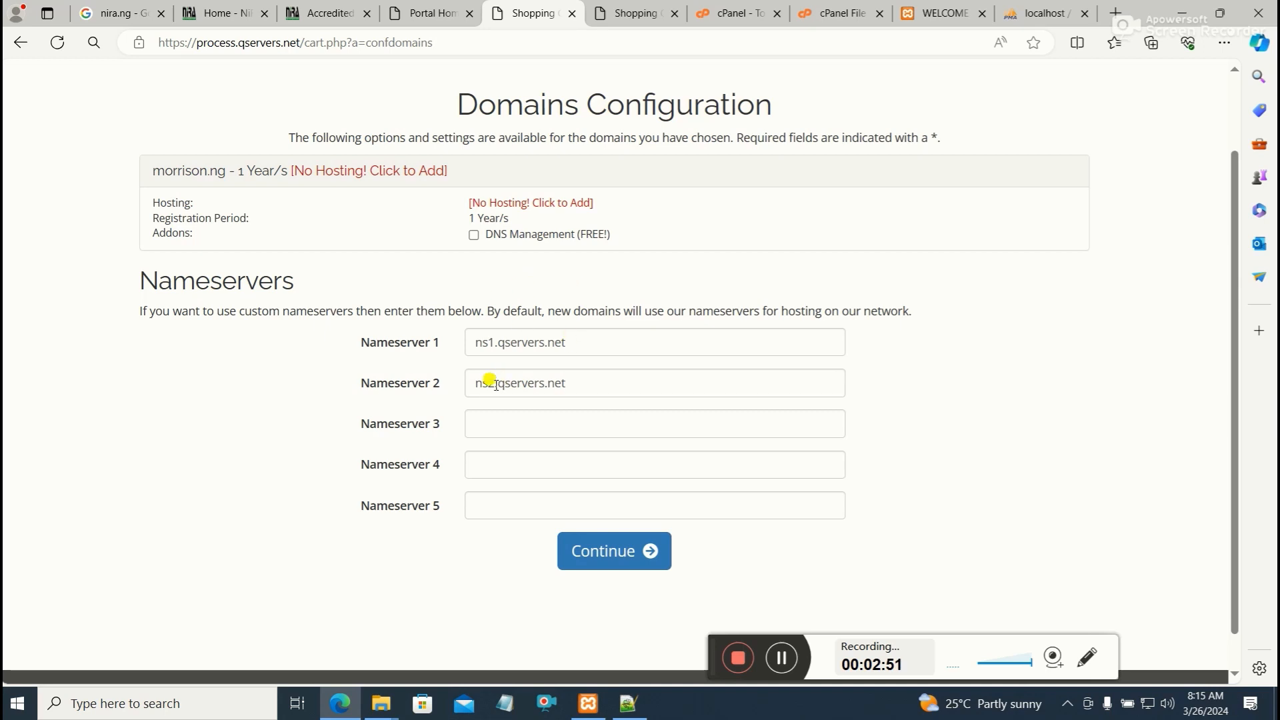
pyautogui.click(609, 552)
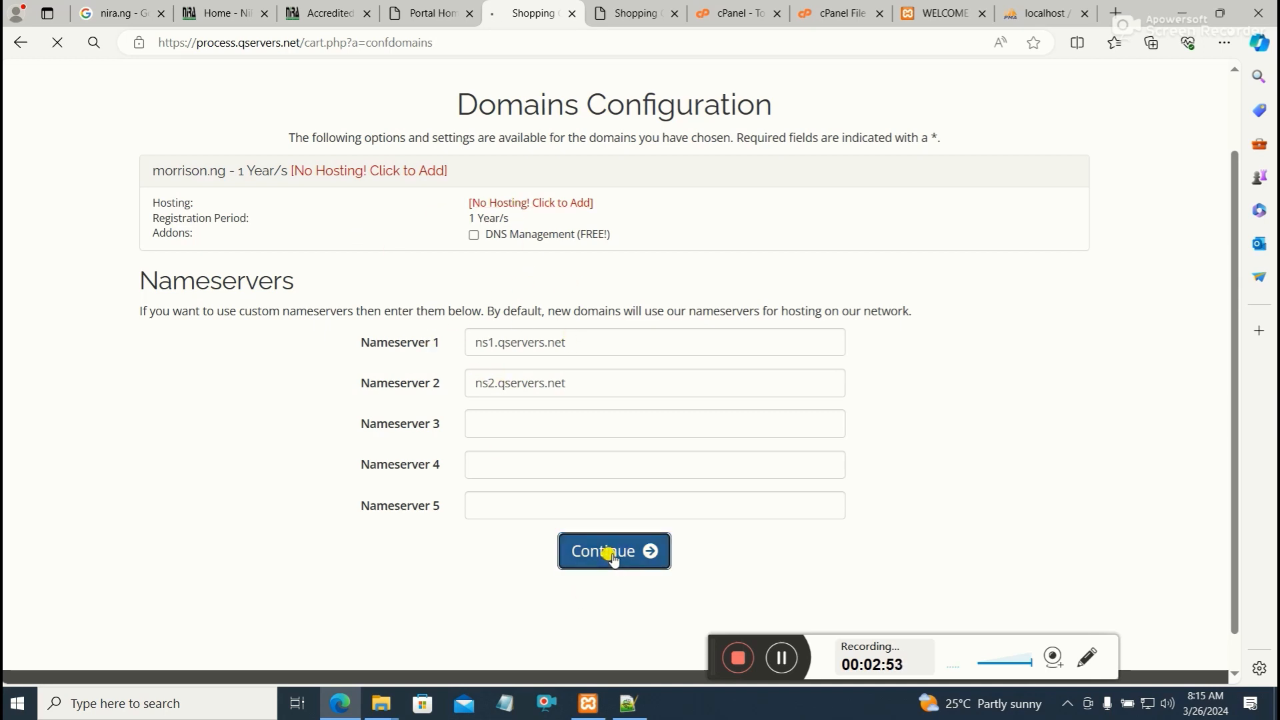
# Review the checkout summary and the customer details for the domain order
pyautogui.scroll(-4, 612, 465)
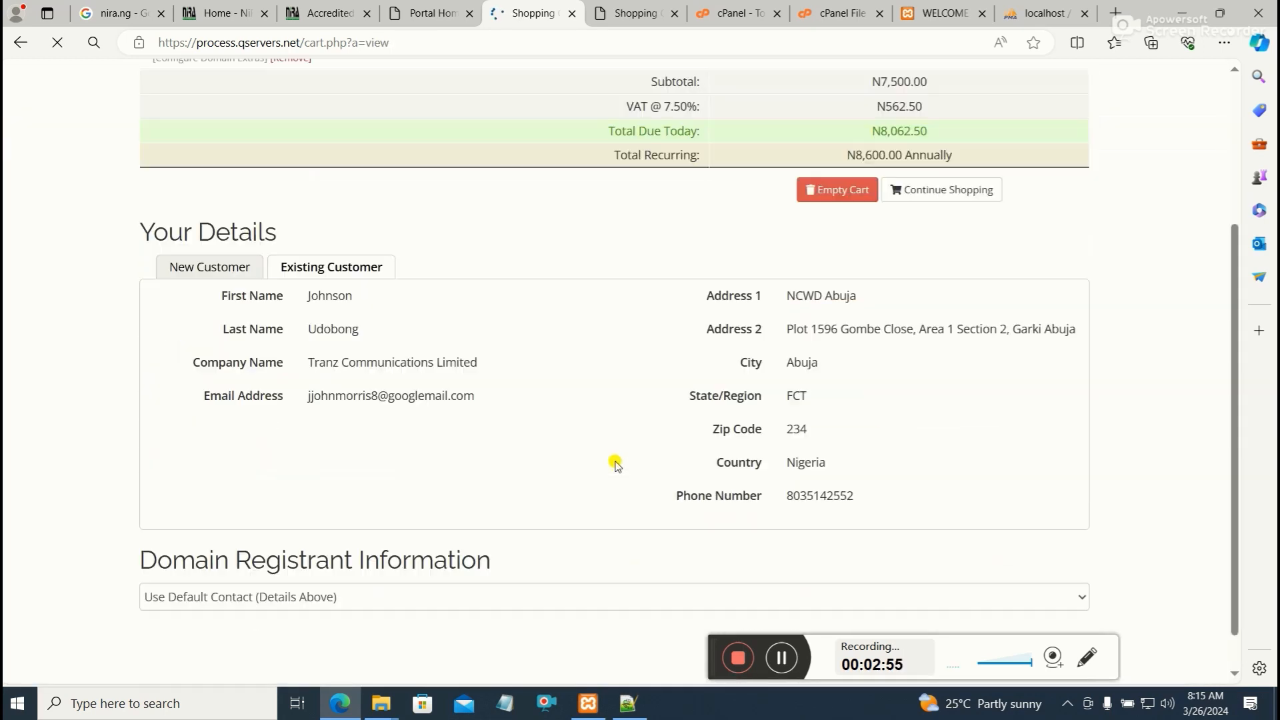
pyautogui.scroll(-6, 613, 460)
pyautogui.scroll(10, 633, 467)
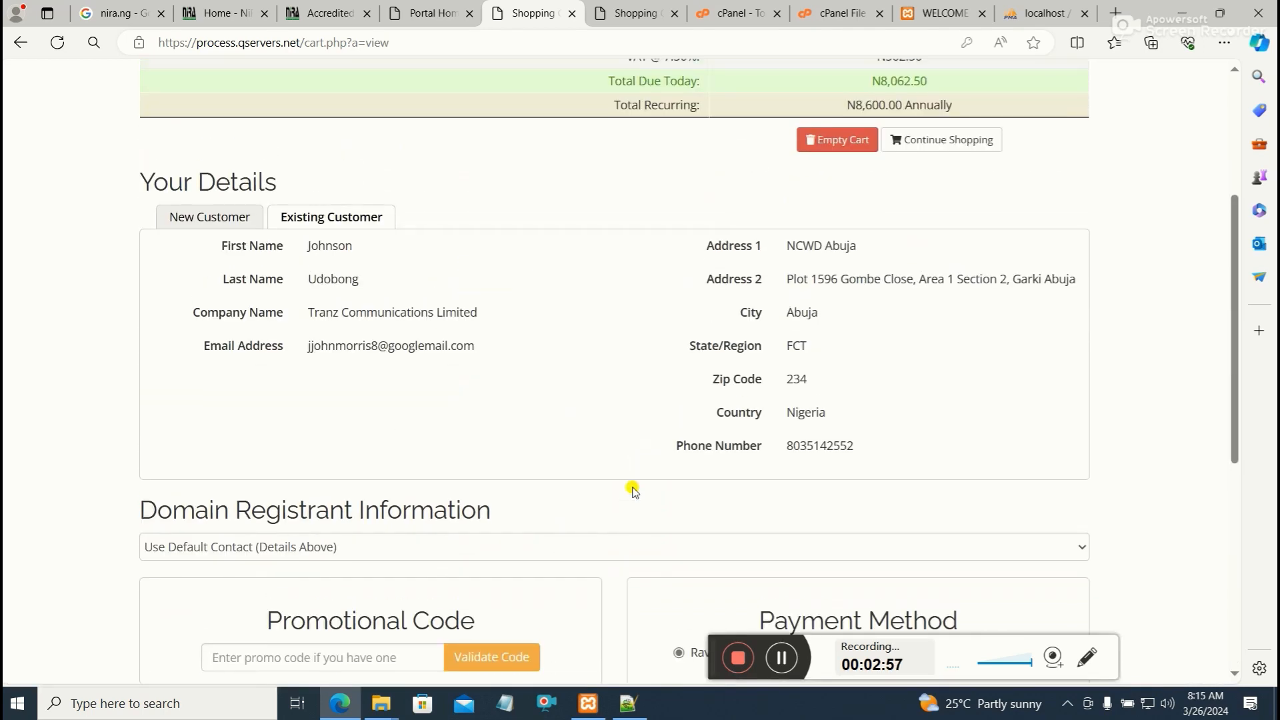
pyautogui.scroll(-5, 644, 424)
pyautogui.scroll(5, 645, 423)
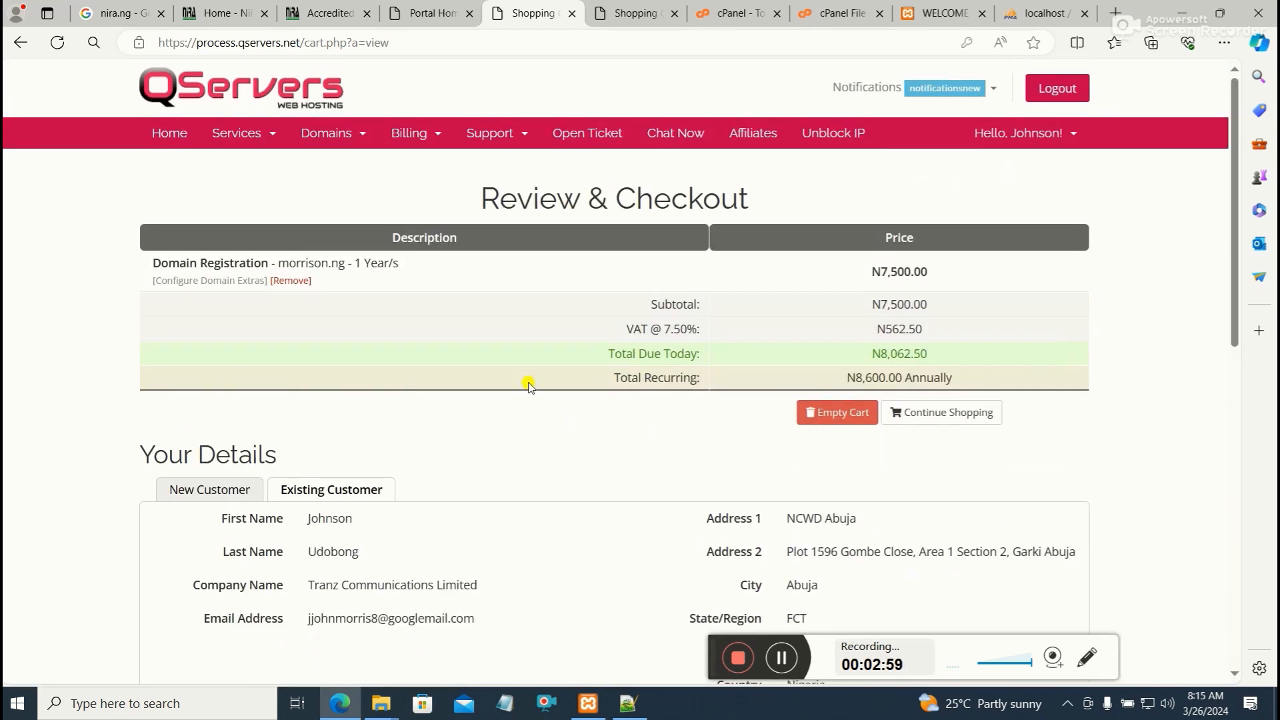
# Open the order page for new services and compare the available website hosting packs
pyautogui.click(365, 134)
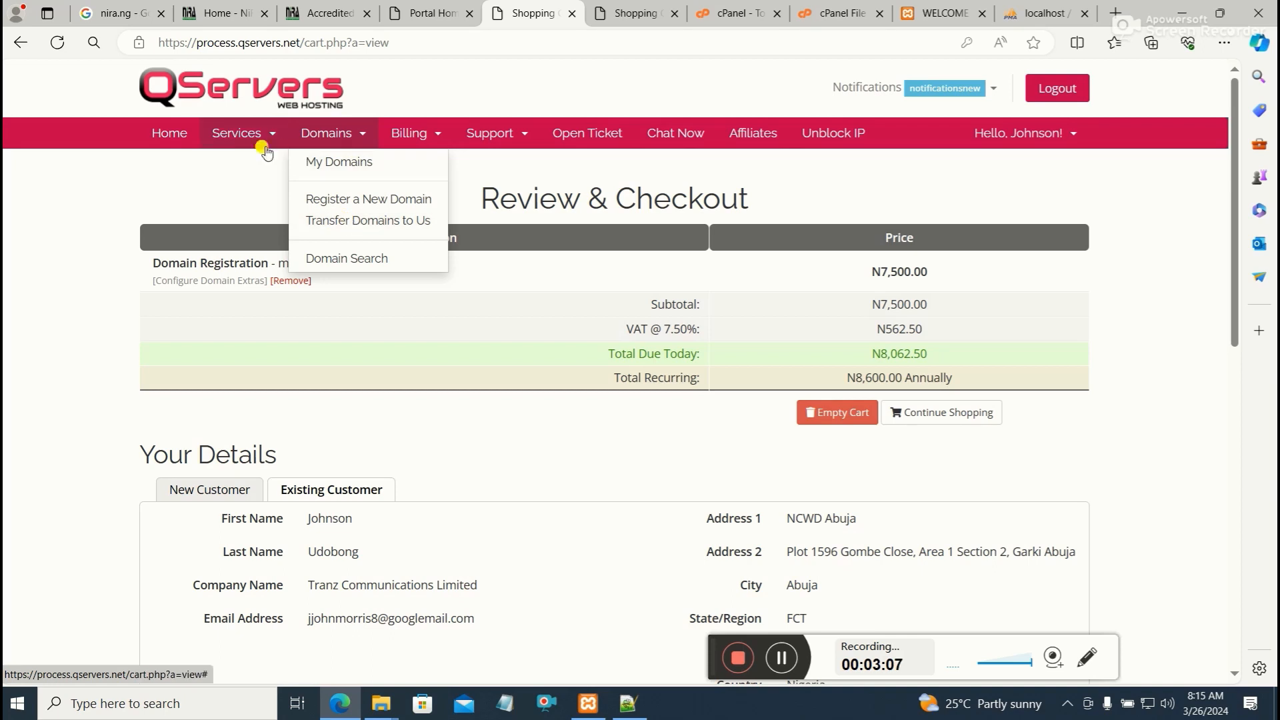
pyautogui.moveTo(247, 132)
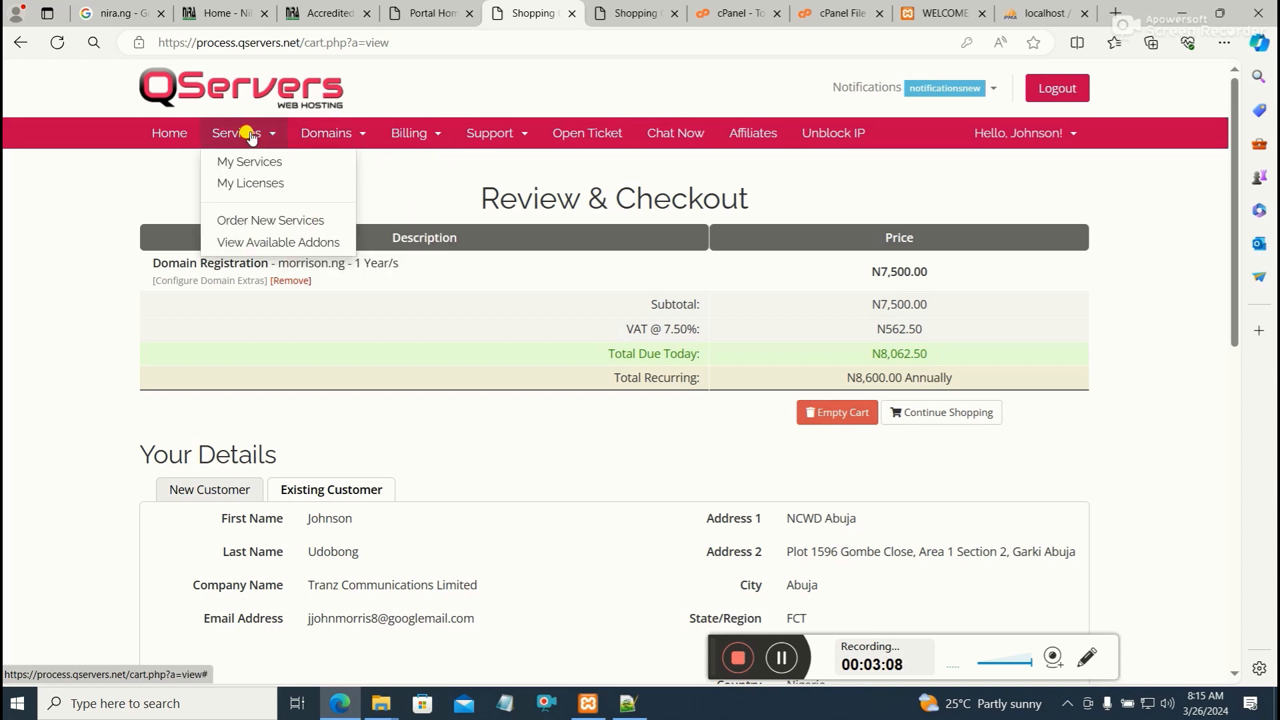
pyautogui.click(293, 217)
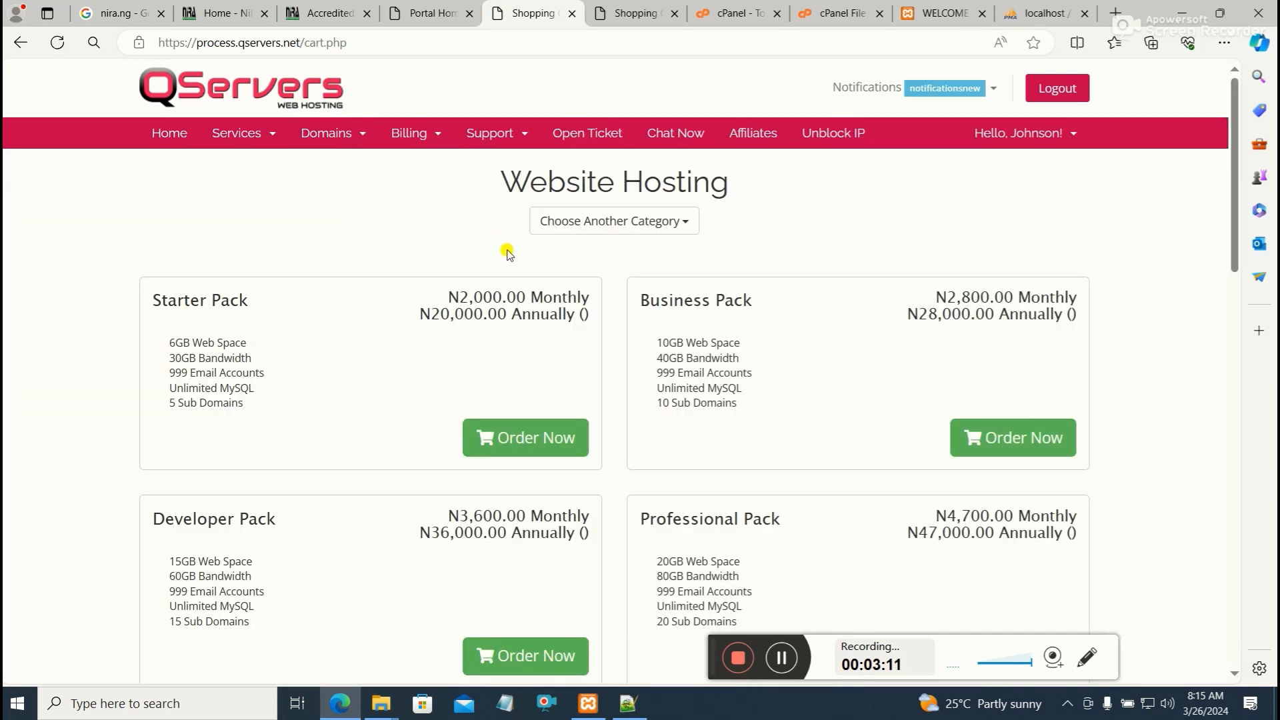
pyautogui.scroll(-3, 496, 280)
pyautogui.scroll(3, 392, 313)
pyautogui.scroll(-1, 803, 347)
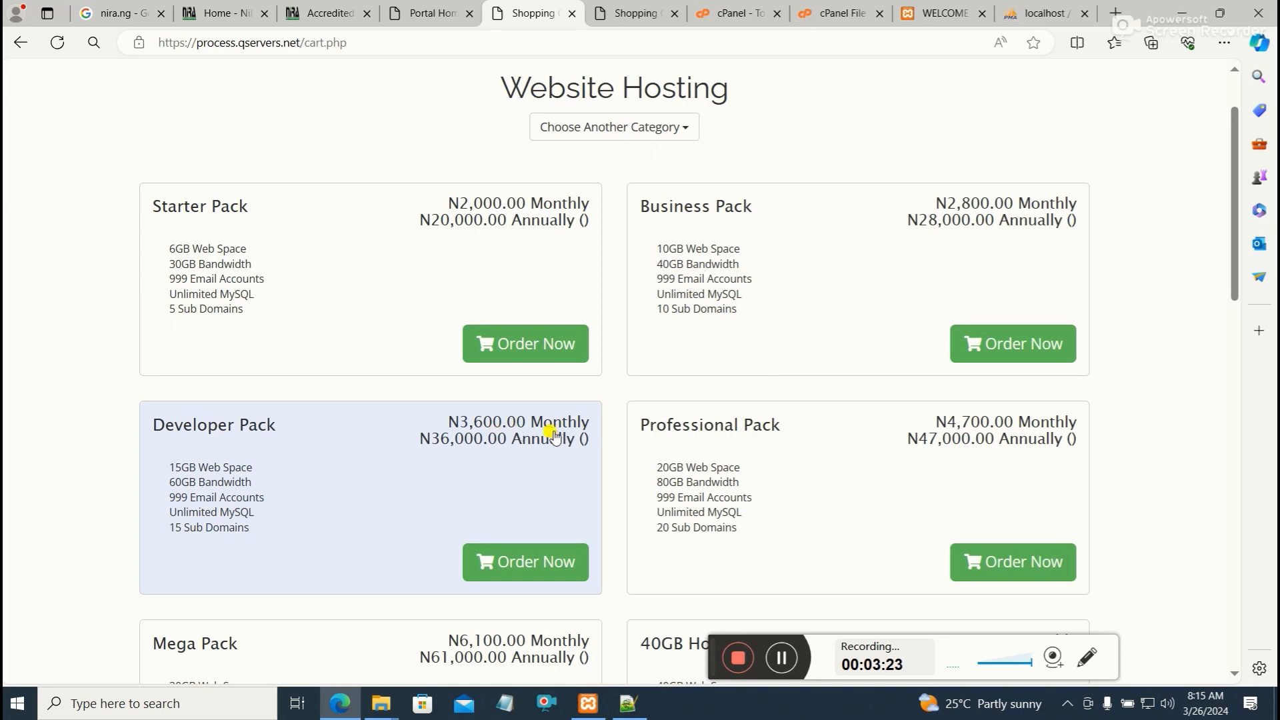
pyautogui.scroll(-3, 573, 464)
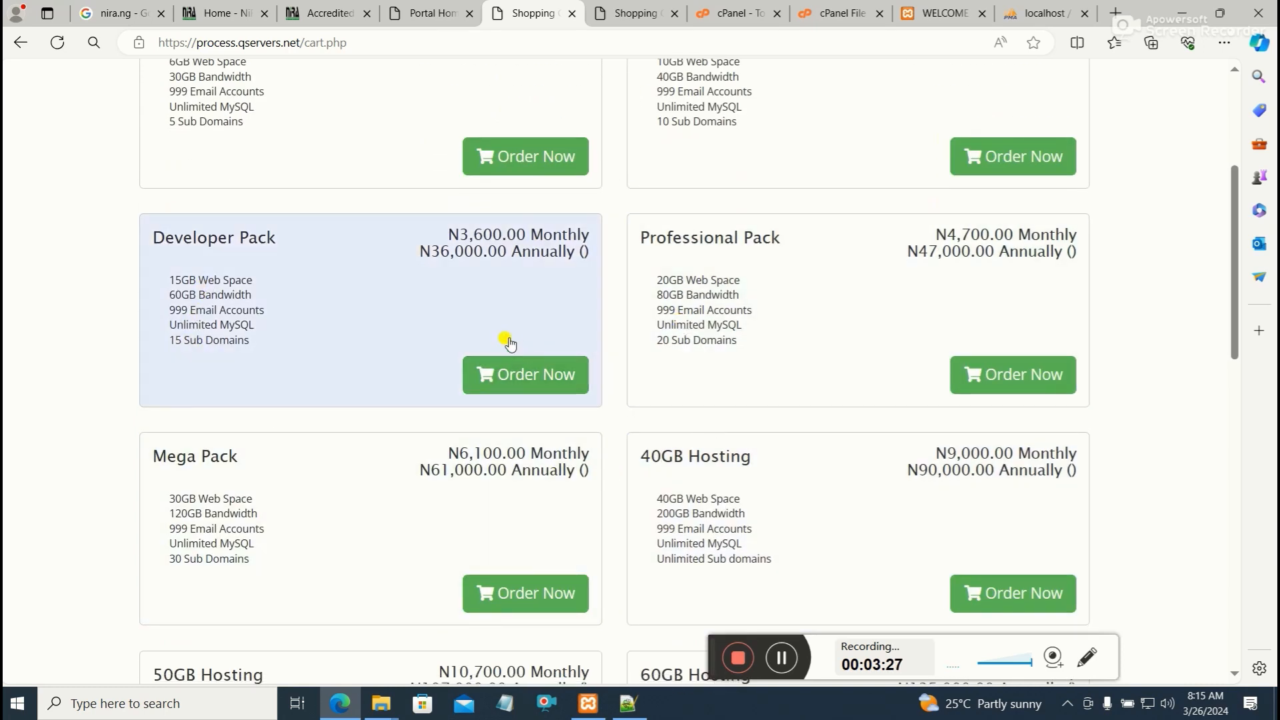
pyautogui.scroll(2, 546, 337)
pyautogui.scroll(2, 568, 335)
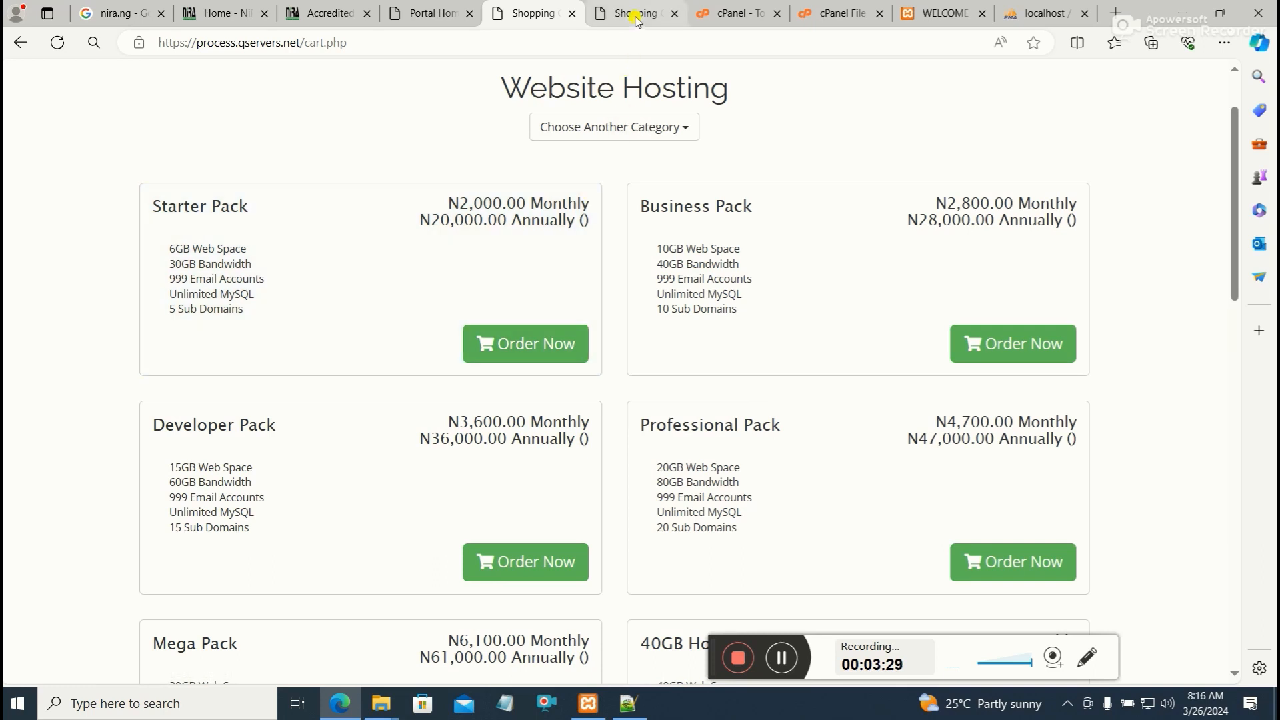
# Switch to the cPanel tab and log out of the cPanel account
pyautogui.click(636, 14)
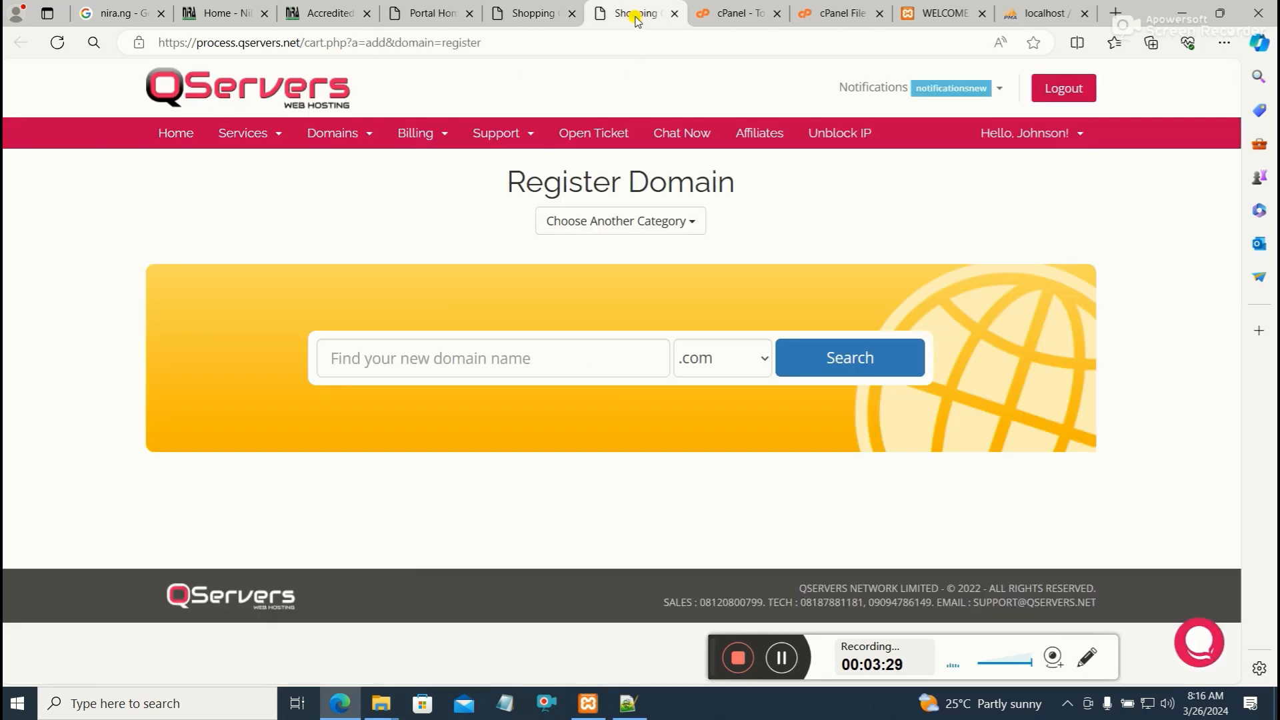
pyautogui.click(723, 16)
pyautogui.click(1188, 84)
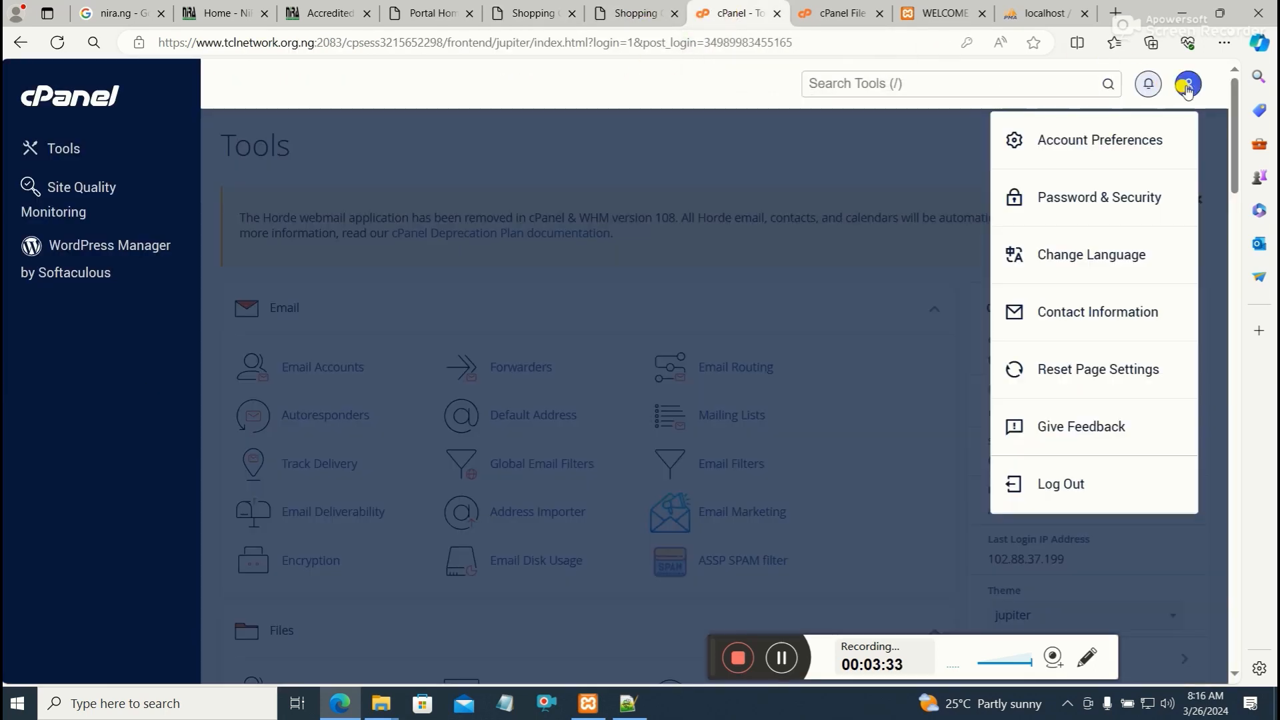
pyautogui.click(1089, 496)
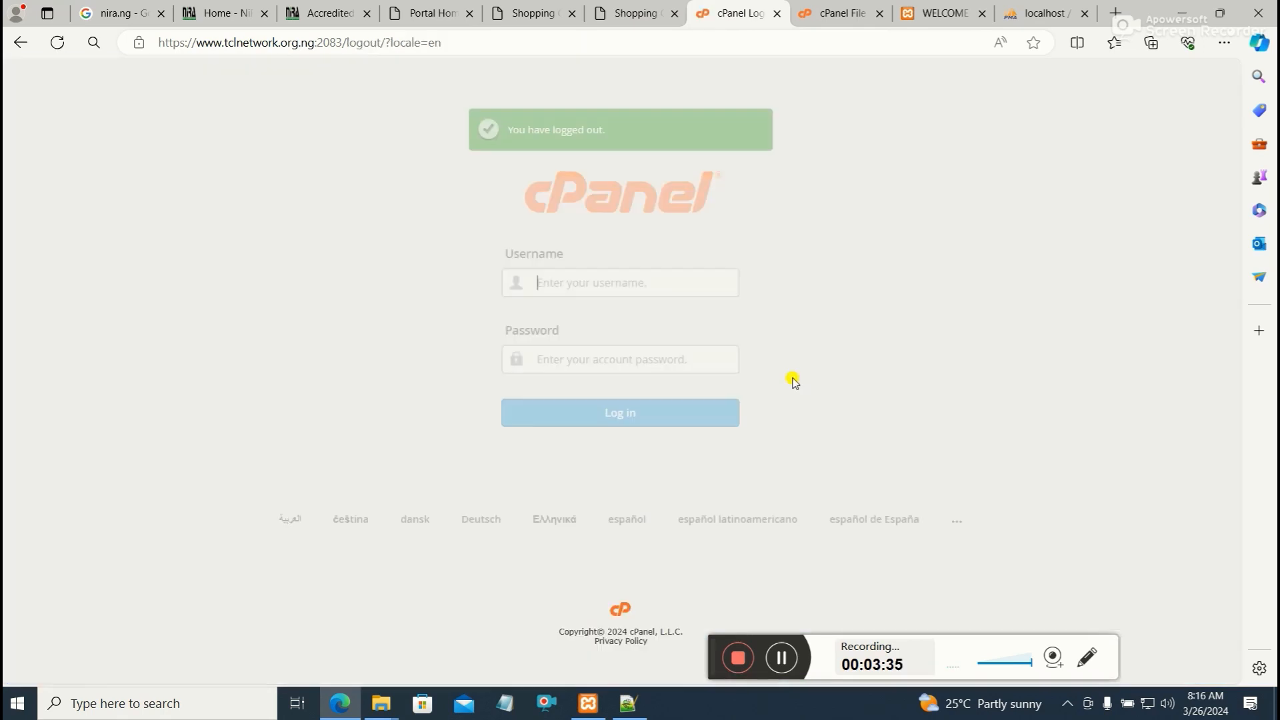
# Navigate to tclnetwork.org.ng/cpanel in the address bar to reach the cPanel login page
pyautogui.click(442, 42)
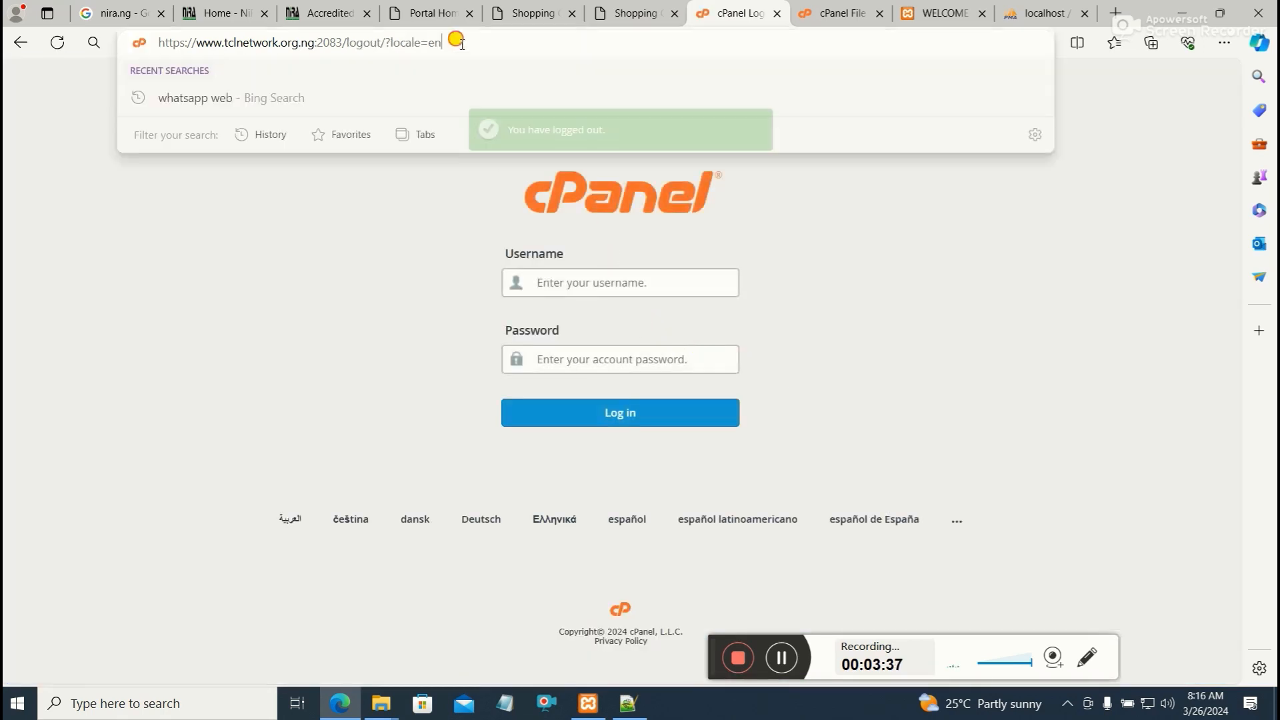
pyautogui.moveTo(443, 43); pyautogui.dragTo(339, 42)
pyautogui.press('BackSpace')
pyautogui.press('BackSpace')
pyautogui.press('BackSpace')
pyautogui.press('BackSpace')
pyautogui.press('BackSpace')
pyautogui.press('BackSpace')
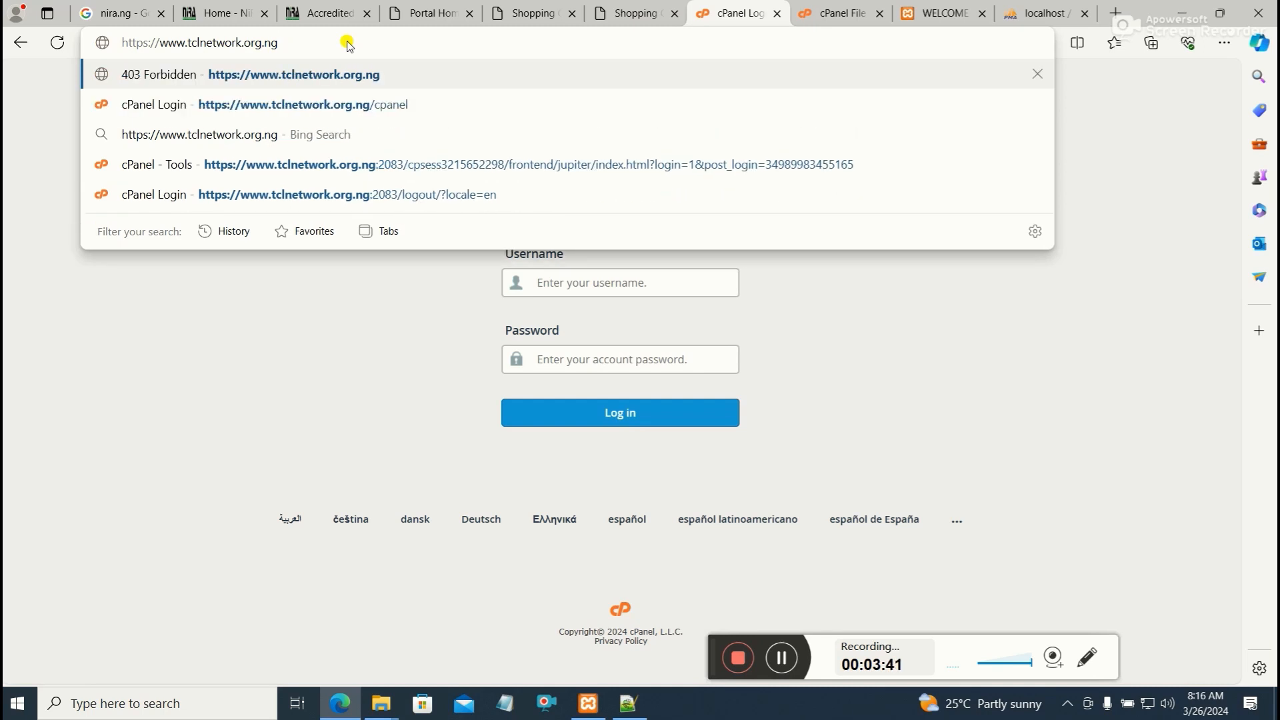
pyautogui.press('Return')
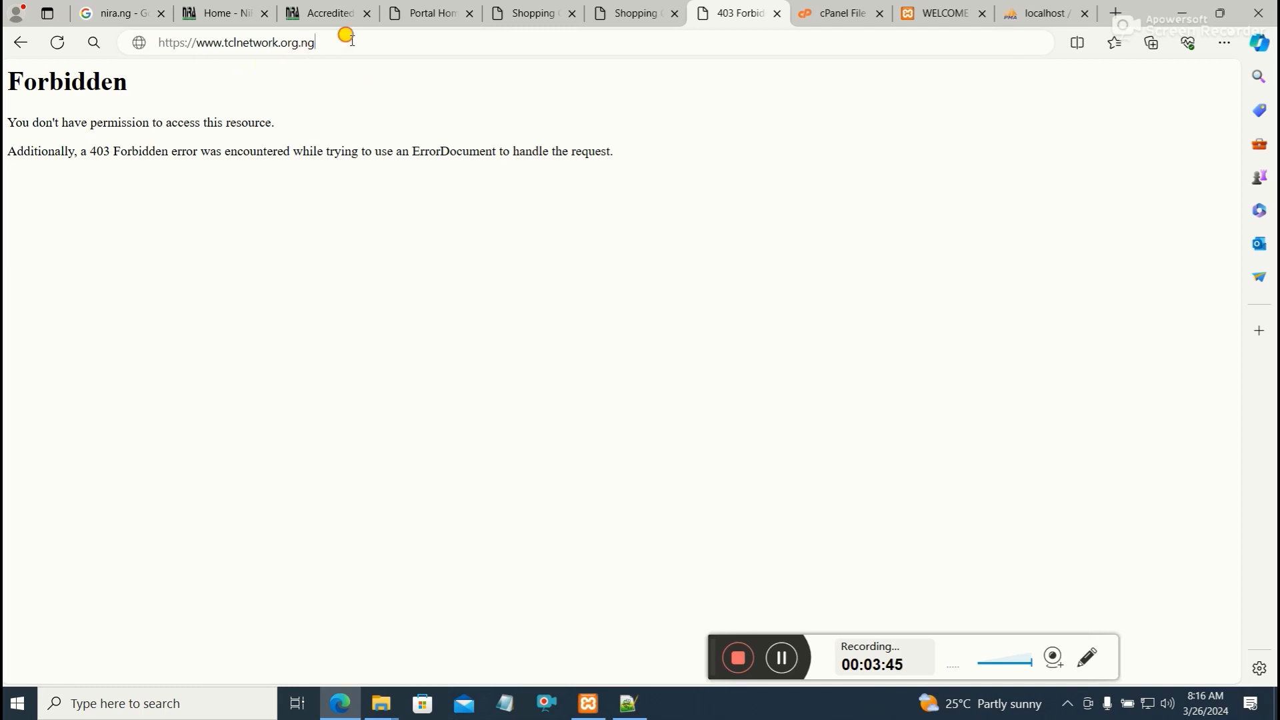
pyautogui.click(360, 39)
pyautogui.write('/cpanel')
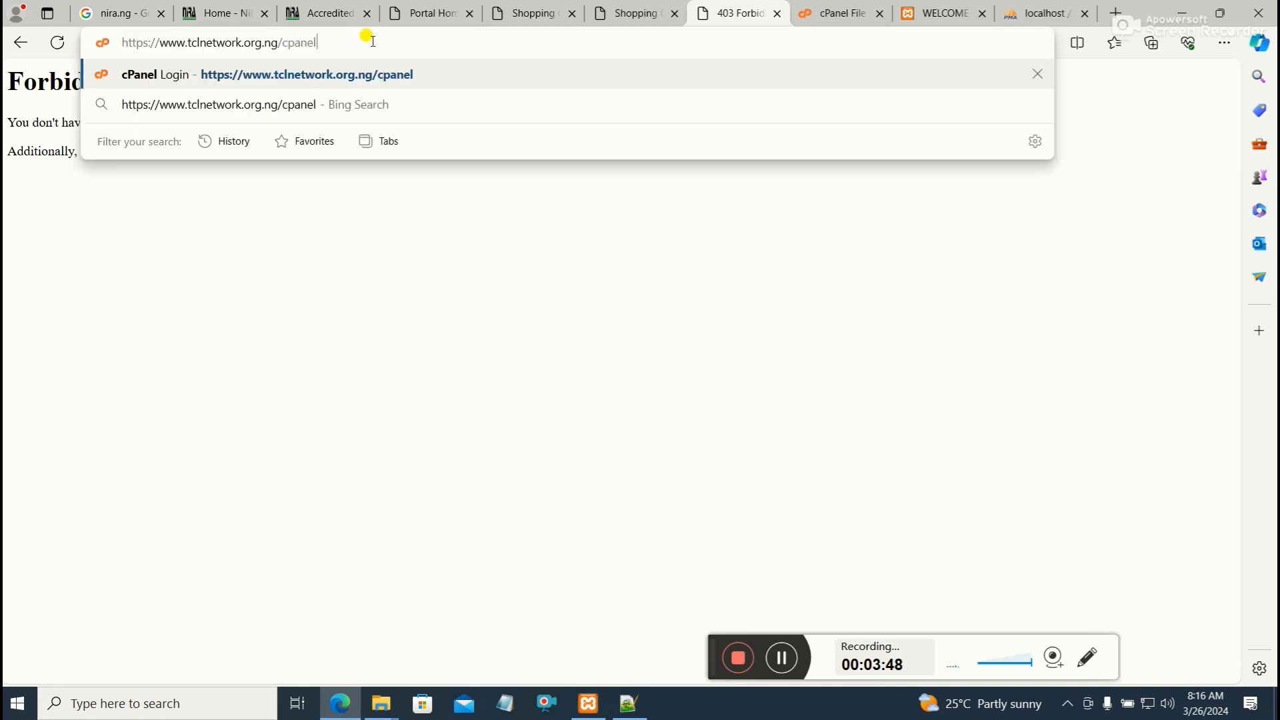
pyautogui.press('Return')
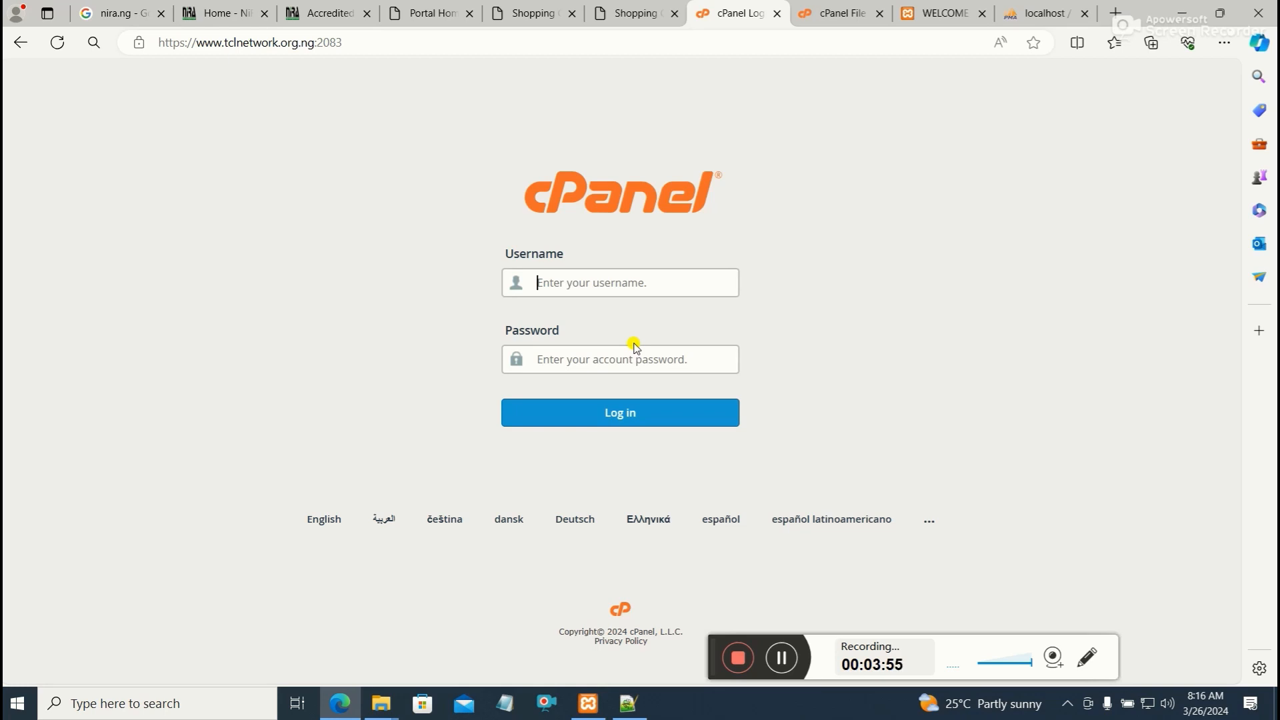
# Log in to cPanel with the saved username and the account password
pyautogui.click(633, 285)
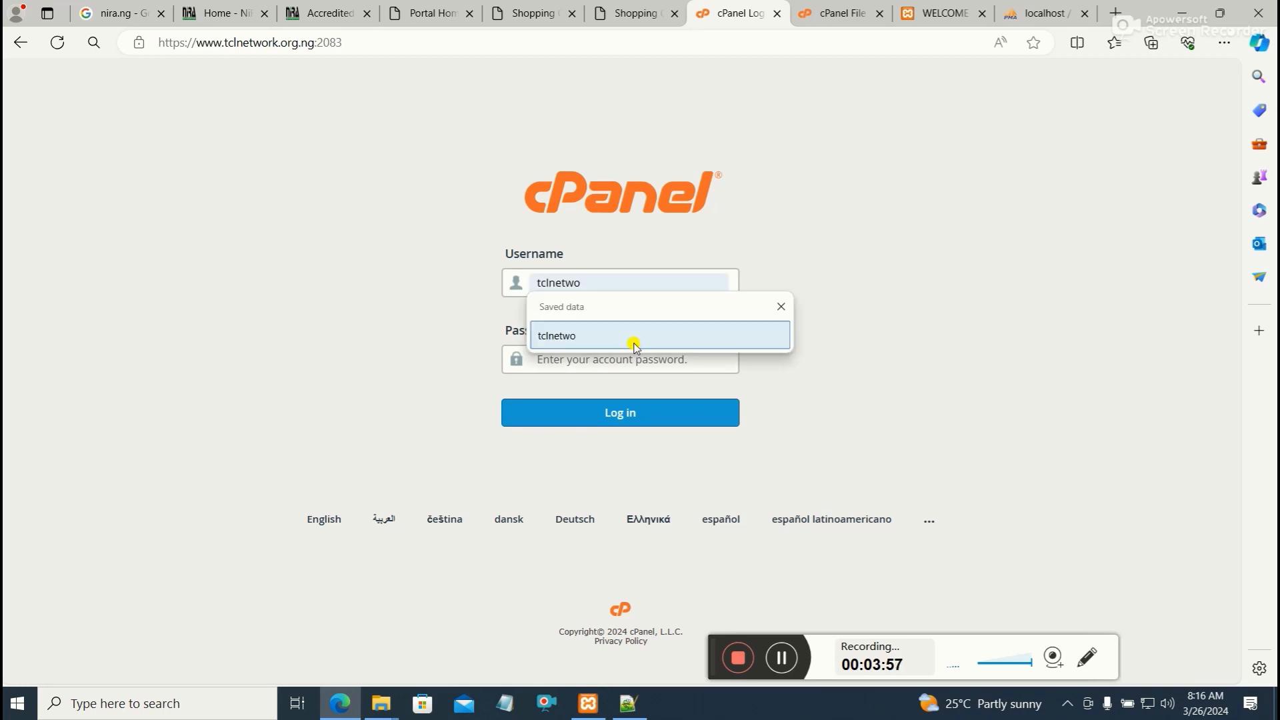
pyautogui.click(572, 335)
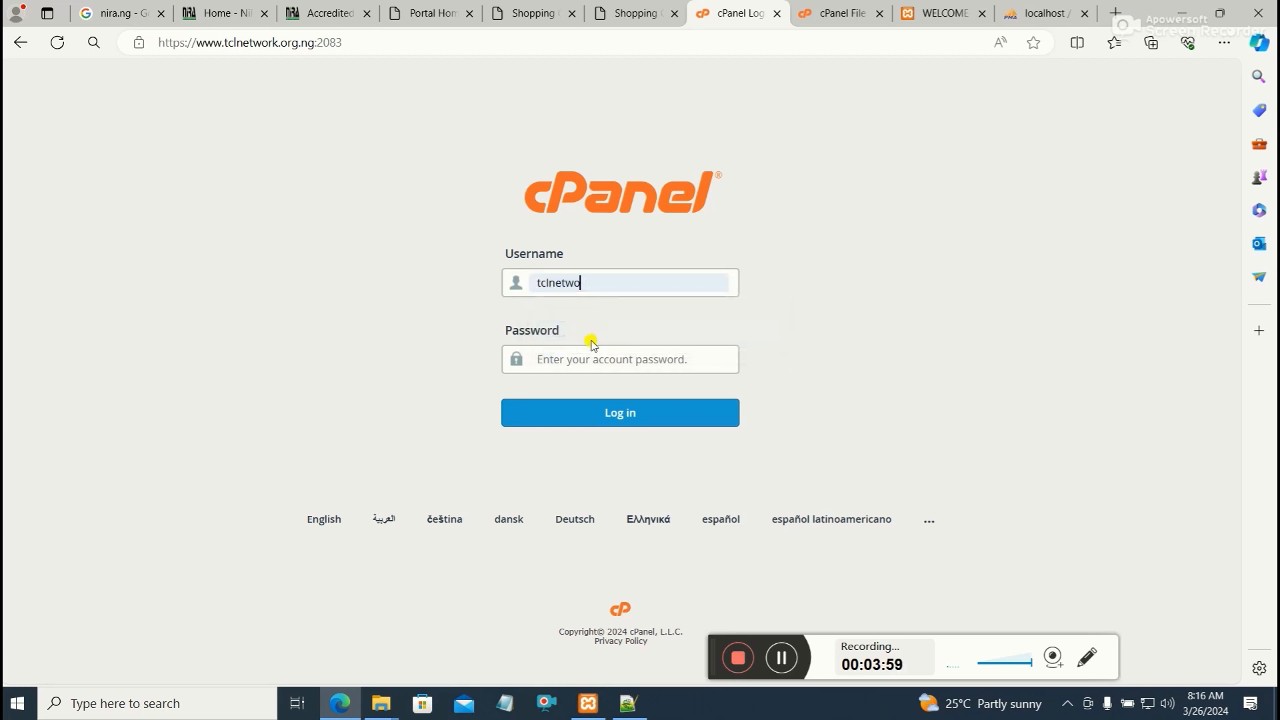
pyautogui.click(584, 368)
pyautogui.write('••')
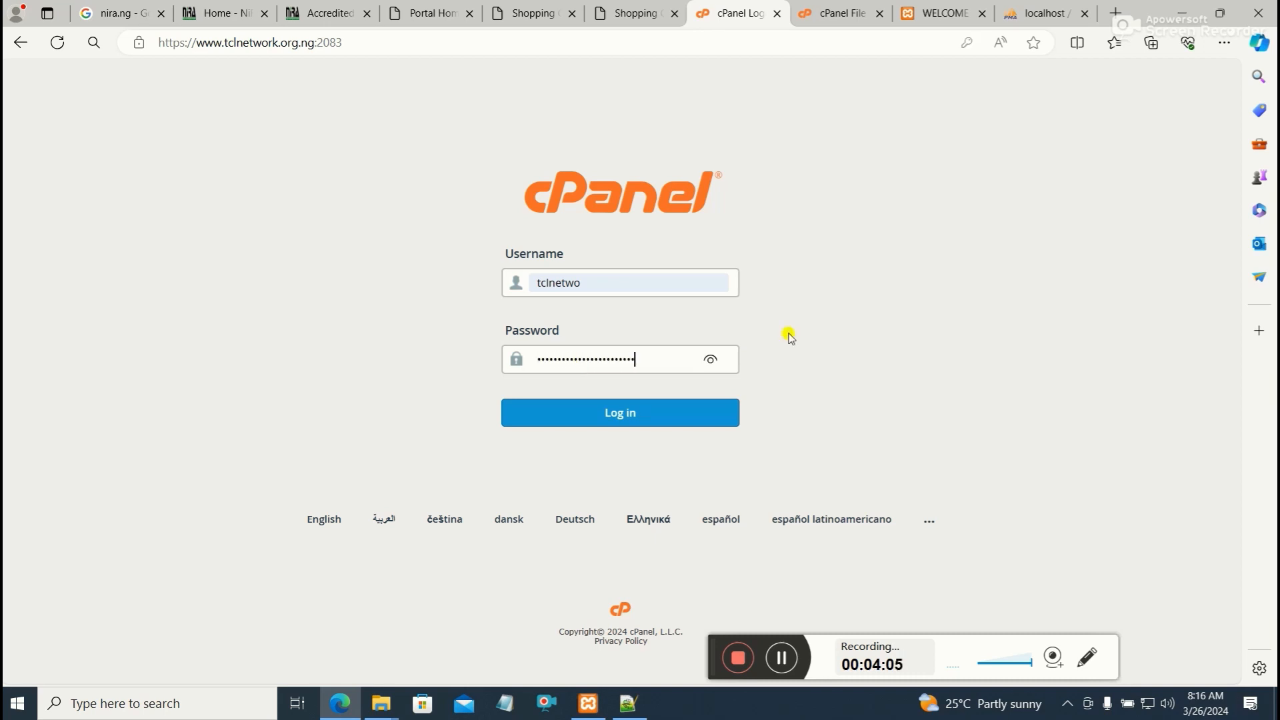
pyautogui.click(667, 421)
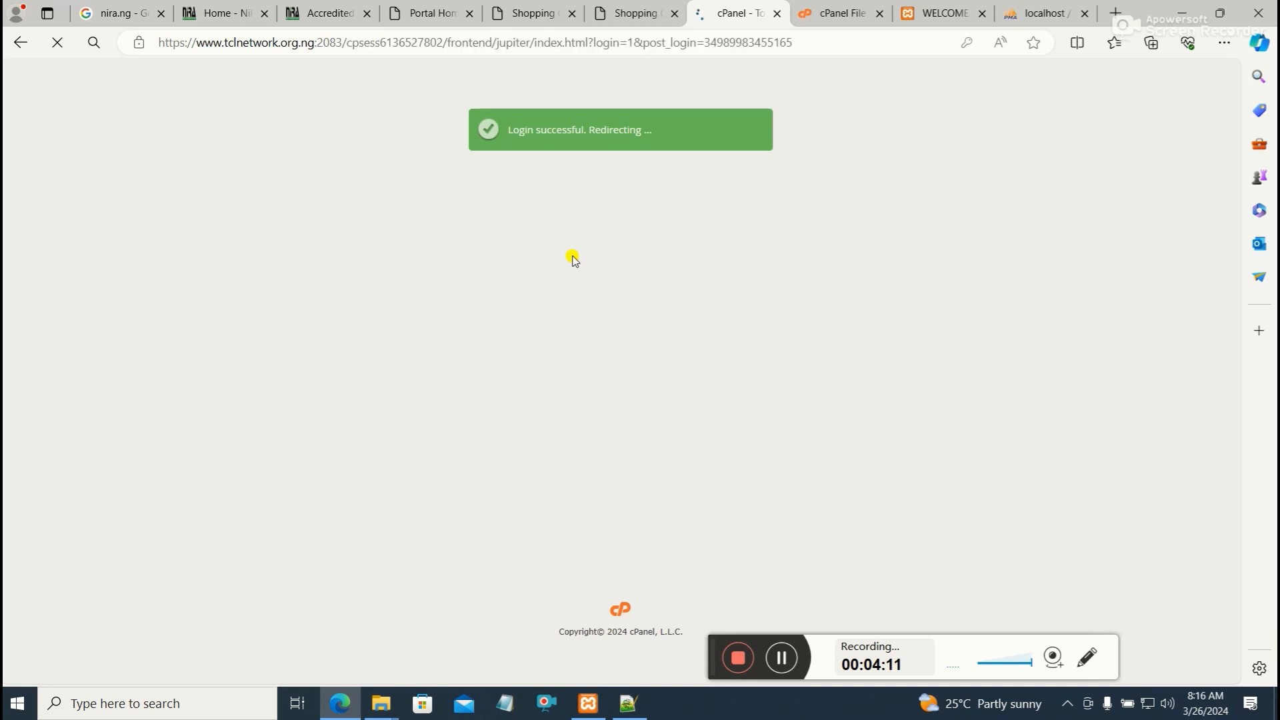
# Scroll through the cPanel tools to locate the Softaculous Apps Installer section
pyautogui.scroll(-5, 574, 260)
pyautogui.scroll(-8, 574, 260)
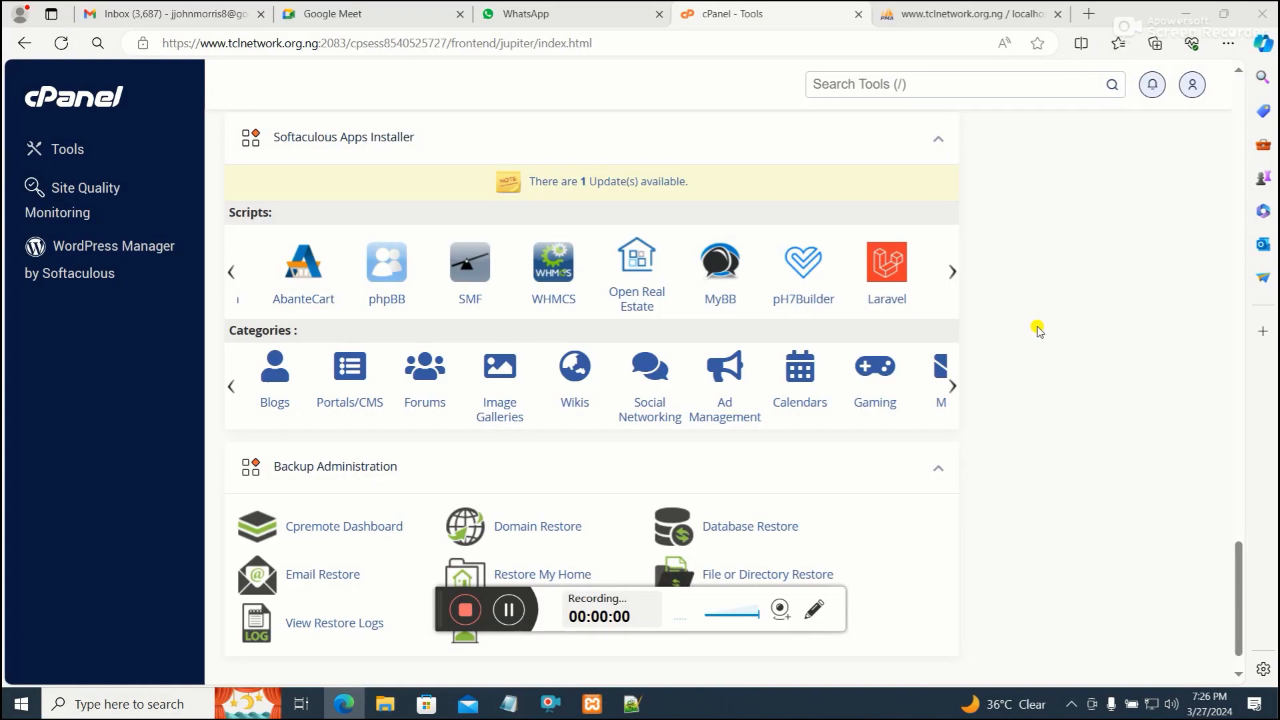
pyautogui.scroll(5, 1038, 330)
pyautogui.scroll(12, 1039, 329)
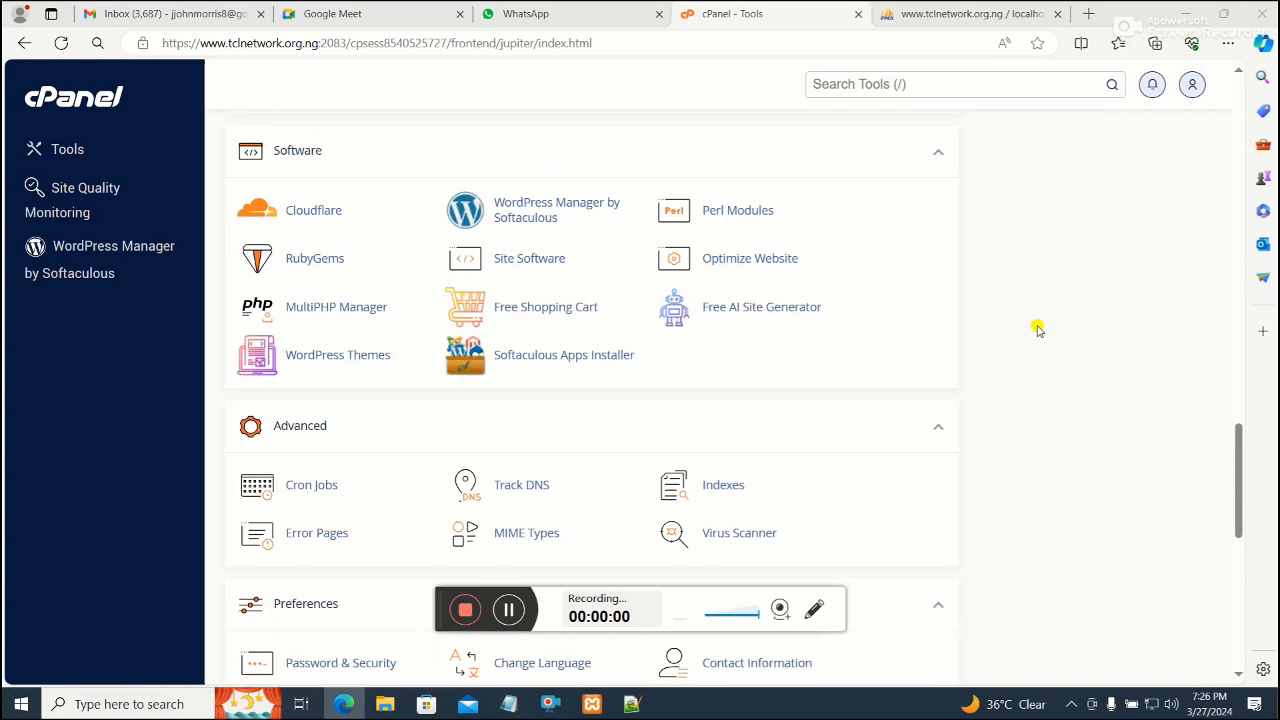
pyautogui.scroll(12, 1038, 330)
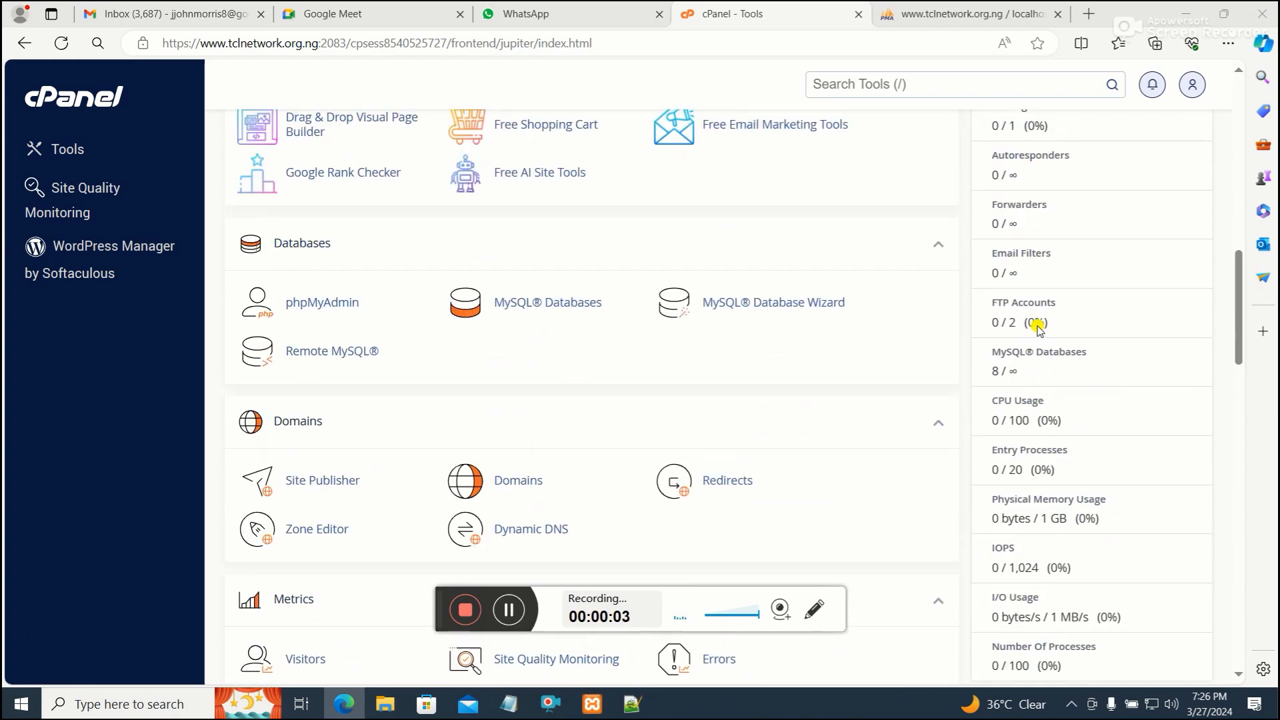
pyautogui.scroll(-14, 1038, 329)
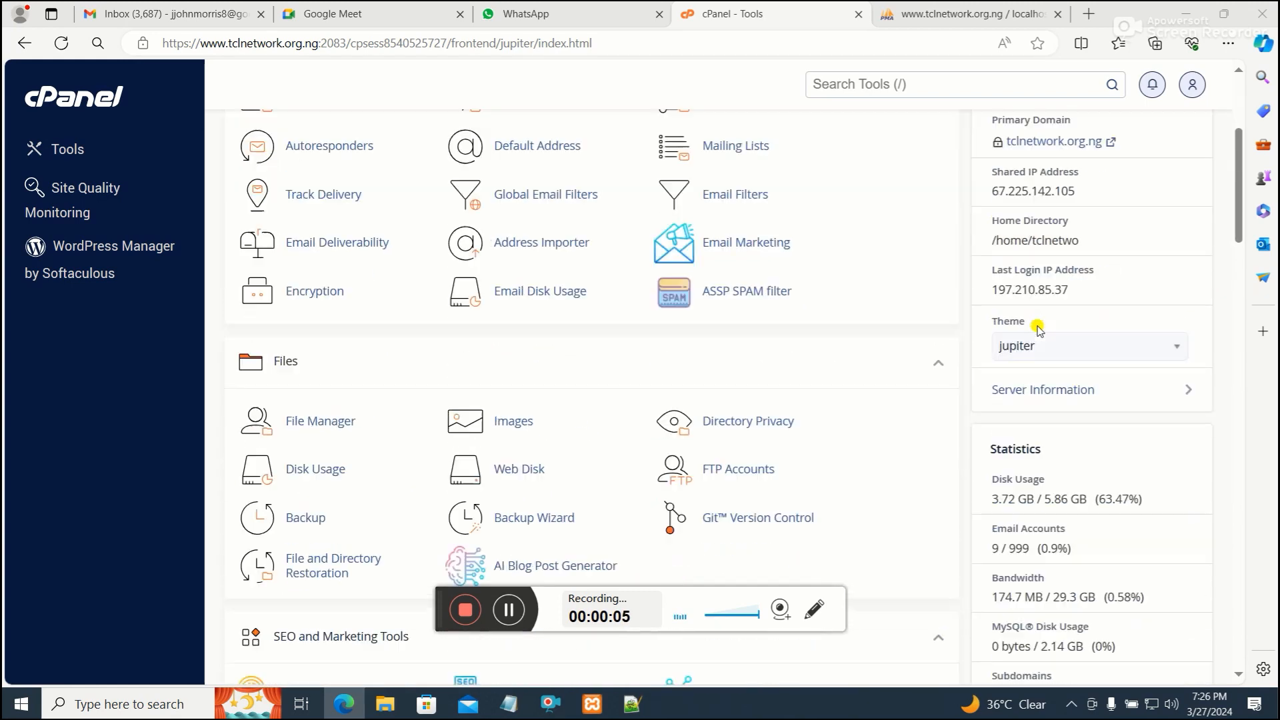
pyautogui.scroll(-15, 1037, 327)
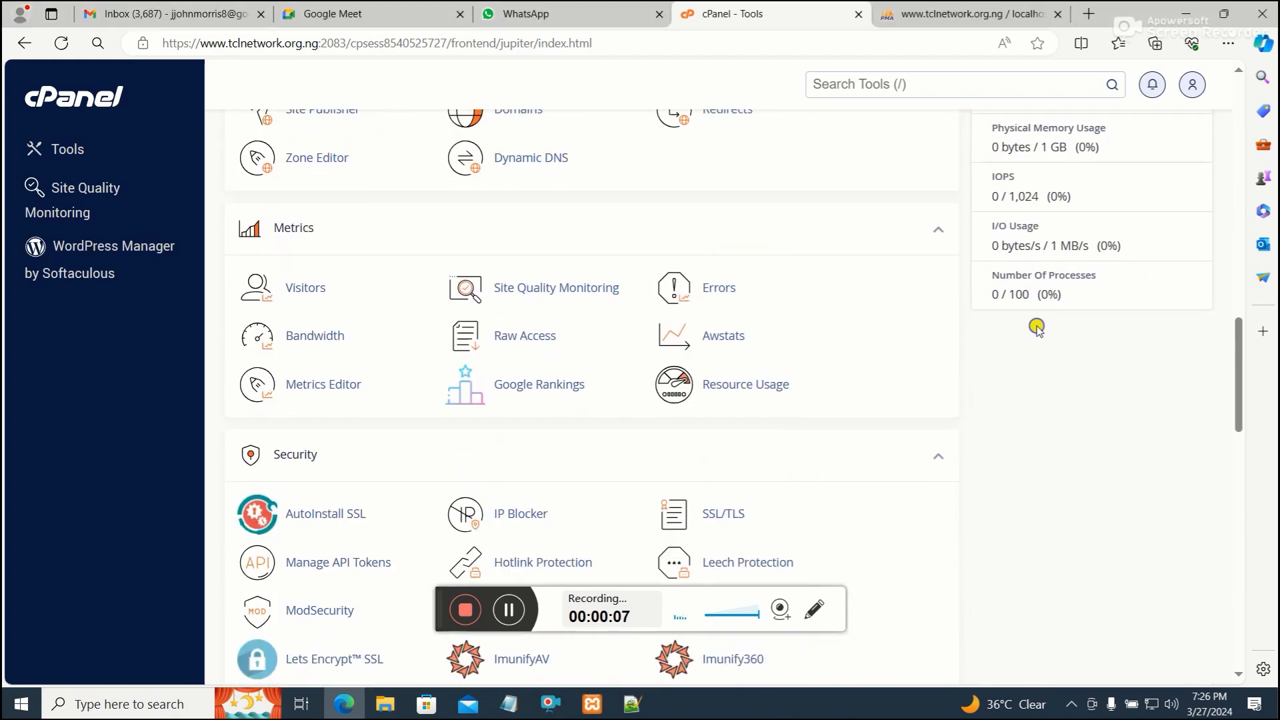
pyautogui.scroll(-5, 1037, 330)
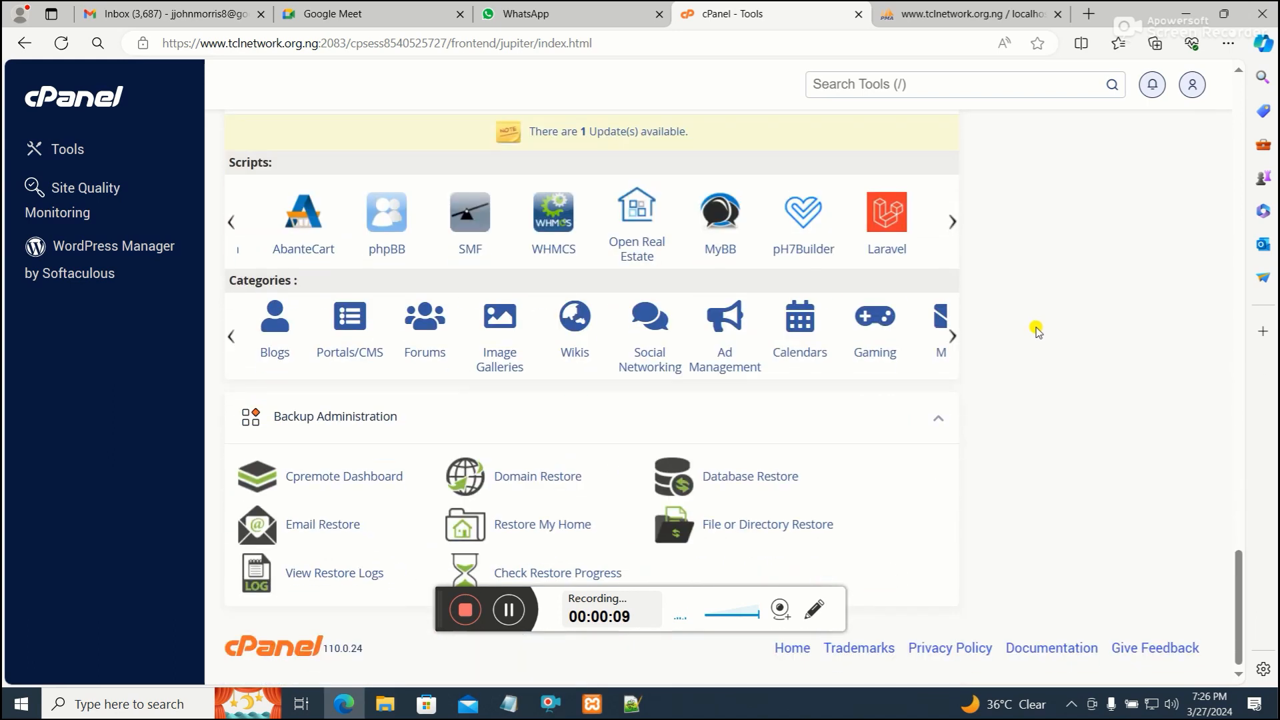
pyautogui.scroll(3, 1037, 328)
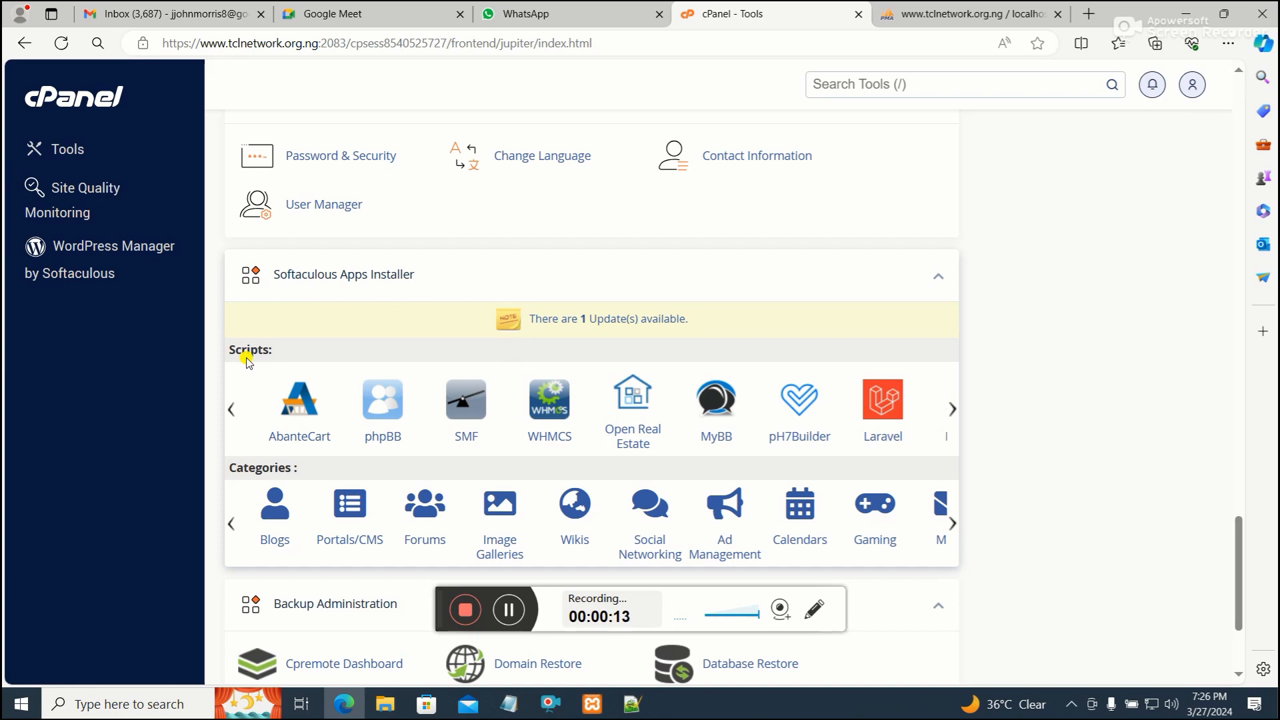
# Open Joomla in the Softaculous Apps Installer and review its overview and current installations
pyautogui.moveTo(234, 392)
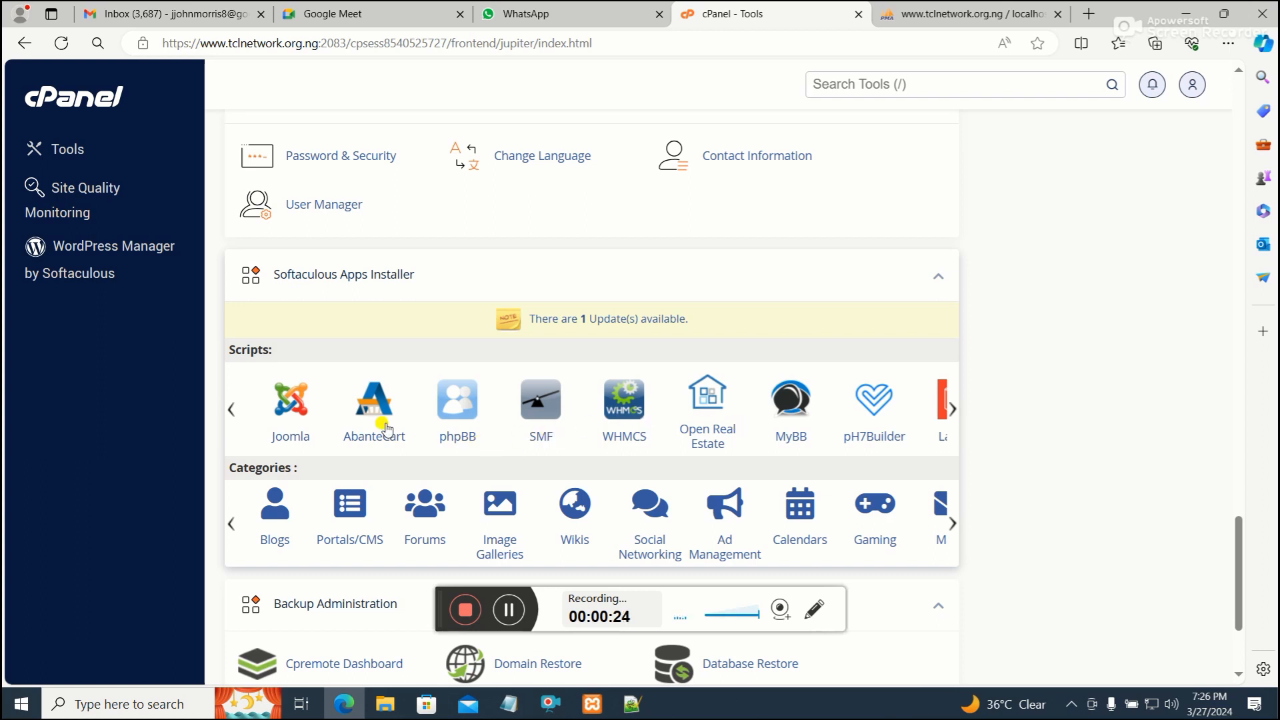
pyautogui.click(296, 398)
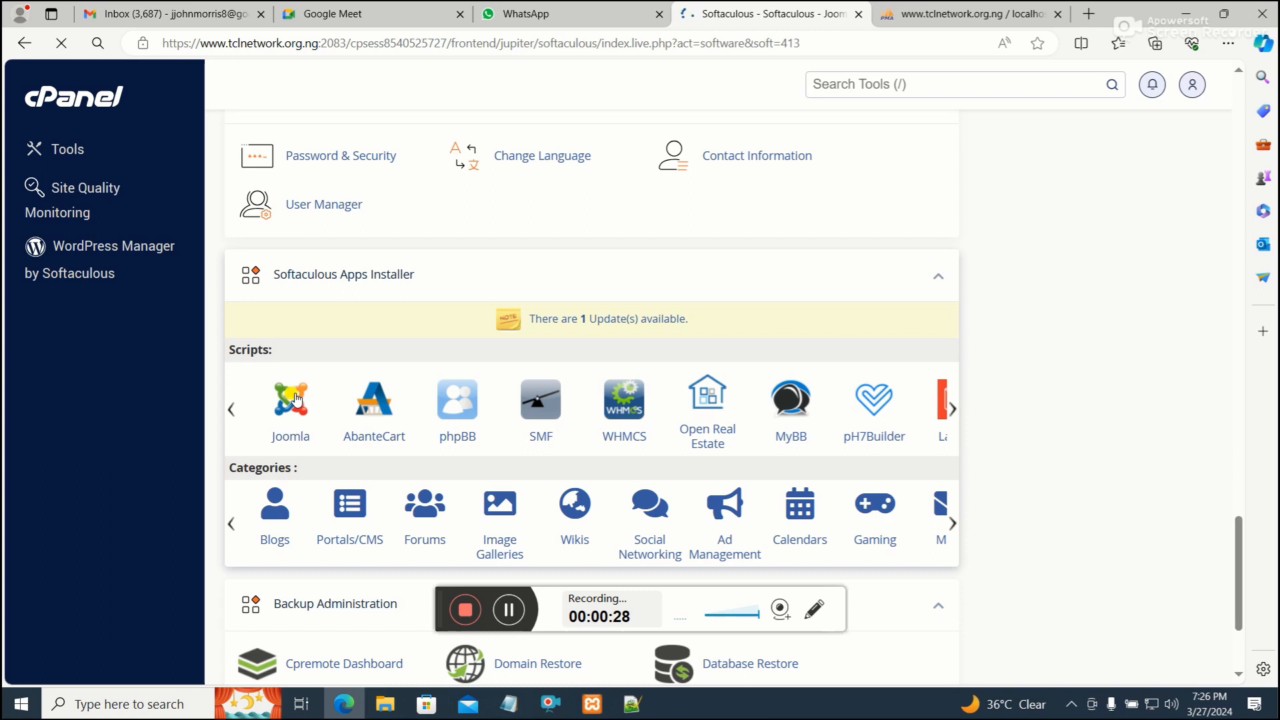
pyautogui.scroll(-1, 555, 351)
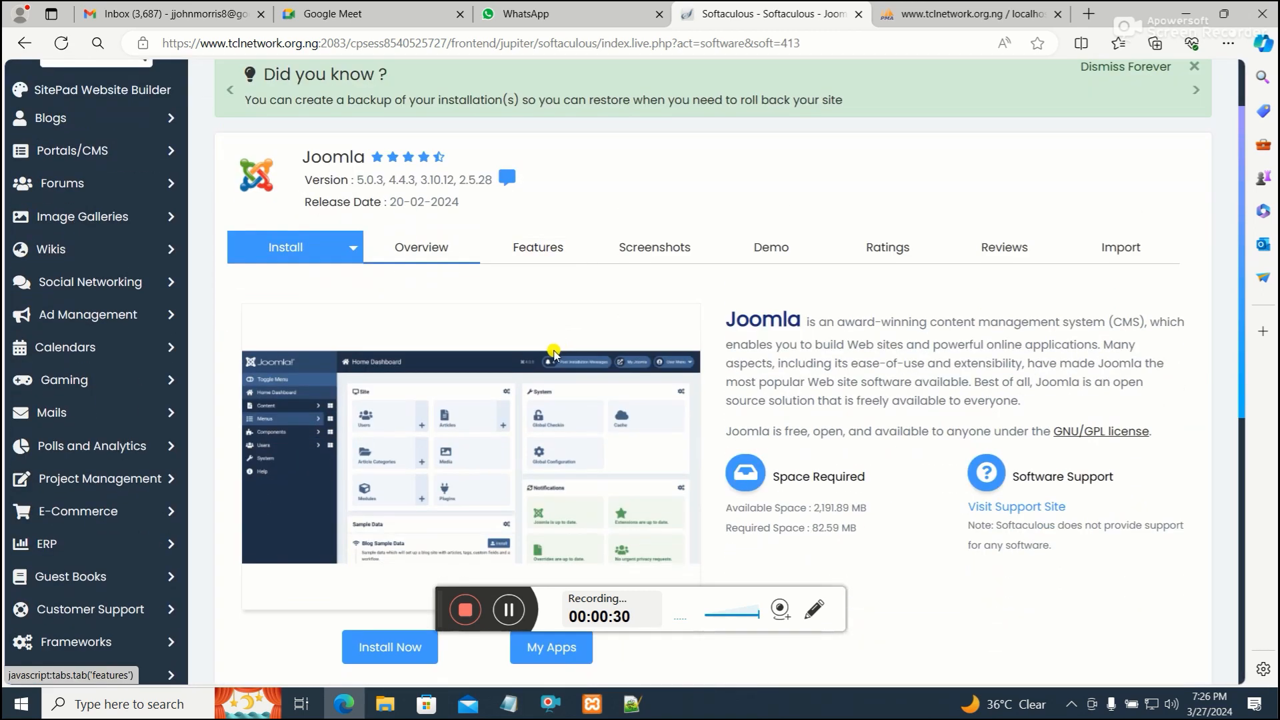
pyautogui.scroll(-2, 554, 352)
pyautogui.scroll(2, 552, 352)
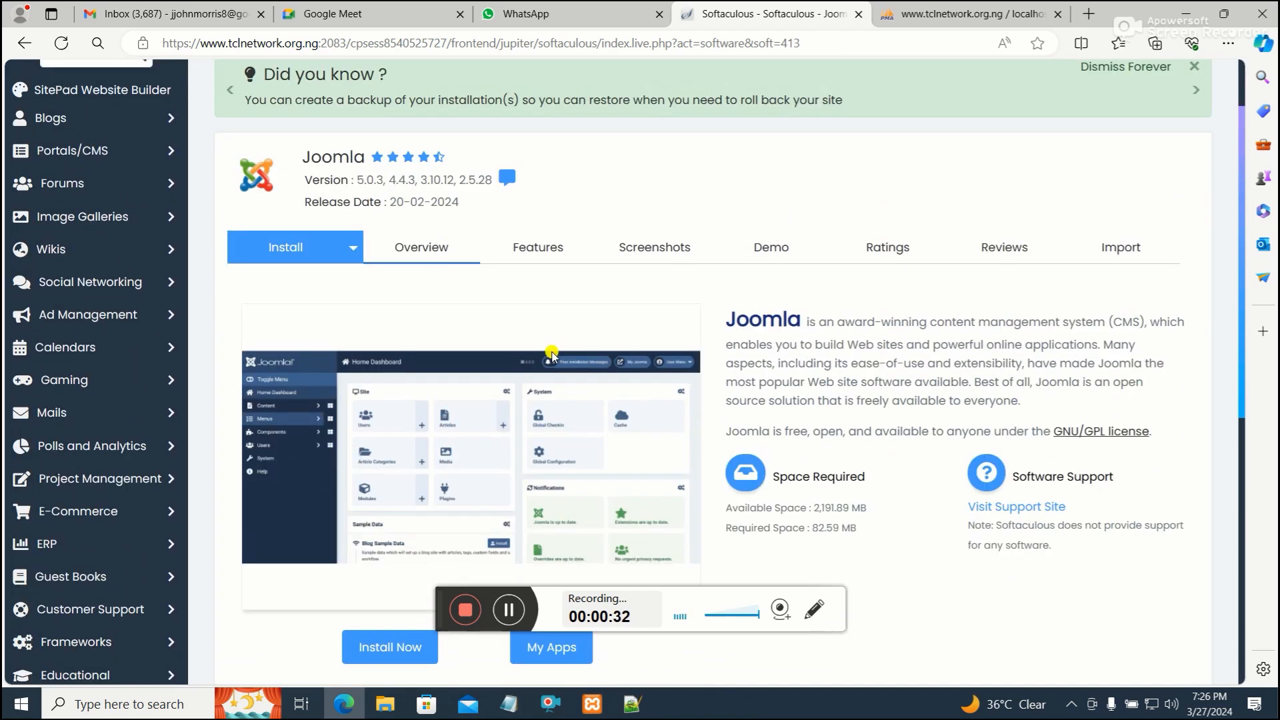
pyautogui.scroll(-3, 552, 353)
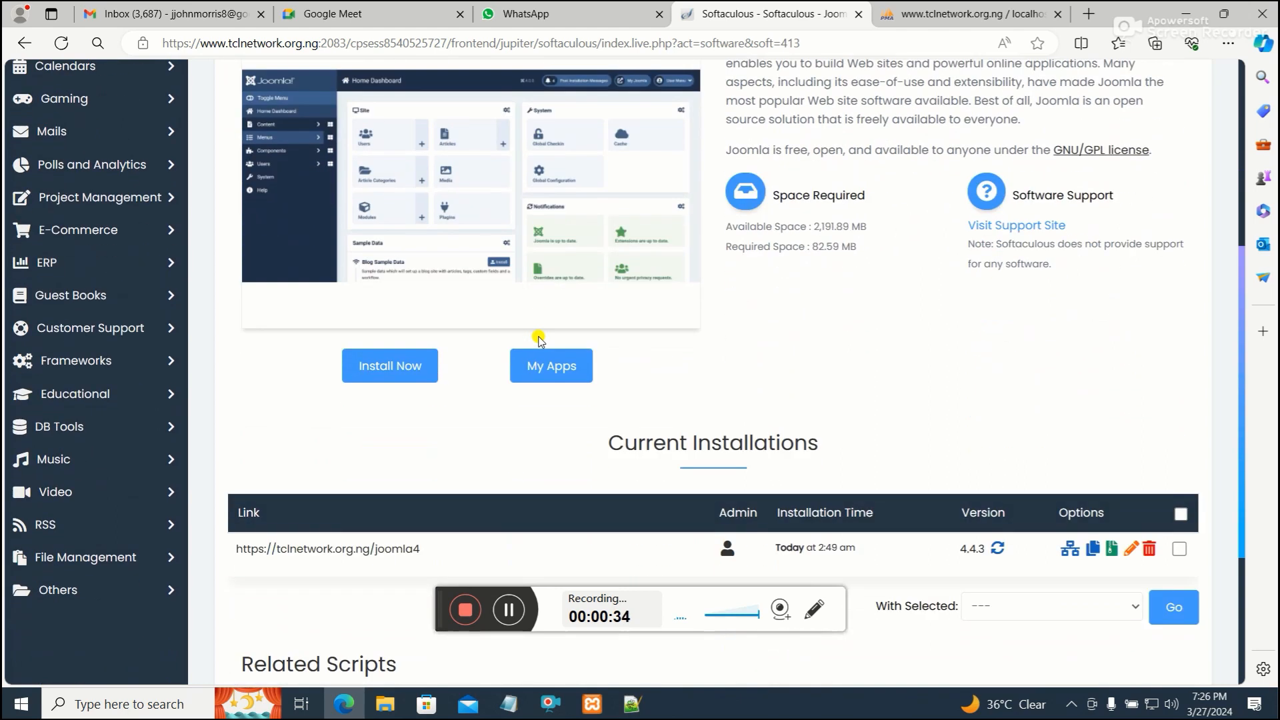
pyautogui.scroll(2, 677, 434)
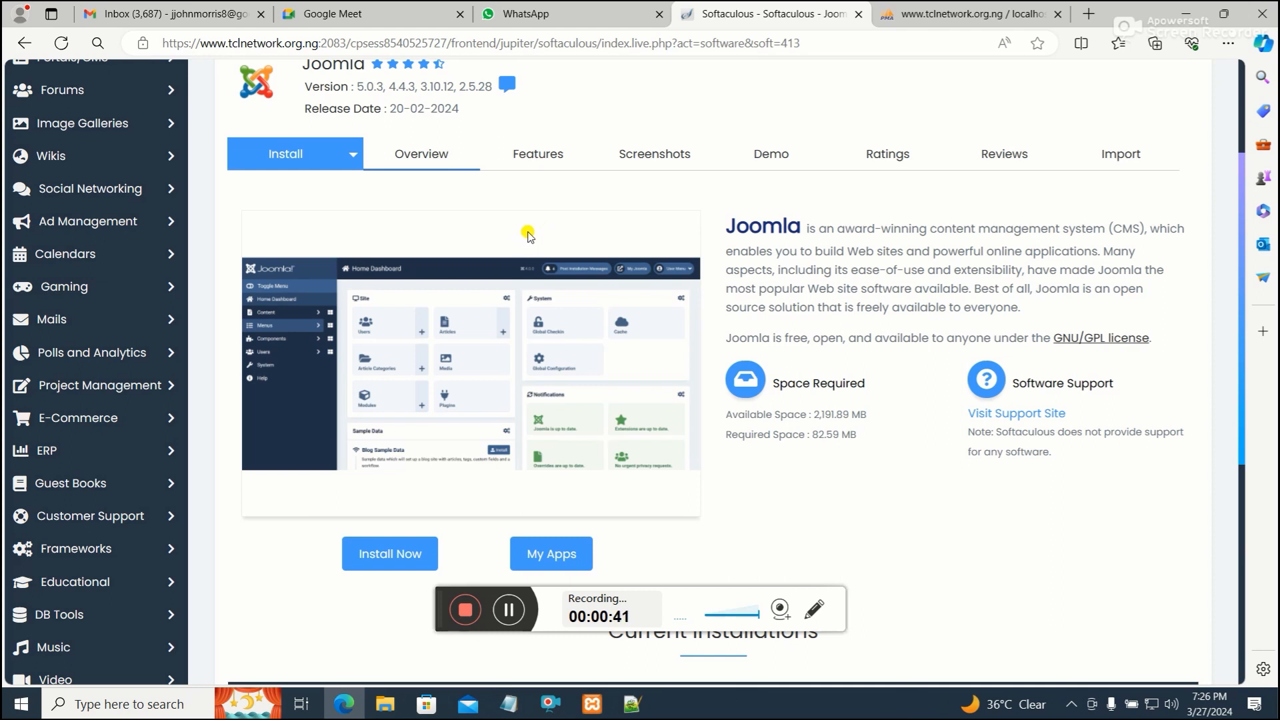
pyautogui.scroll(-1, 529, 235)
pyautogui.scroll(1, 460, 512)
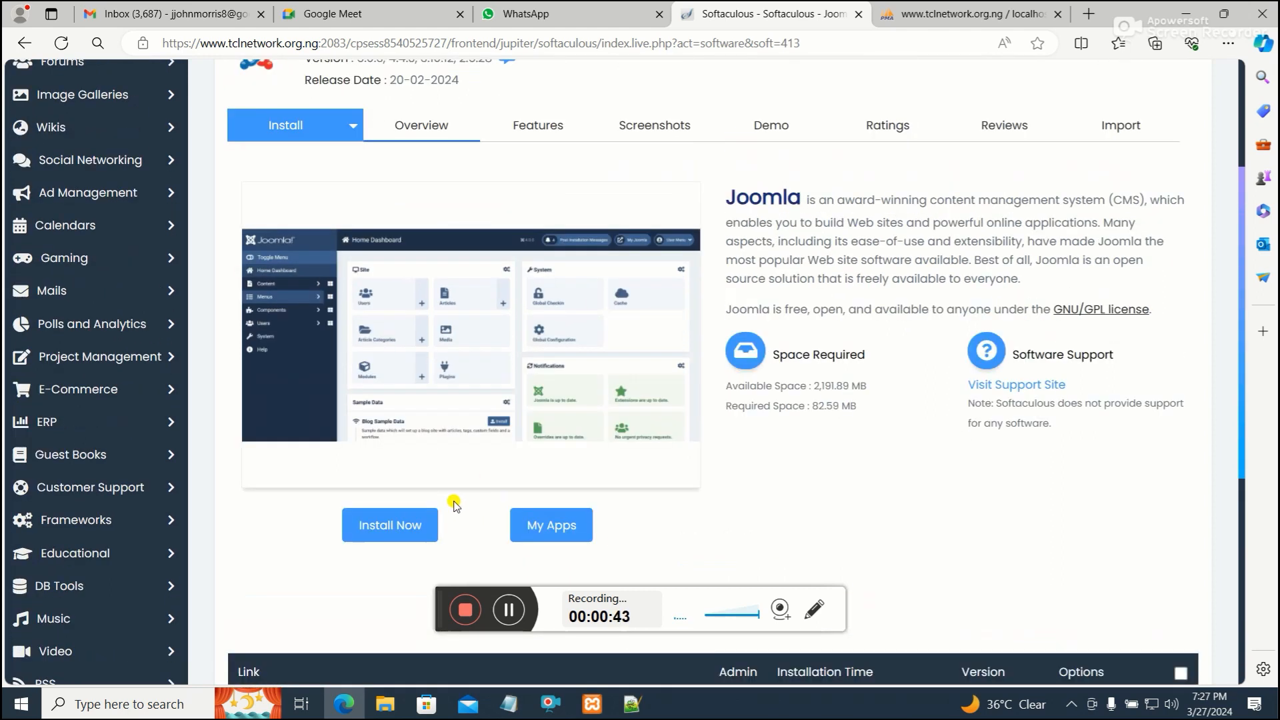
pyautogui.scroll(-1, 400, 486)
# Start the Joomla installation to open its software setup form
pyautogui.click(403, 460)
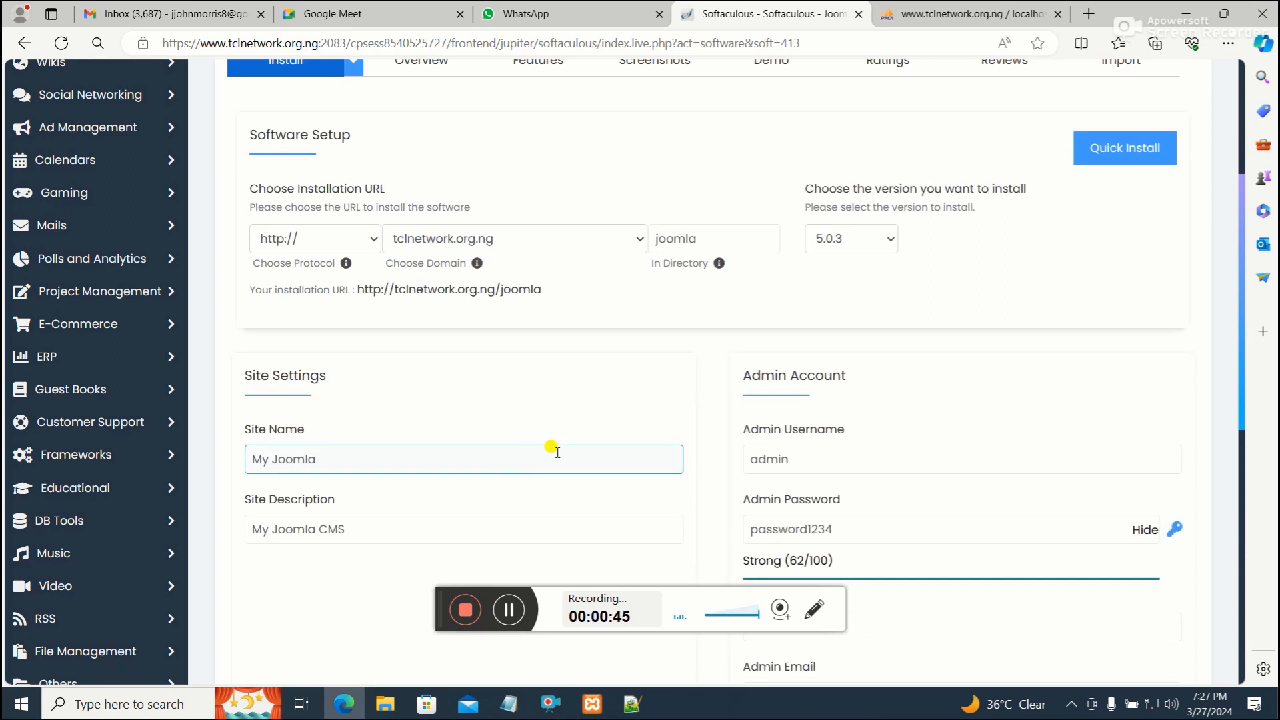
pyautogui.scroll(2, 630, 400)
pyautogui.scroll(-1, 446, 363)
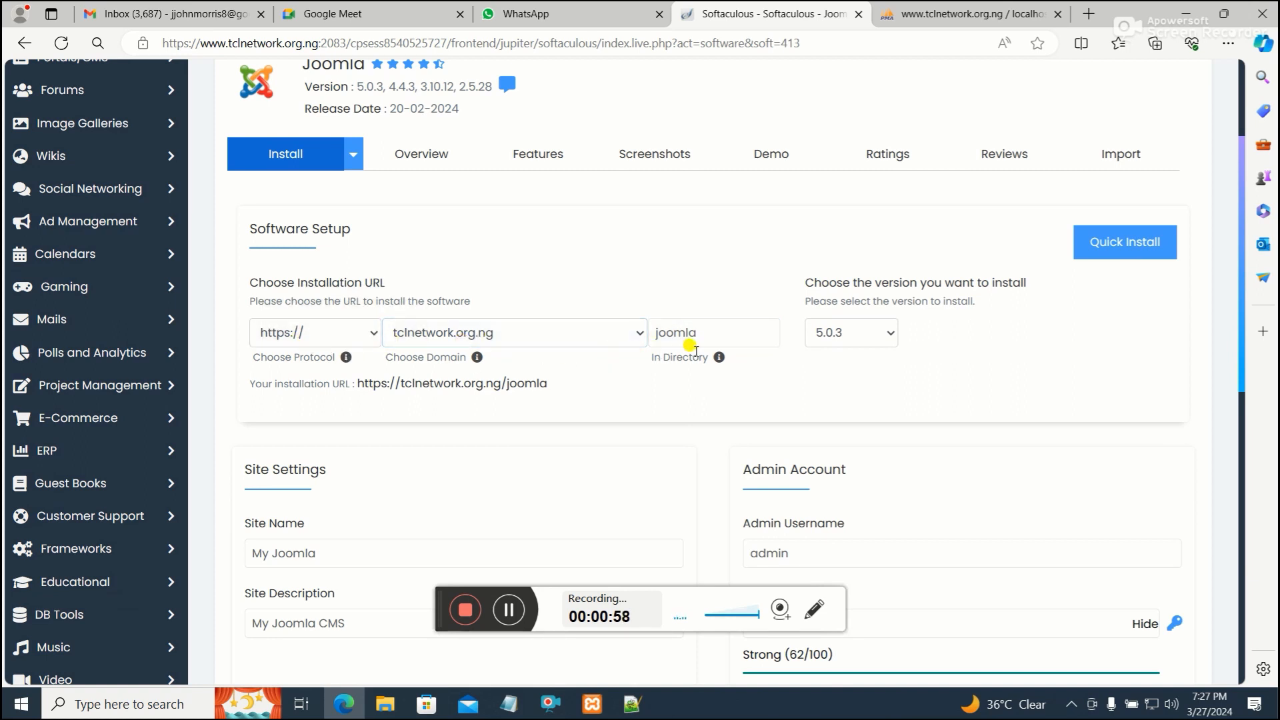
pyautogui.scroll(-2, 740, 336)
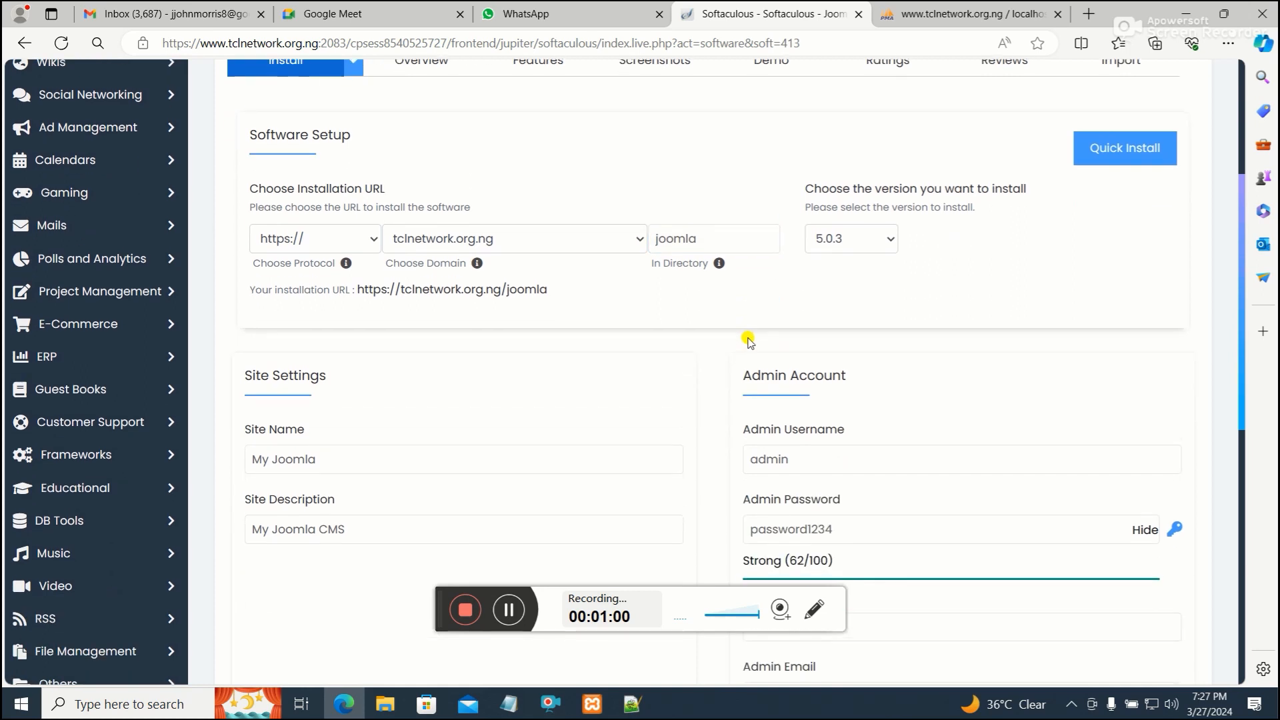
# Set the Joomla version to install to 4.4.3
pyautogui.click(517, 293)
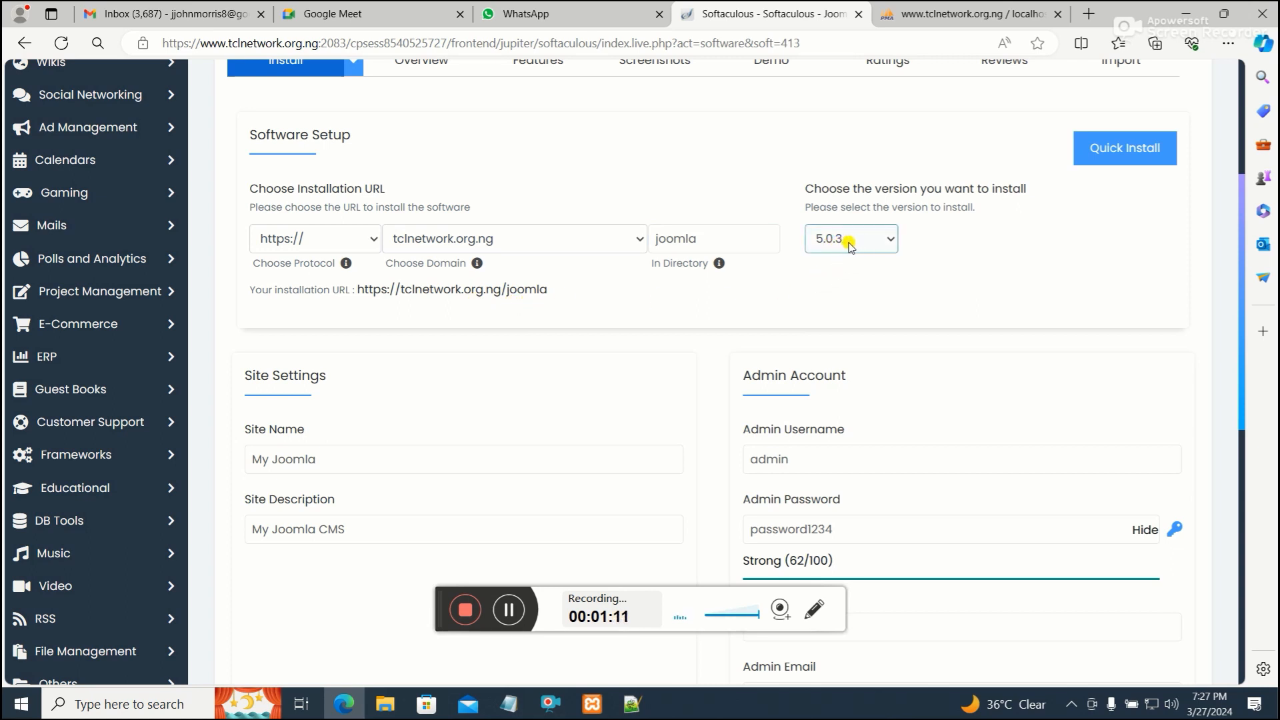
pyautogui.scroll(-3, 849, 245)
pyautogui.scroll(2, 860, 233)
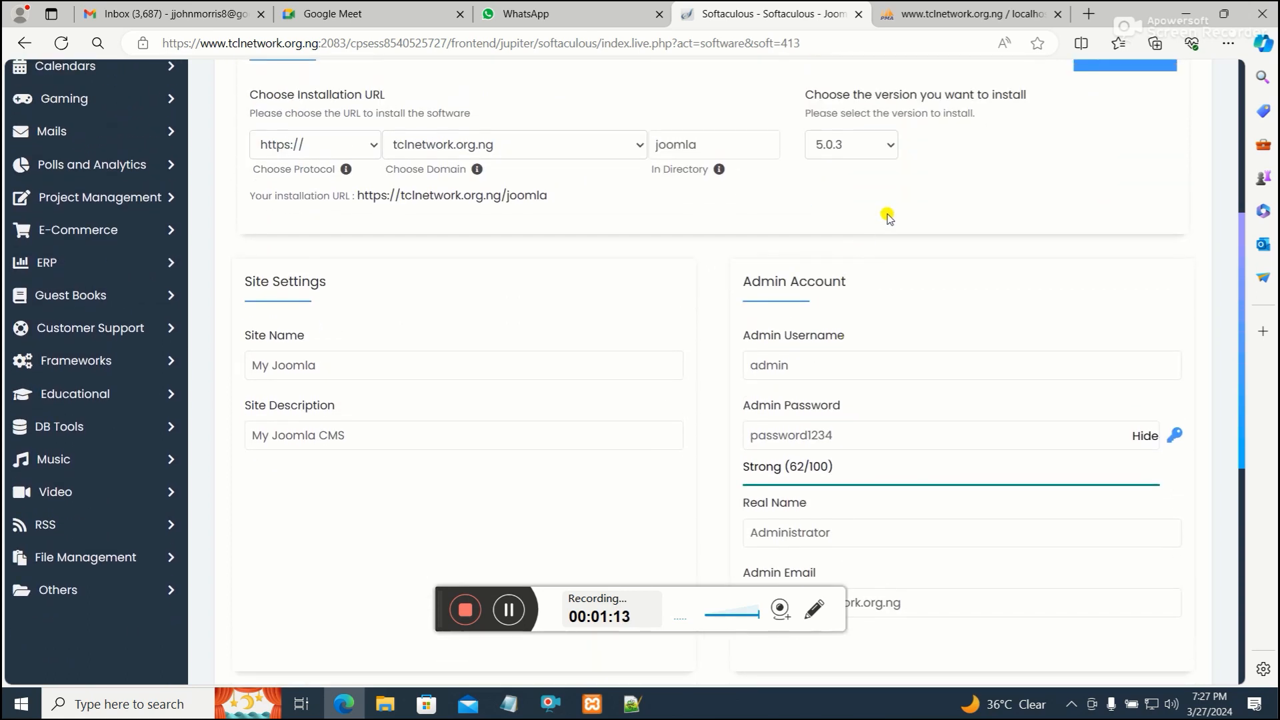
pyautogui.click(886, 148)
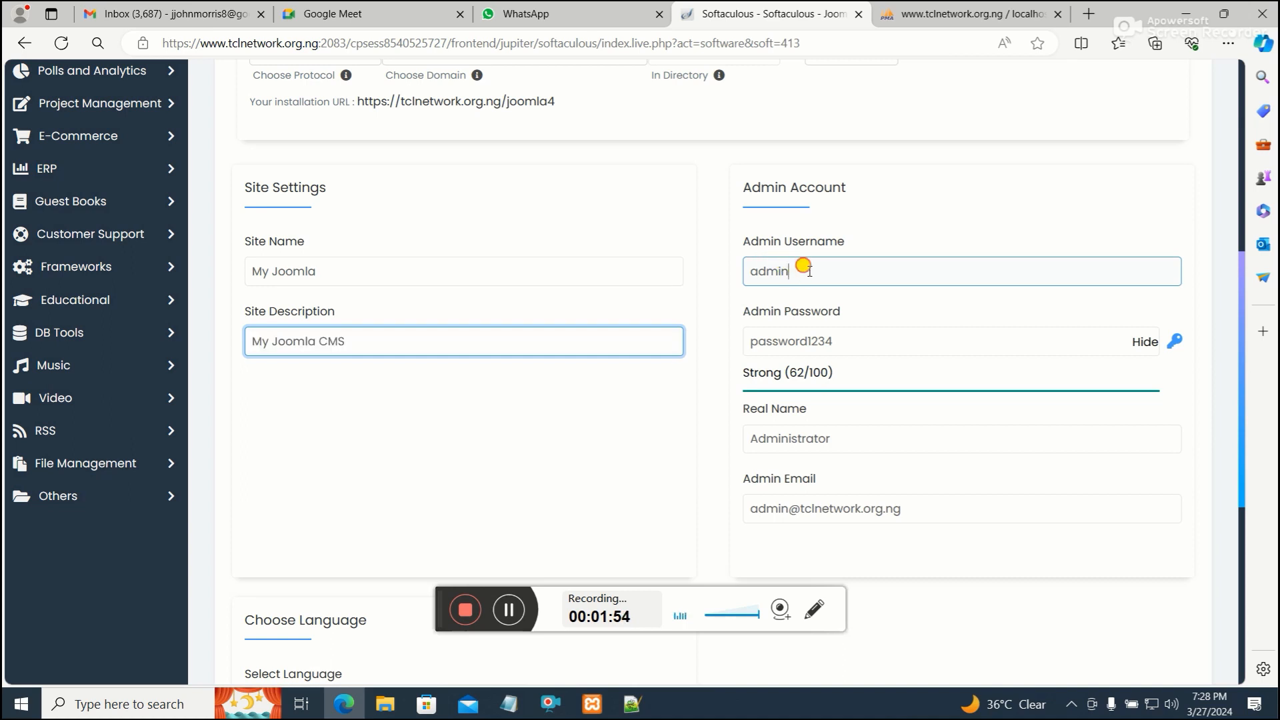
# Review the default admin username and password, then try to install Joomla with these settings
pyautogui.moveTo(795, 271); pyautogui.dragTo(744, 265)
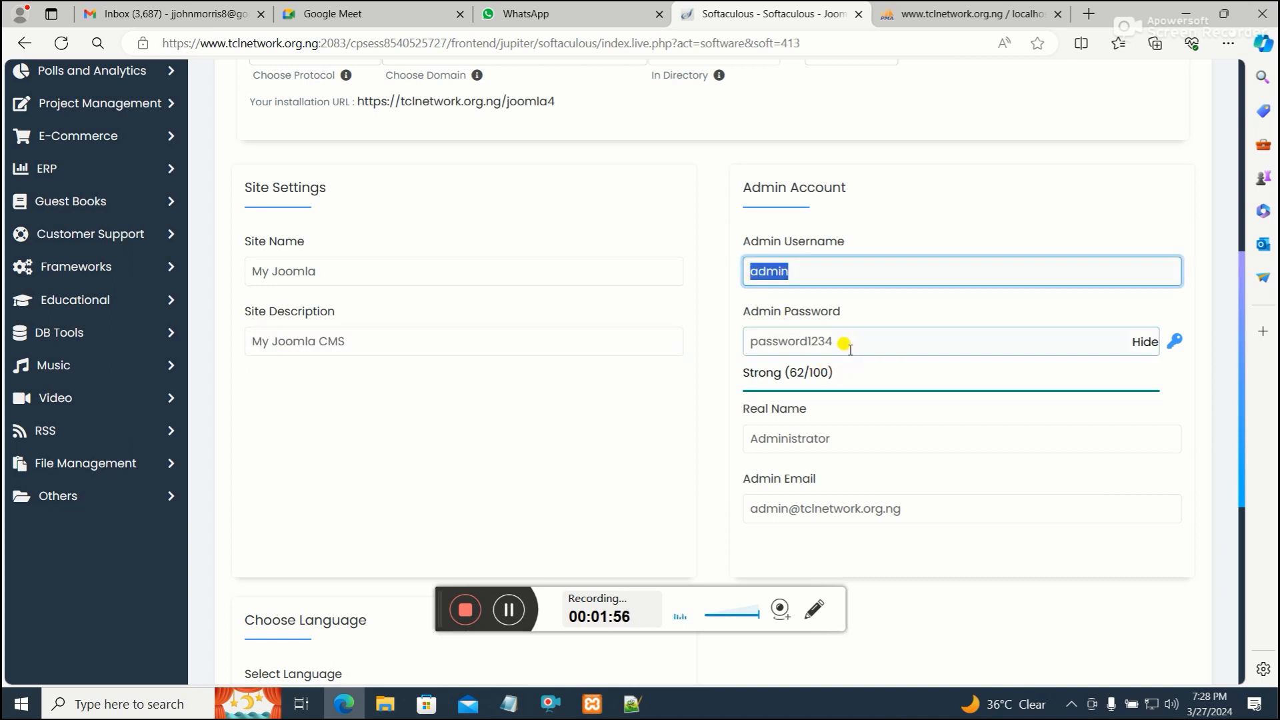
pyautogui.moveTo(843, 340); pyautogui.dragTo(765, 344)
pyautogui.scroll(-6, 845, 365)
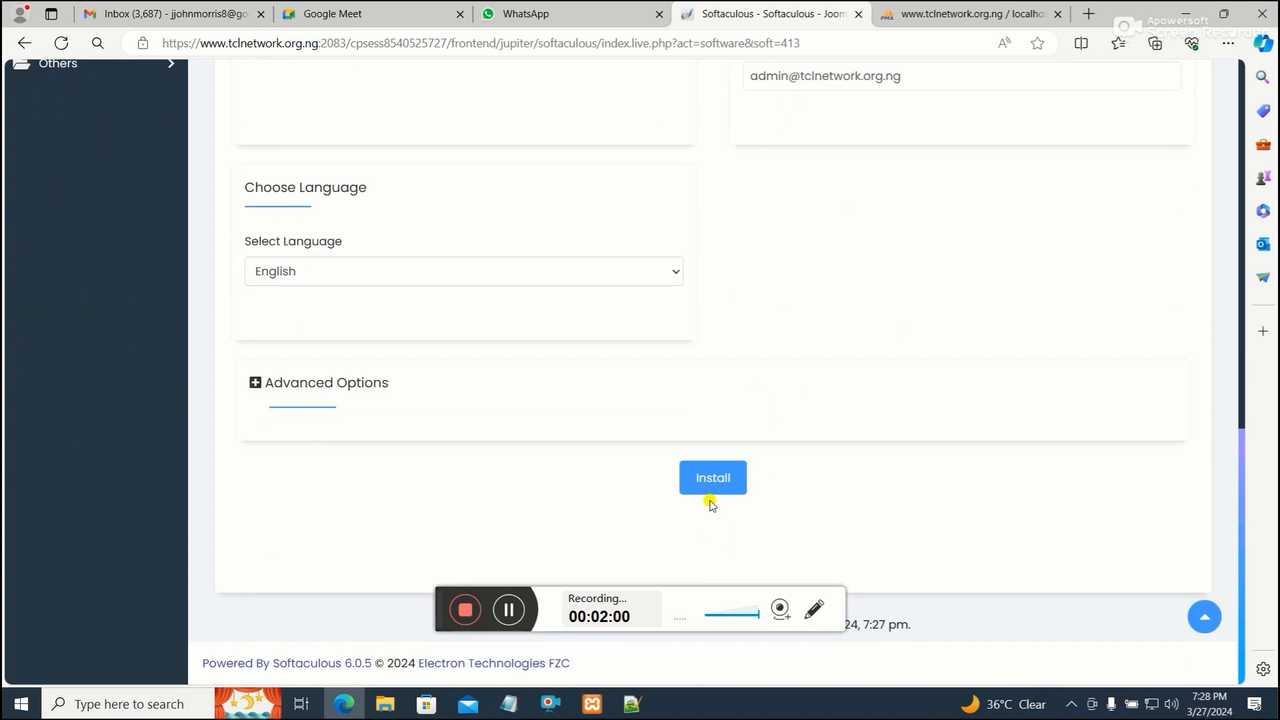
pyautogui.click(713, 477)
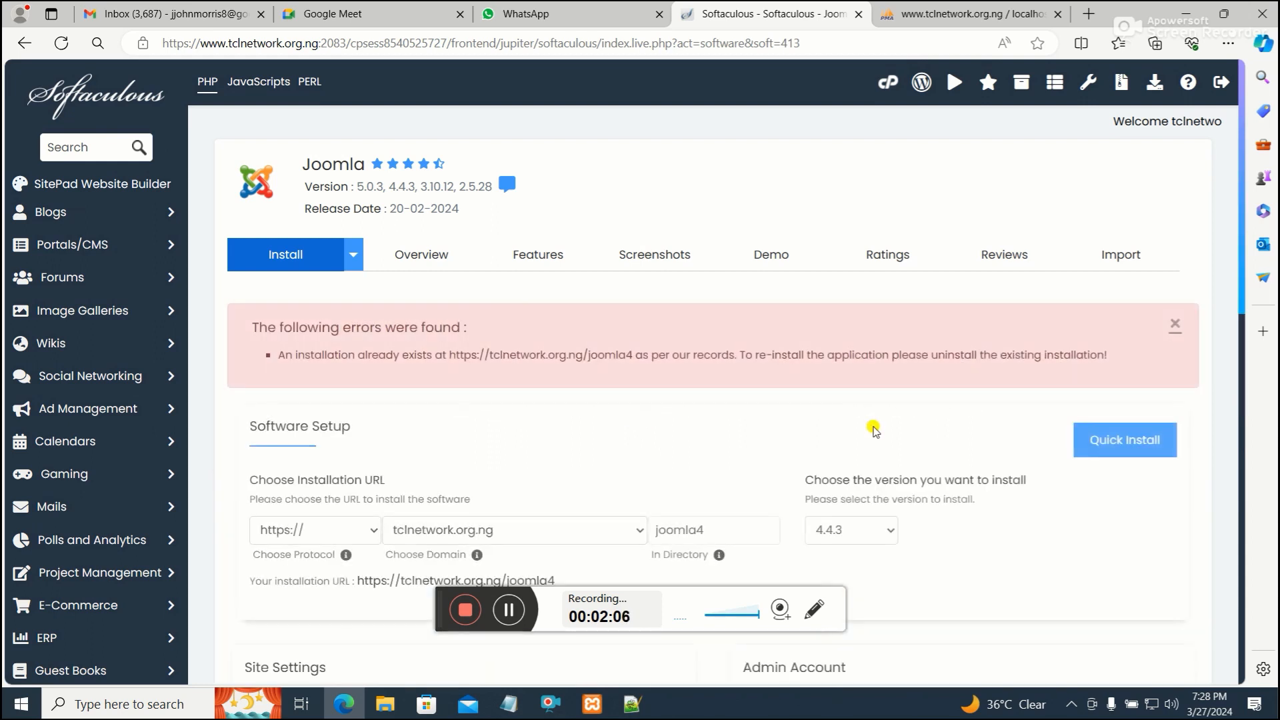
# Change the installation directory to joomla44 and run the Joomla installation
pyautogui.scroll(-2, 876, 431)
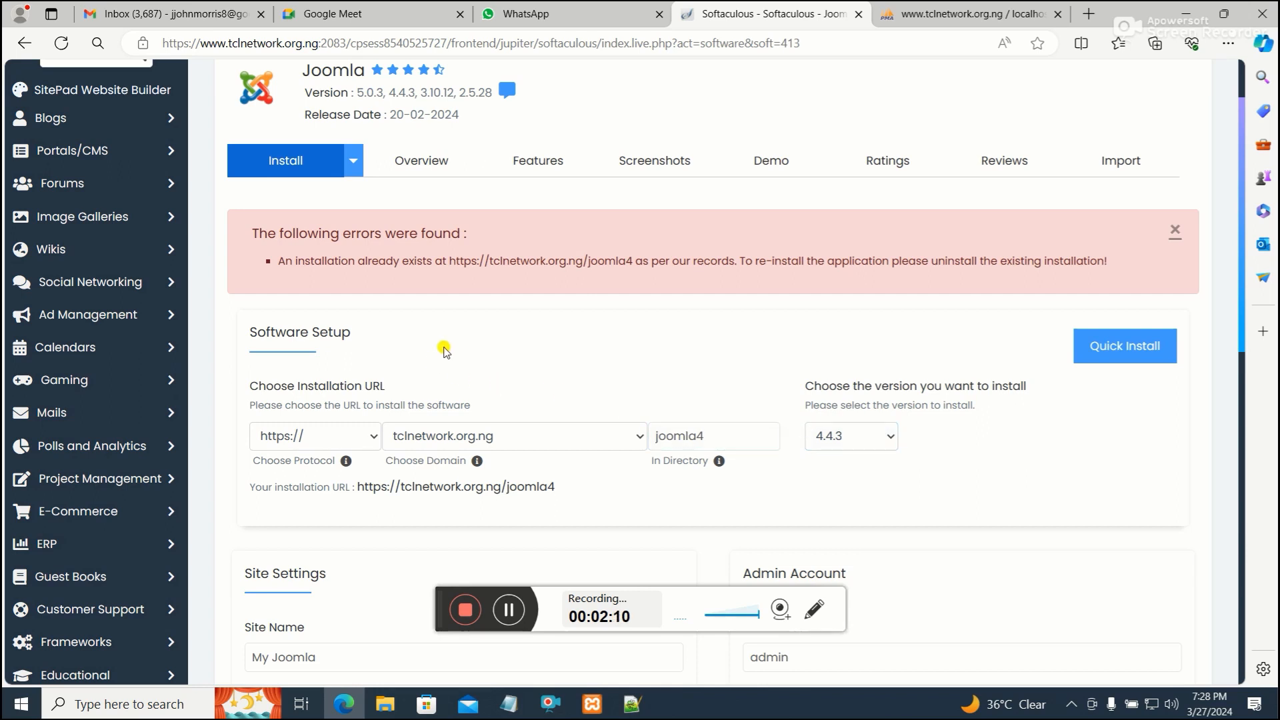
pyautogui.scroll(-2, 442, 352)
pyautogui.scroll(2, 447, 347)
pyautogui.scroll(-2, 640, 351)
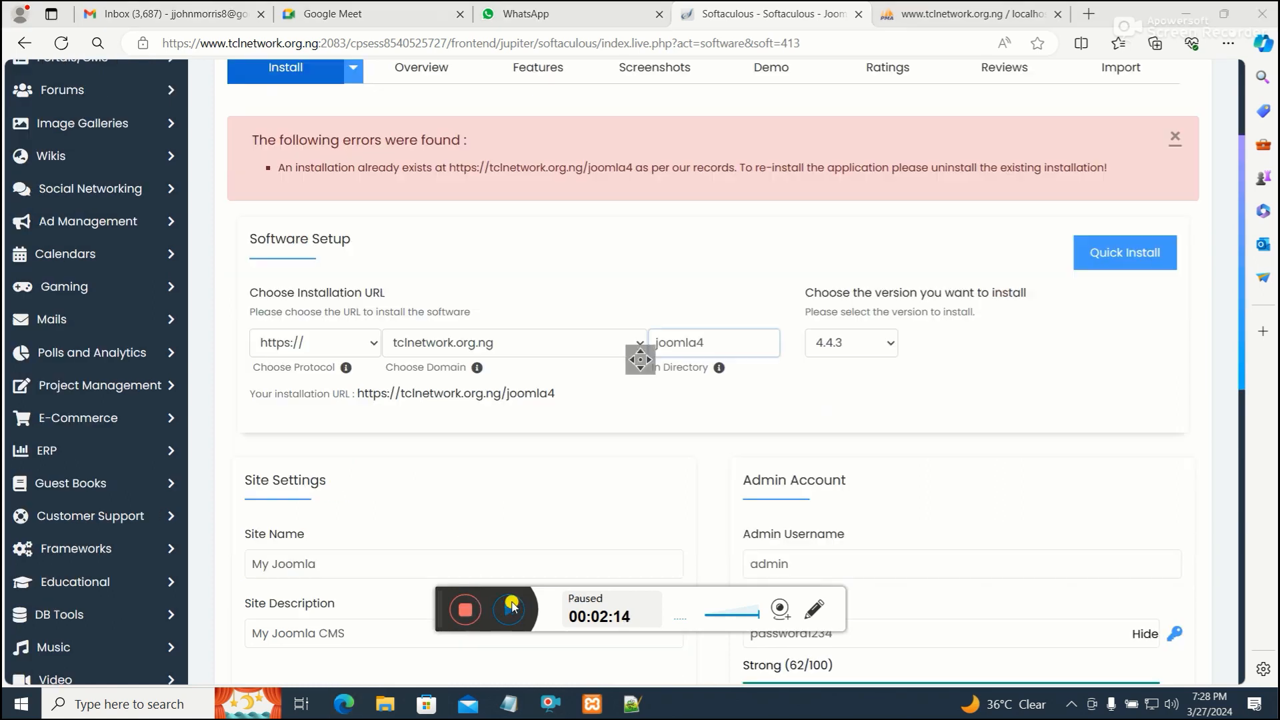
pyautogui.scroll(2, 691, 308)
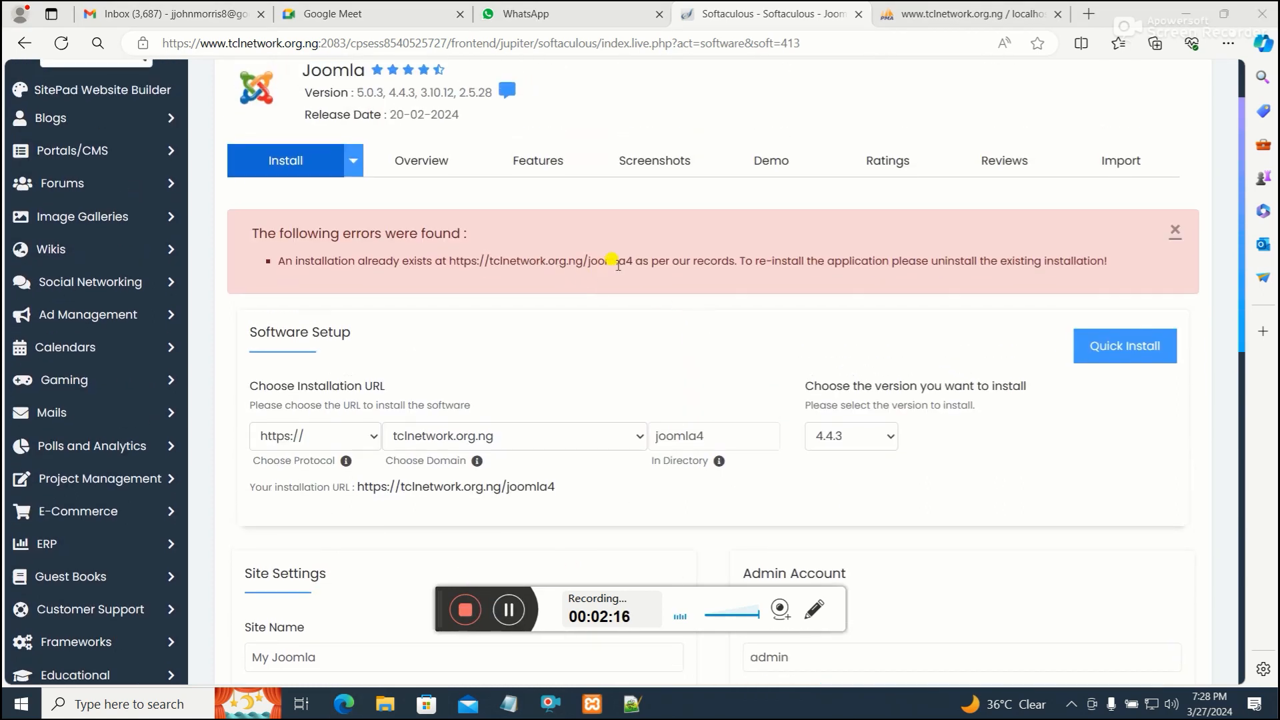
pyautogui.click(720, 437)
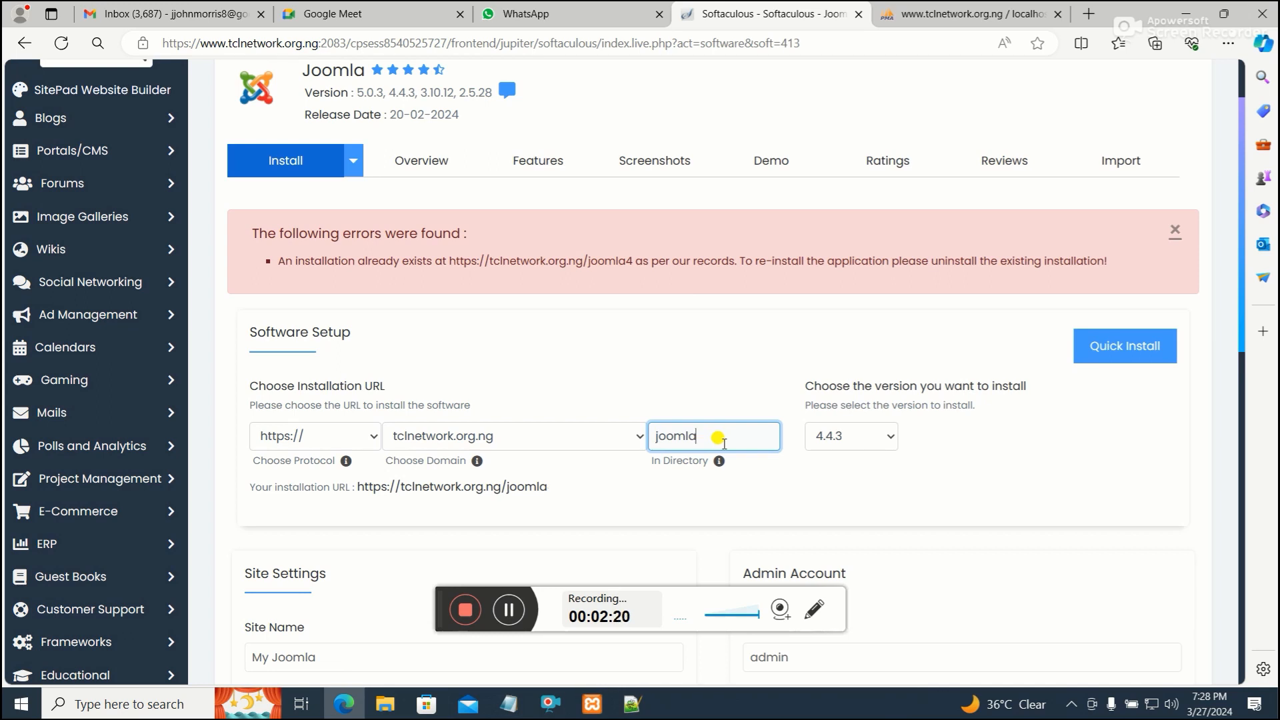
pyautogui.write('4')
pyautogui.scroll(-10, 726, 440)
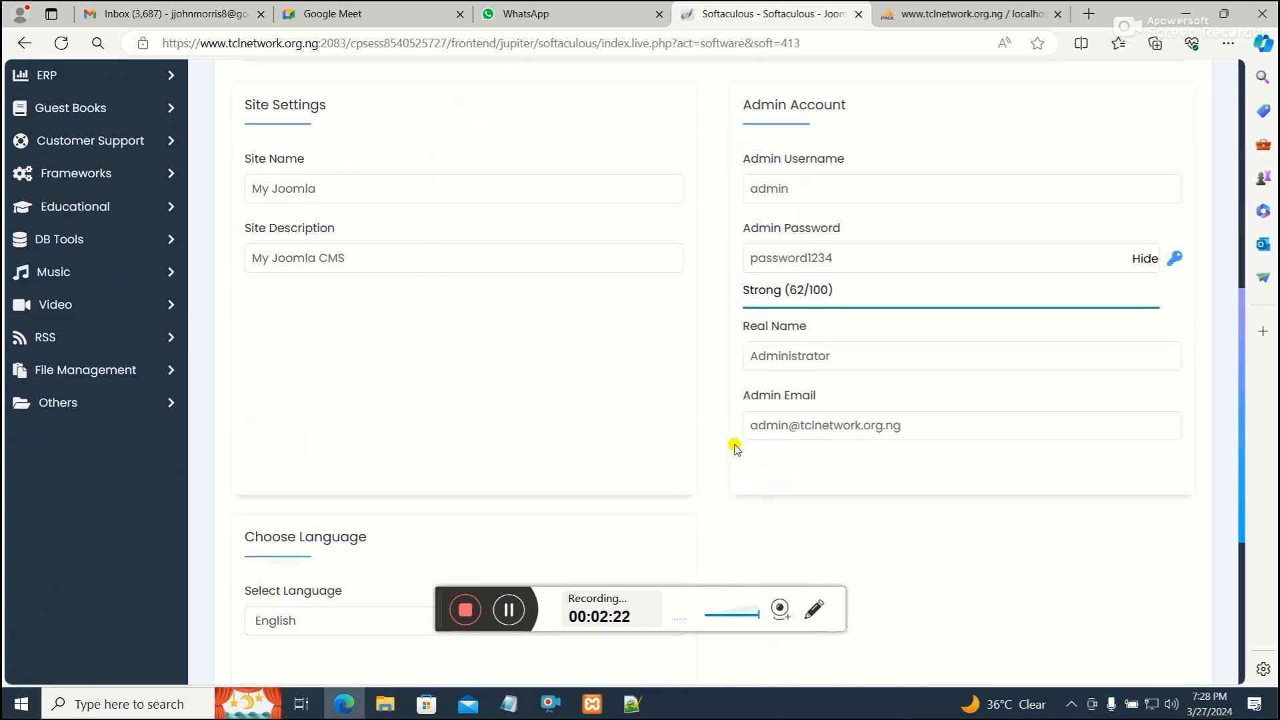
pyautogui.scroll(-2, 734, 446)
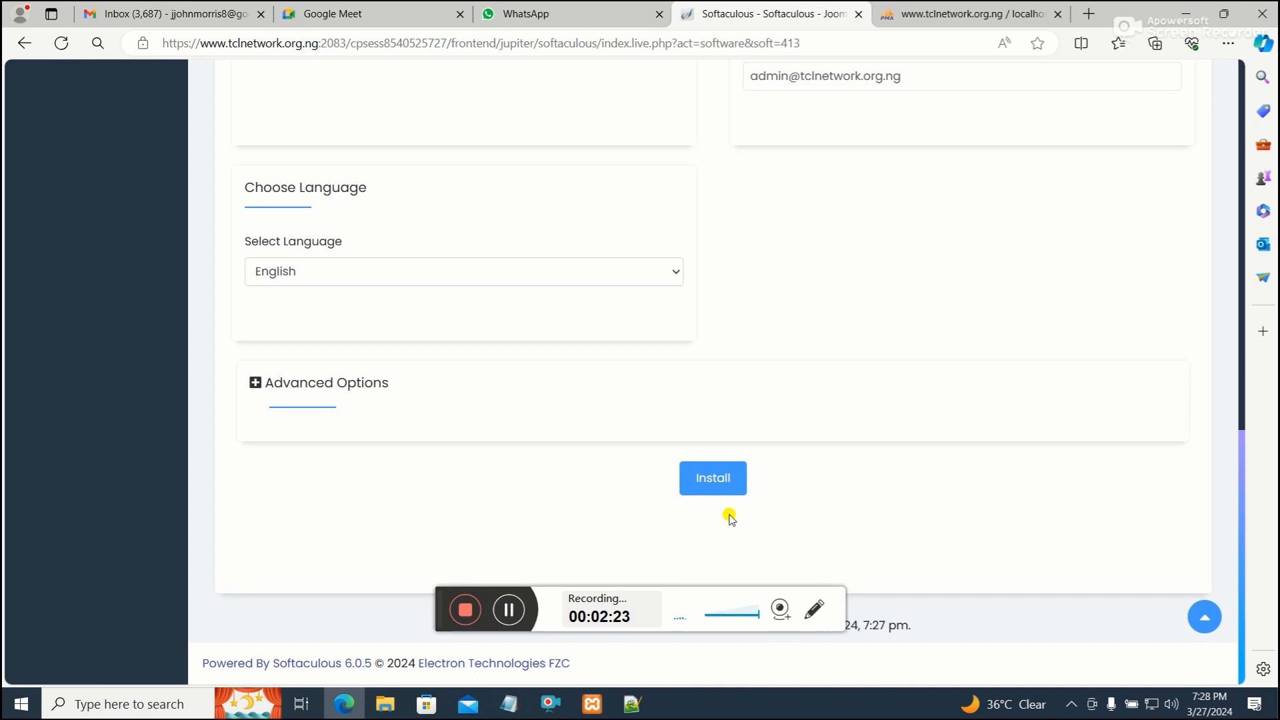
pyautogui.click(722, 477)
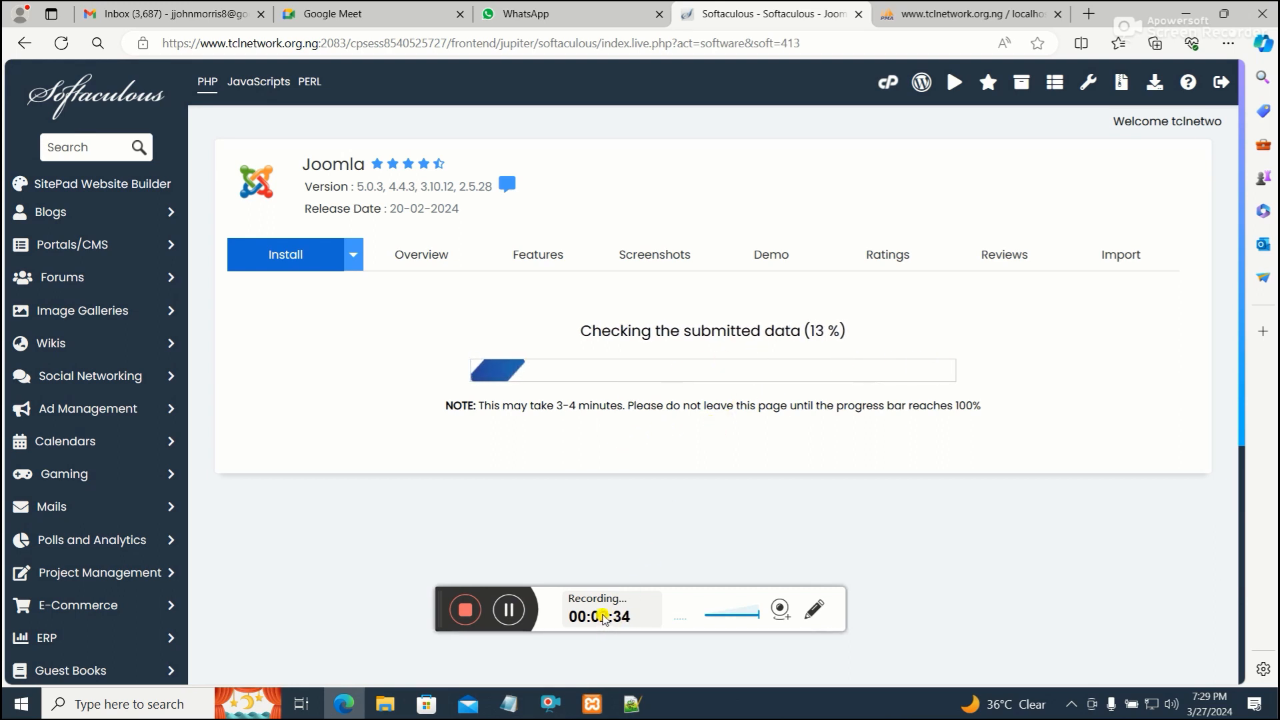
pyautogui.click(509, 609)
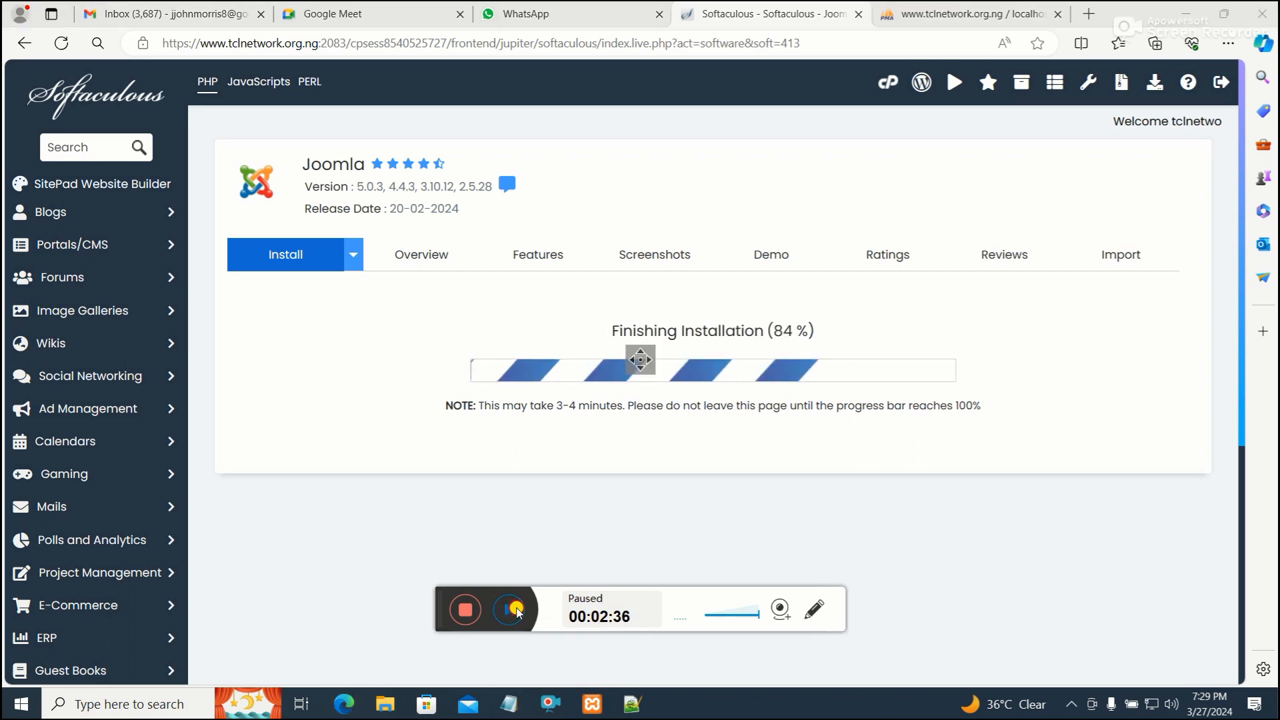
pyautogui.click(515, 610)
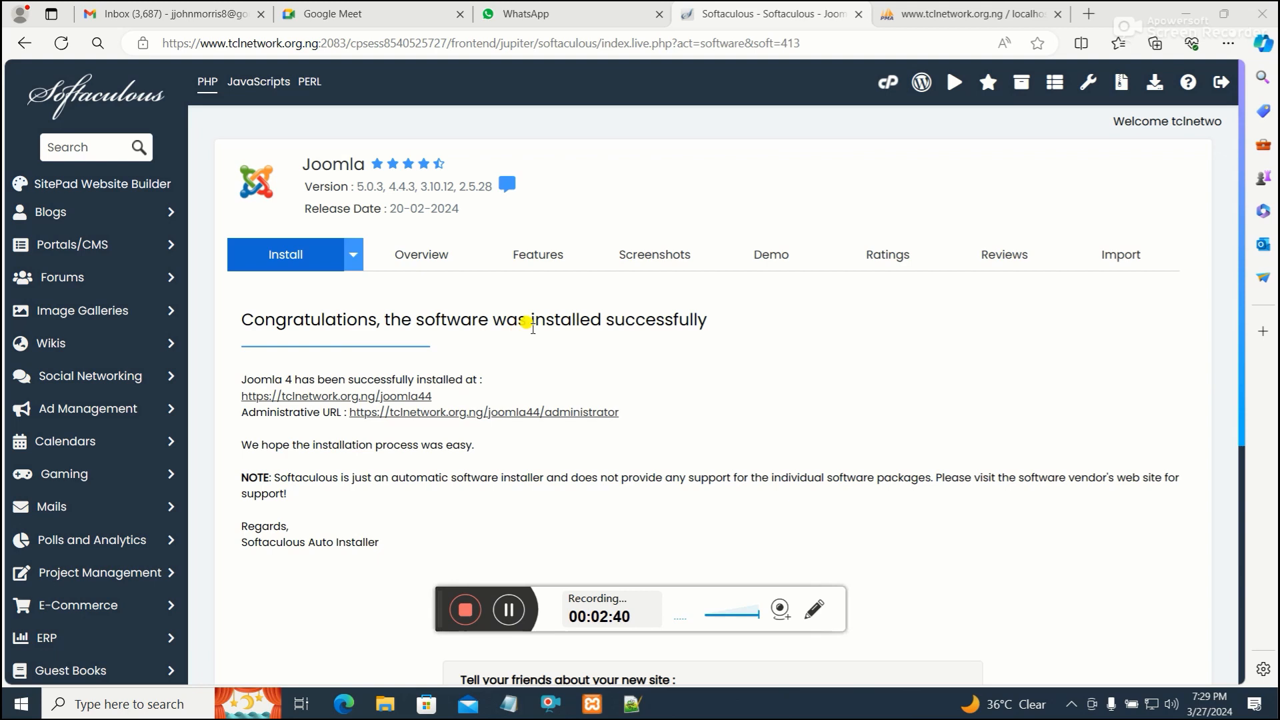
# Return to cPanel and open the File Manager
pyautogui.scroll(-3, 634, 346)
pyautogui.scroll(2, 637, 348)
pyautogui.scroll(2, 637, 346)
pyautogui.click(24, 43)
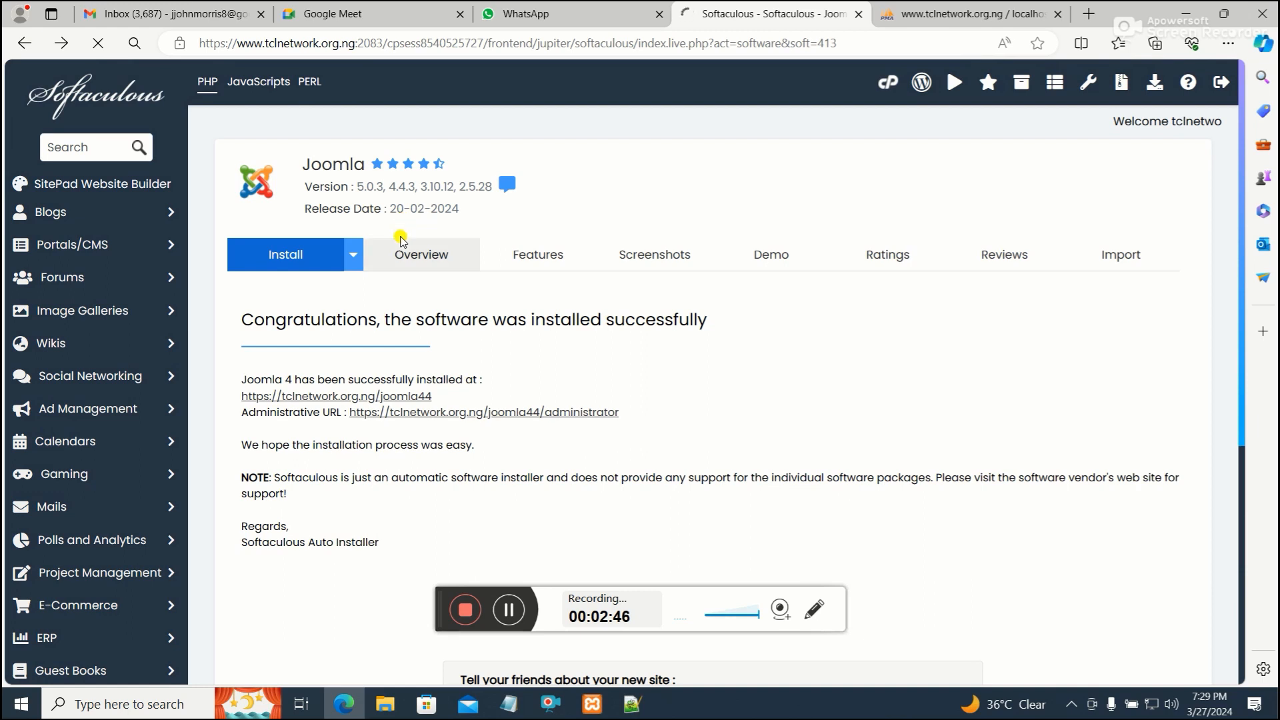
pyautogui.scroll(-6, 409, 265)
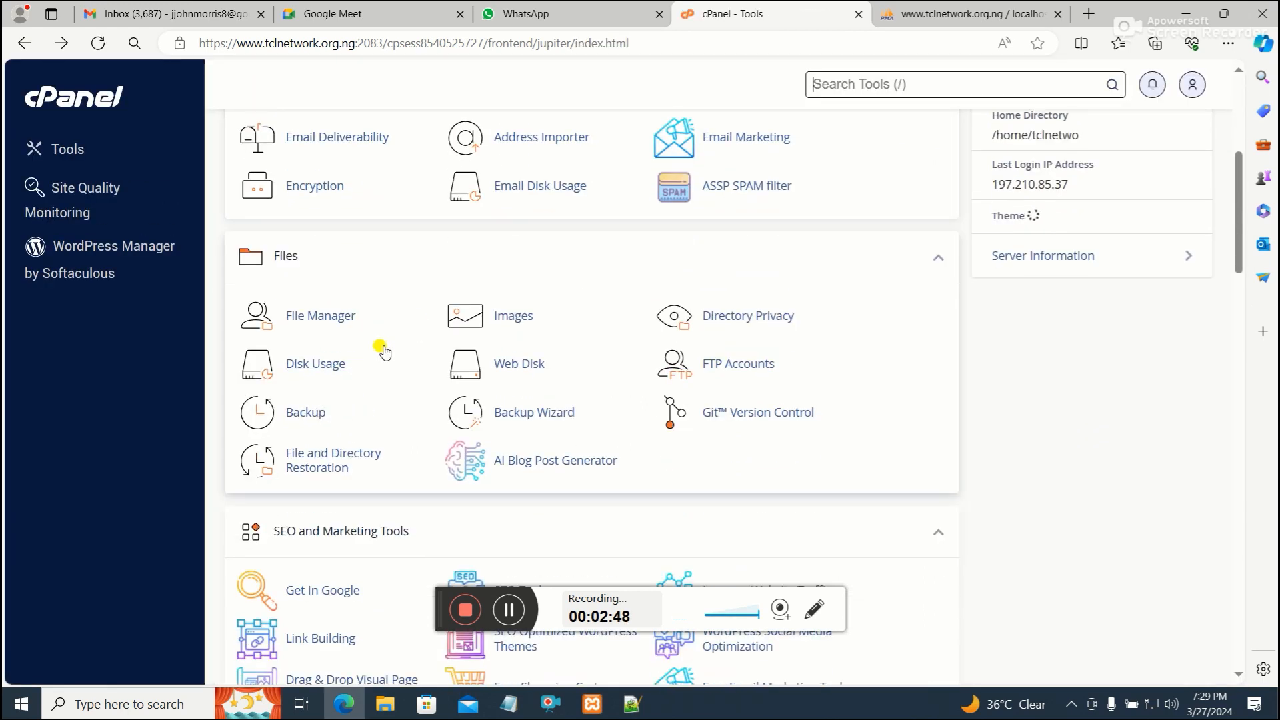
pyautogui.click(313, 316)
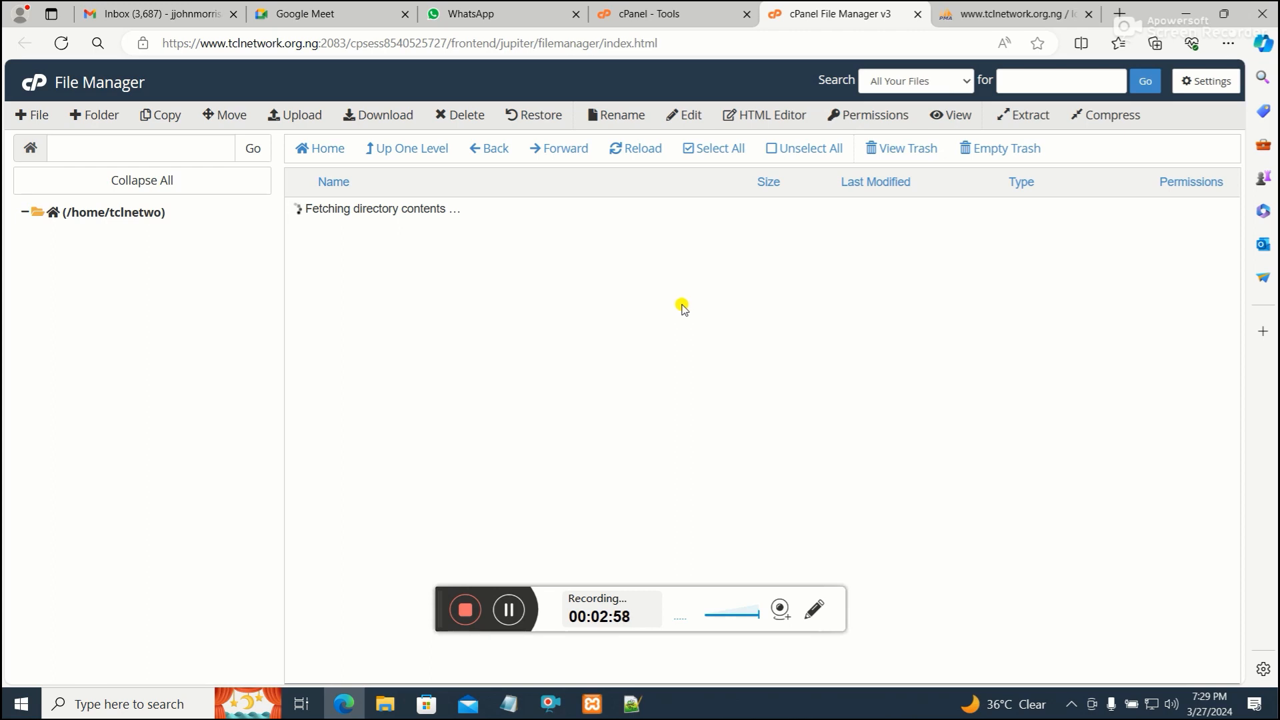
# Open the www folder and then the joomla44 installation folder
pyautogui.scroll(-3, 680, 305)
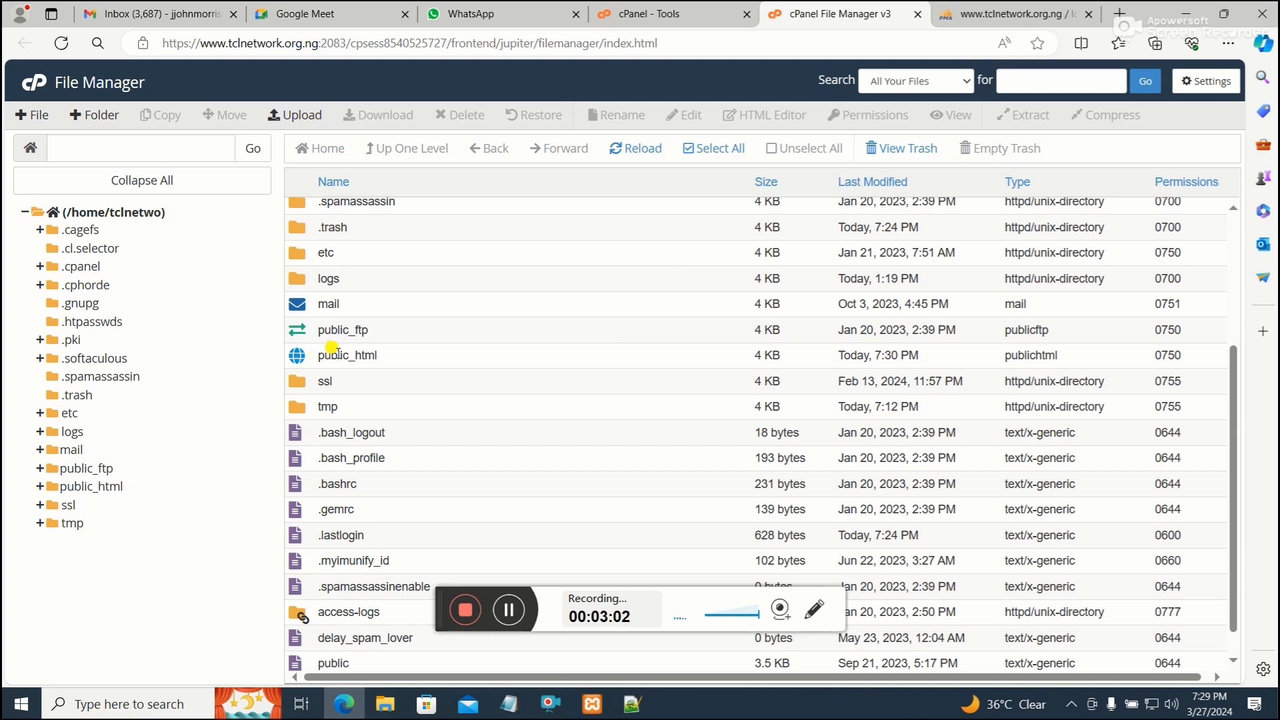
pyautogui.scroll(-1, 363, 359)
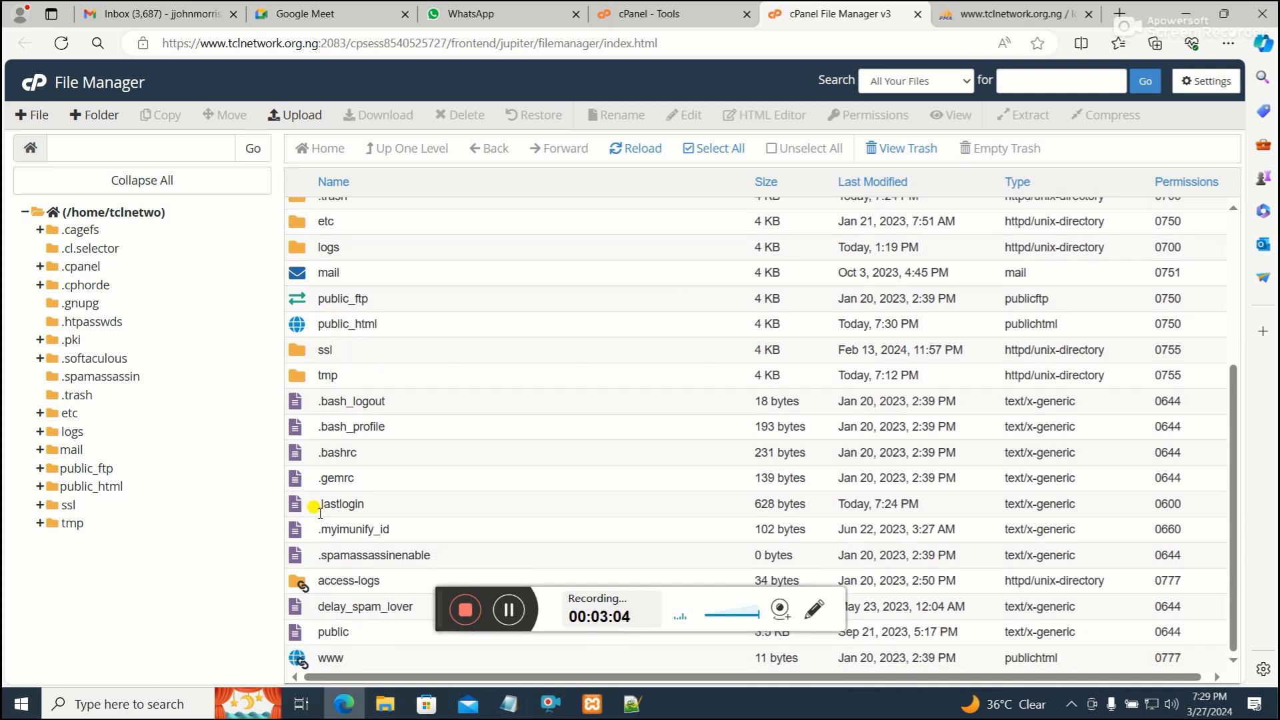
pyautogui.doubleClick(328, 655)
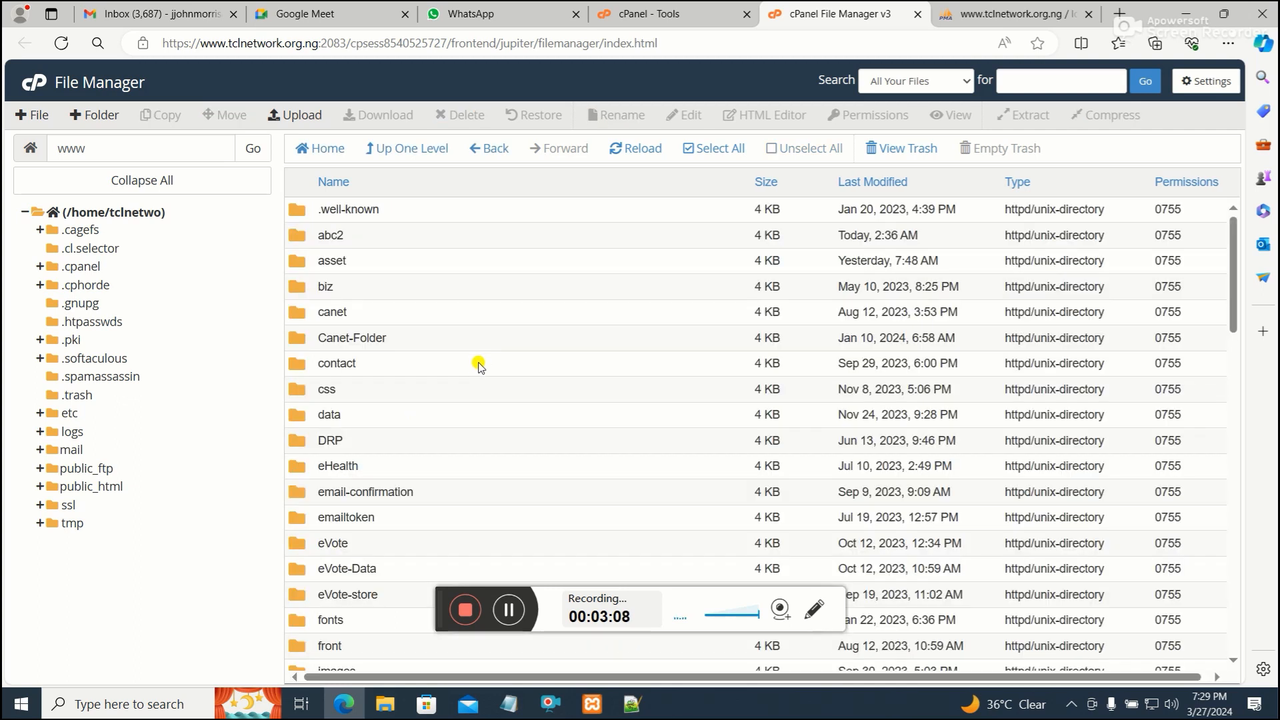
pyautogui.scroll(-4, 368, 552)
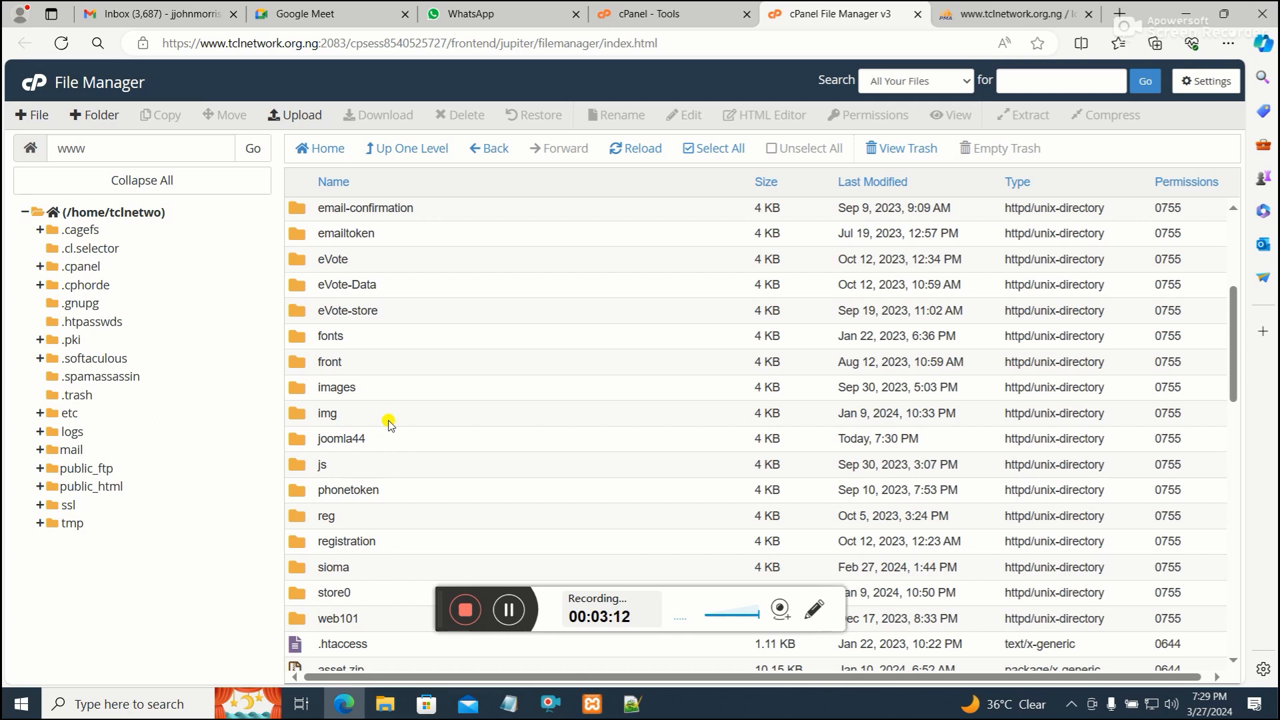
pyautogui.scroll(2, 378, 363)
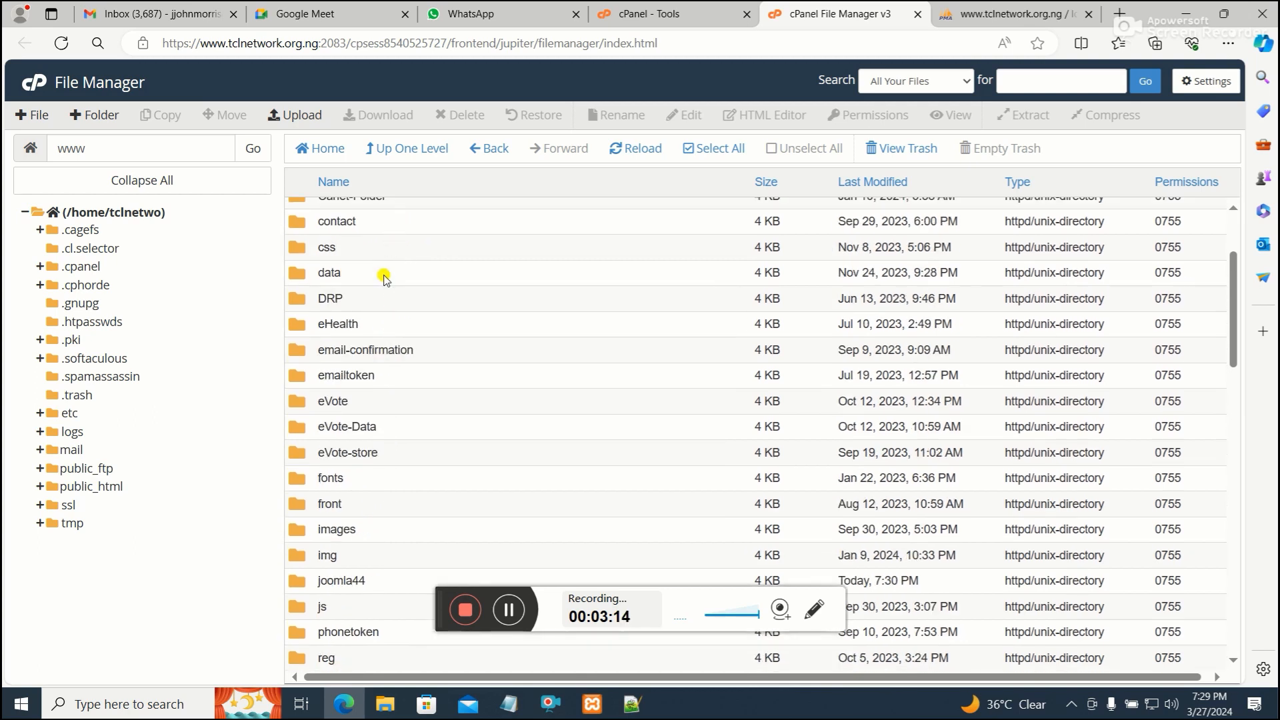
pyautogui.scroll(-2, 347, 575)
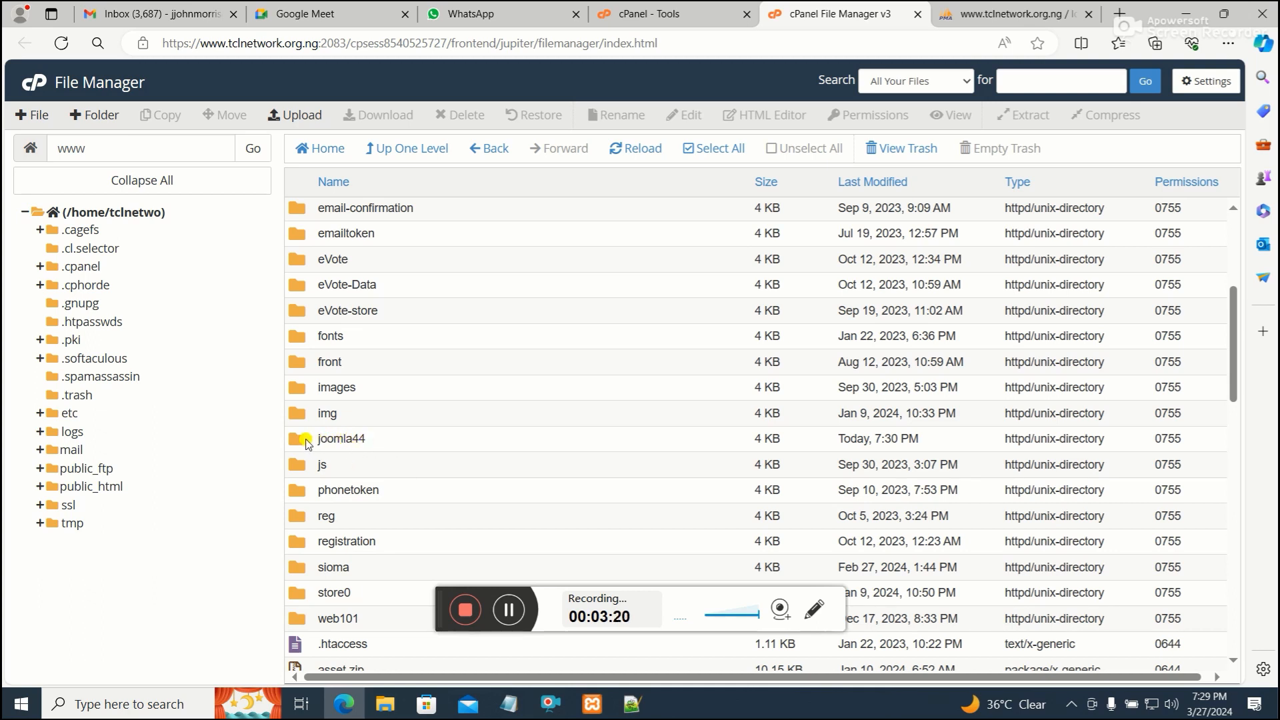
pyautogui.doubleClick(304, 440)
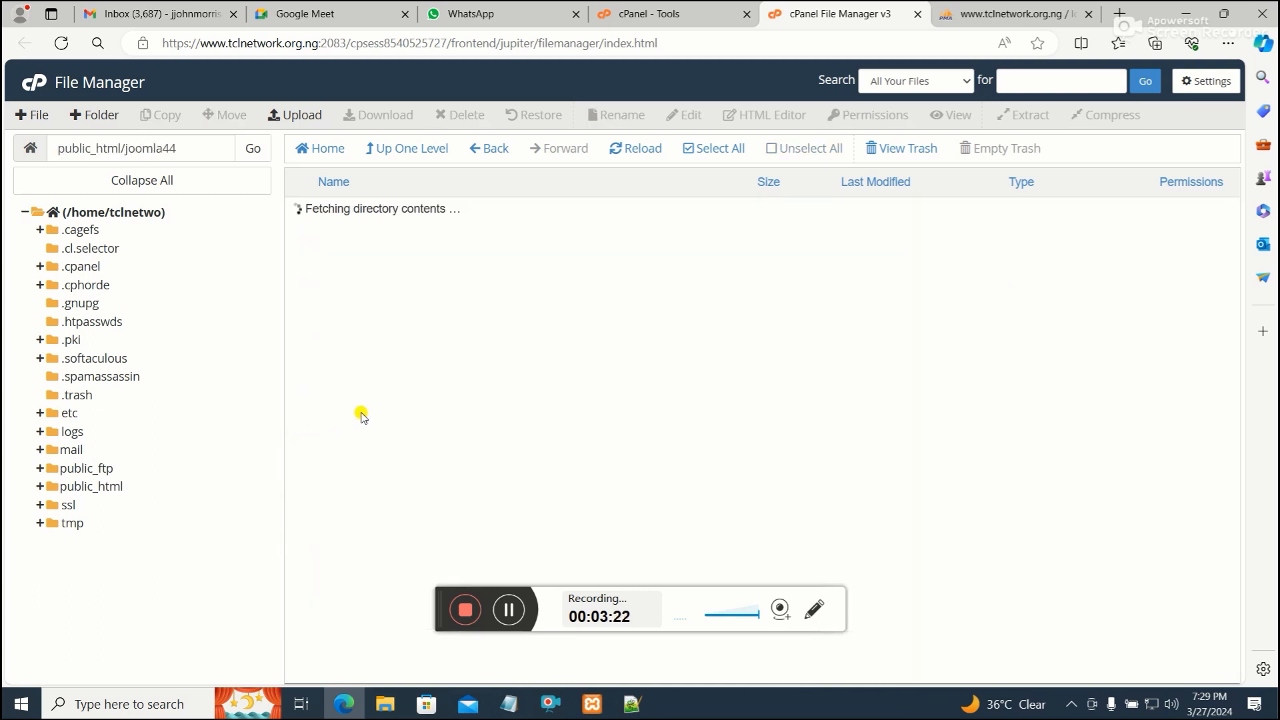
# Examine the files and folders inside the joomla44 installation directory
pyautogui.scroll(-2, 429, 338)
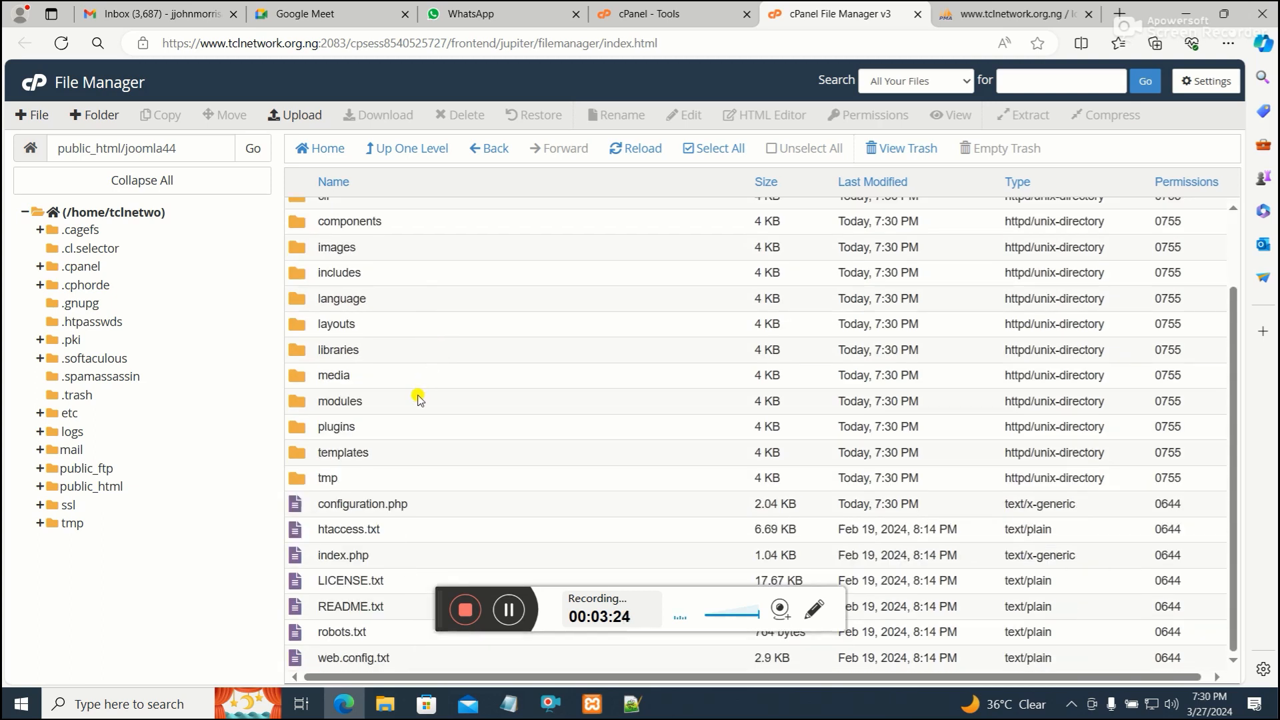
pyautogui.scroll(2, 418, 398)
pyautogui.scroll(-2, 419, 260)
pyautogui.scroll(3, 398, 439)
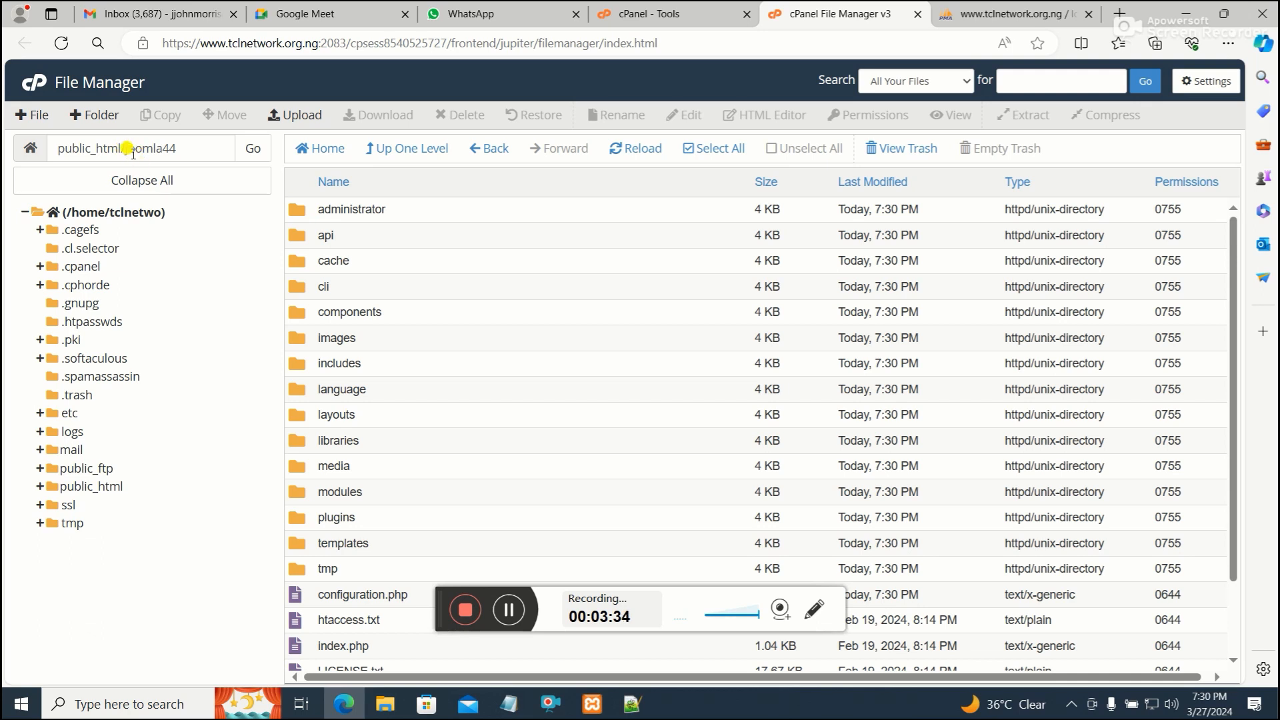
pyautogui.scroll(-2, 371, 307)
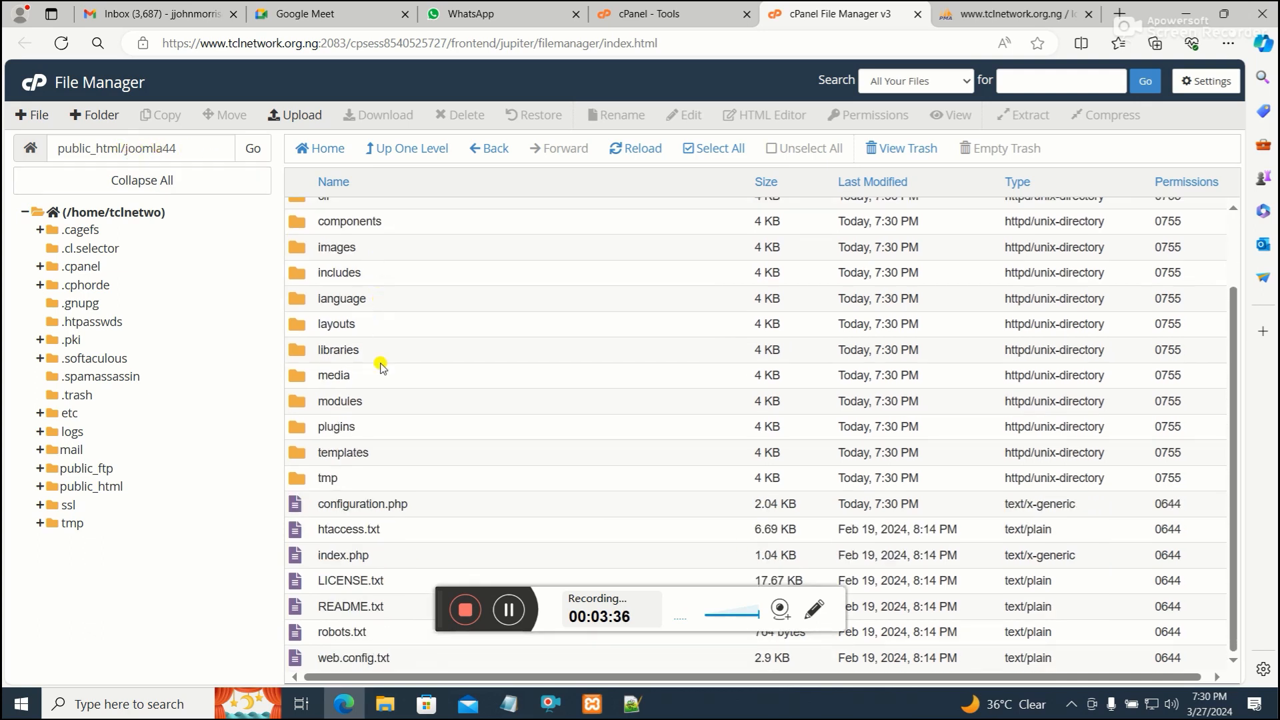
pyautogui.scroll(2, 381, 566)
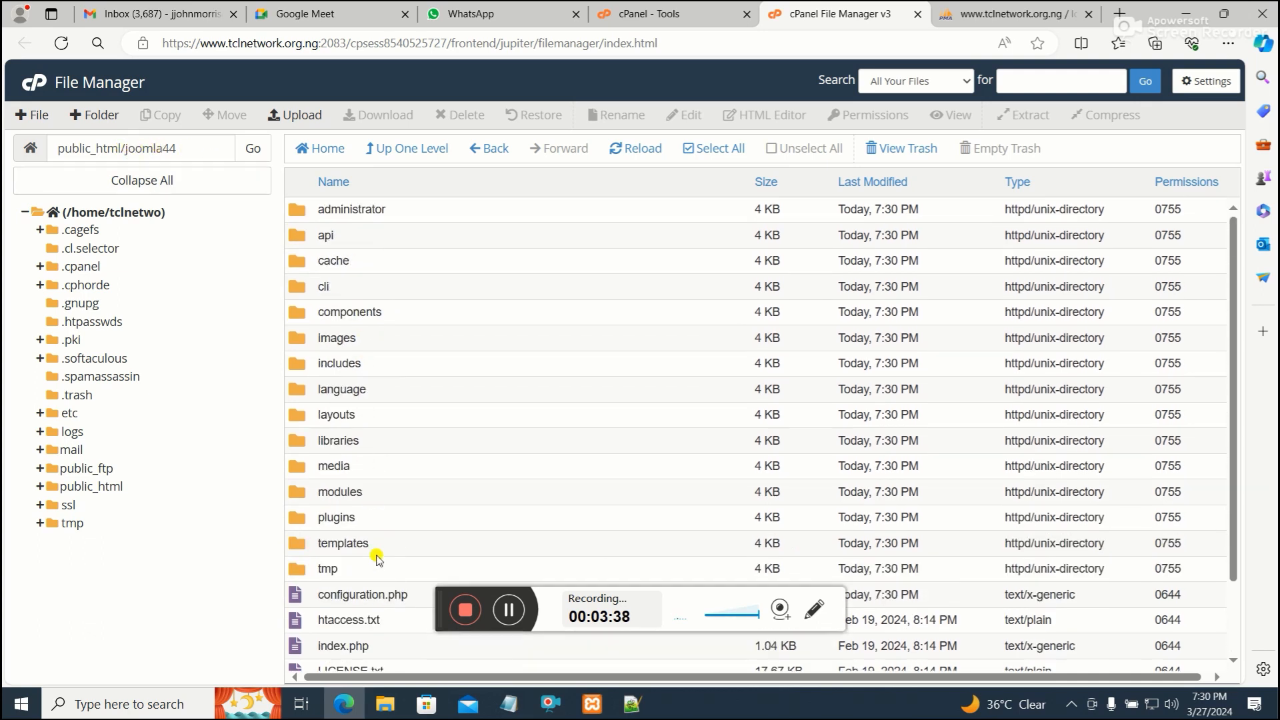
pyautogui.scroll(-2, 343, 560)
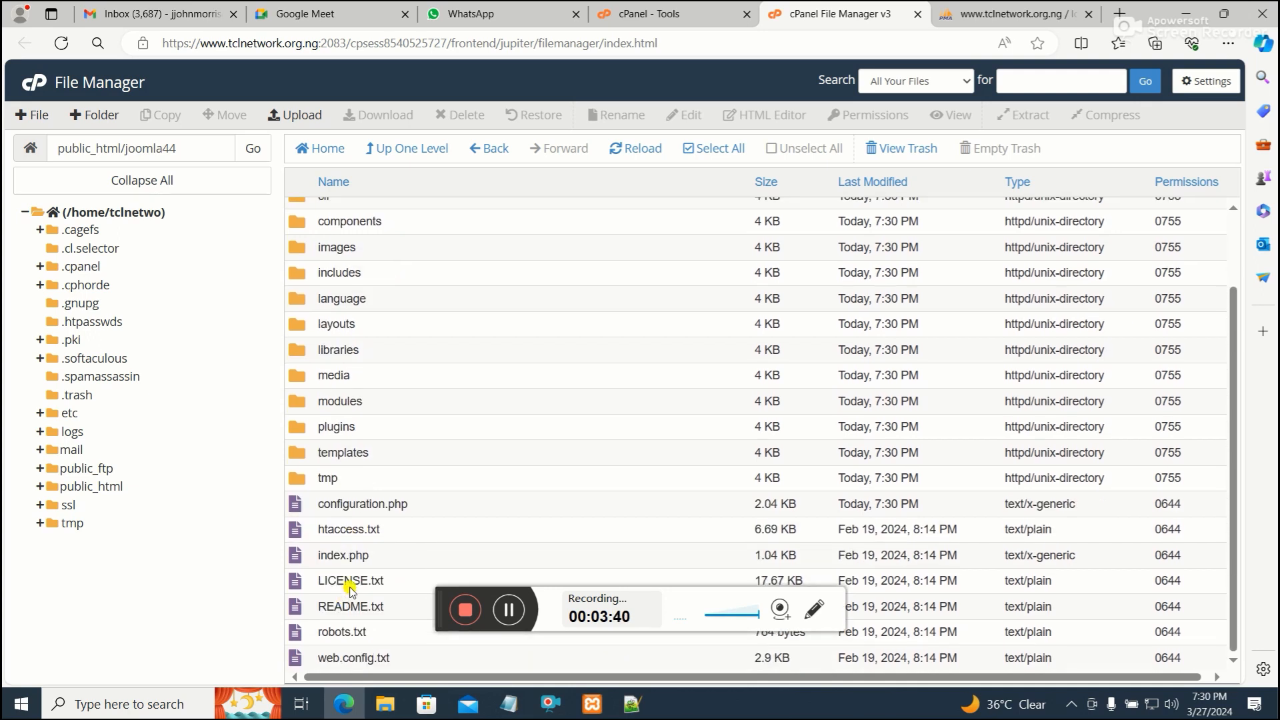
pyautogui.scroll(2, 402, 265)
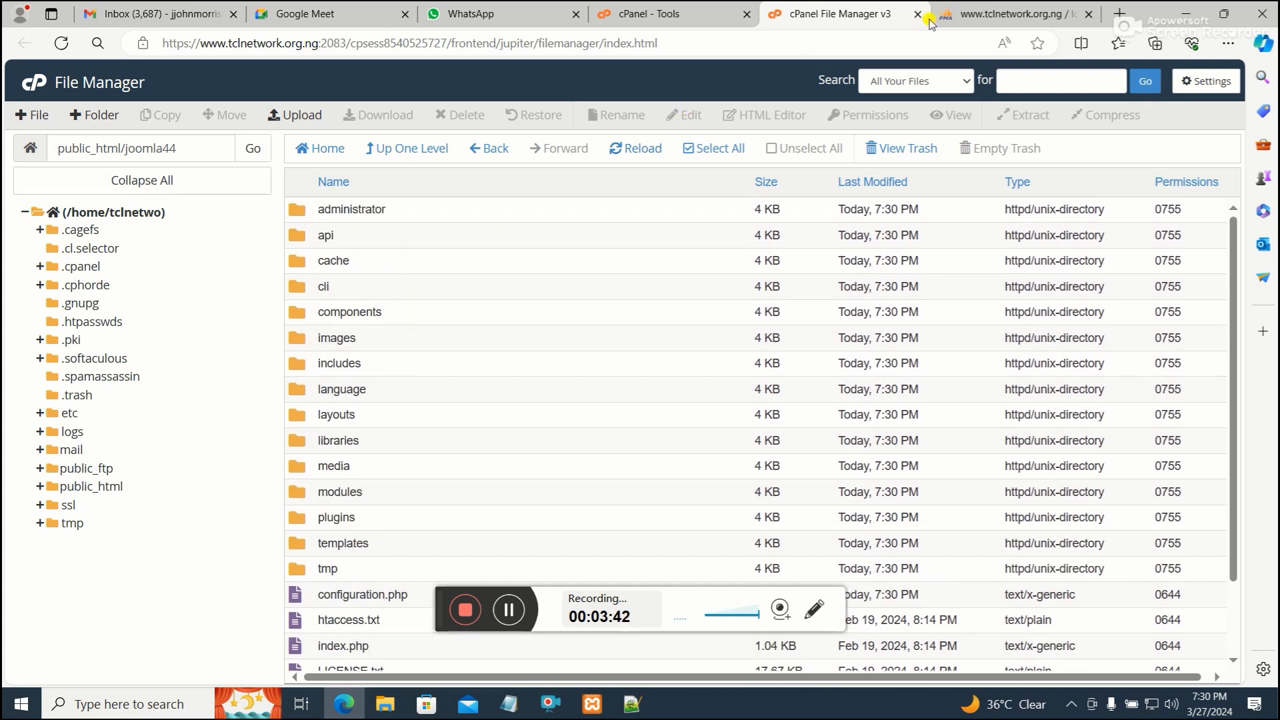
pyautogui.click(1088, 14)
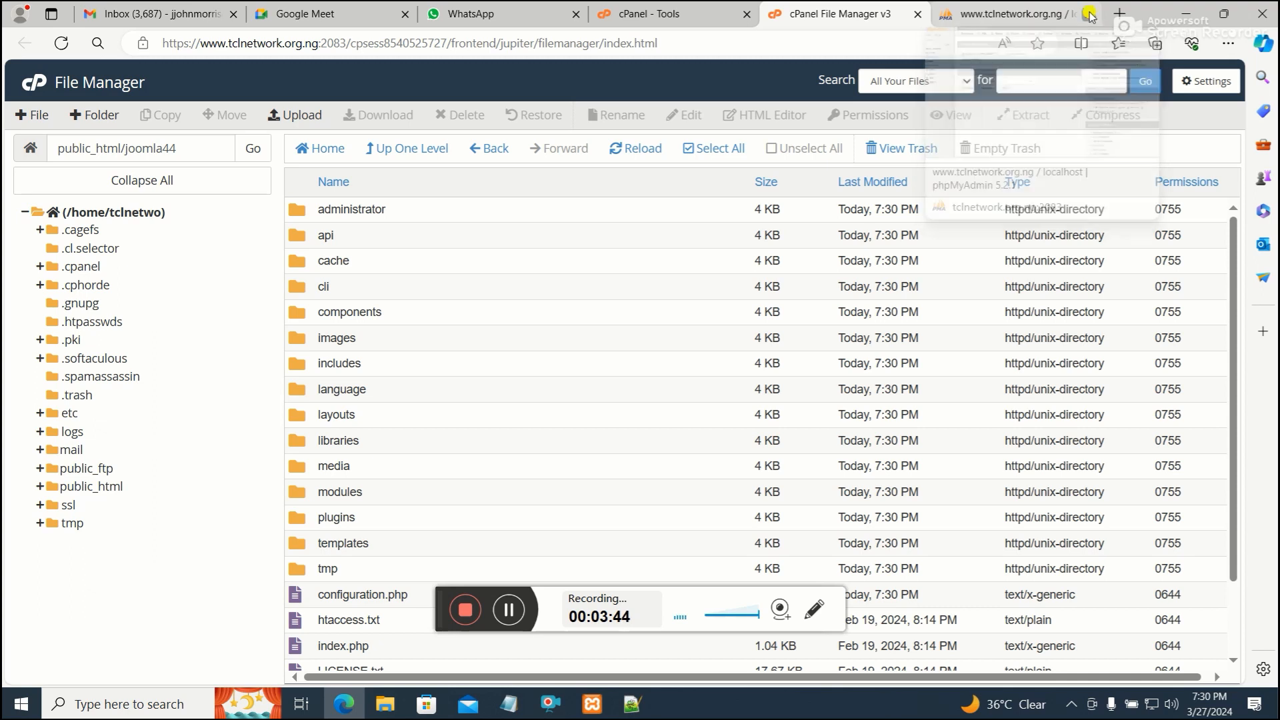
pyautogui.click(1093, 14)
pyautogui.click(958, 43)
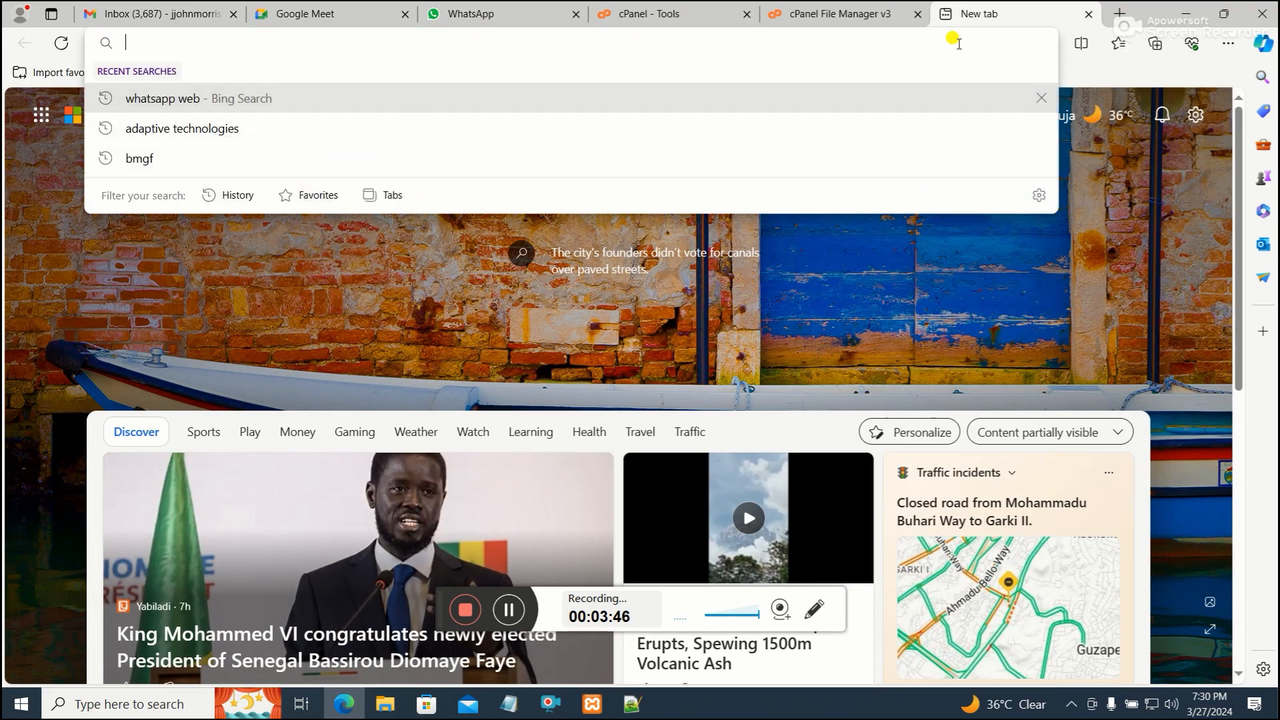
pyautogui.write('www.tclnetwork.org.ng')
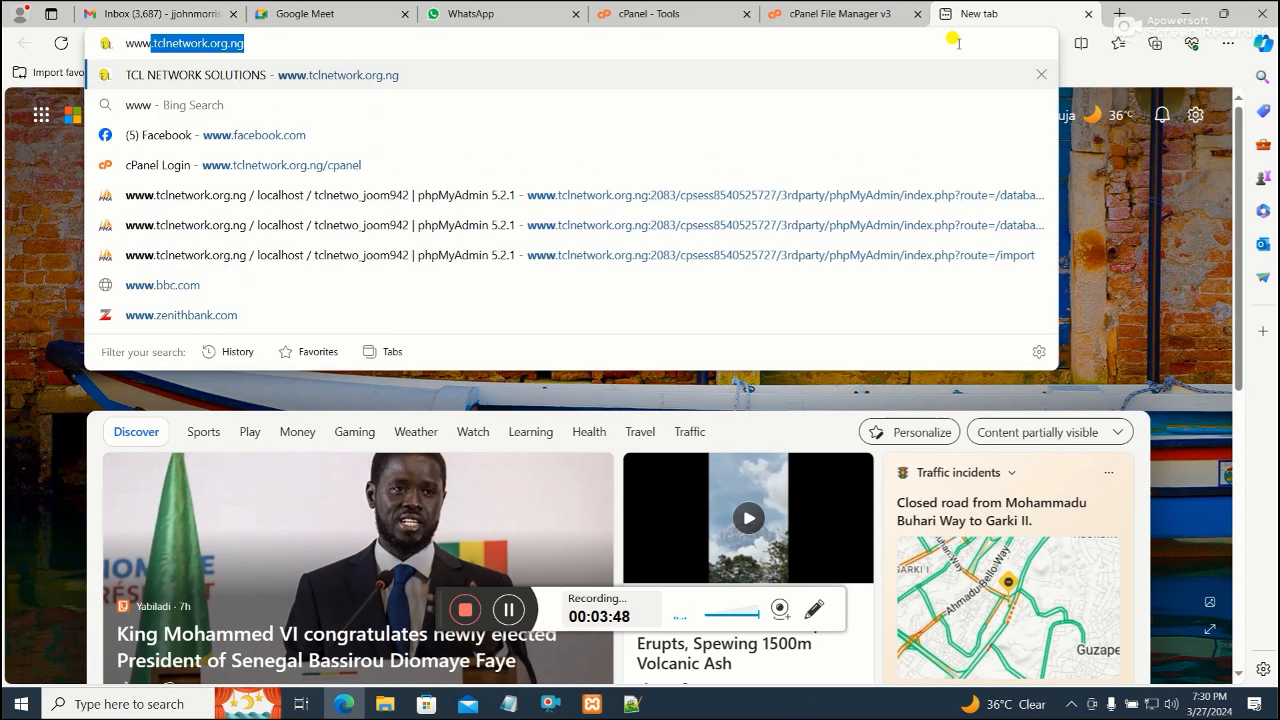
pyautogui.press('Right')
pyautogui.write('/')
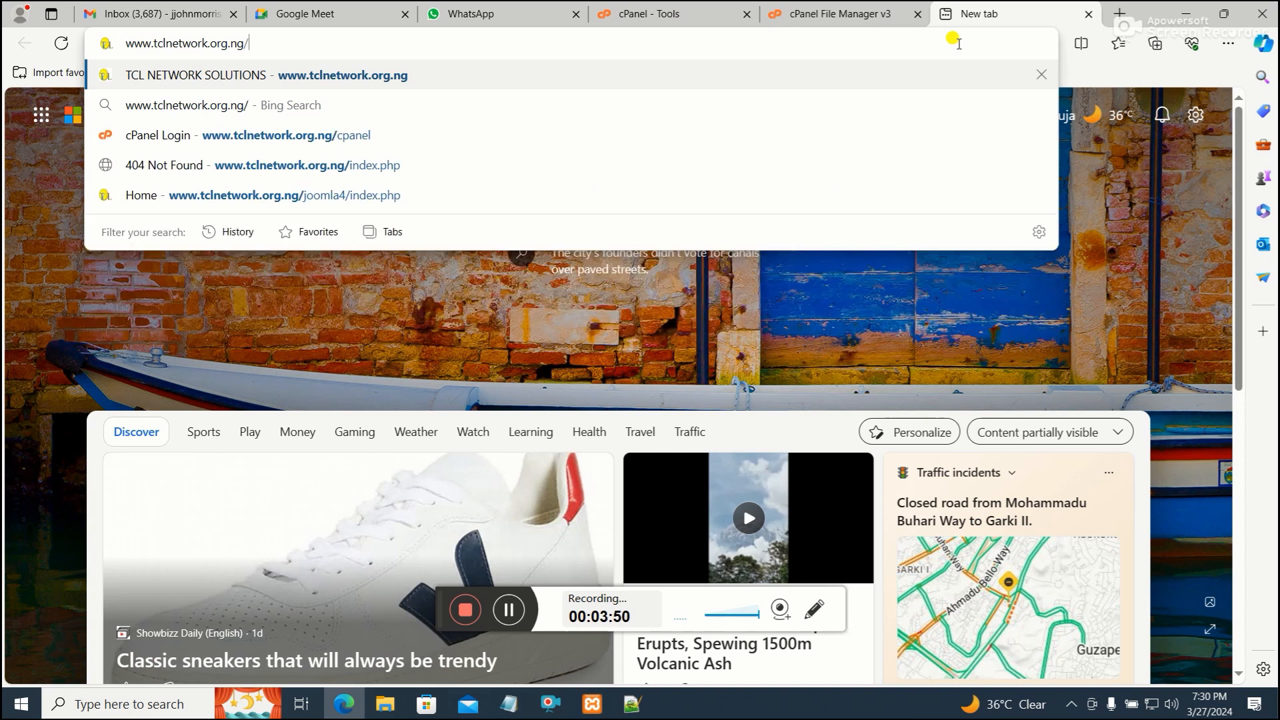
pyautogui.write('joomla')
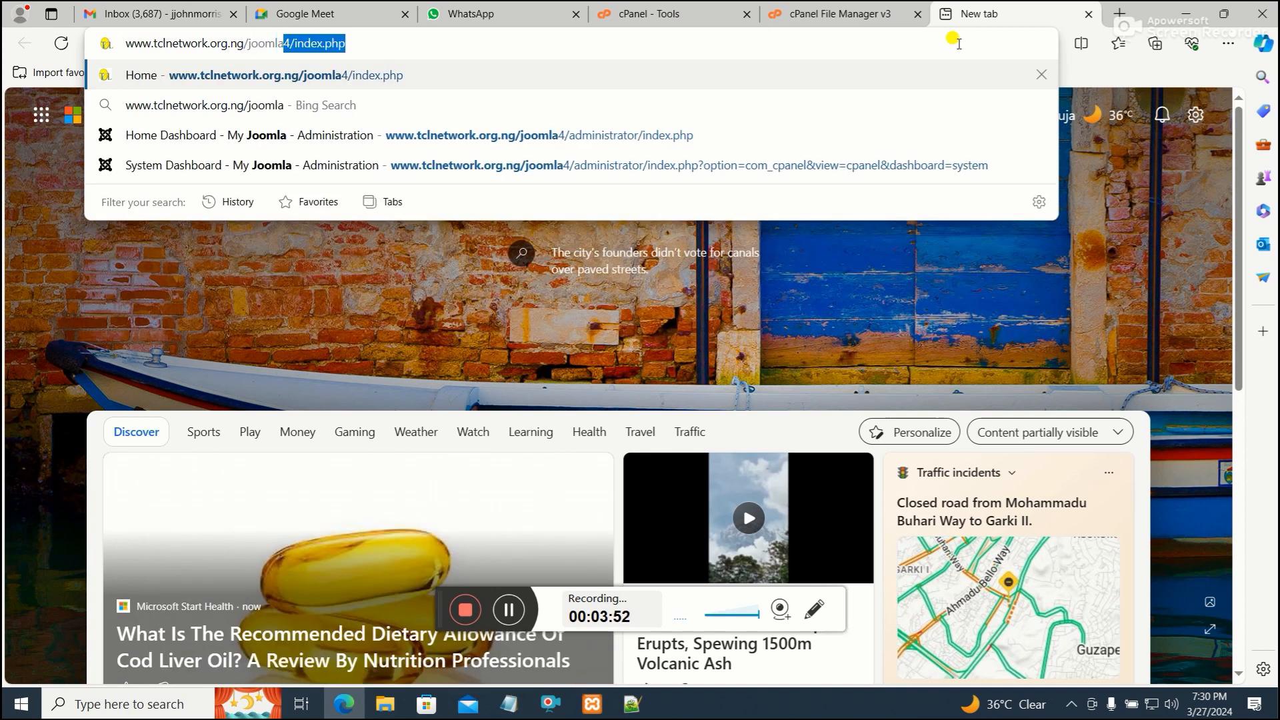
pyautogui.write('44/')
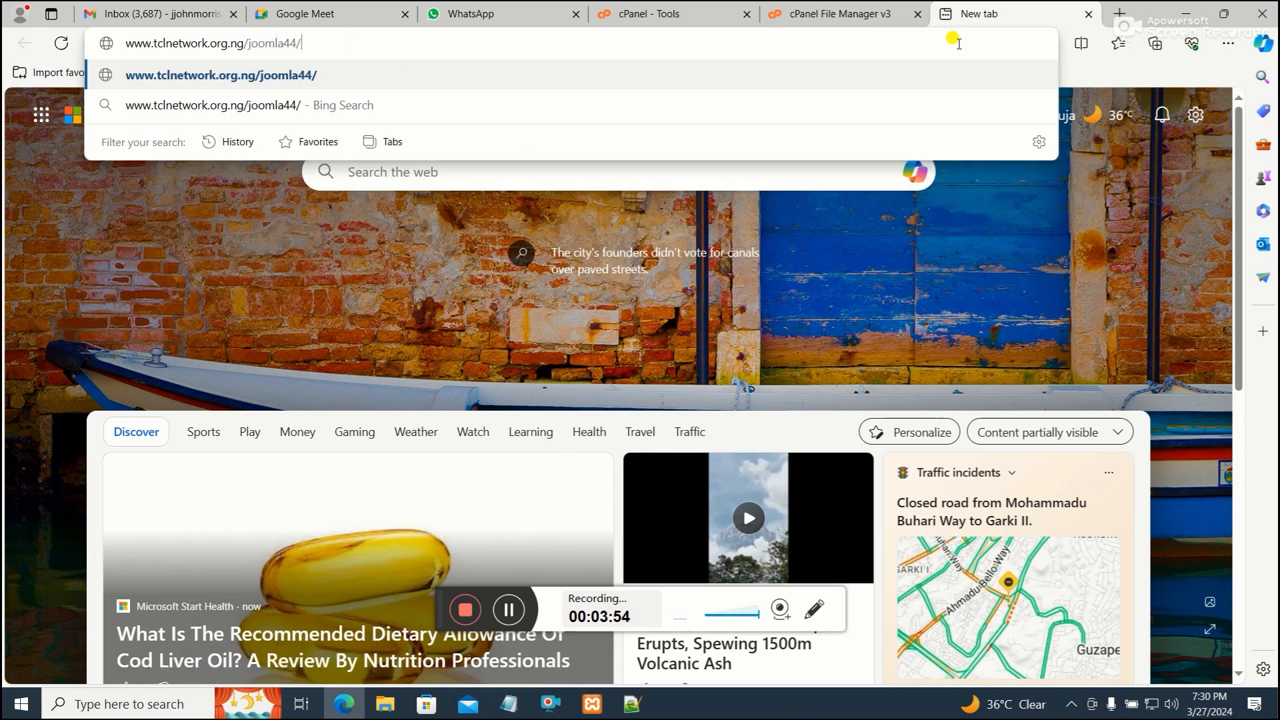
pyautogui.write('index.php')
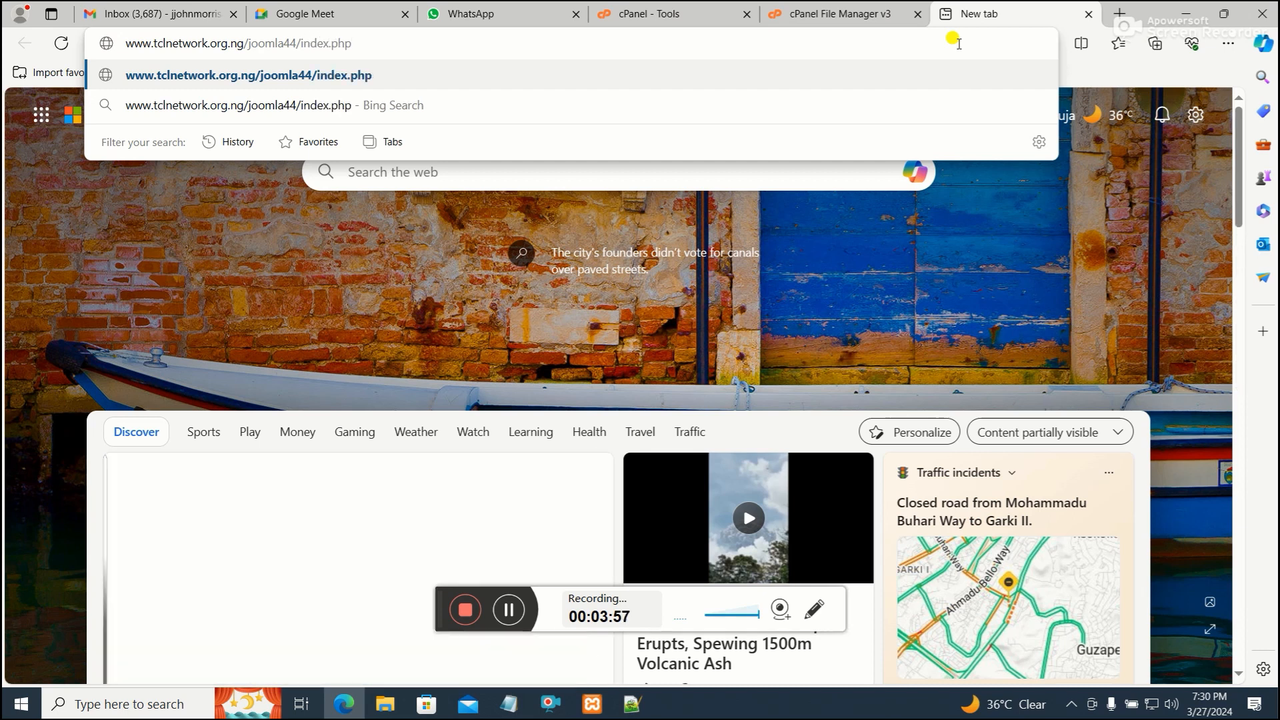
pyautogui.press('Return')
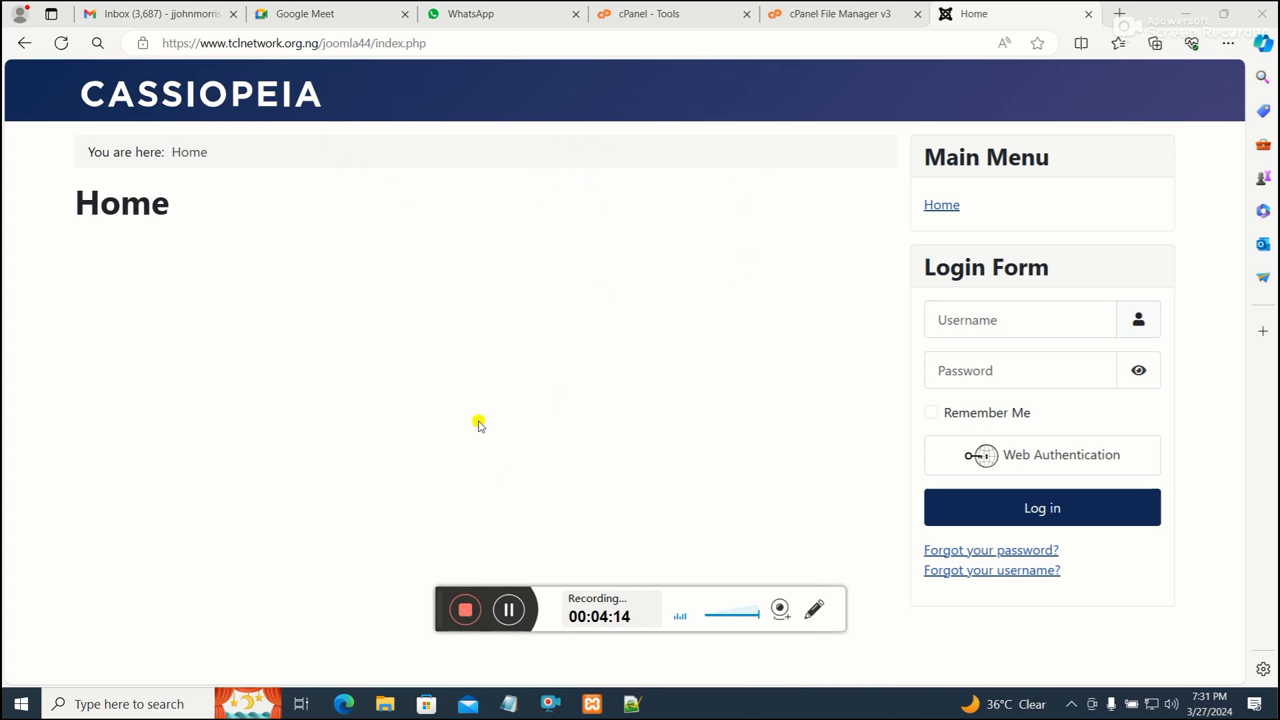
# Open phpMyAdmin from cPanel and select the tclnetwo_joom838 database
pyautogui.click(516, 13)
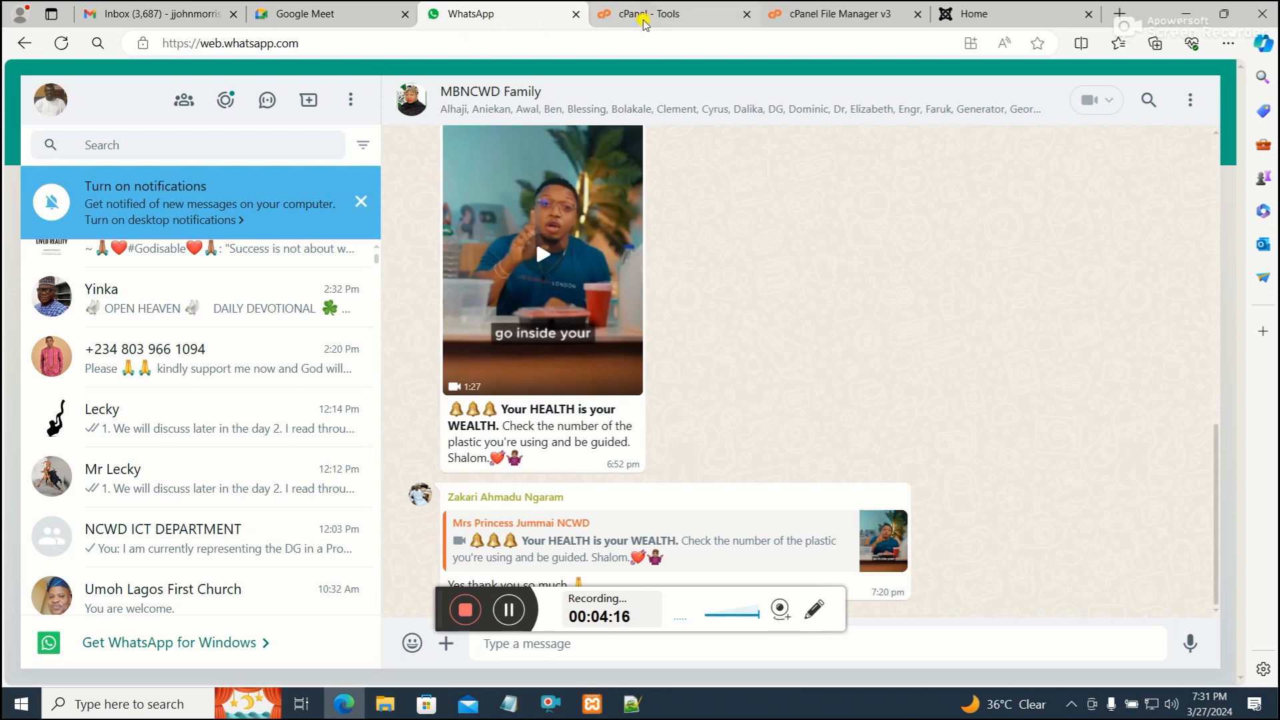
pyautogui.click(663, 14)
pyautogui.scroll(-7, 346, 433)
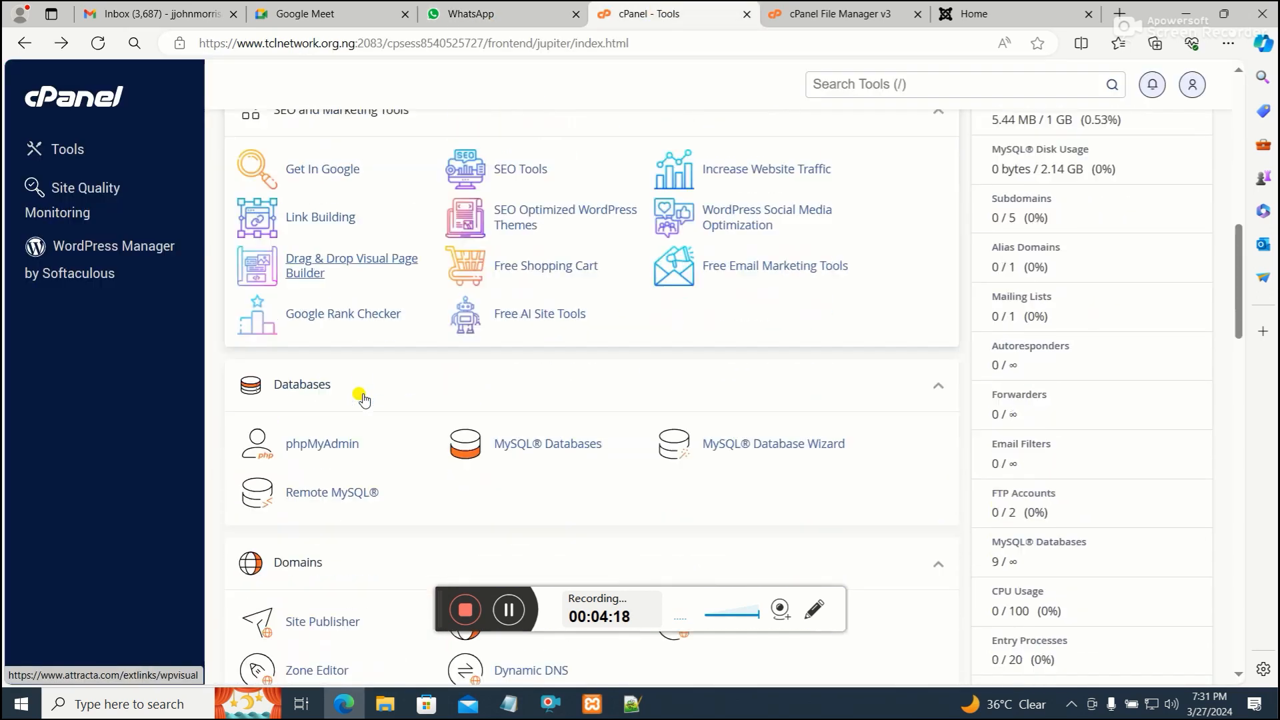
pyautogui.click(323, 403)
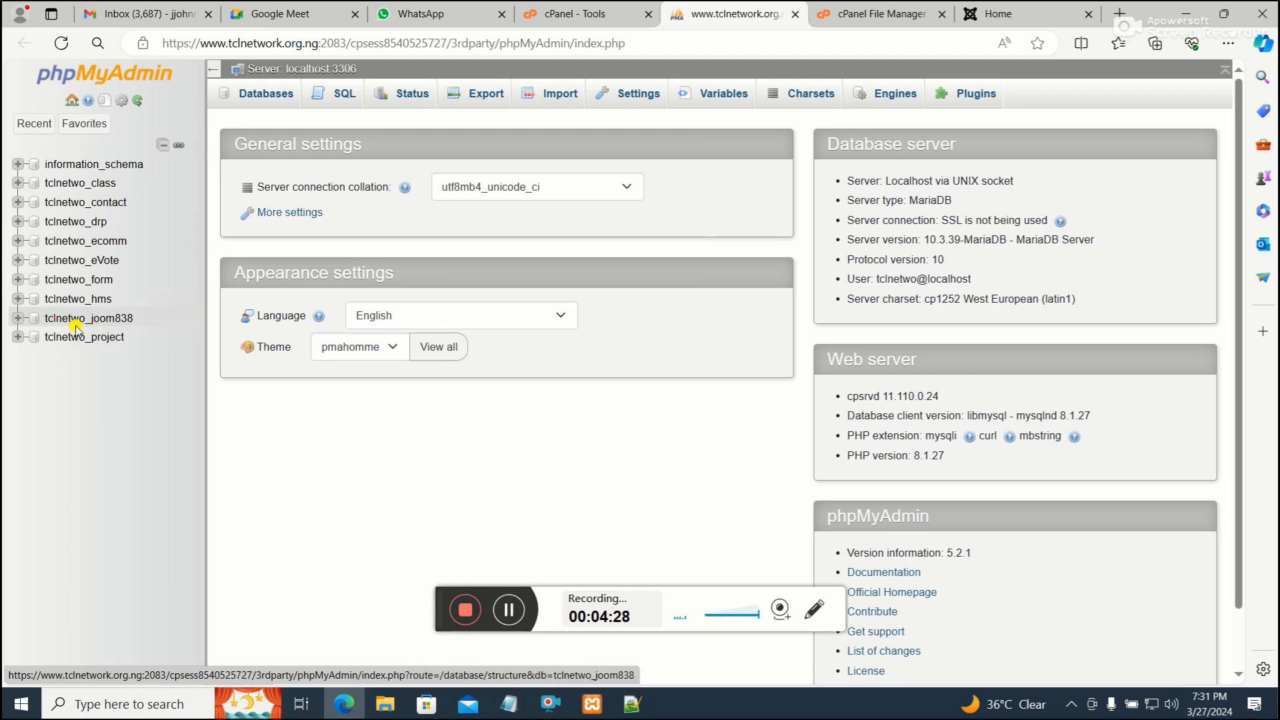
pyautogui.click(126, 319)
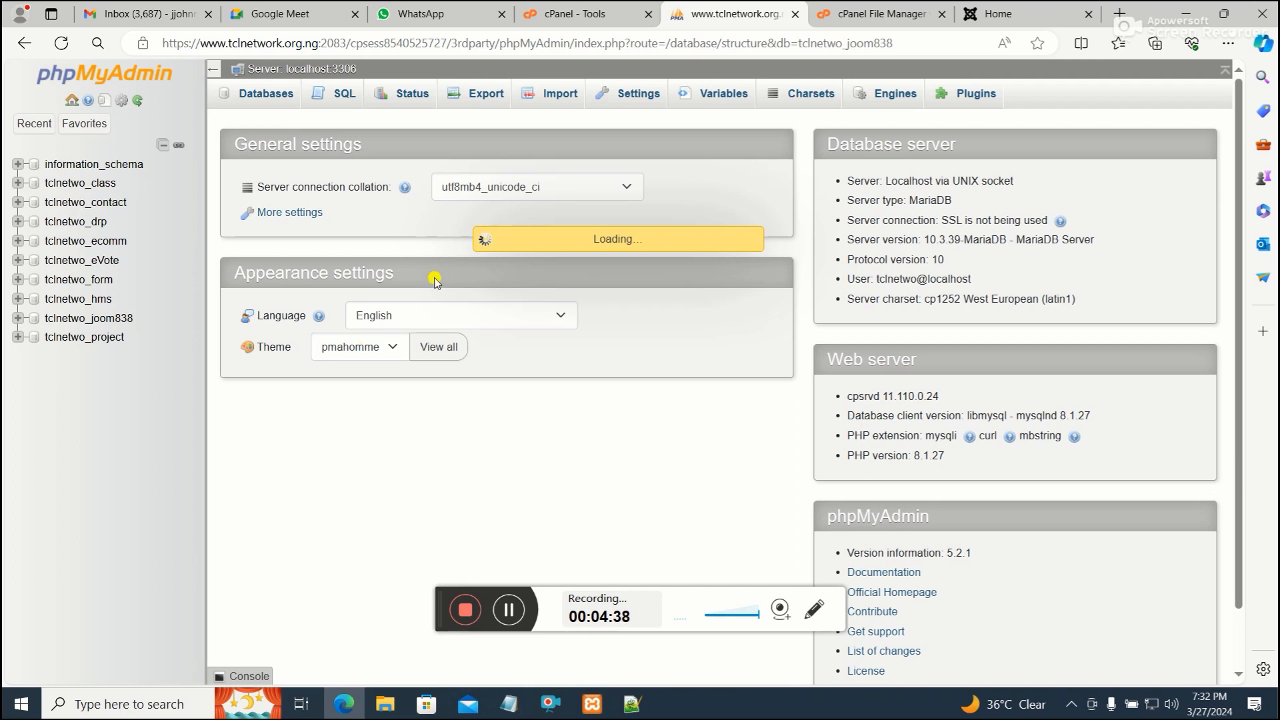
# Browse through the list of tables in the tclnetwo_joom838 database
pyautogui.scroll(-3, 411, 417)
pyautogui.scroll(-3, 400, 386)
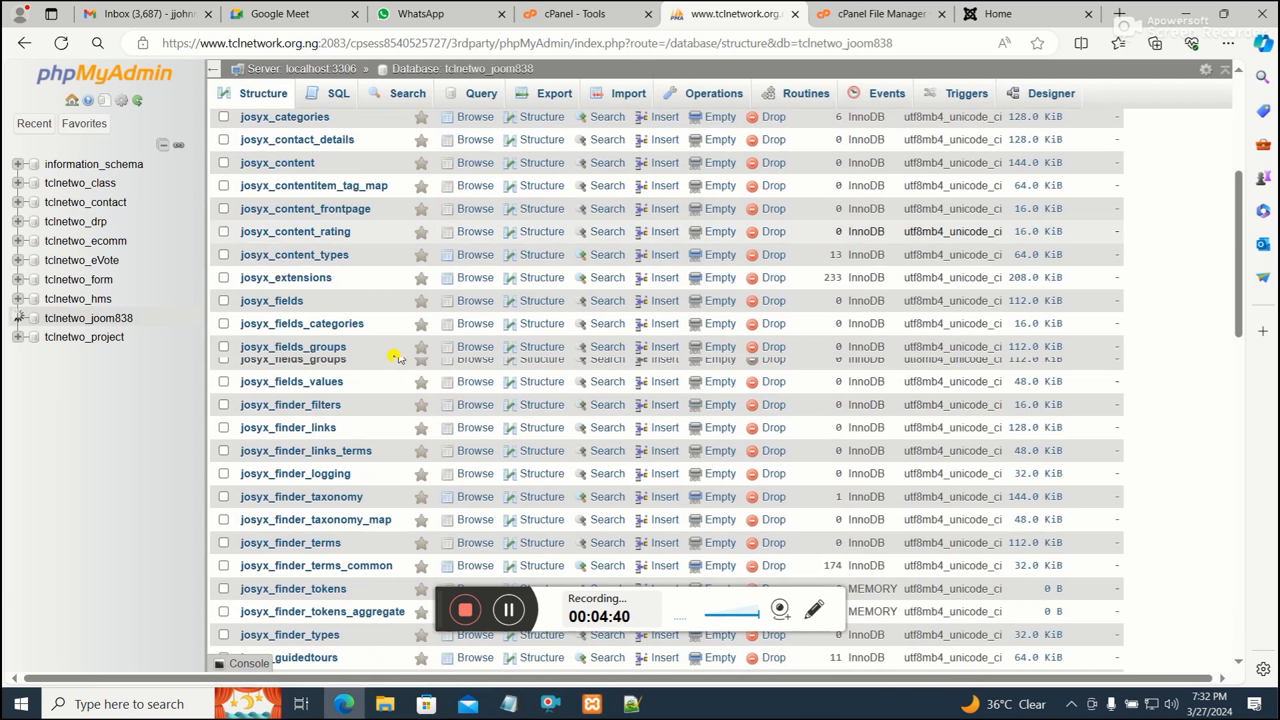
pyautogui.scroll(5, 362, 347)
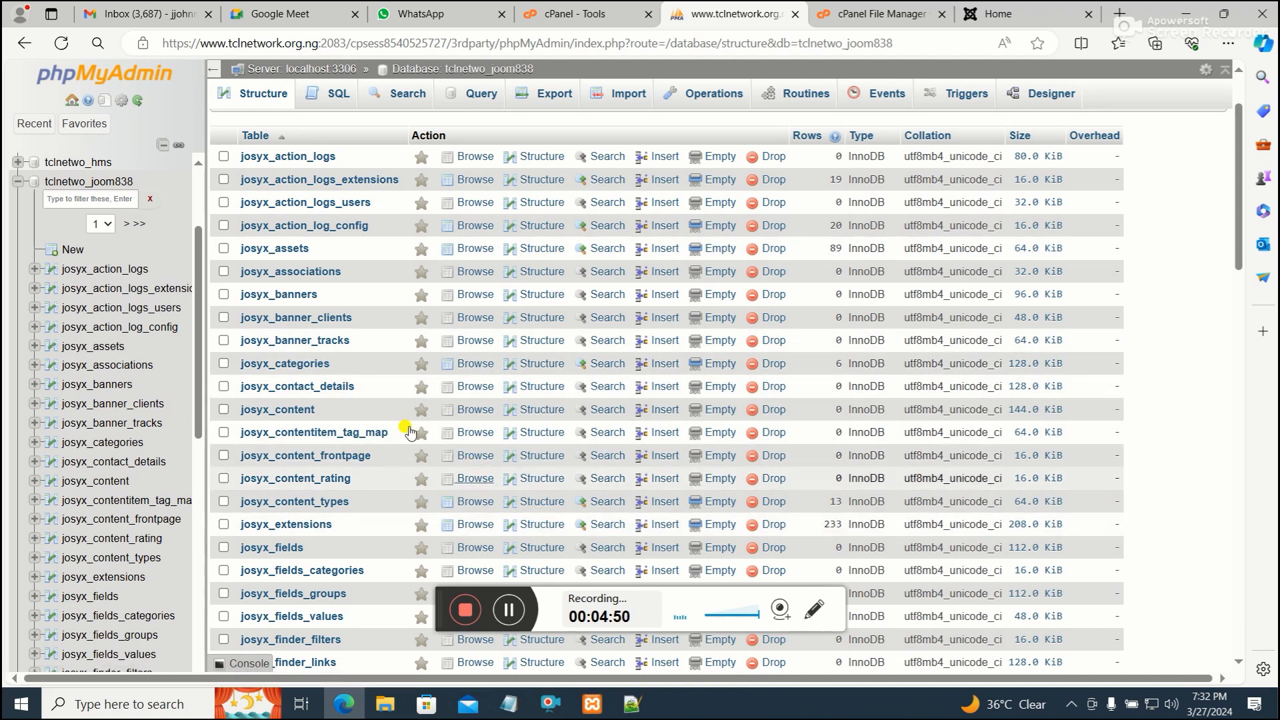
pyautogui.scroll(-1, 380, 393)
pyautogui.scroll(3, 385, 433)
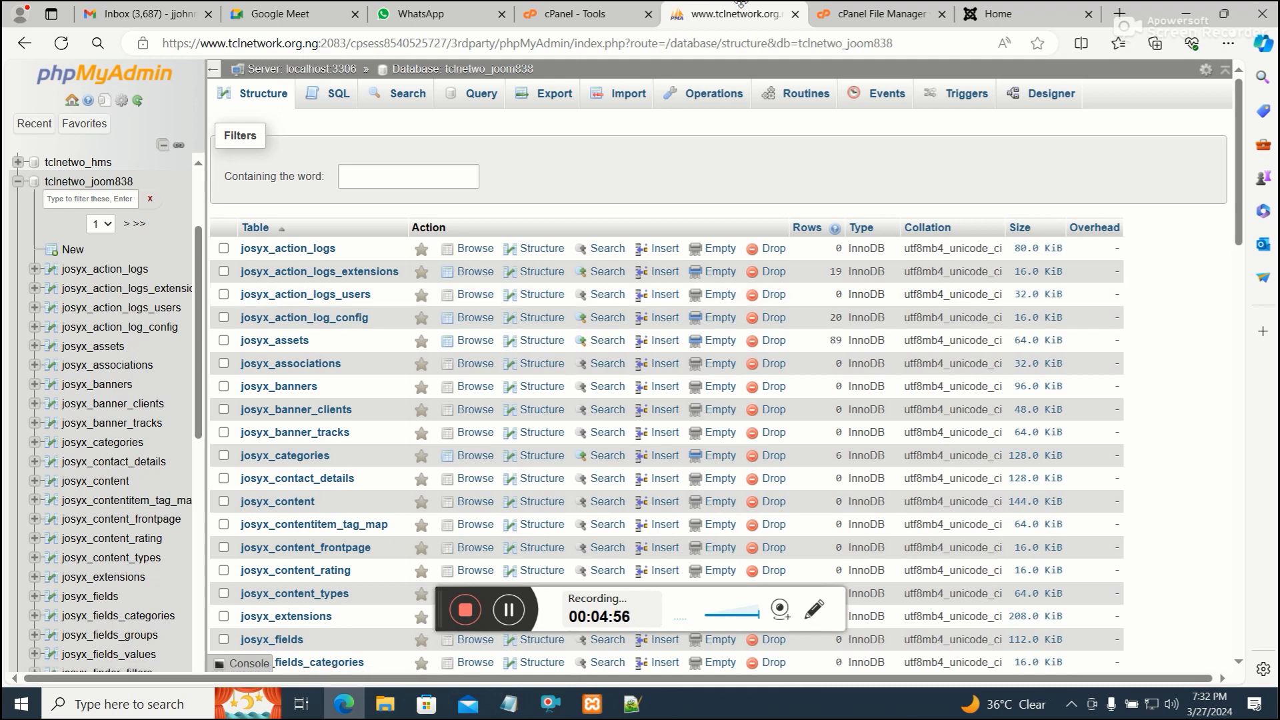
pyautogui.click(815, 13)
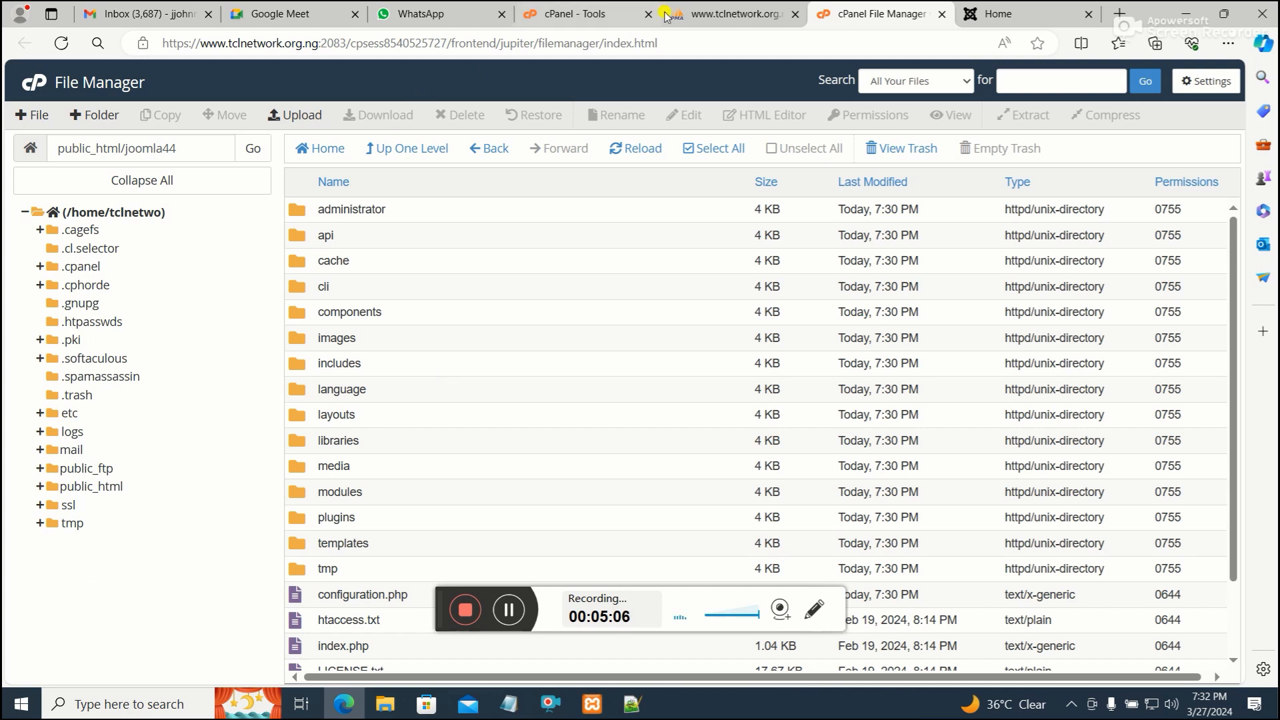
pyautogui.click(722, 9)
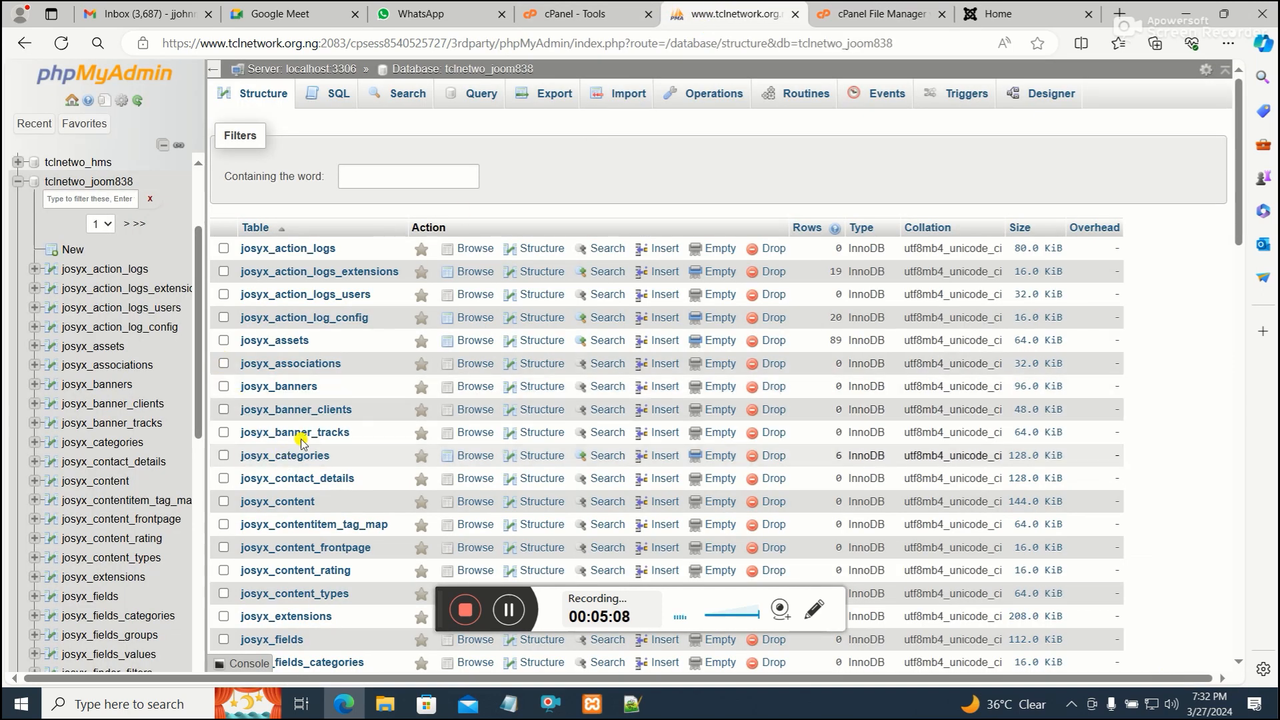
pyautogui.scroll(-4, 303, 443)
pyautogui.scroll(5, 309, 438)
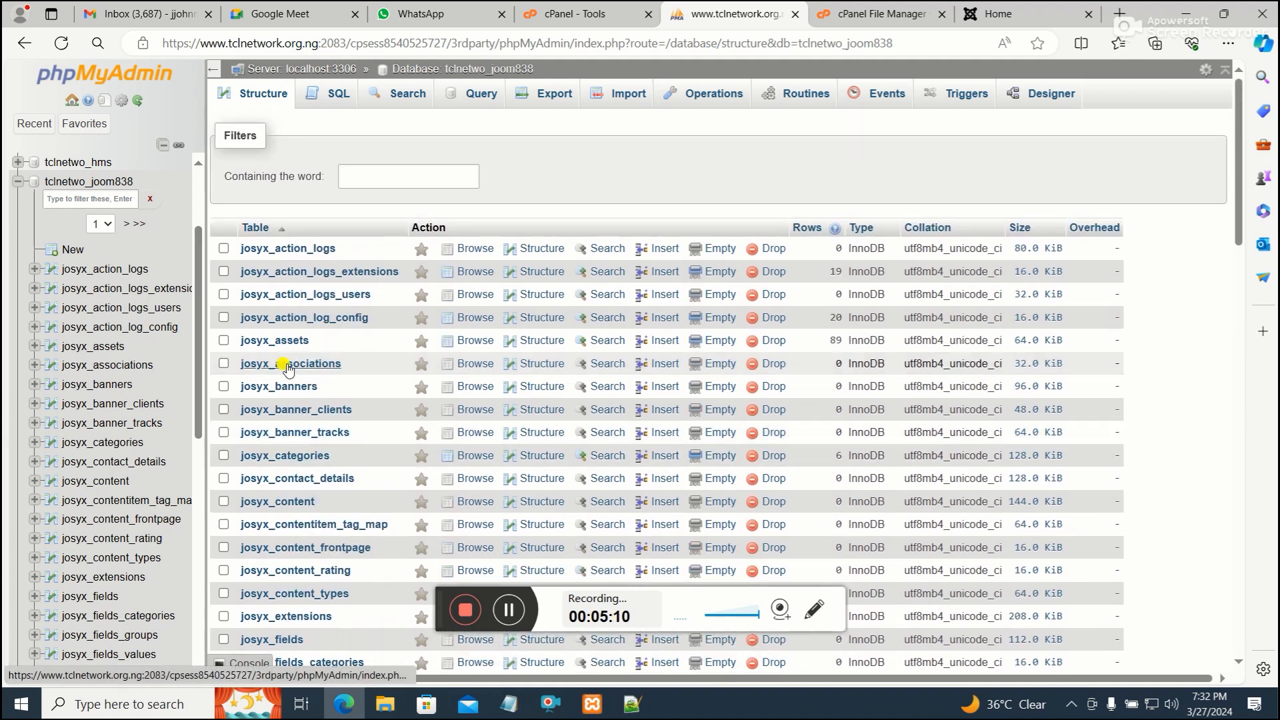
pyautogui.scroll(2, 160, 378)
pyautogui.scroll(-1, 145, 372)
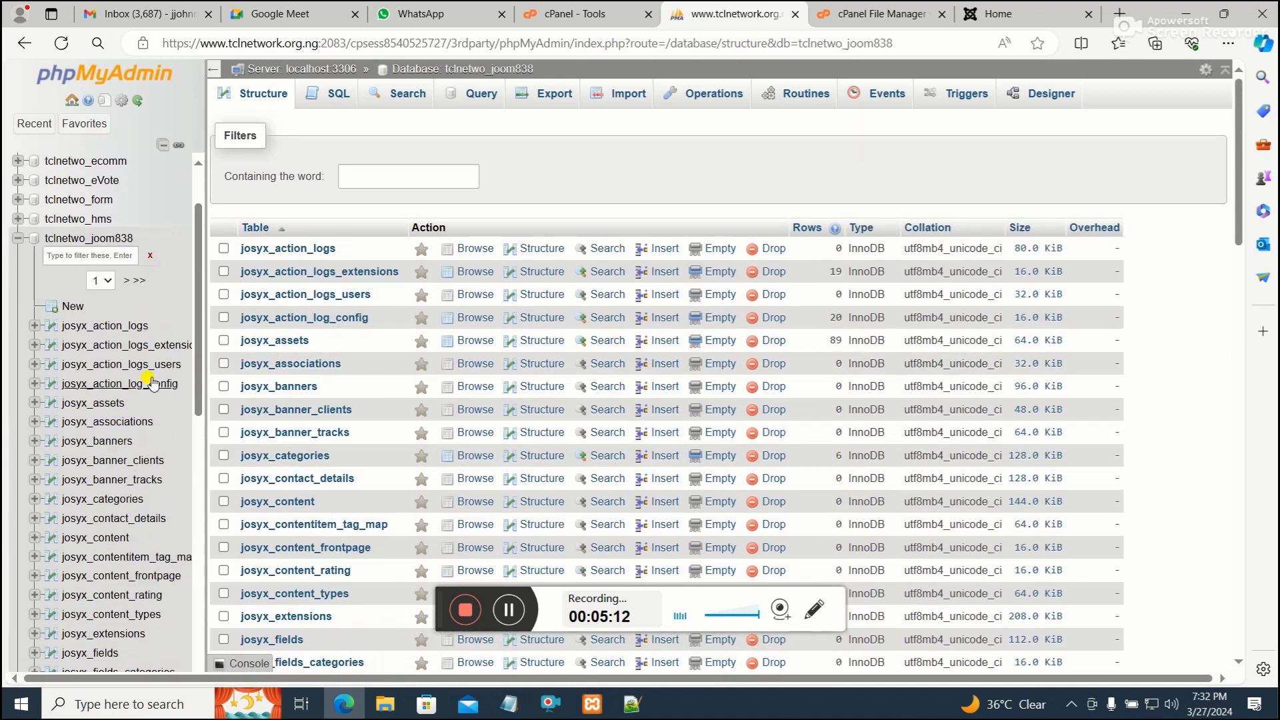
# Copy the josyx_action_logs table name into Notepad and trim it to the table prefix josyx
pyautogui.click(268, 254)
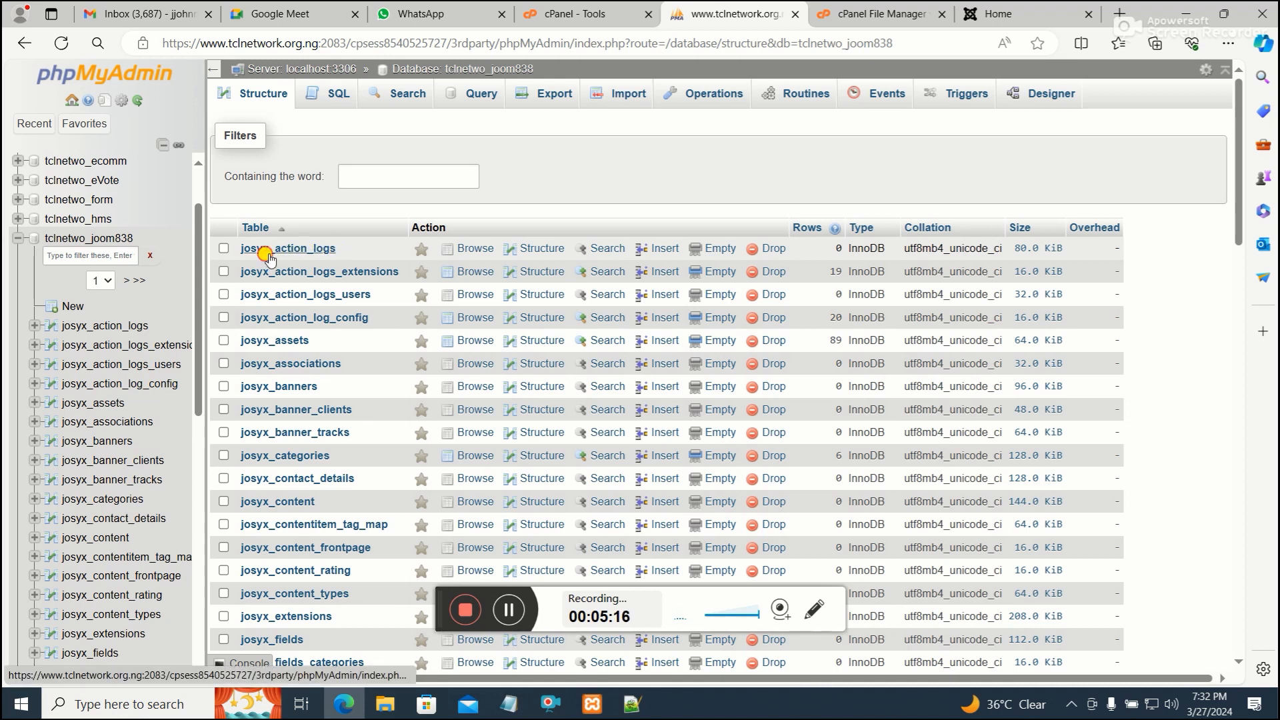
pyautogui.moveTo(336, 250); pyautogui.dragTo(241, 249)
pyautogui.rightClick(257, 242)
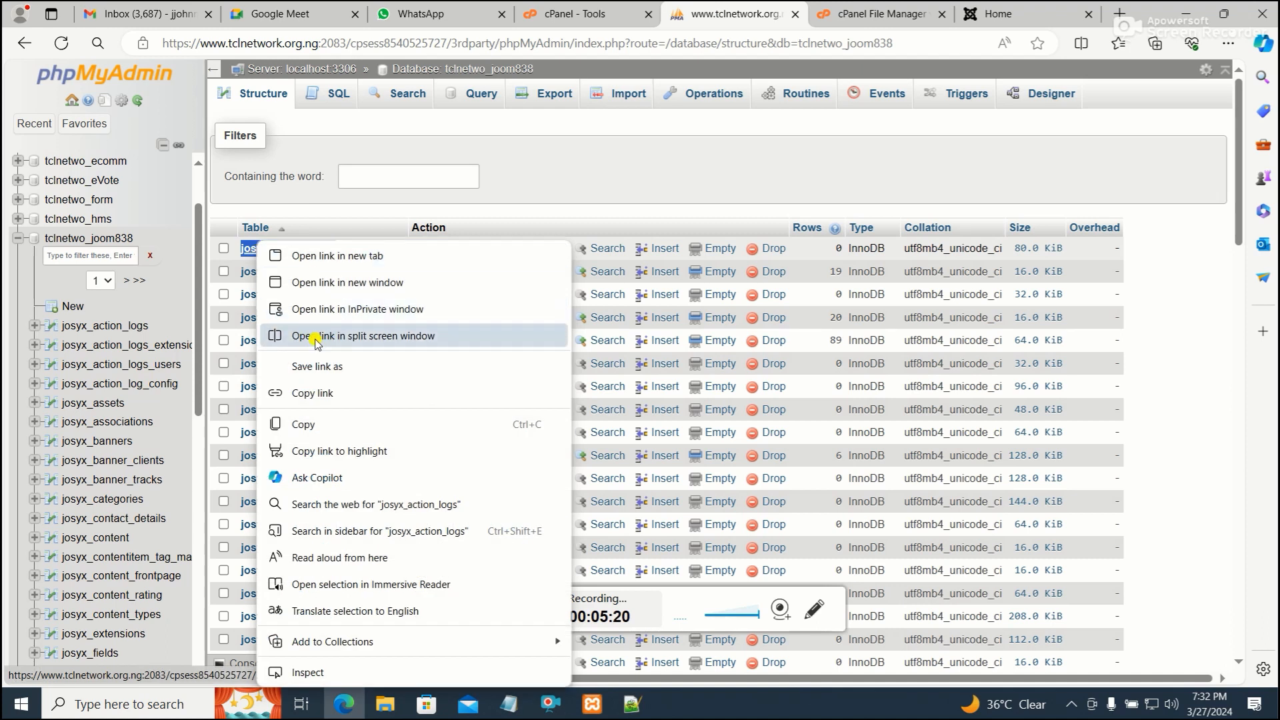
pyautogui.click(313, 425)
pyautogui.click(511, 705)
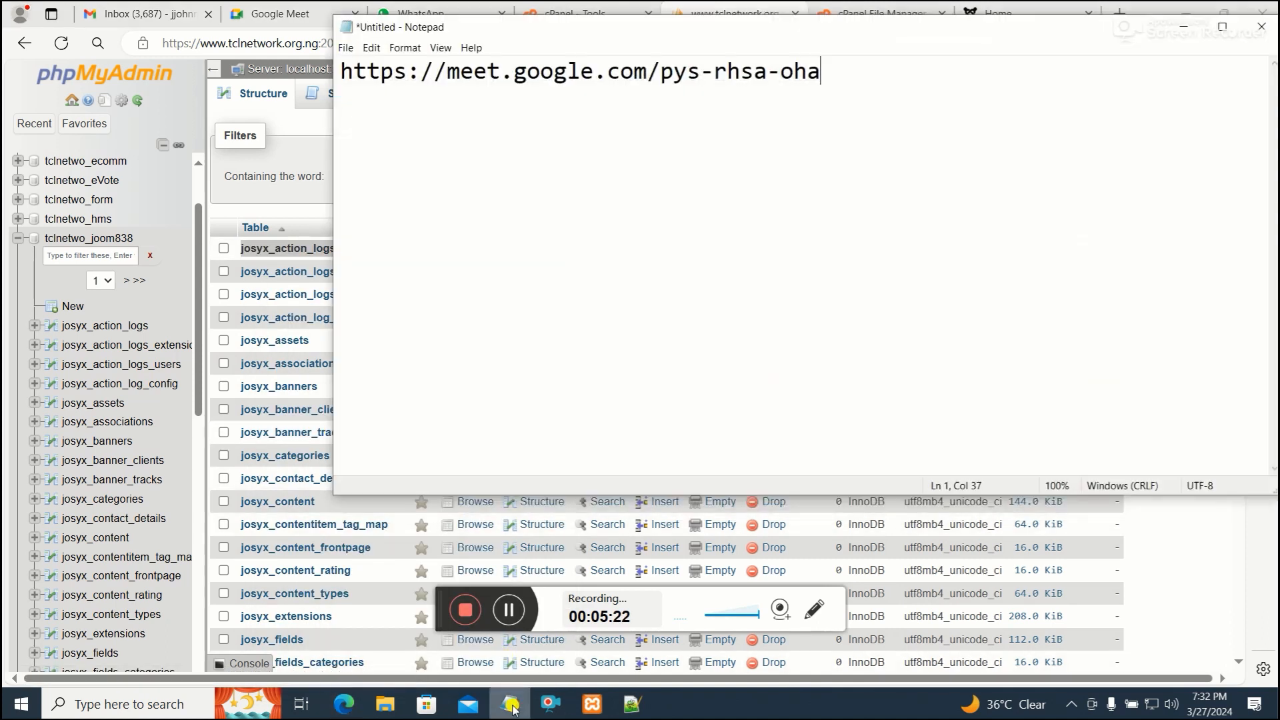
pyautogui.moveTo(846, 86); pyautogui.dragTo(243, 89)
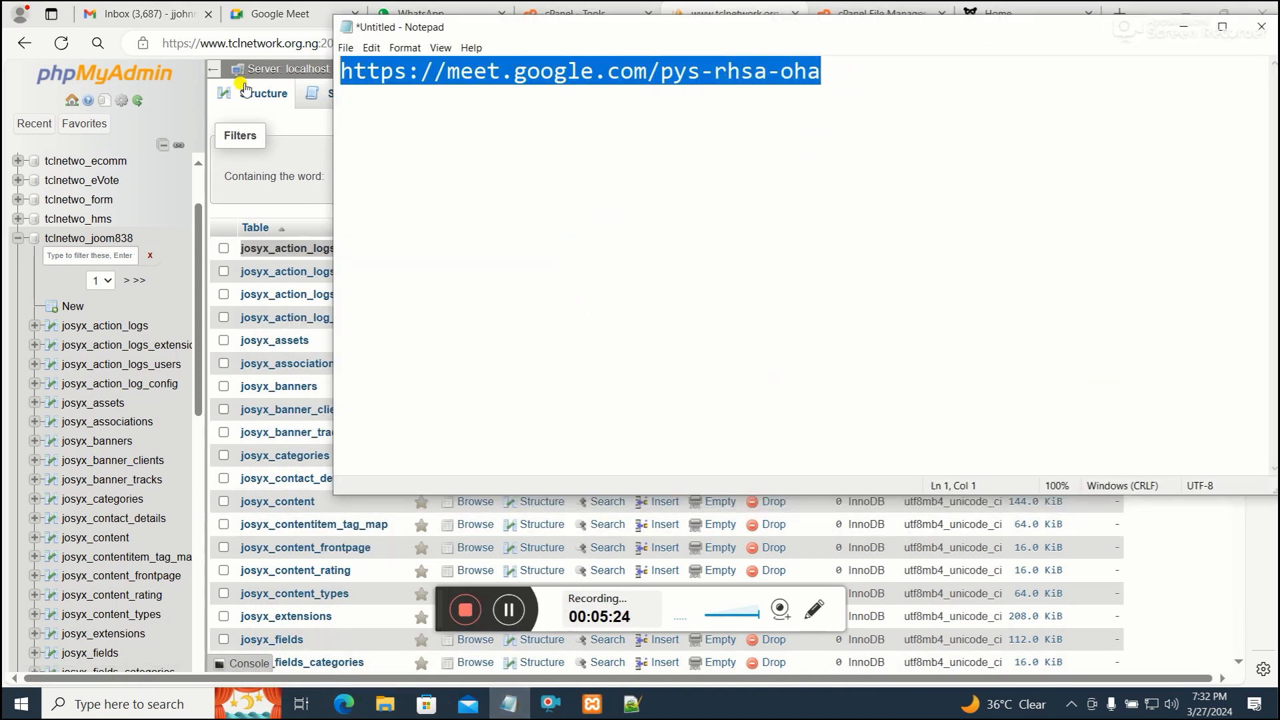
pyautogui.press('Return')
pyautogui.hotkey('ctrl', 'v')
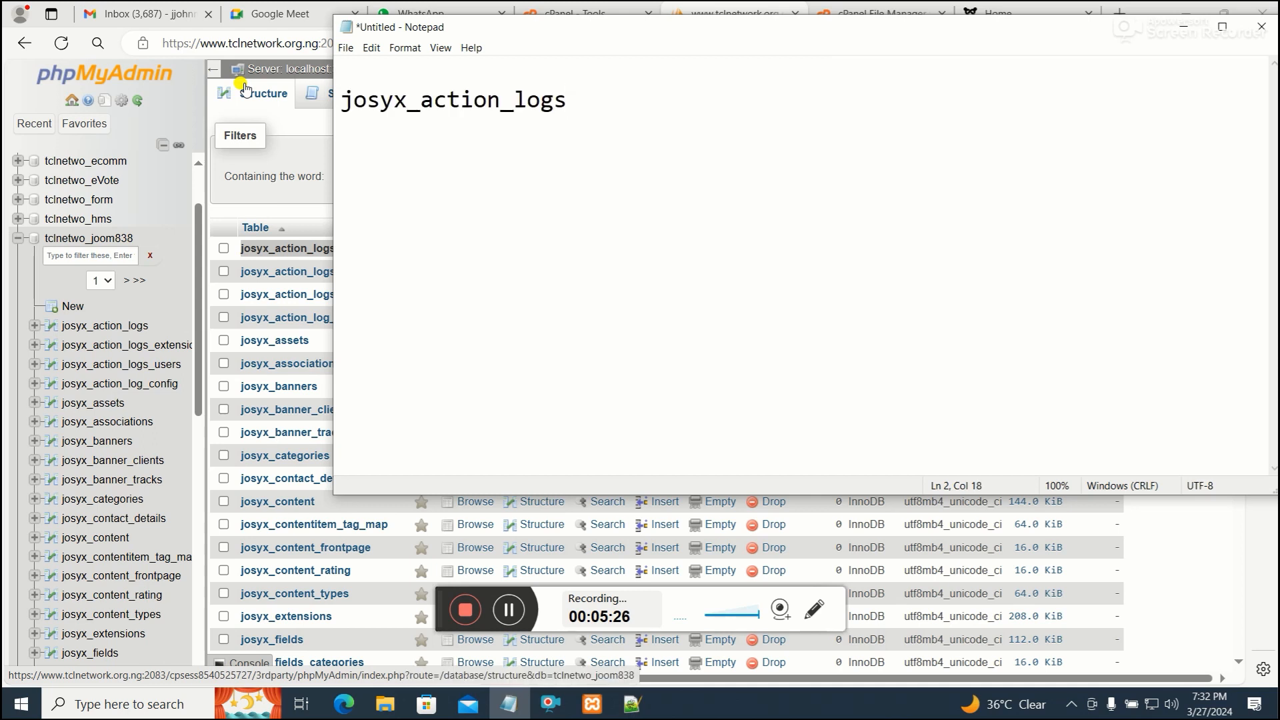
pyautogui.moveTo(568, 100); pyautogui.dragTo(320, 93)
pyautogui.press('Delete')
pyautogui.rightClick(379, 100)
pyautogui.click(414, 142)
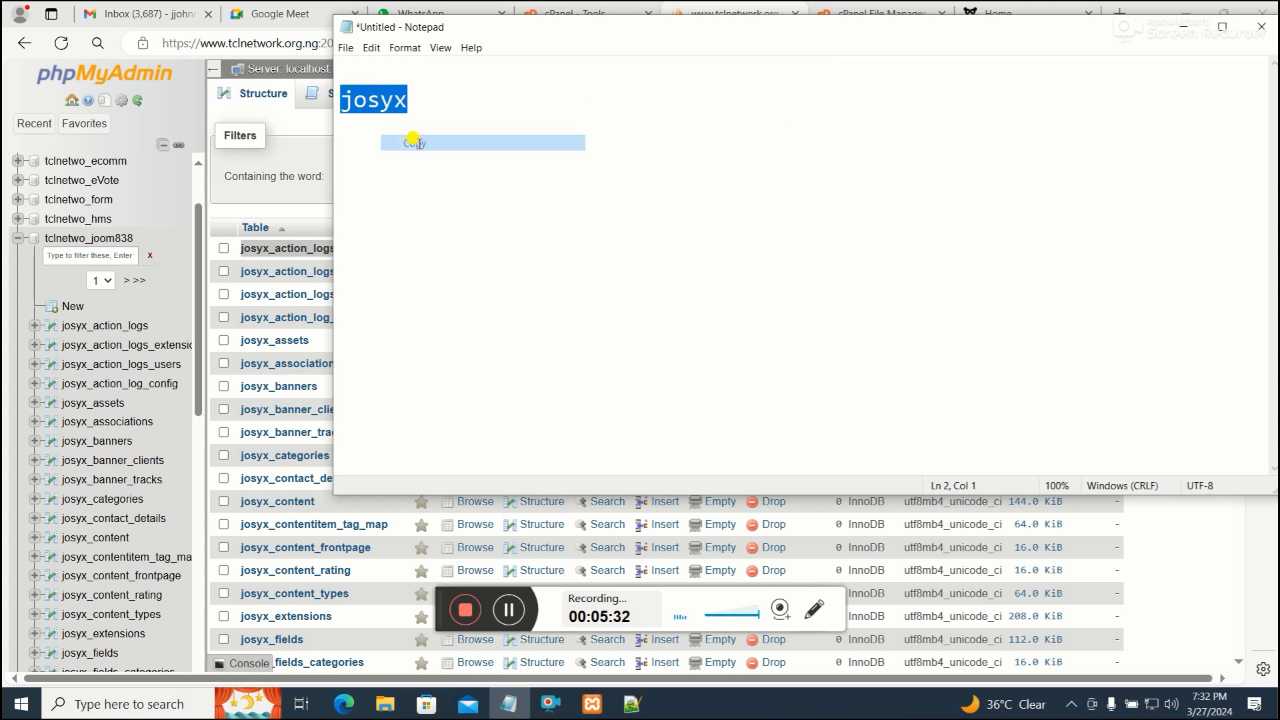
pyautogui.moveTo(1092, 40); pyautogui.dragTo(1021, 55)
pyautogui.click(1114, 42)
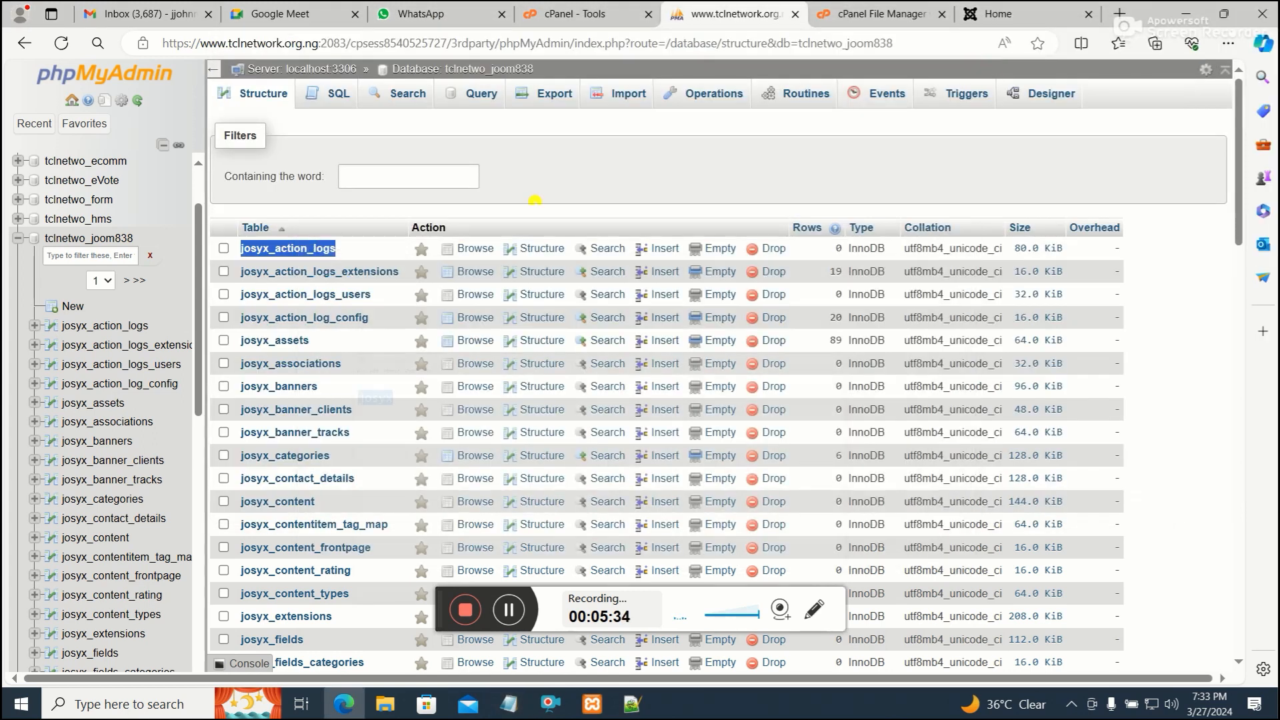
# Select all tables in the tclnetwo_joom838 database and drop them, confirming the query
pyautogui.click(90, 238)
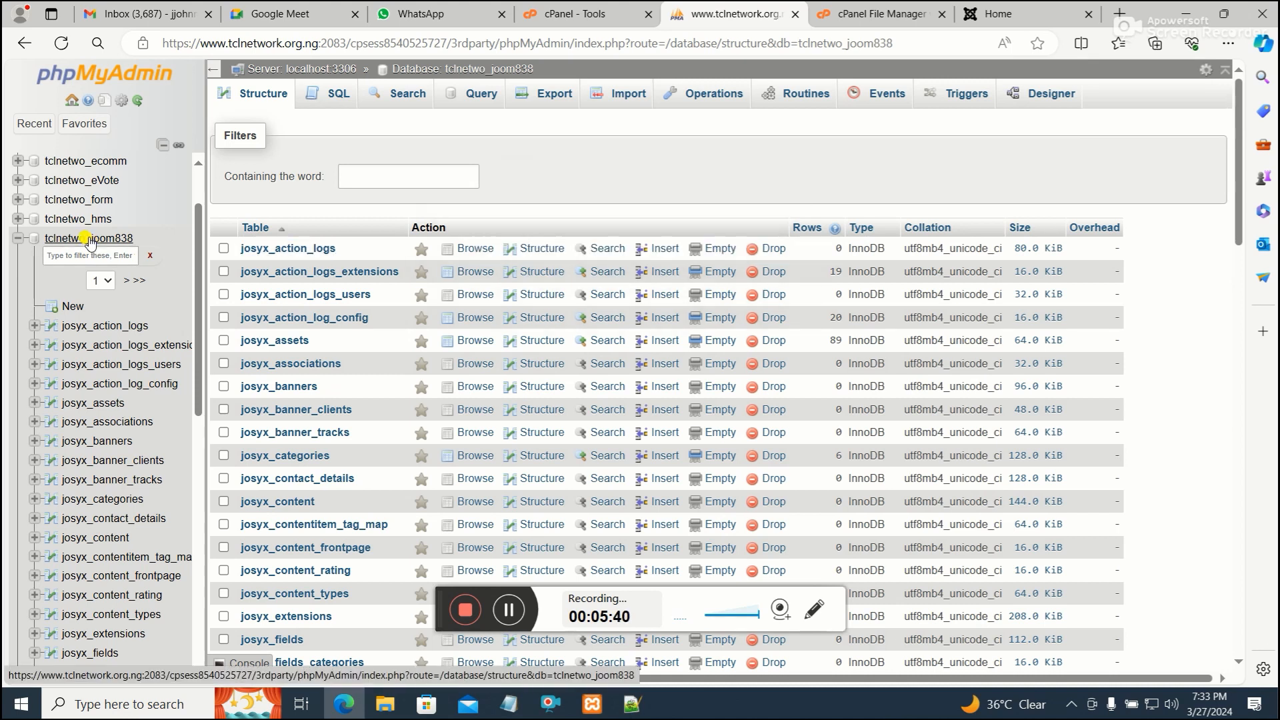
pyautogui.scroll(-20, 280, 433)
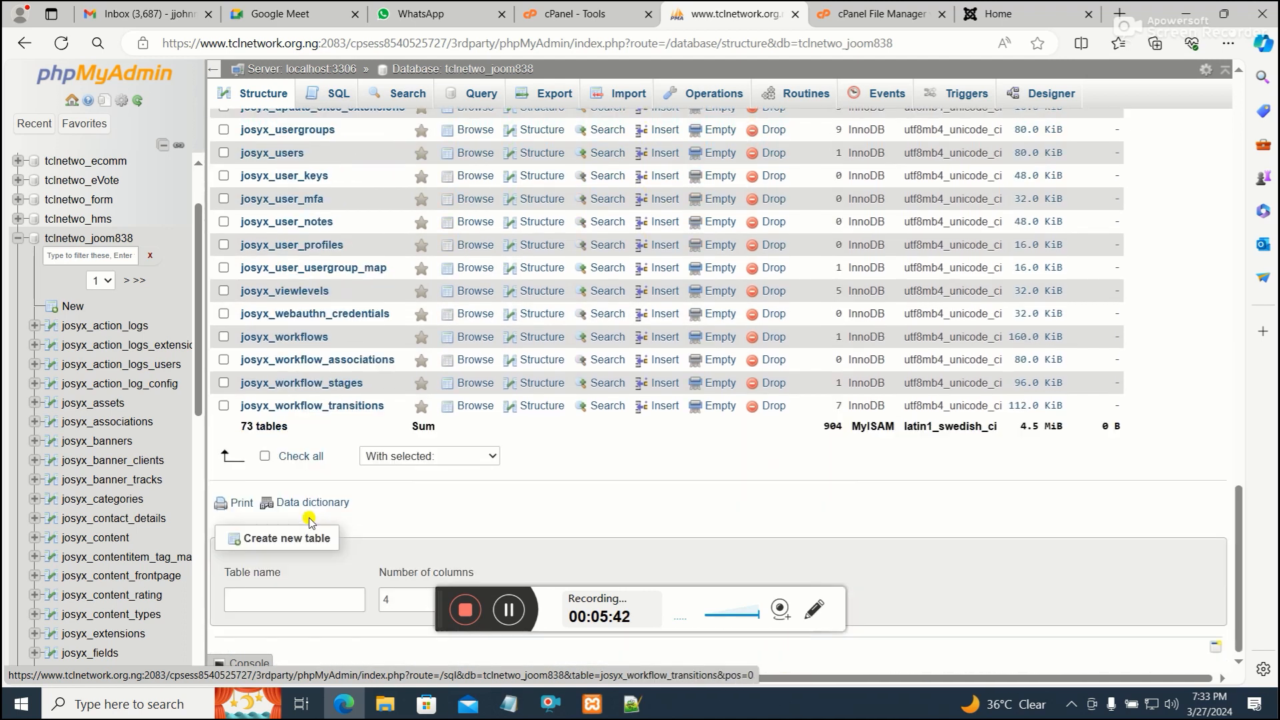
pyautogui.click(266, 457)
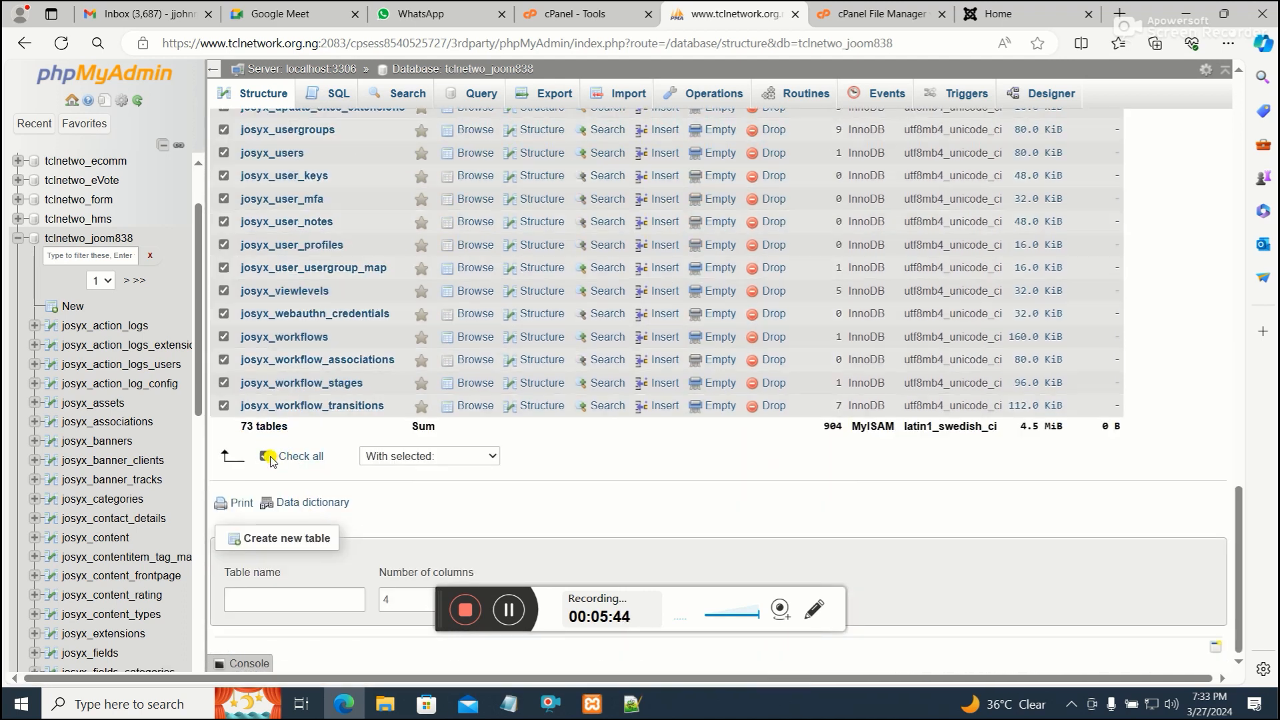
pyautogui.click(433, 460)
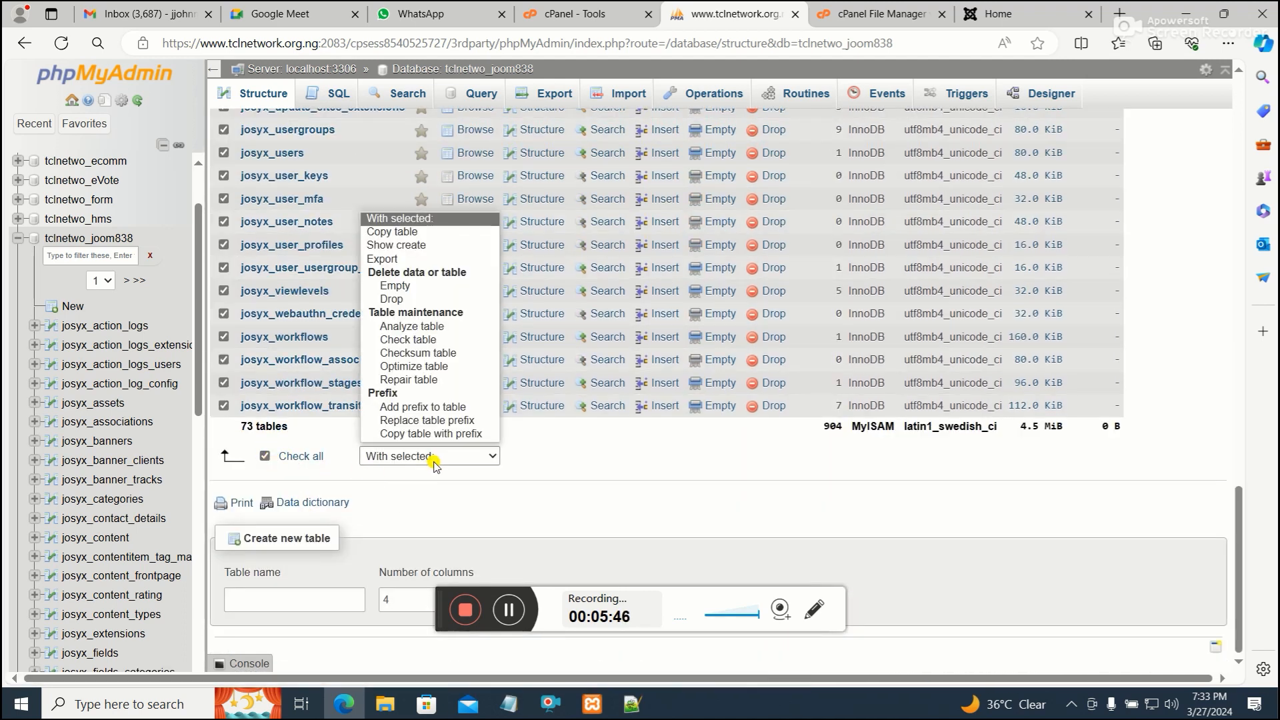
pyautogui.click(448, 299)
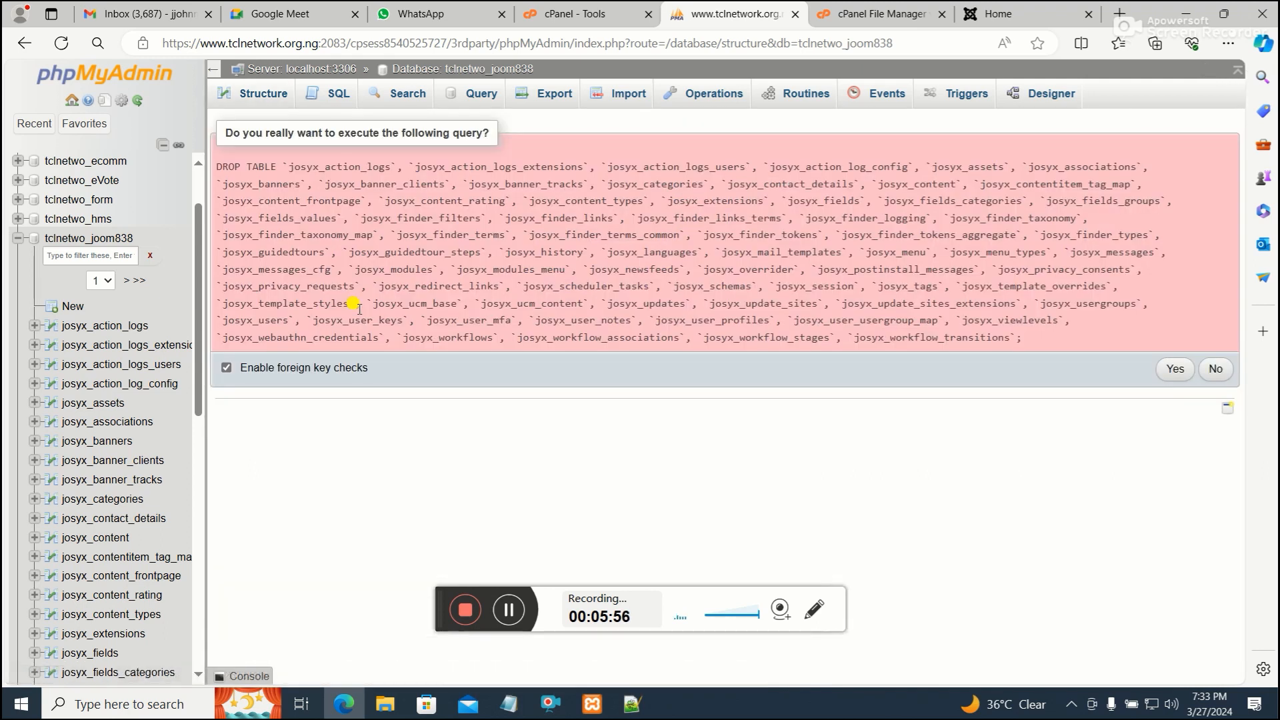
pyautogui.click(1173, 371)
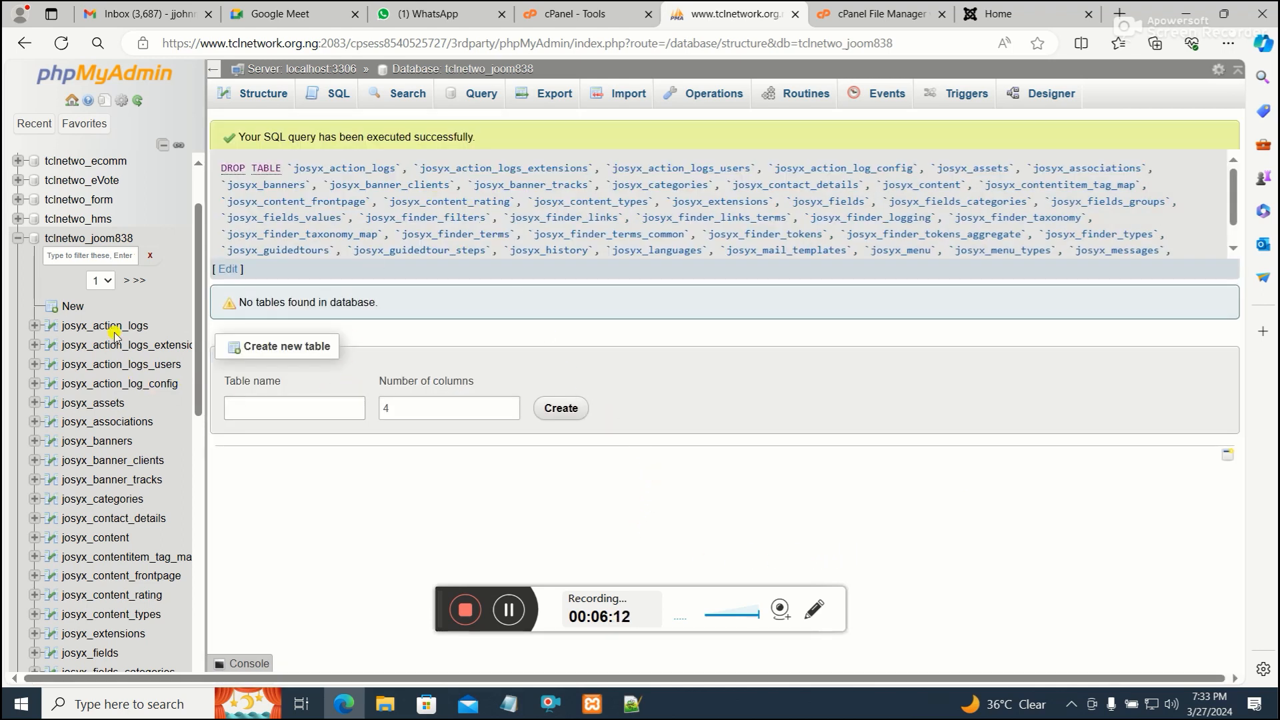
# Minimize the browser and open the My website Content folder on the desktop
pyautogui.click(80, 240)
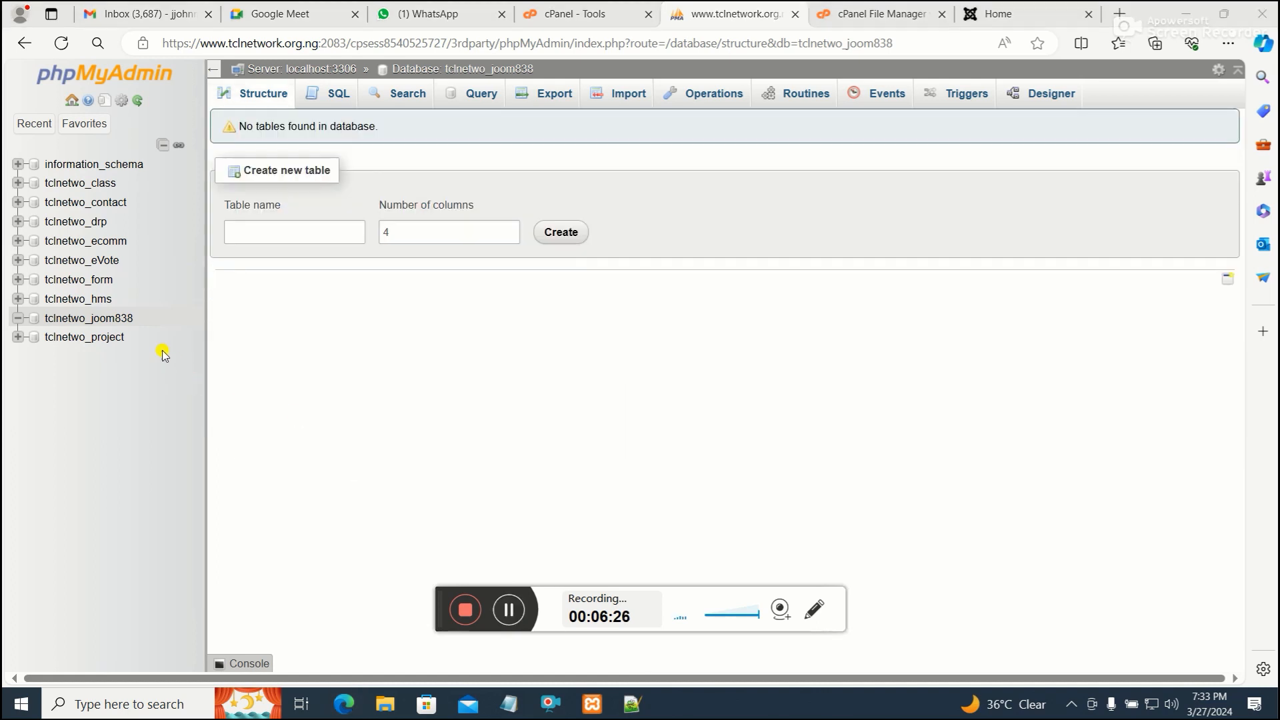
pyautogui.click(128, 322)
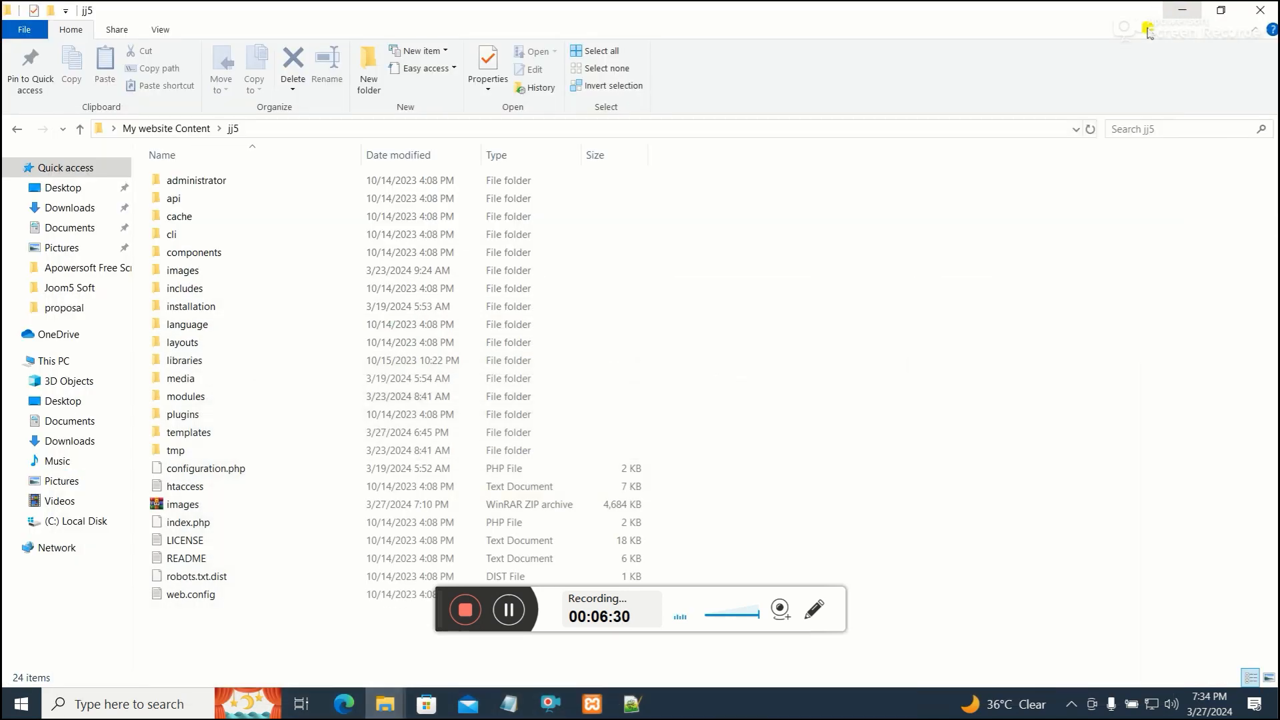
pyautogui.click(1186, 12)
pyautogui.click(1182, 10)
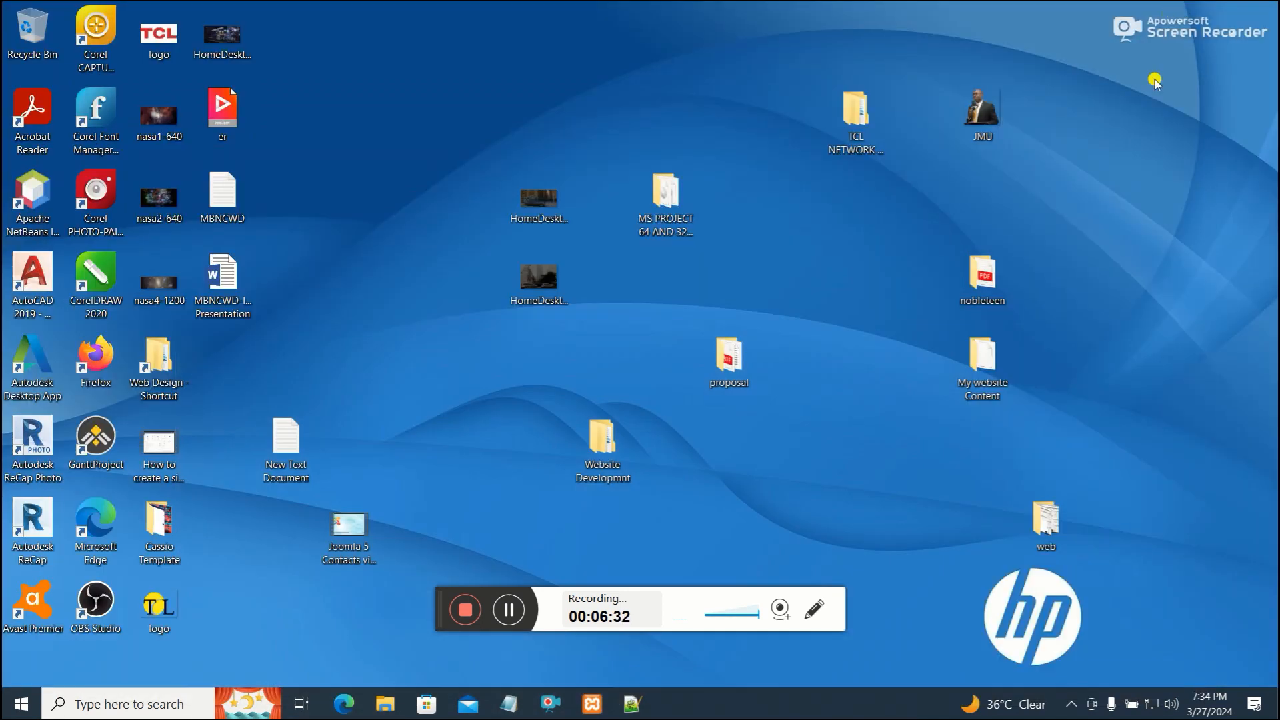
pyautogui.doubleClick(983, 360)
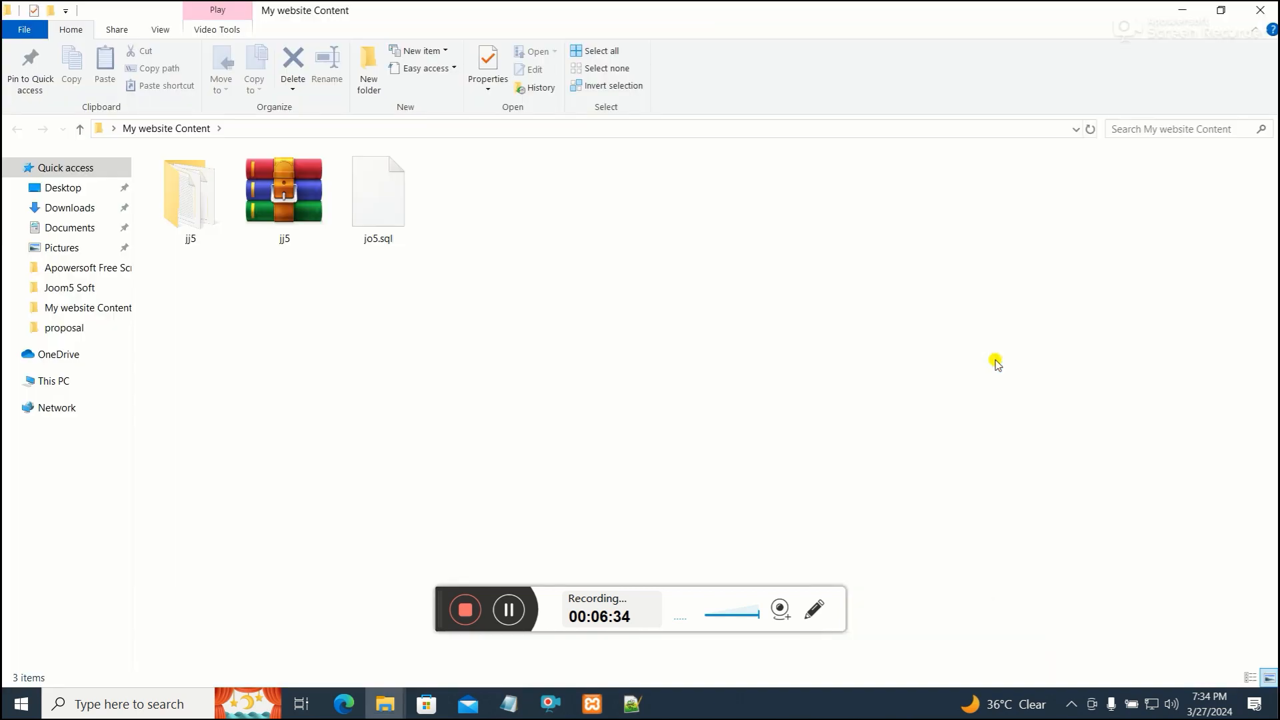
# Rename the jo5.sql dump file in the My website Content folder to josyx.sql
pyautogui.click(390, 210)
pyautogui.rightClick(390, 205)
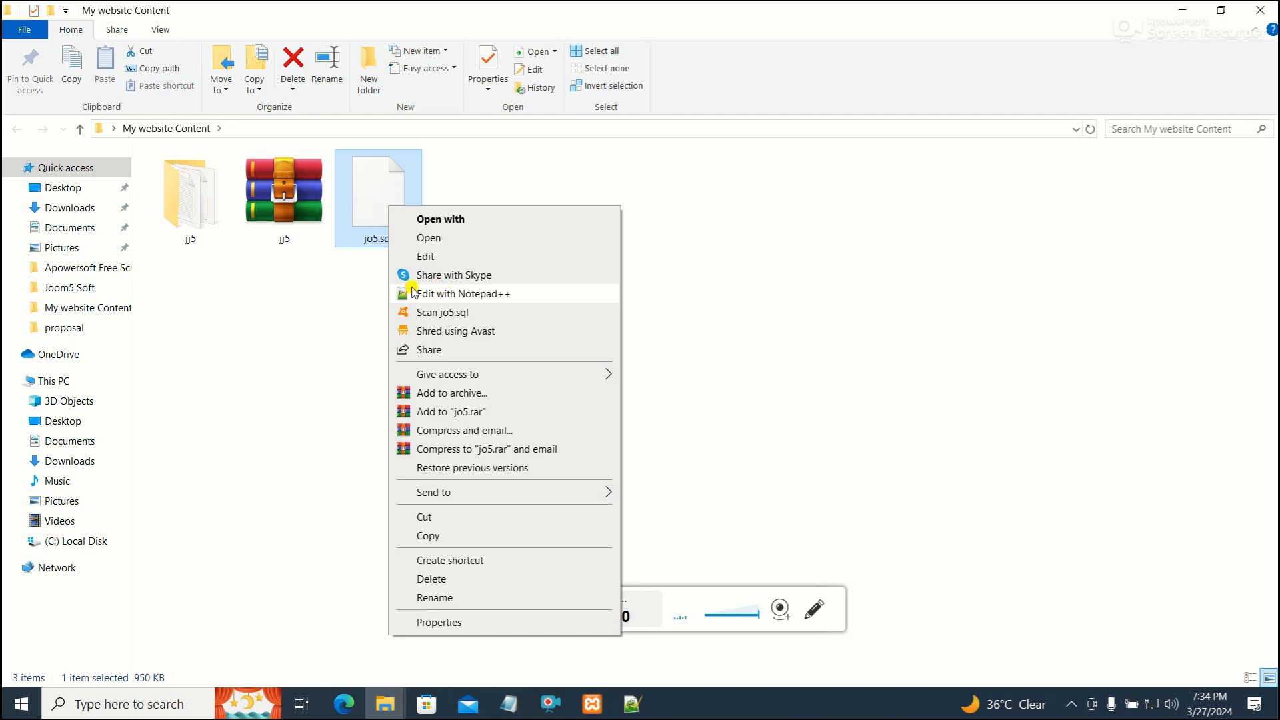
pyautogui.rightClick(365, 241)
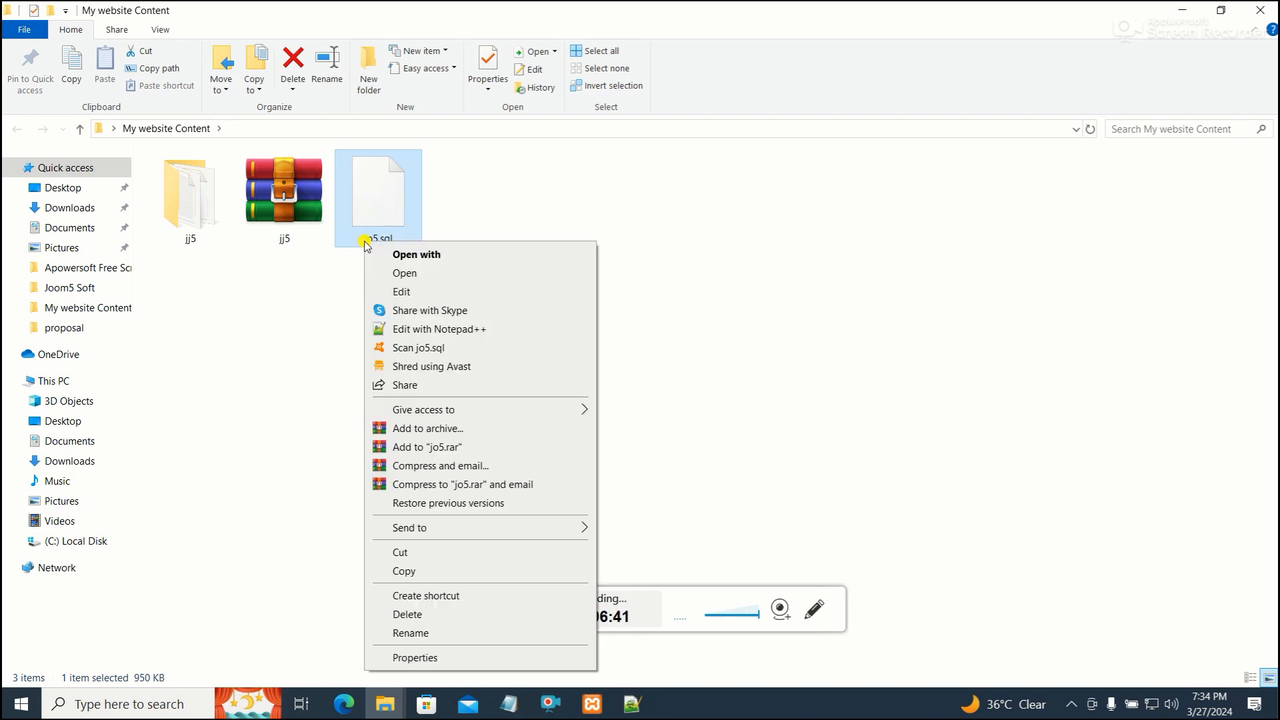
pyautogui.click(441, 633)
pyautogui.write('josyx.sql')
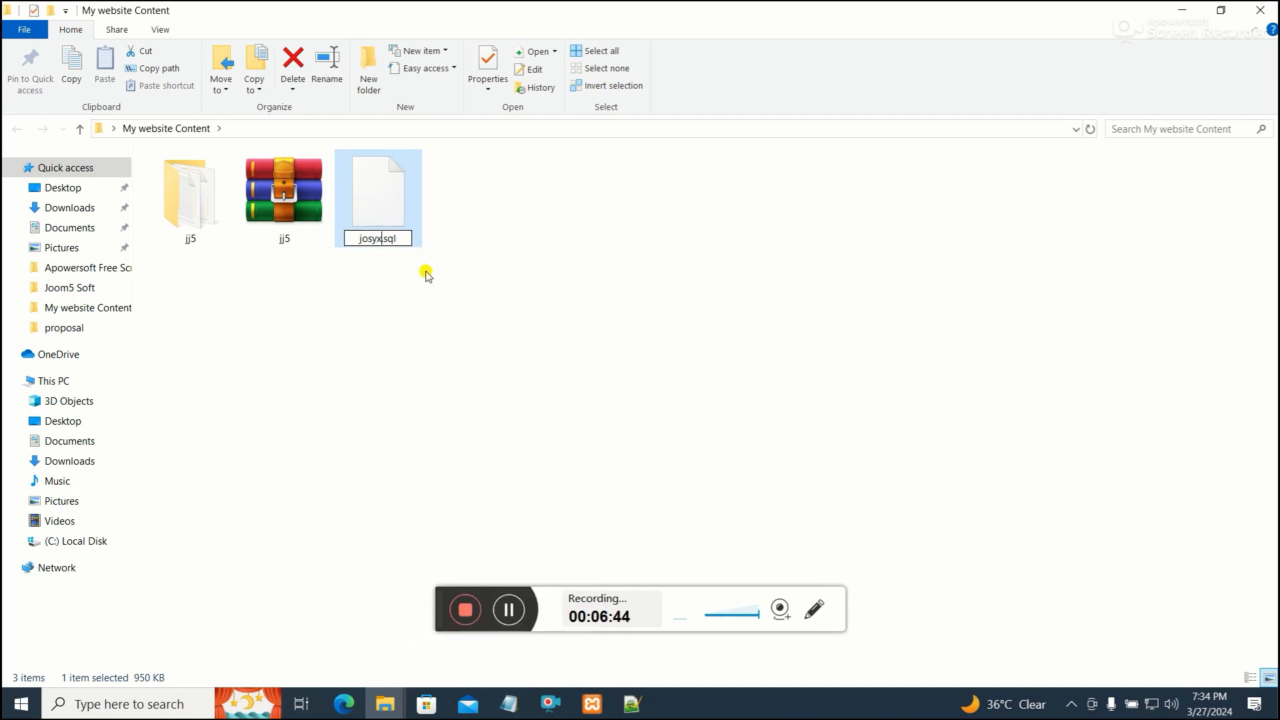
pyautogui.press('Return')
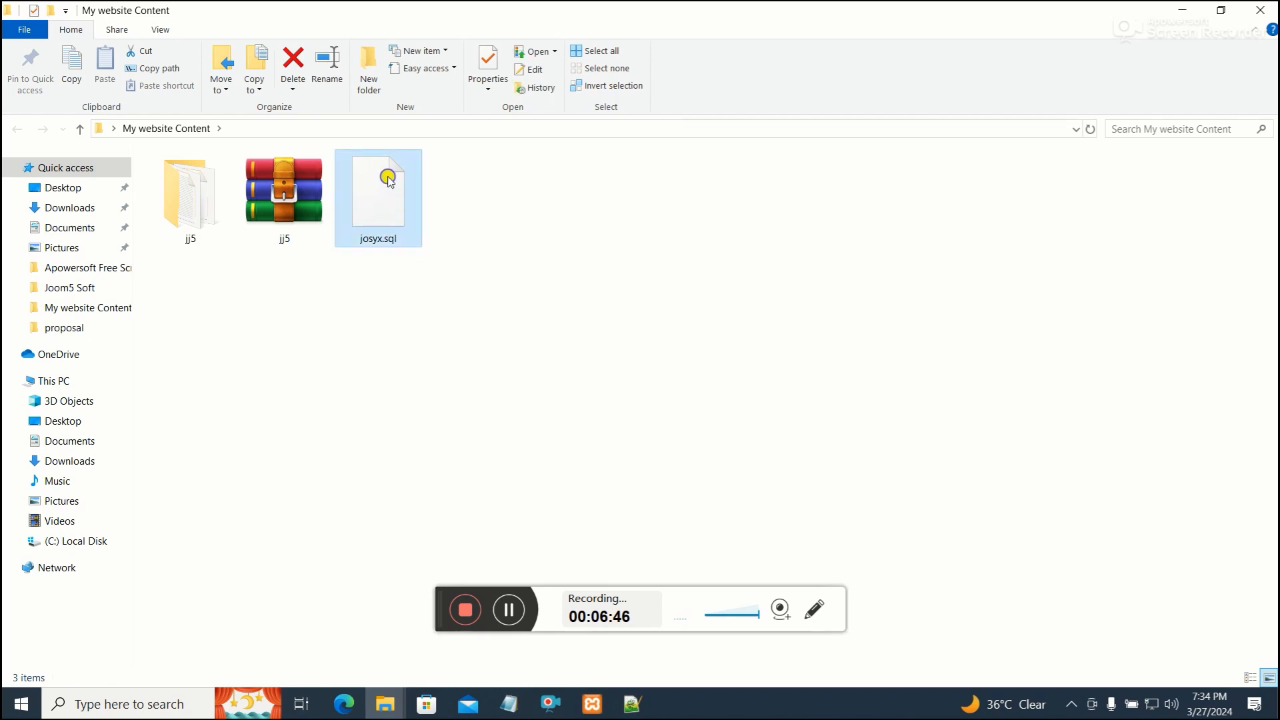
# Open josyx.sql for editing in Notepad++ and decline keeping the missing jo5.sql file open
pyautogui.rightClick(386, 174)
pyautogui.click(470, 265)
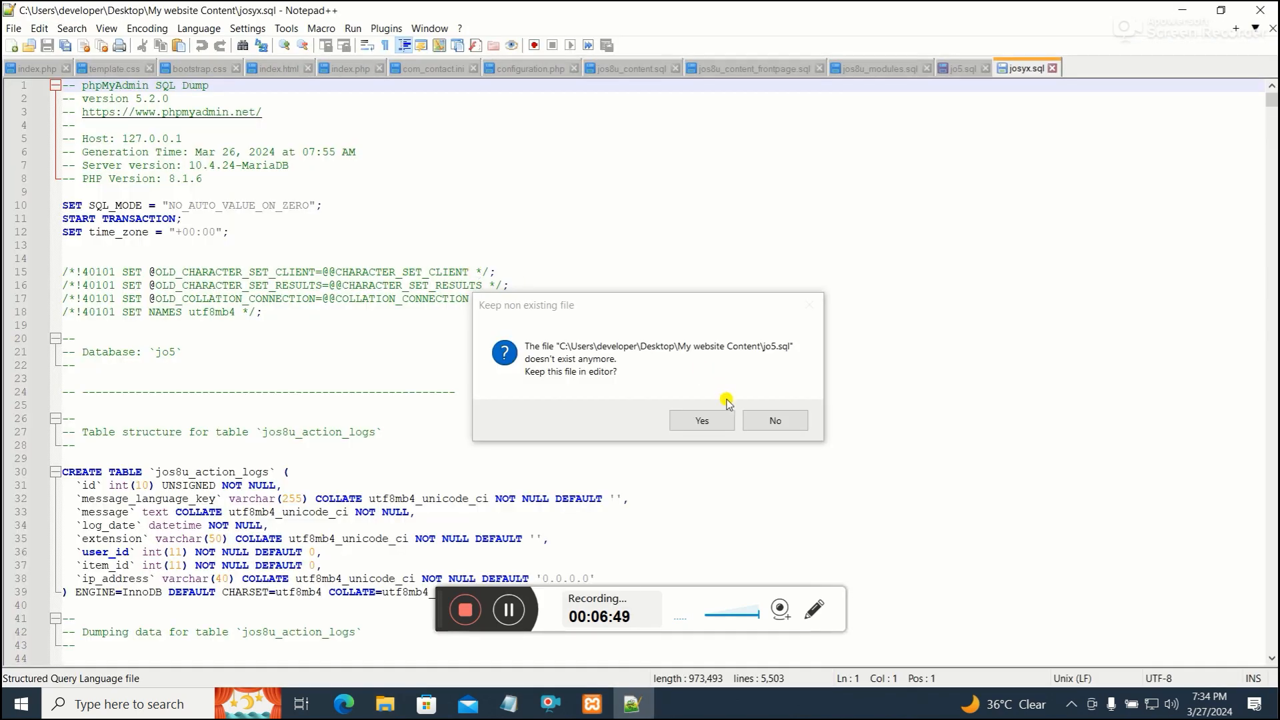
pyautogui.click(773, 420)
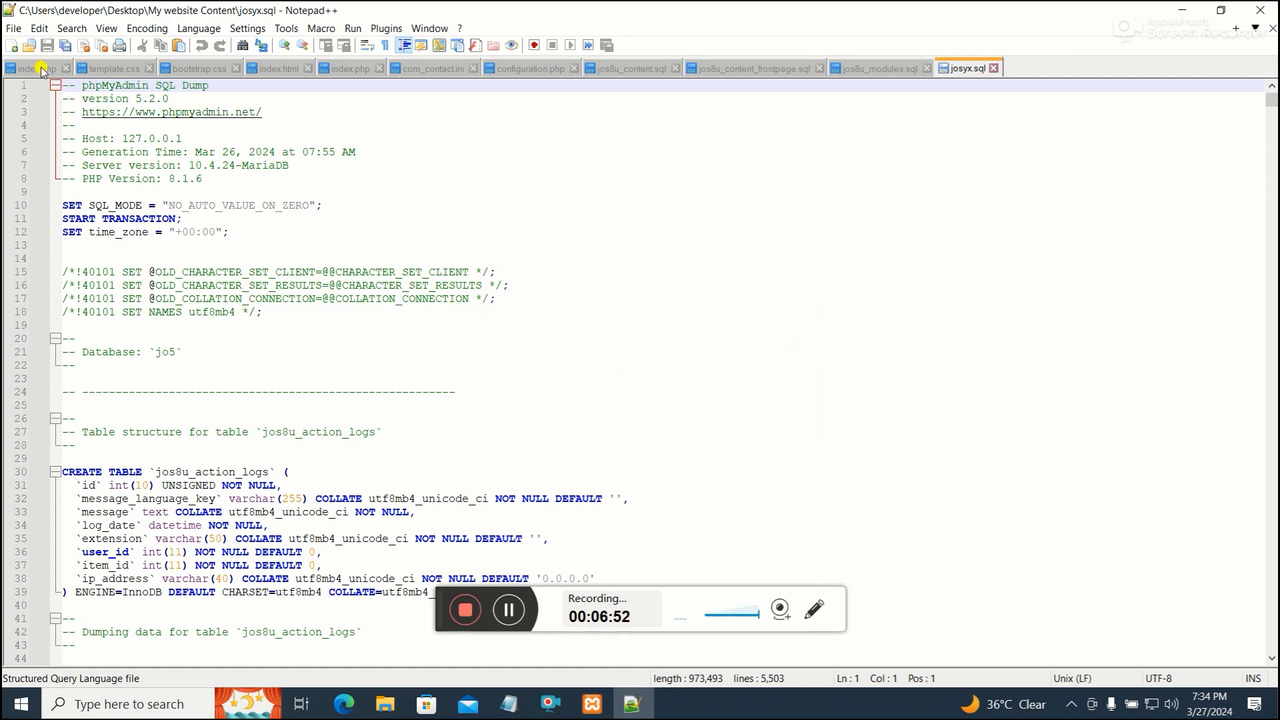
# Replace all occurrences of the jos8u table prefix with josyx throughout the SQL file and save it
pyautogui.scroll(-3, 258, 233)
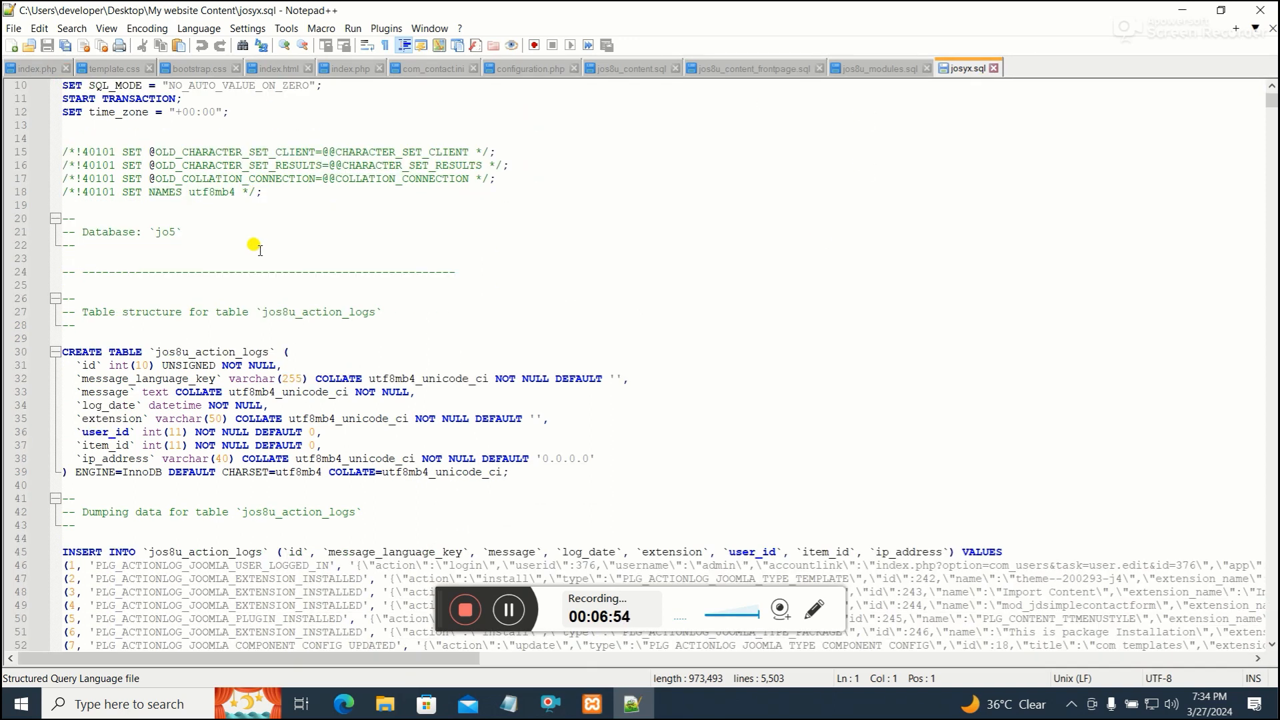
pyautogui.moveTo(186, 348); pyautogui.dragTo(149, 340)
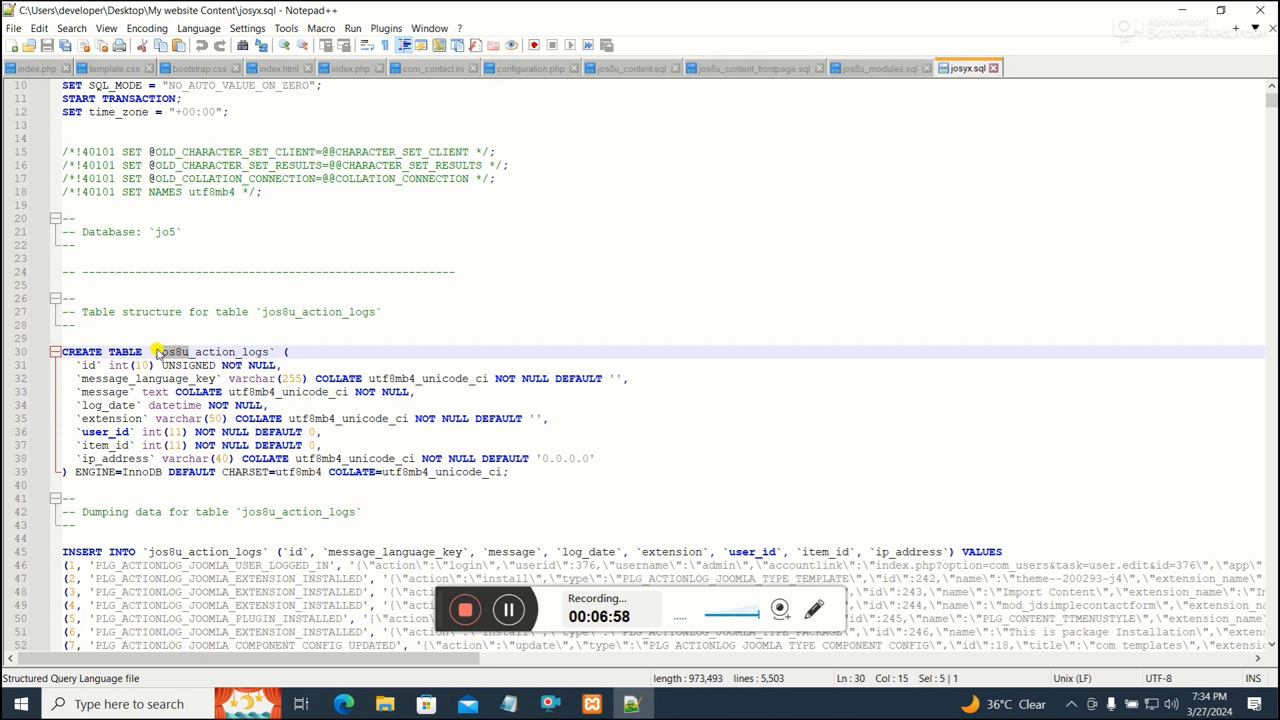
pyautogui.click(246, 47)
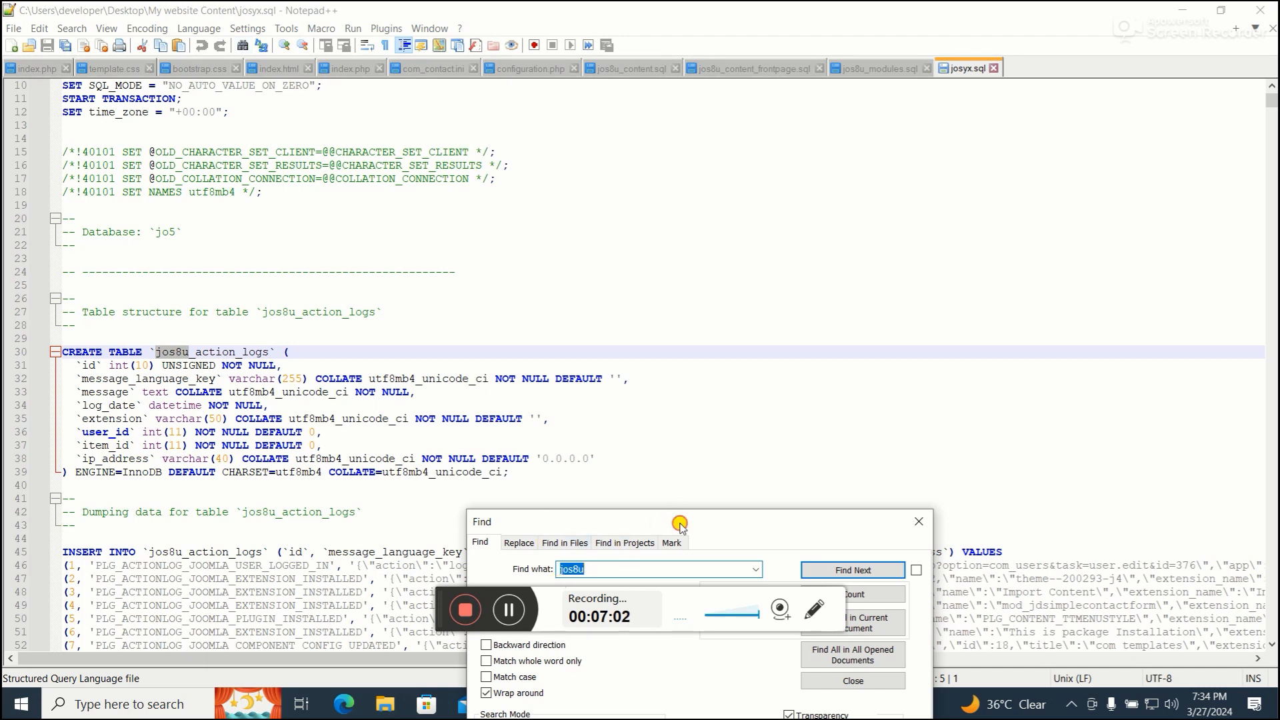
pyautogui.moveTo(679, 524); pyautogui.dragTo(939, 124)
pyautogui.click(778, 145)
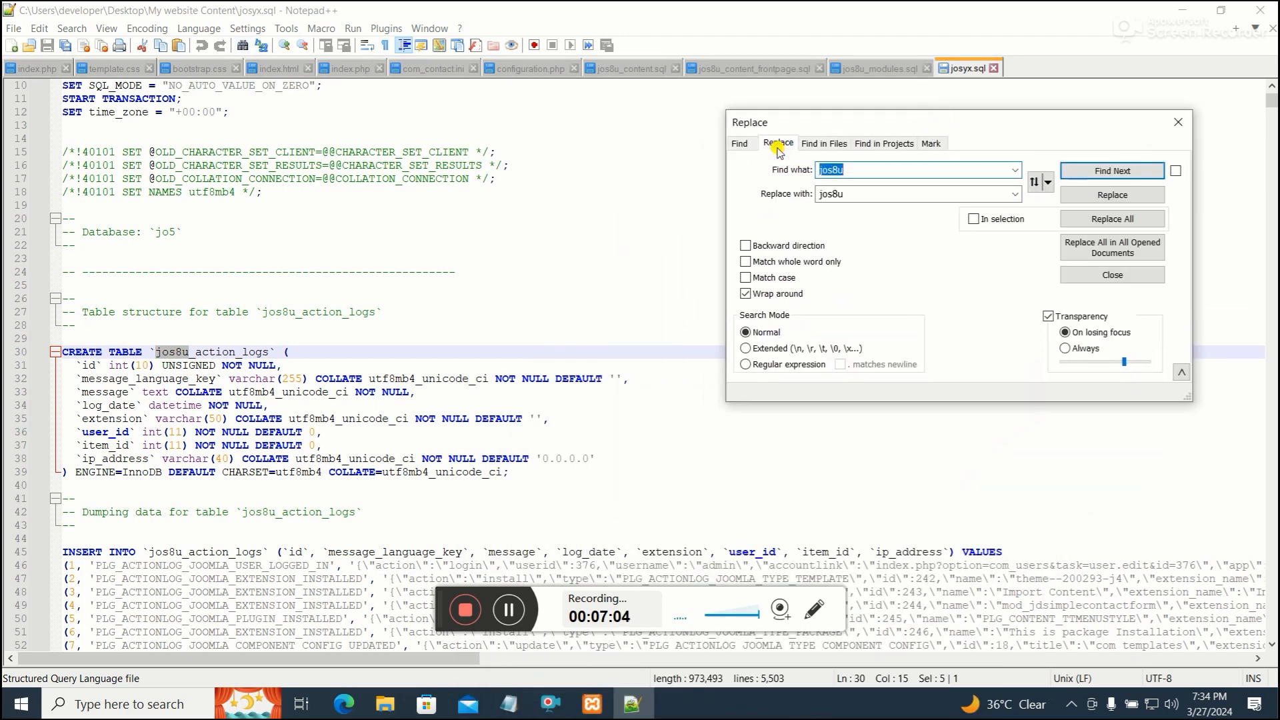
pyautogui.doubleClick(828, 194)
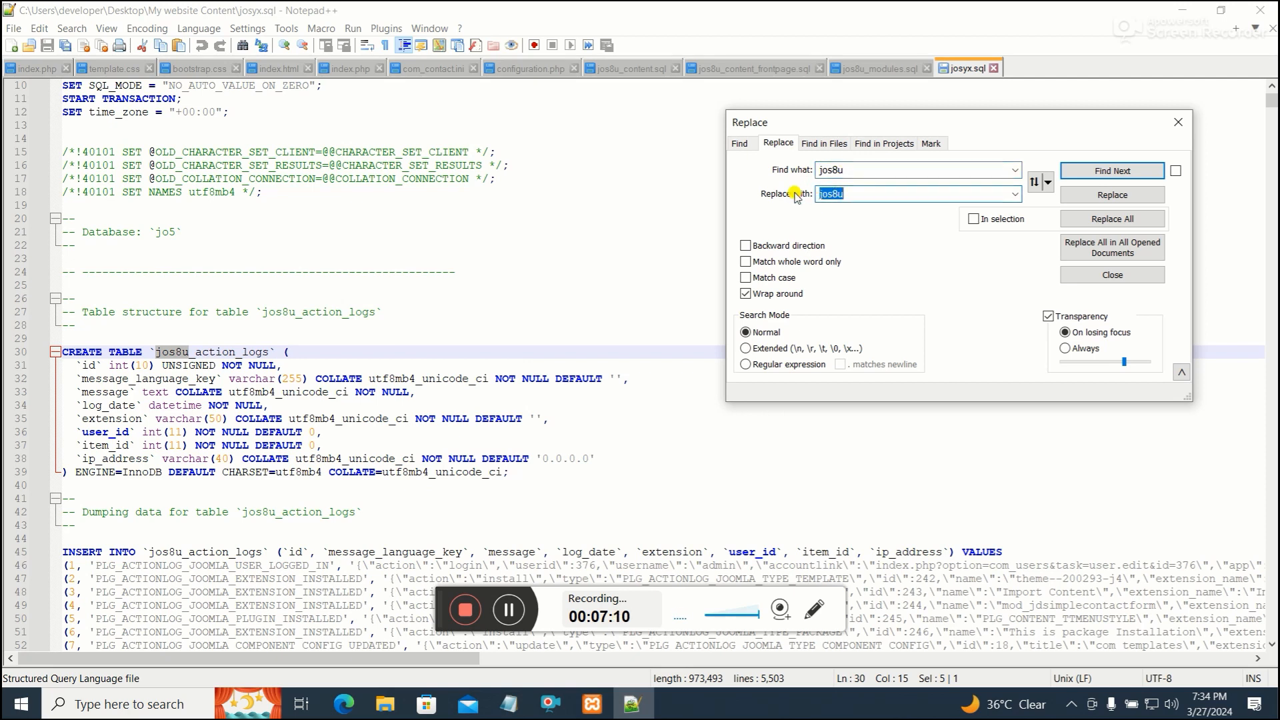
pyautogui.write('josyx')
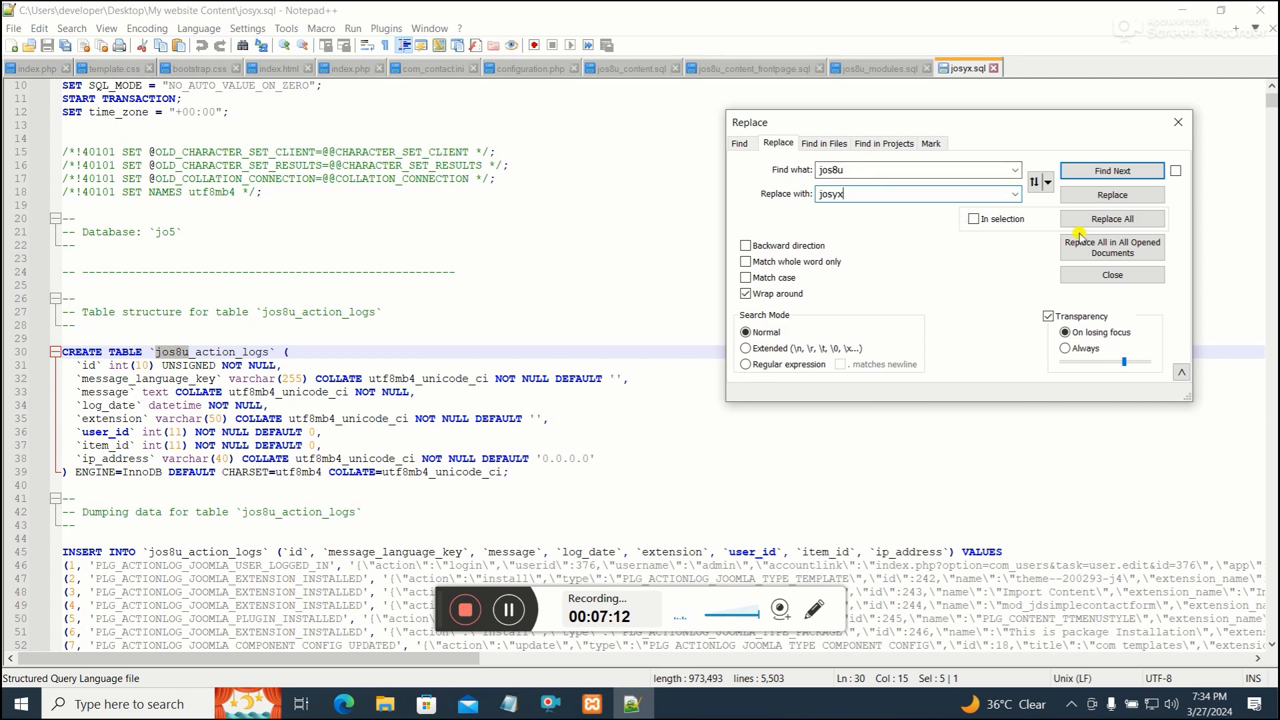
pyautogui.click(1125, 218)
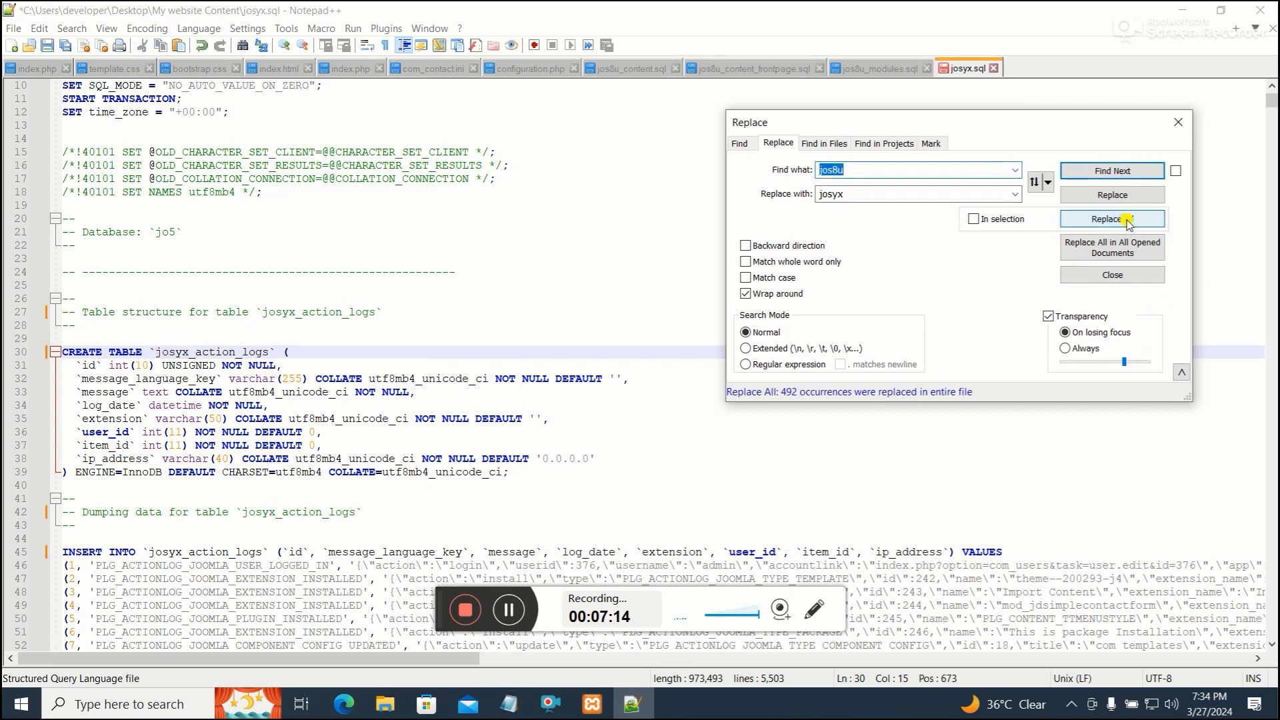
pyautogui.click(1178, 122)
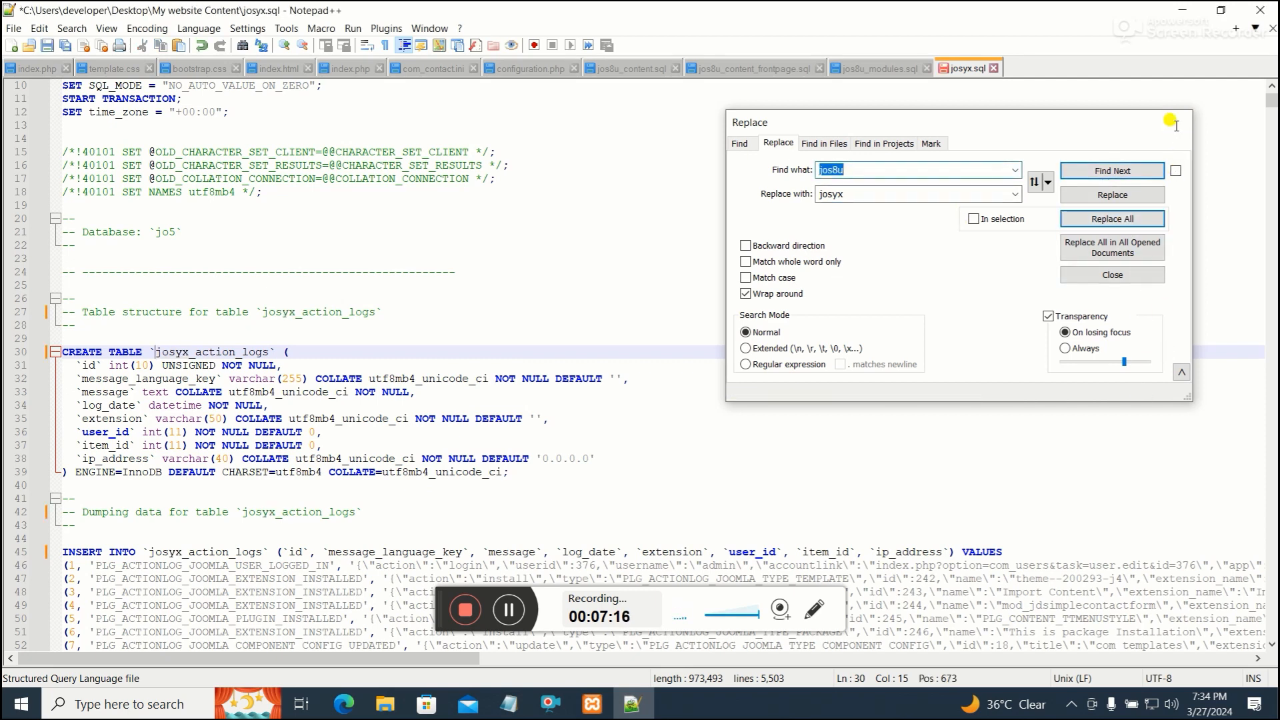
pyautogui.click(48, 47)
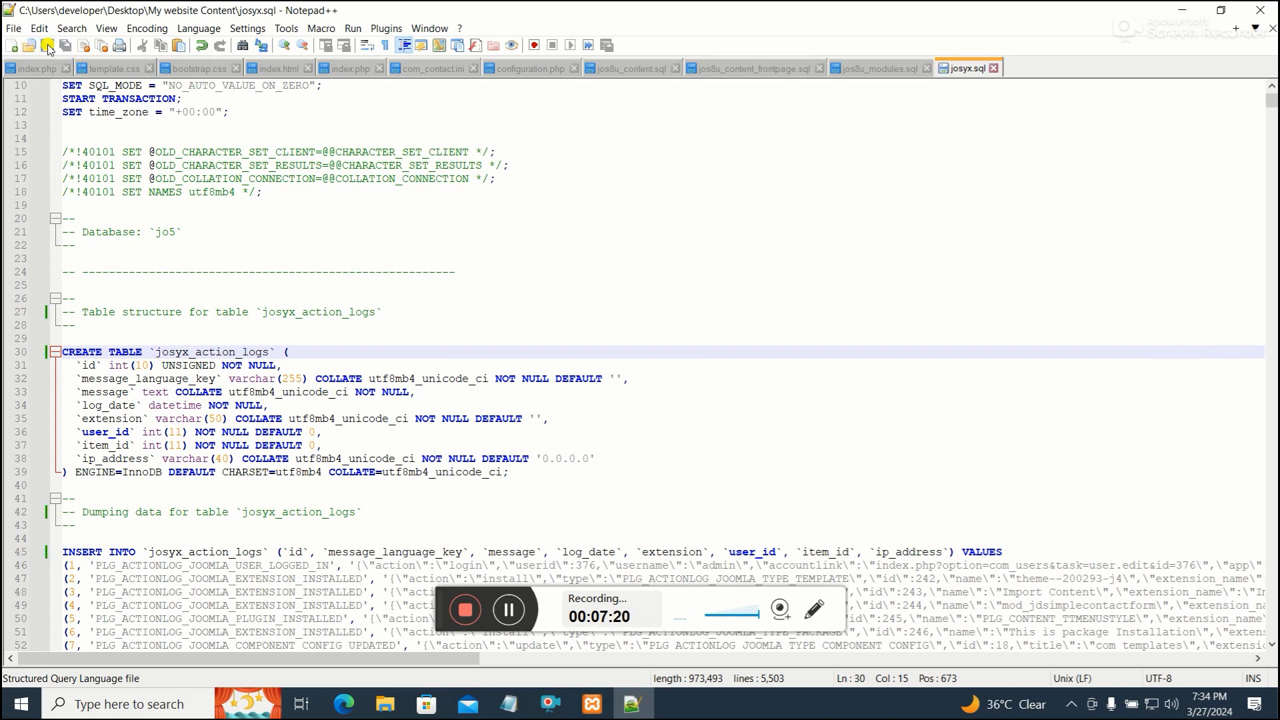
pyautogui.scroll(-3, 360, 280)
pyautogui.scroll(-2, 247, 393)
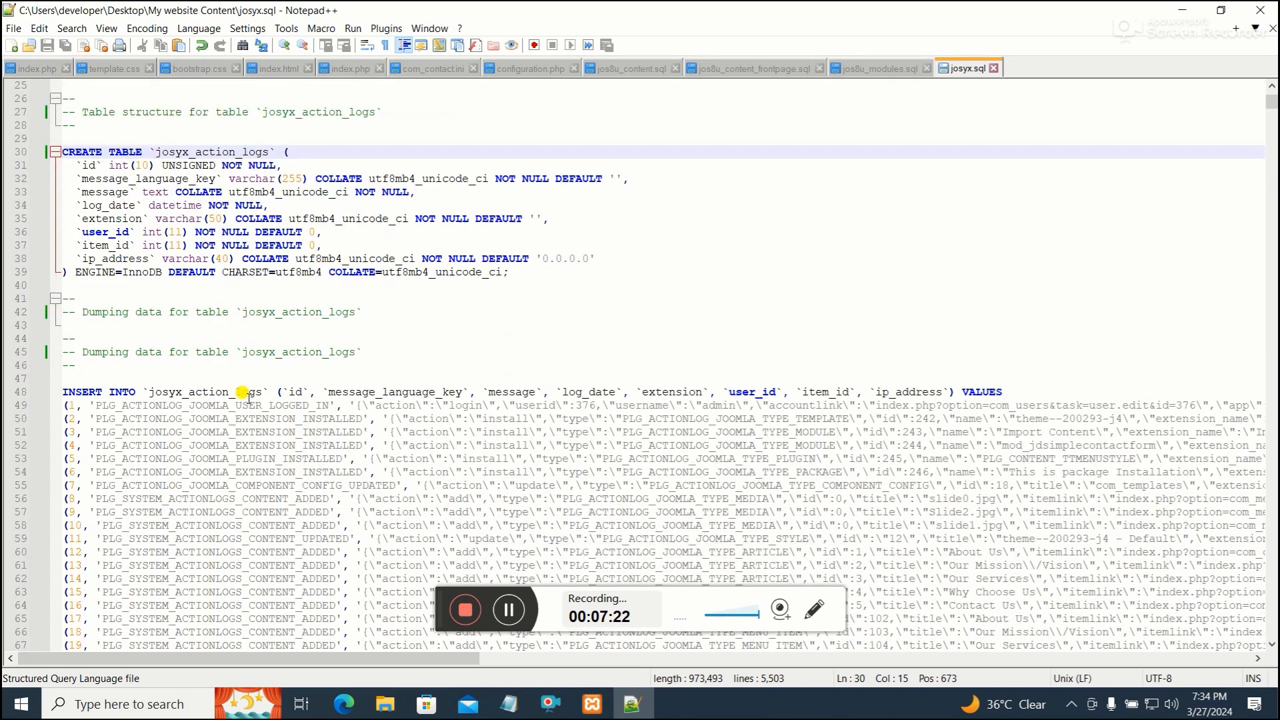
pyautogui.scroll(2, 244, 310)
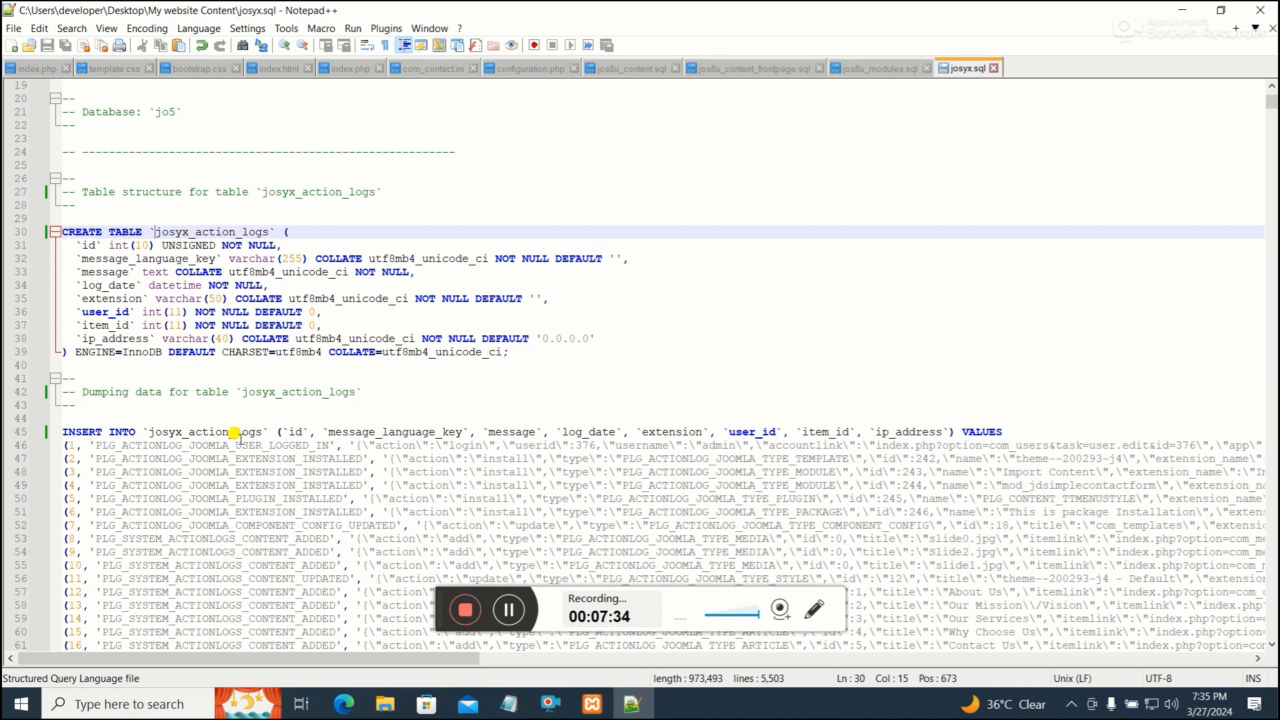
pyautogui.scroll(-1, 504, 493)
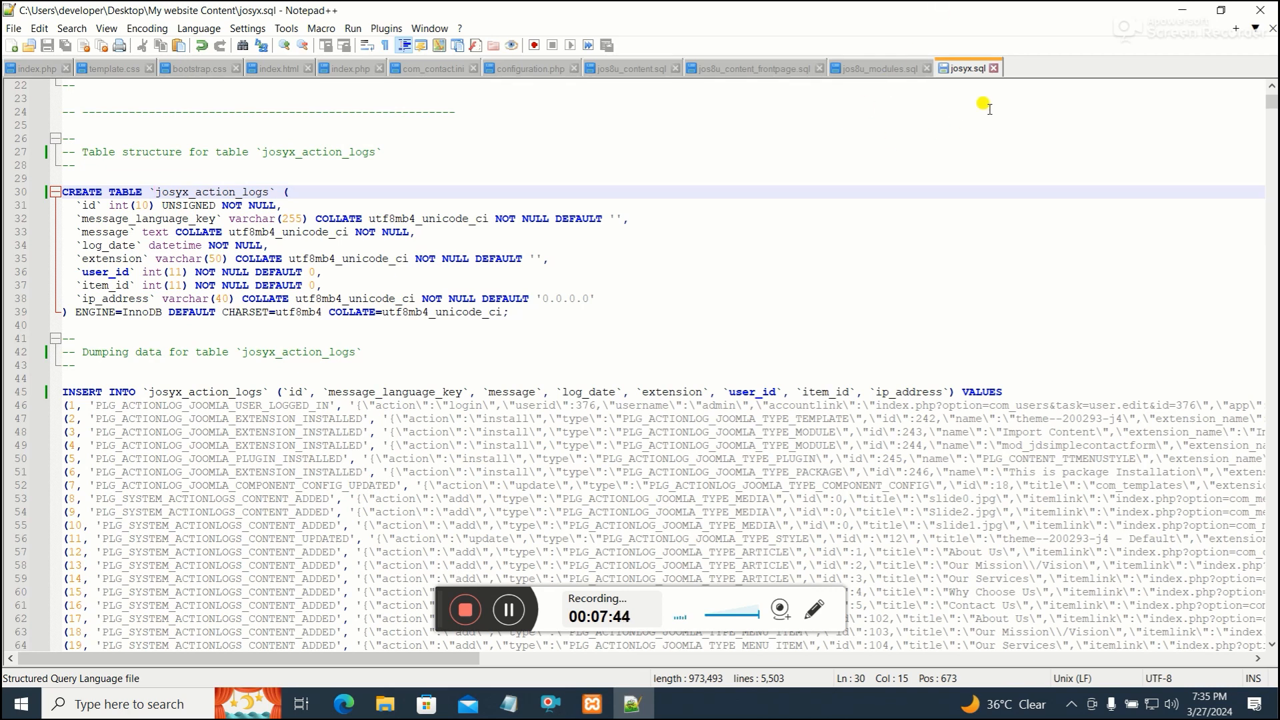
# Return to phpMyAdmin and import josyx.sql from My website Content into the tclnetwo_joom838 database
pyautogui.click(1200, 10)
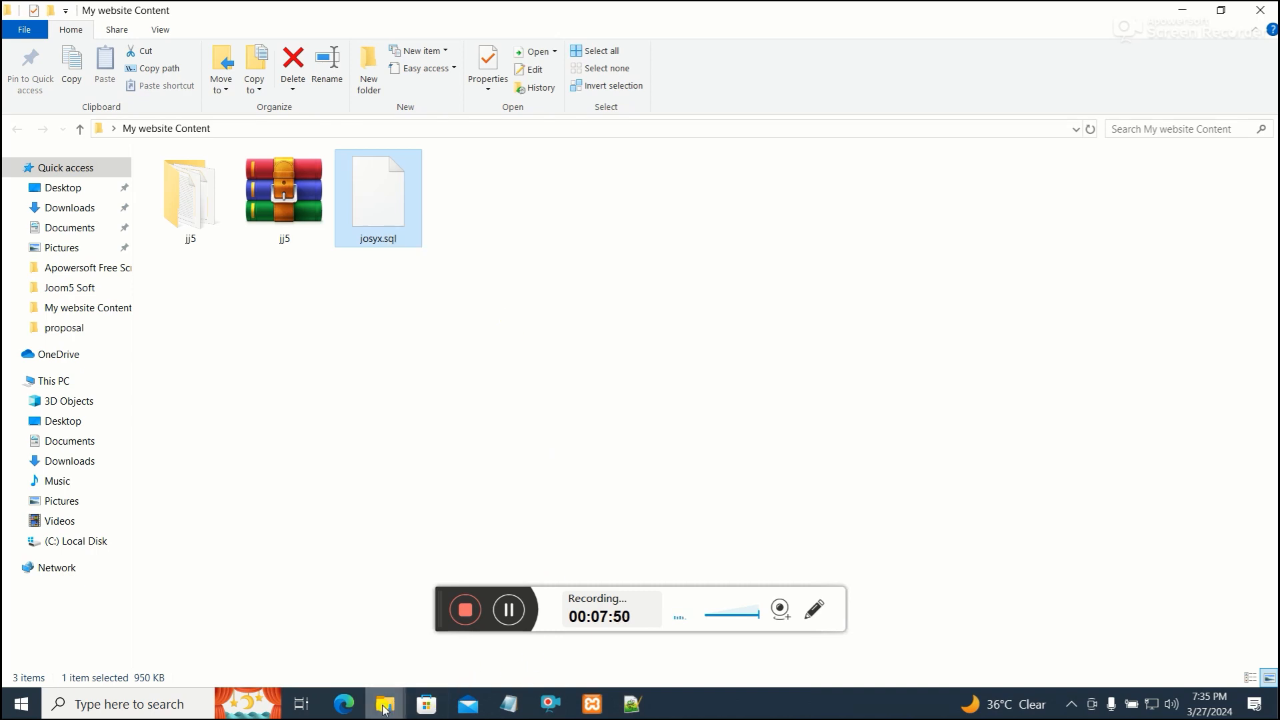
pyautogui.click(347, 704)
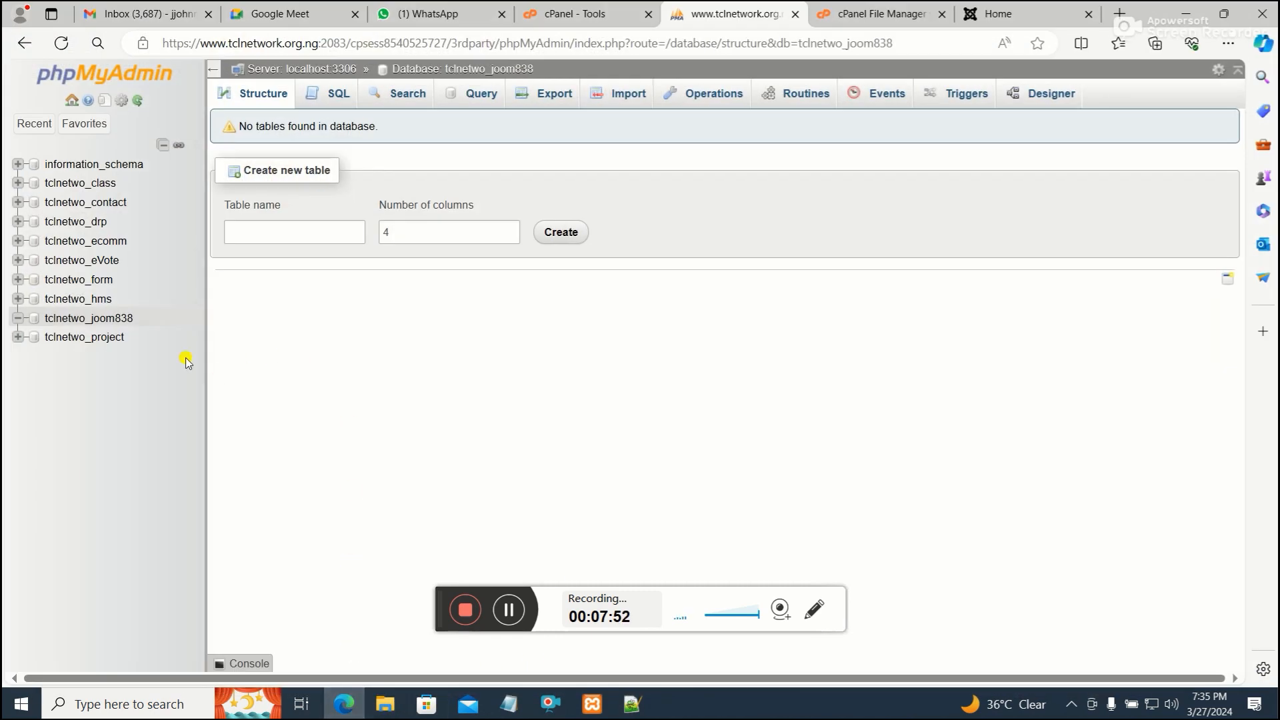
pyautogui.click(624, 98)
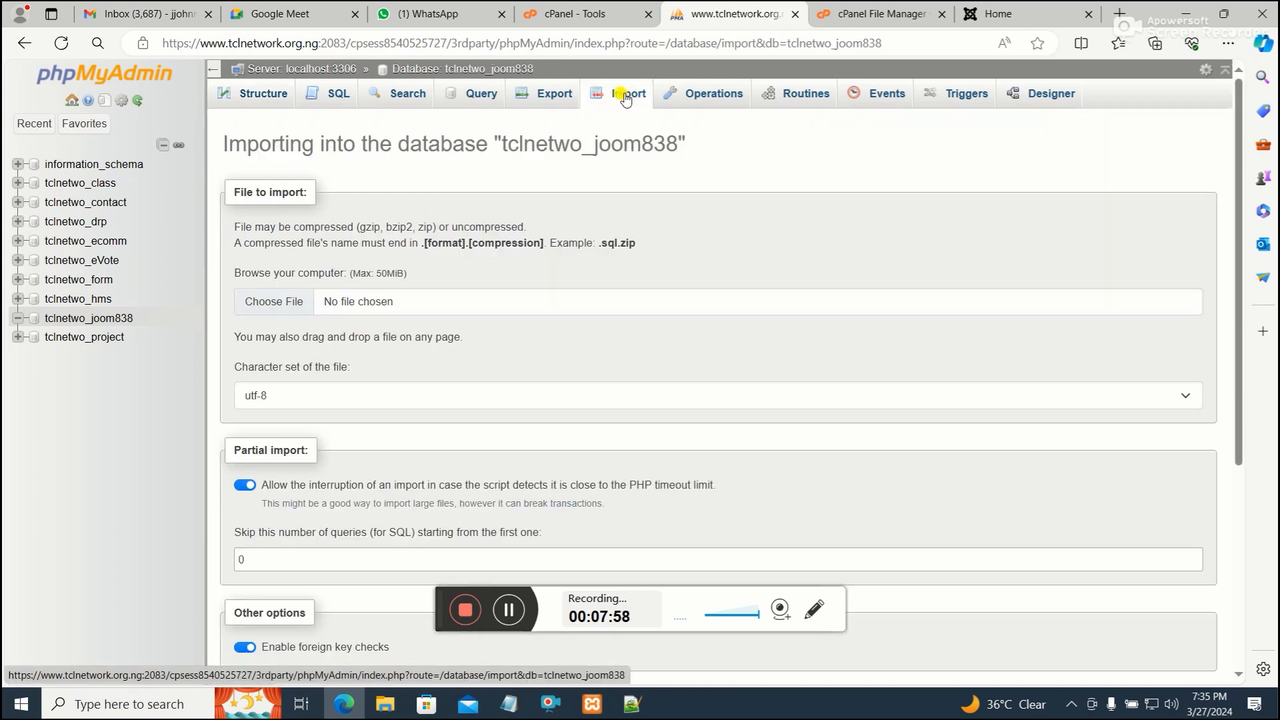
pyautogui.click(277, 302)
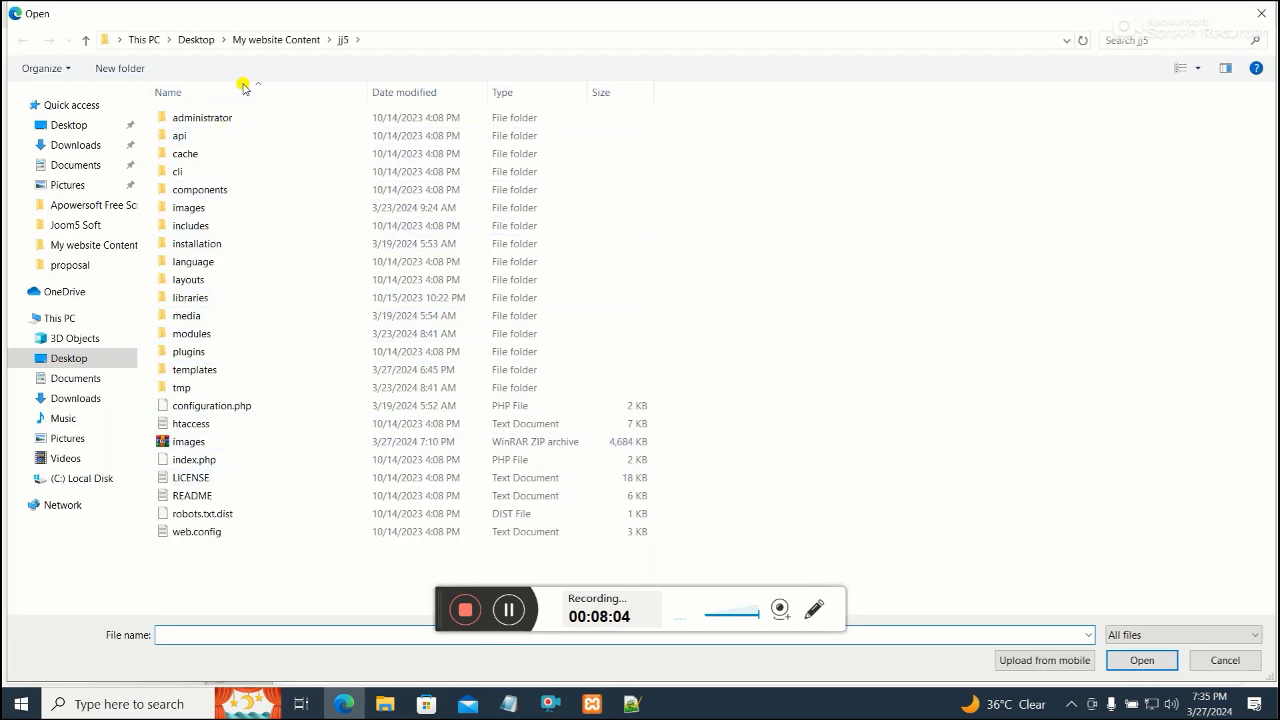
pyautogui.click(259, 41)
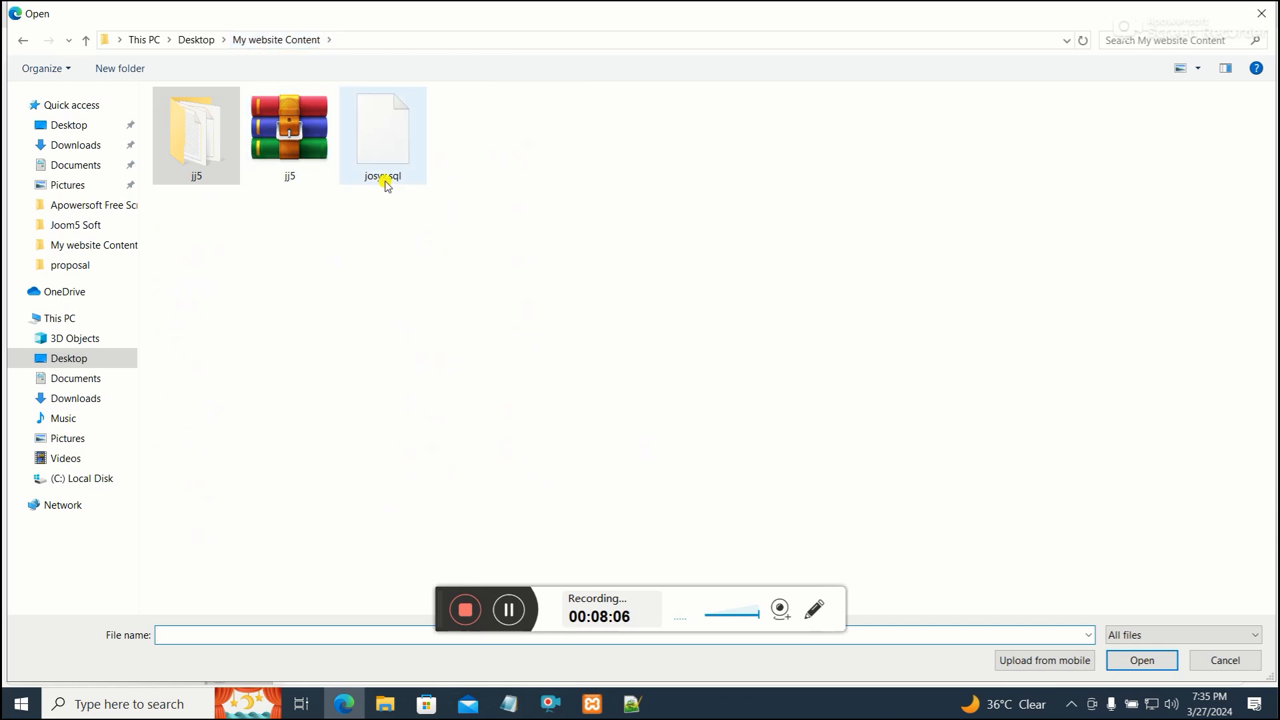
pyautogui.doubleClick(381, 150)
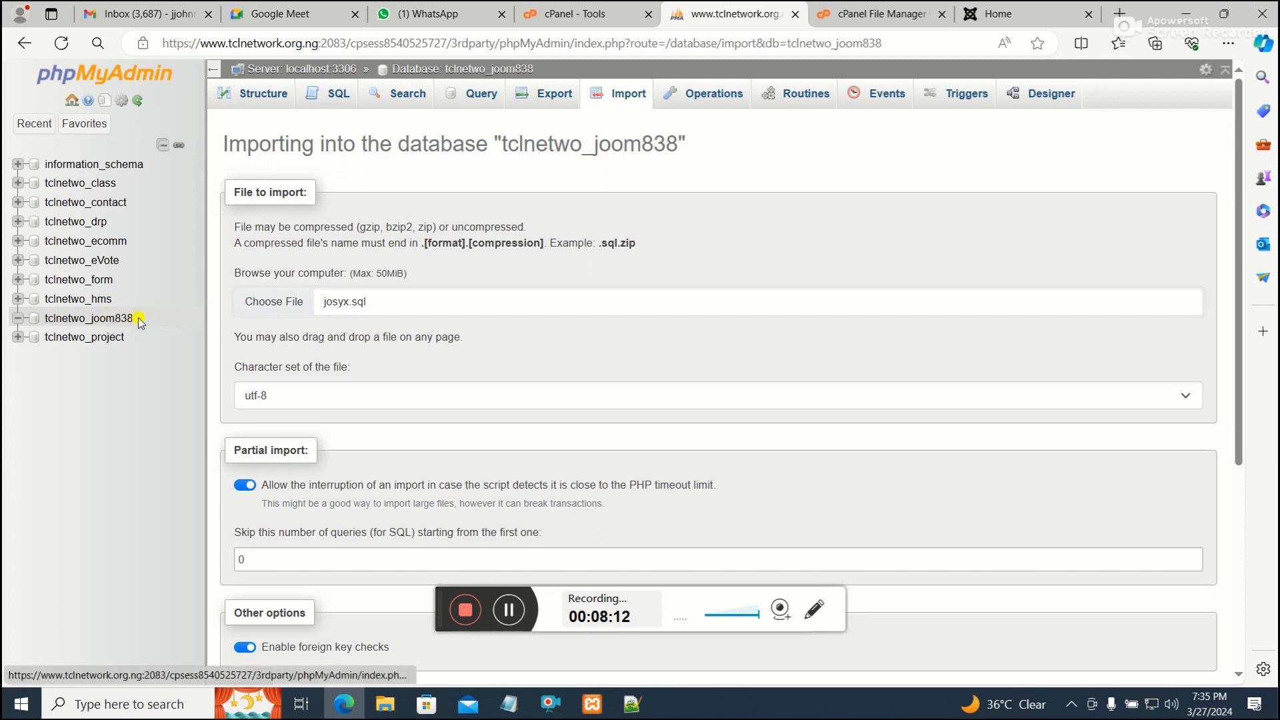
pyautogui.scroll(-3, 257, 368)
pyautogui.scroll(-1, 257, 368)
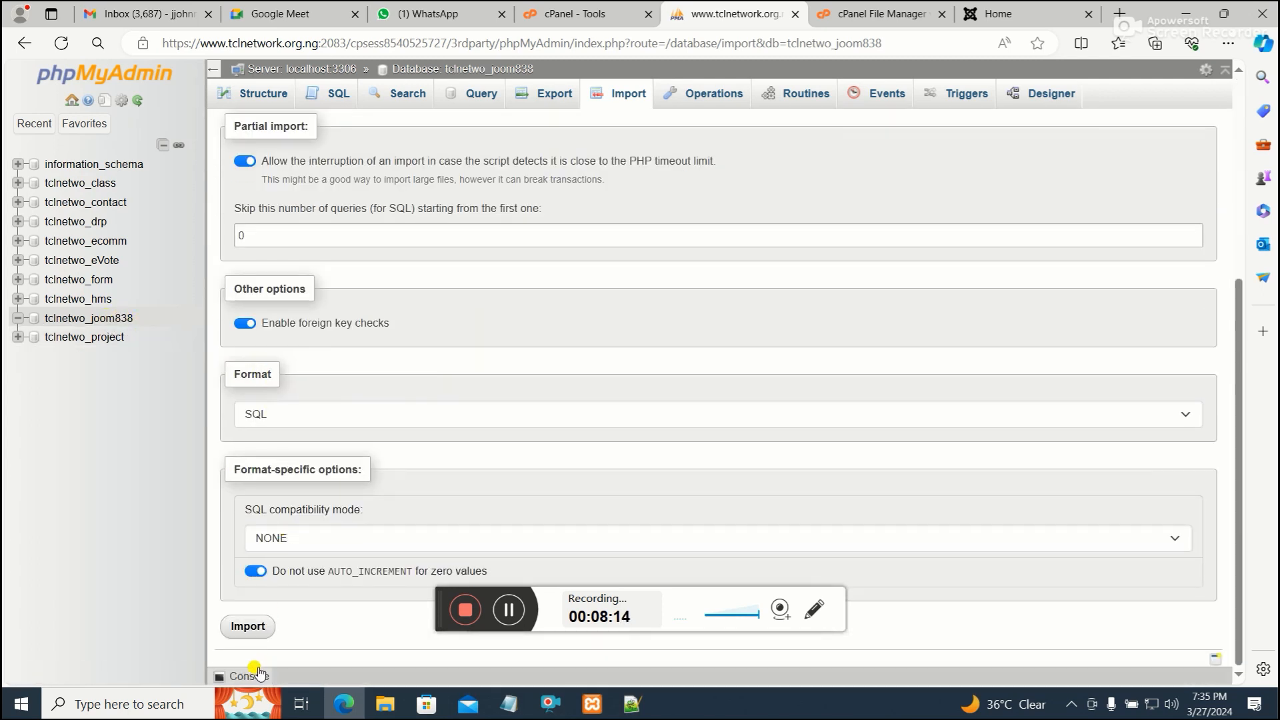
pyautogui.click(247, 627)
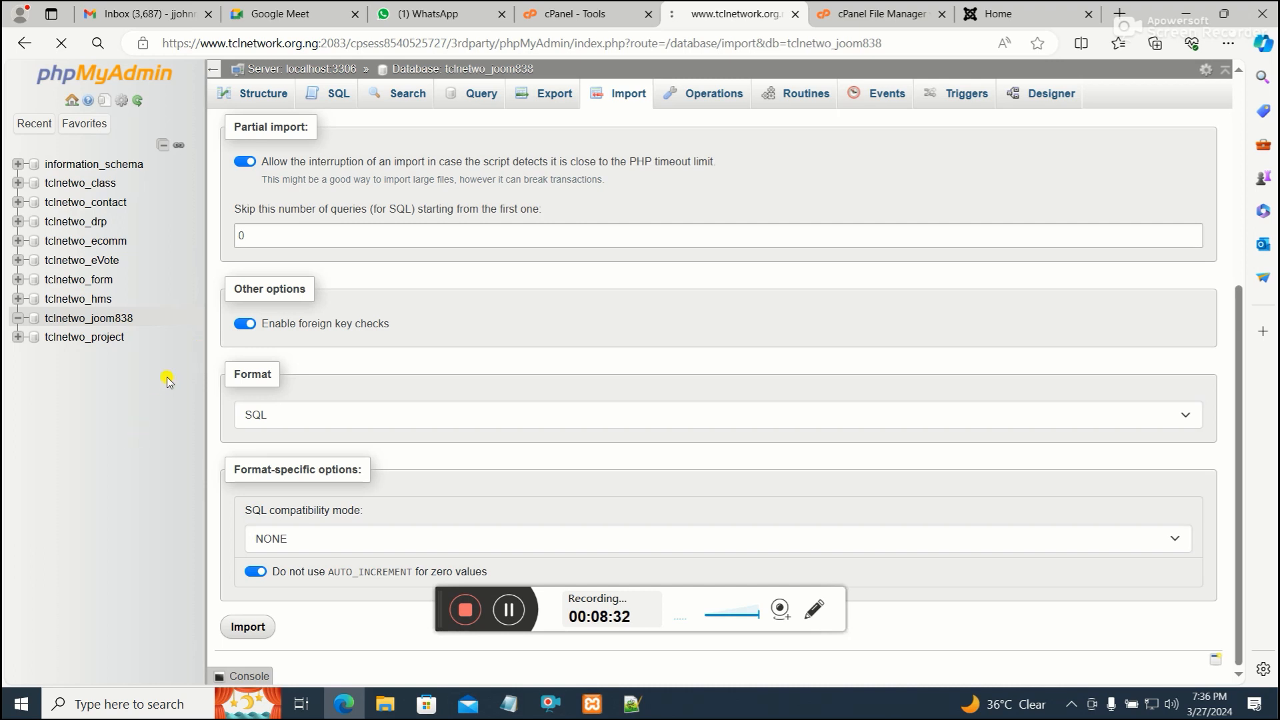
pyautogui.click(510, 610)
pyautogui.click(511, 611)
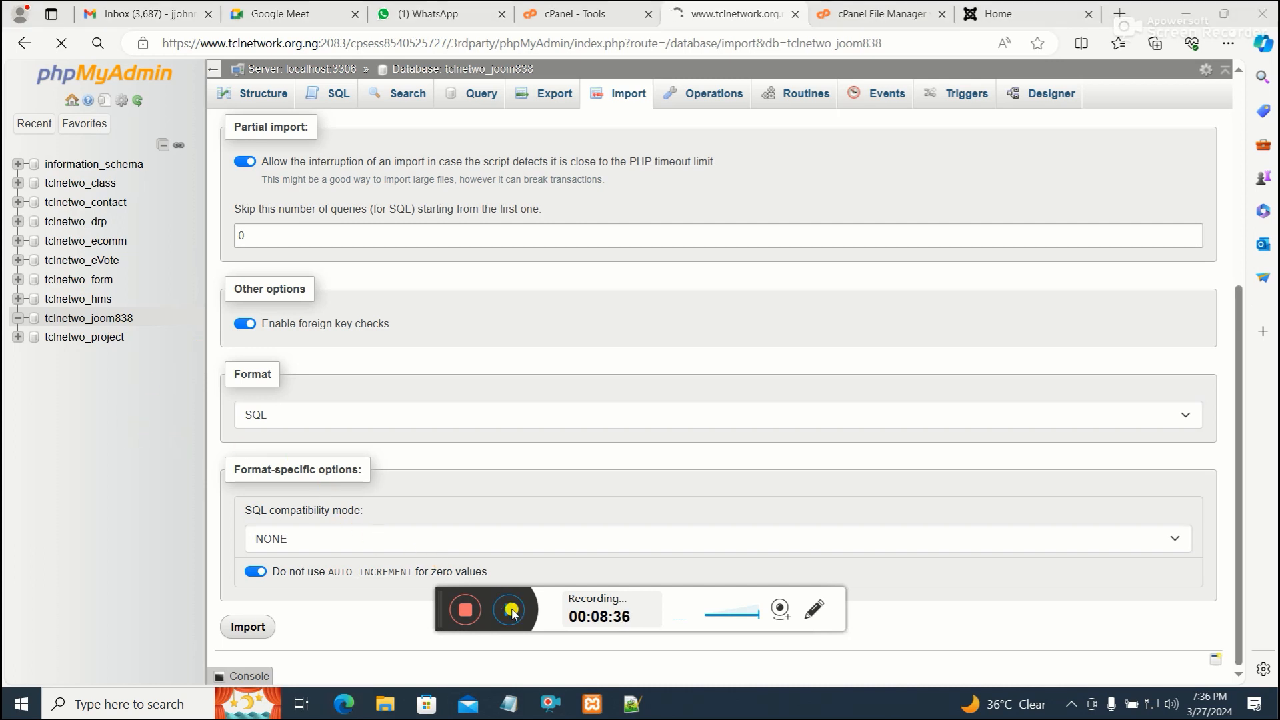
pyautogui.click(511, 611)
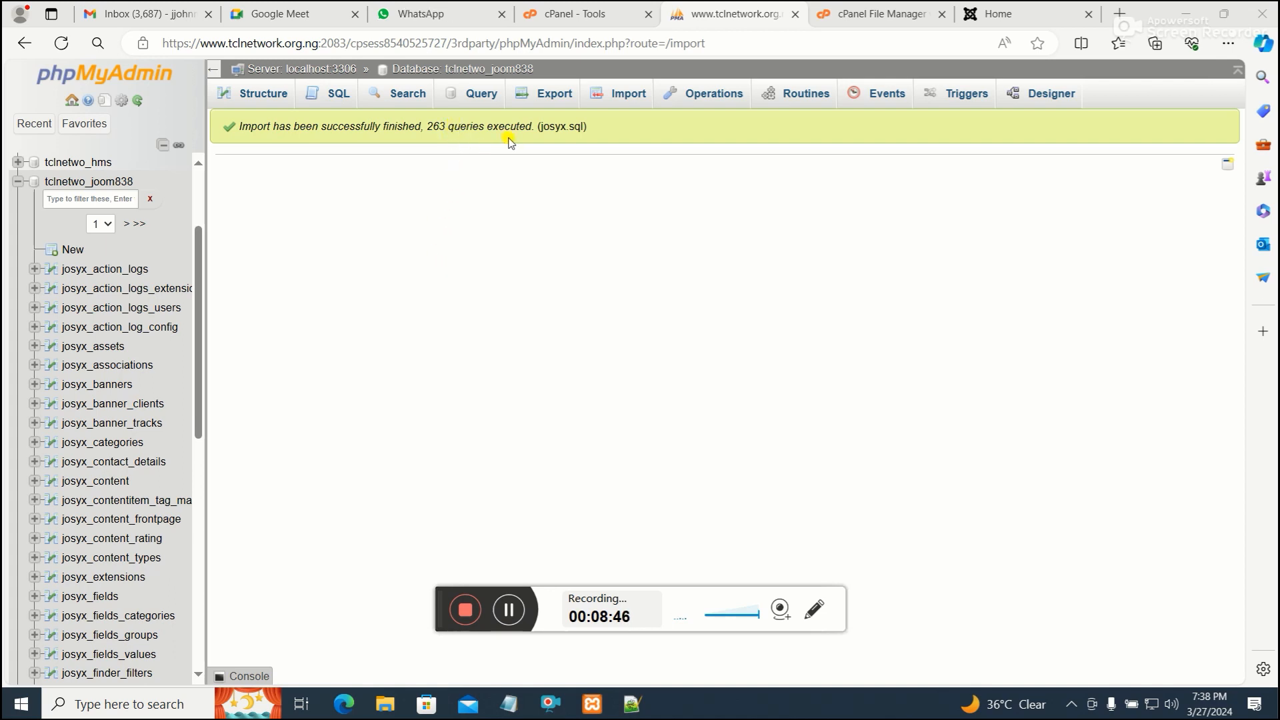
# Scroll through the imported josyx tables listed under tclnetwo_joom838
pyautogui.scroll(-9, 92, 424)
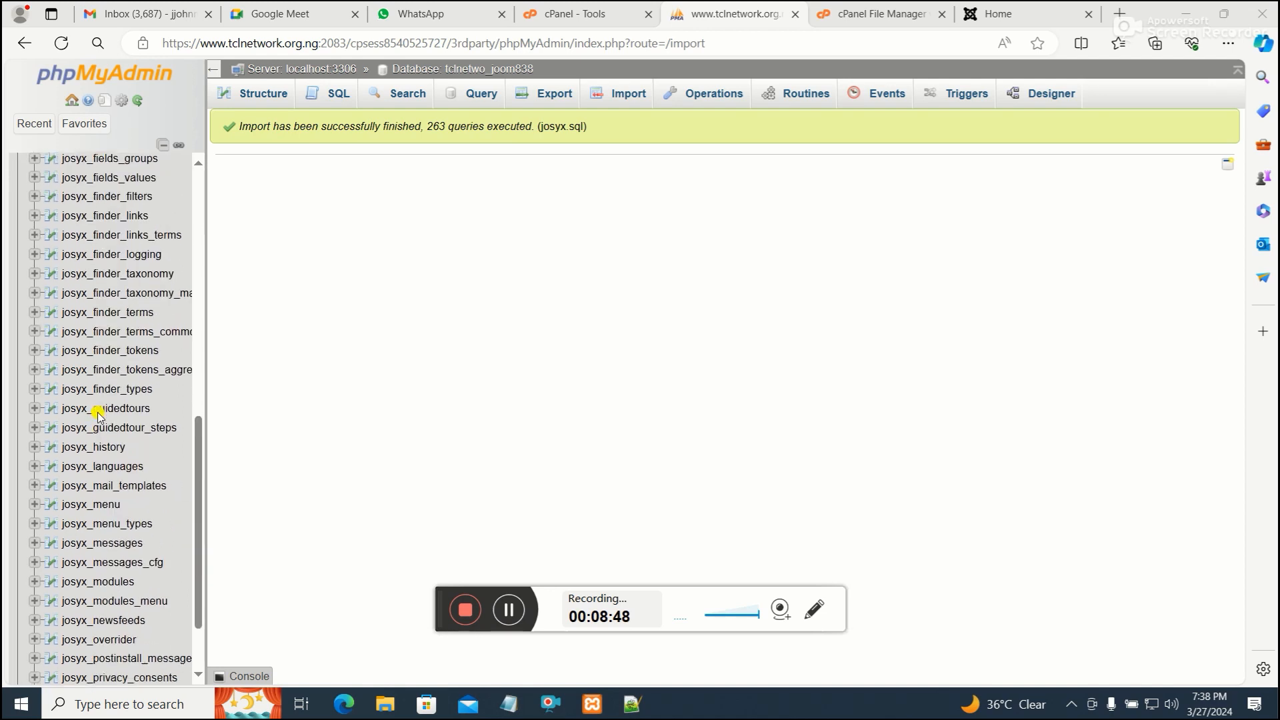
pyautogui.scroll(5, 89, 430)
pyautogui.scroll(1, 89, 432)
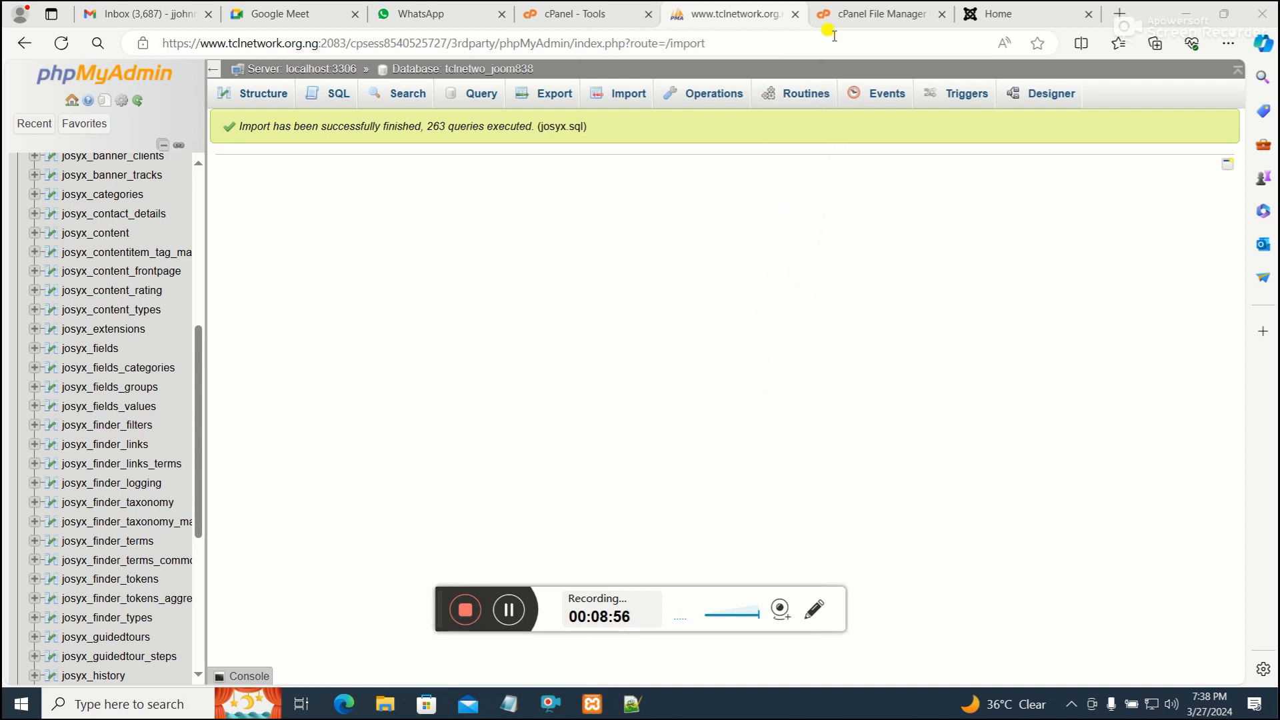
# Switch to the cPanel File Manager and open the joomla44 folder inside public_html
pyautogui.click(851, 20)
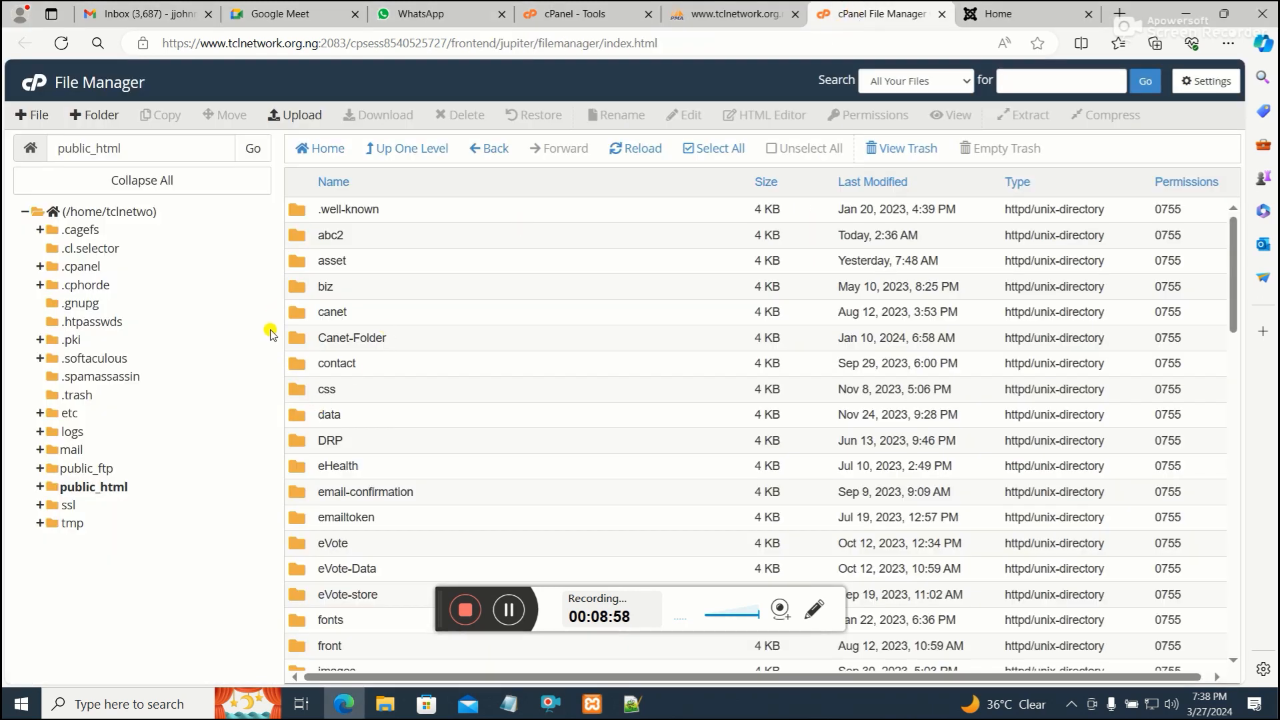
pyautogui.click(109, 490)
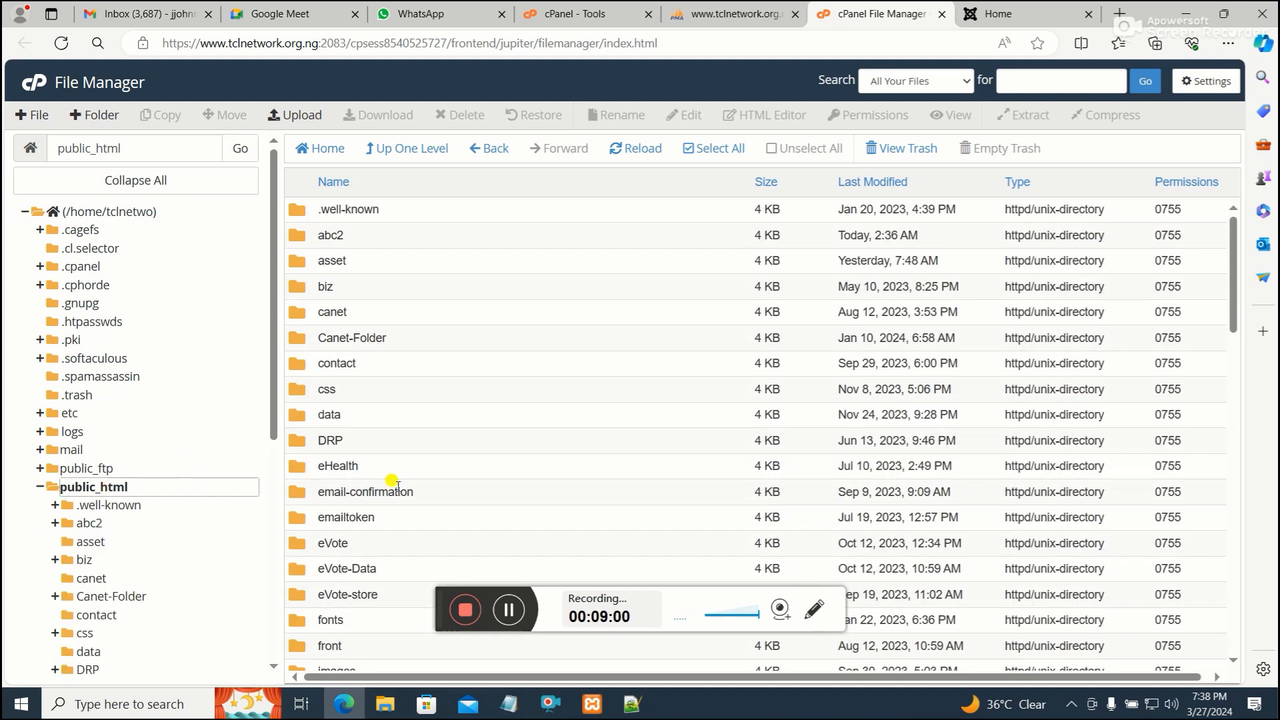
pyautogui.scroll(-8, 394, 480)
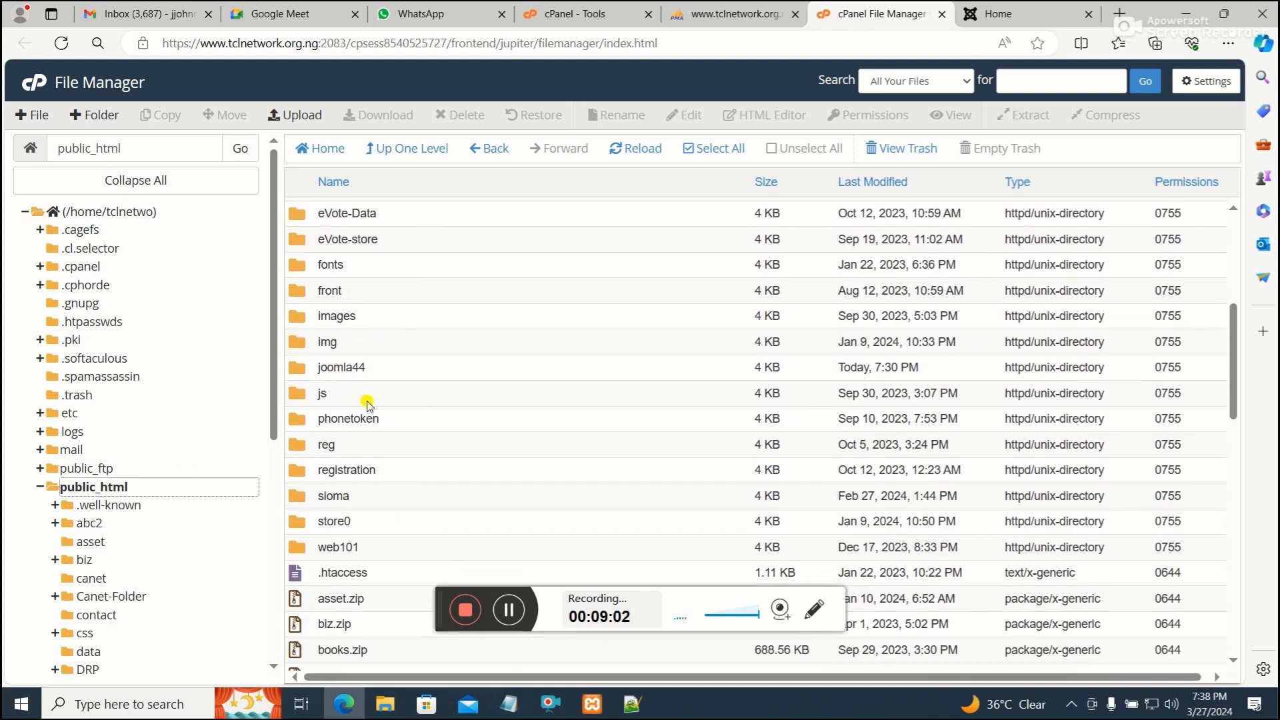
pyautogui.doubleClick(299, 368)
pyautogui.scroll(-3, 533, 408)
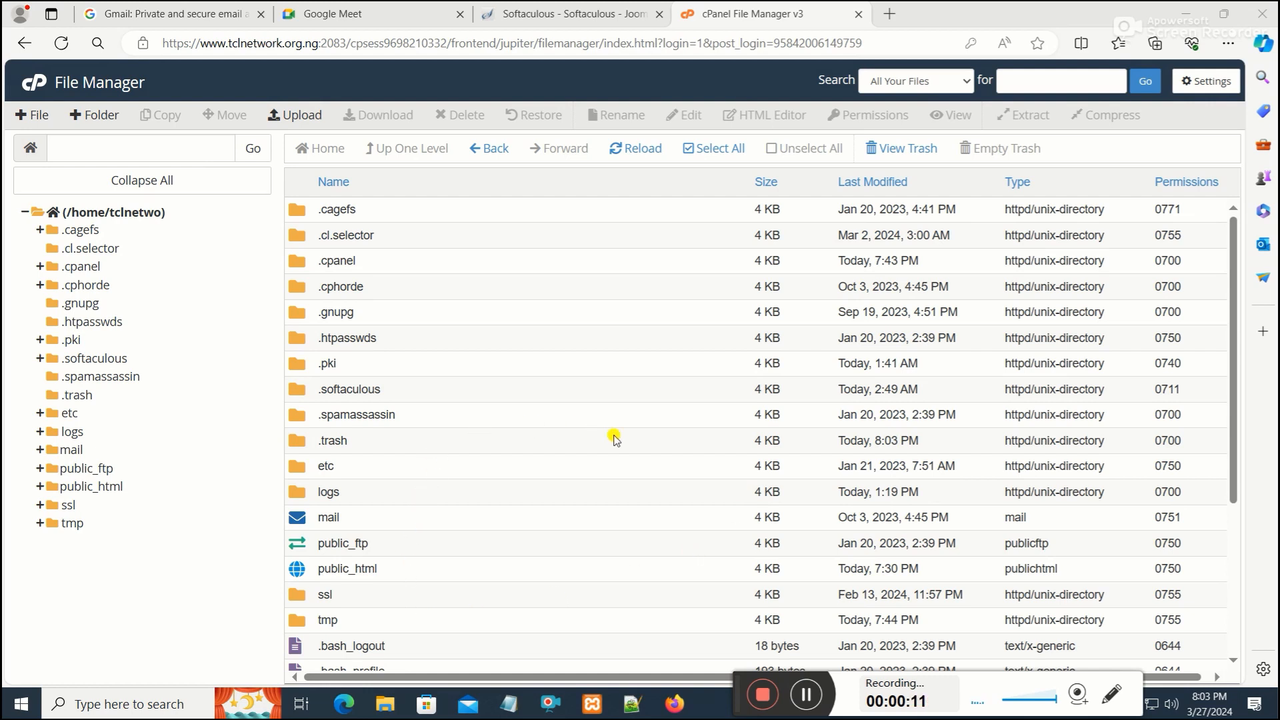
pyautogui.click(888, 14)
pyautogui.write('www')
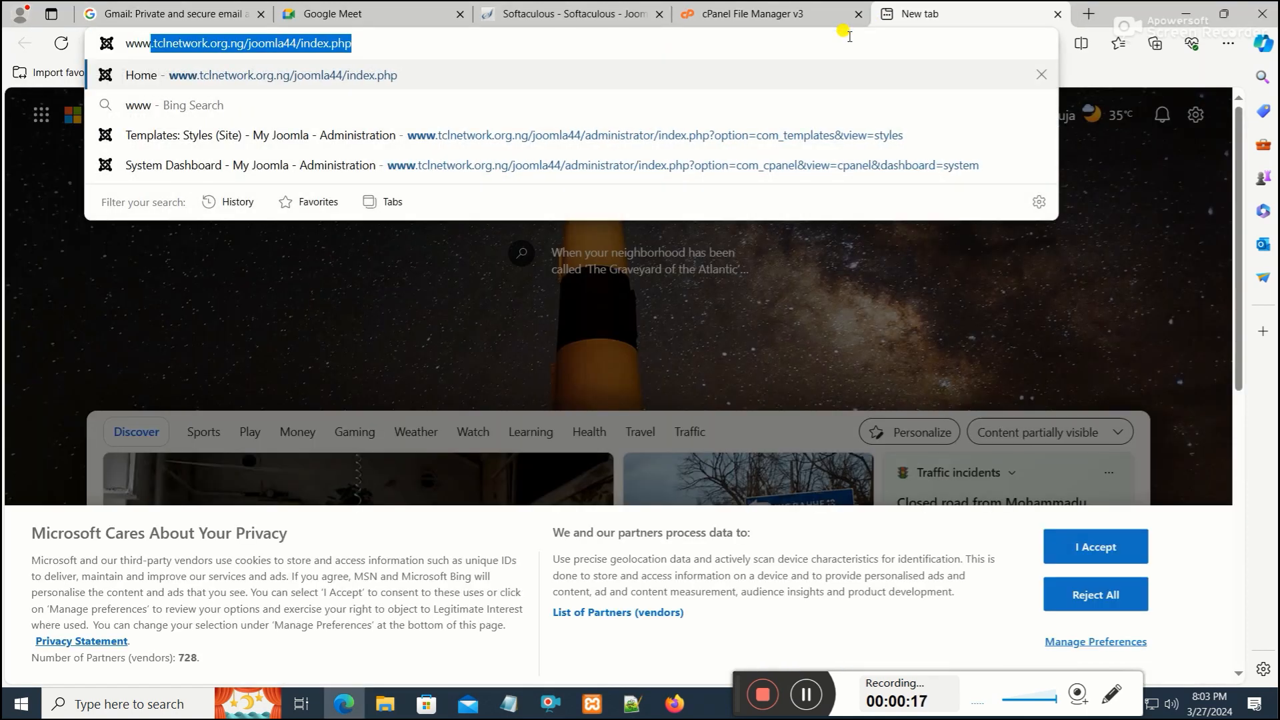
pyautogui.press('Right')
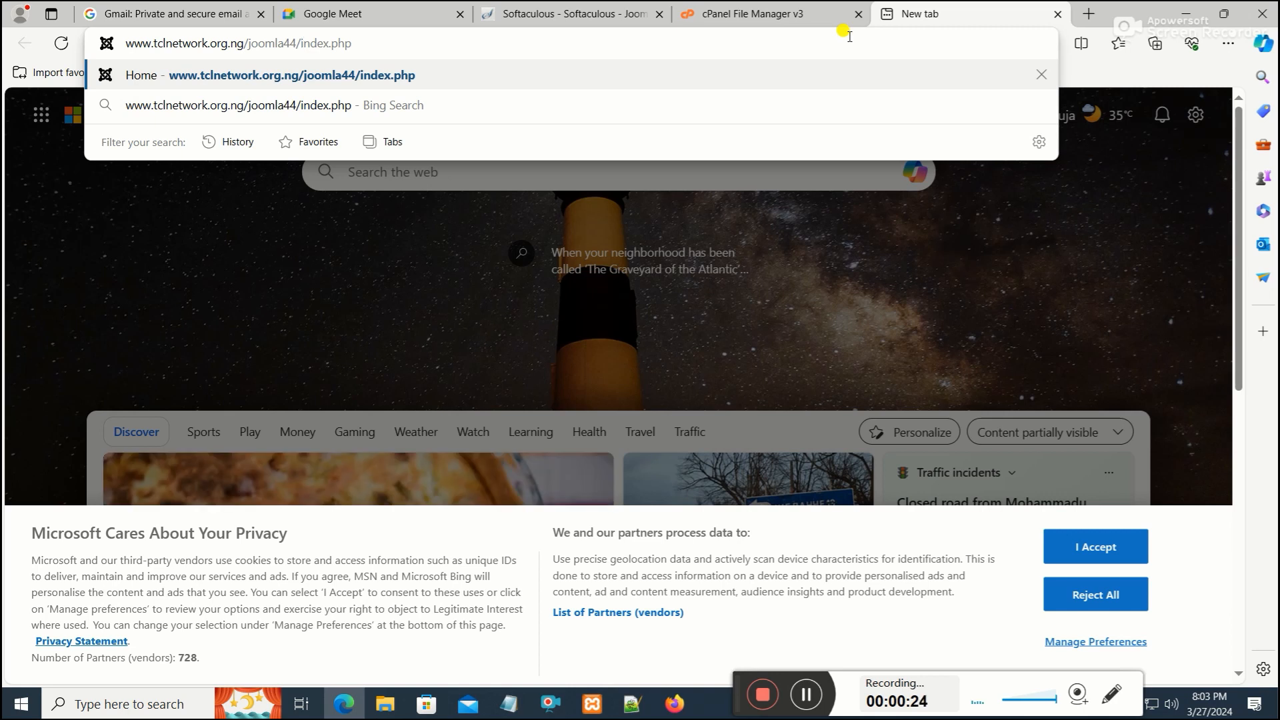
pyautogui.write('admi')
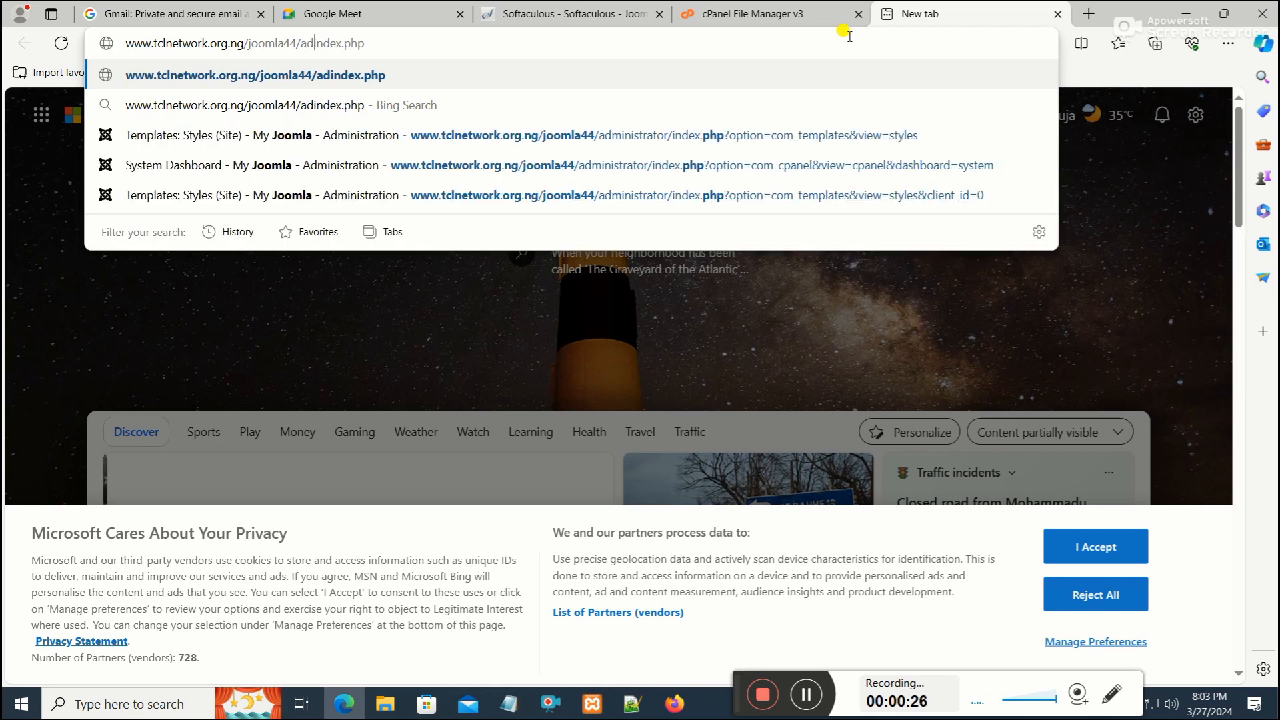
pyautogui.write('nistrator')
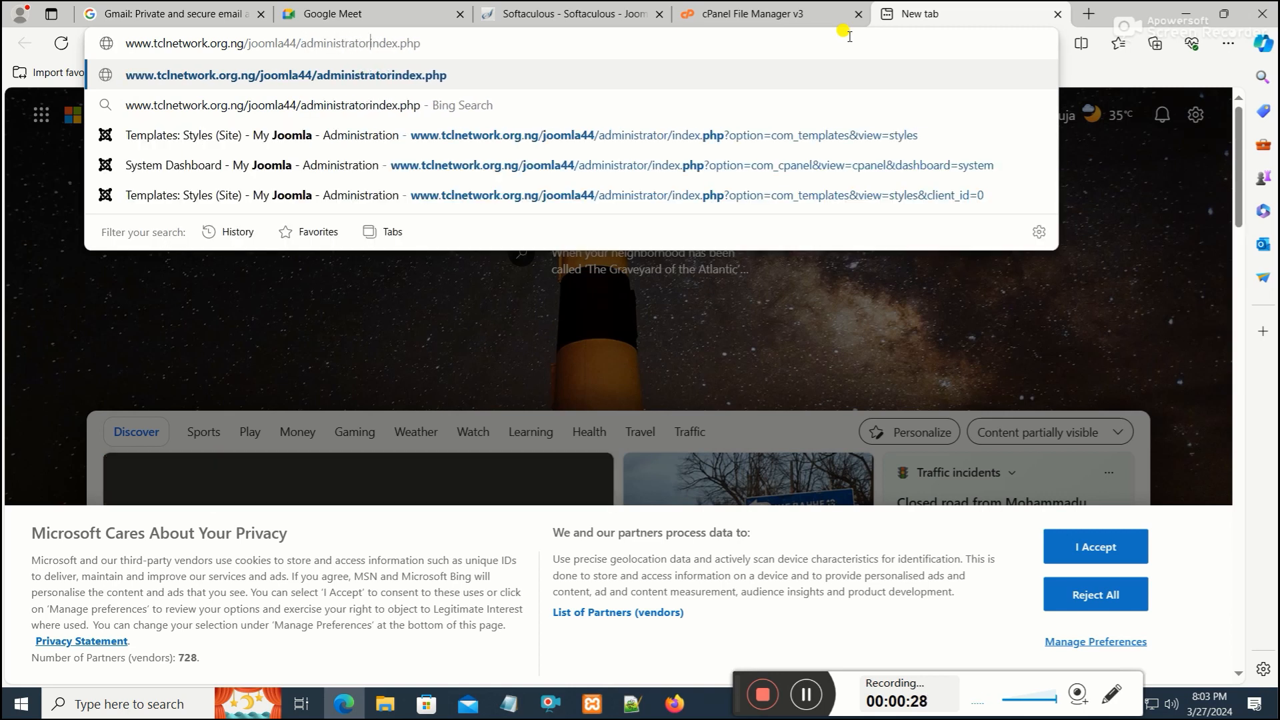
pyautogui.write('/')
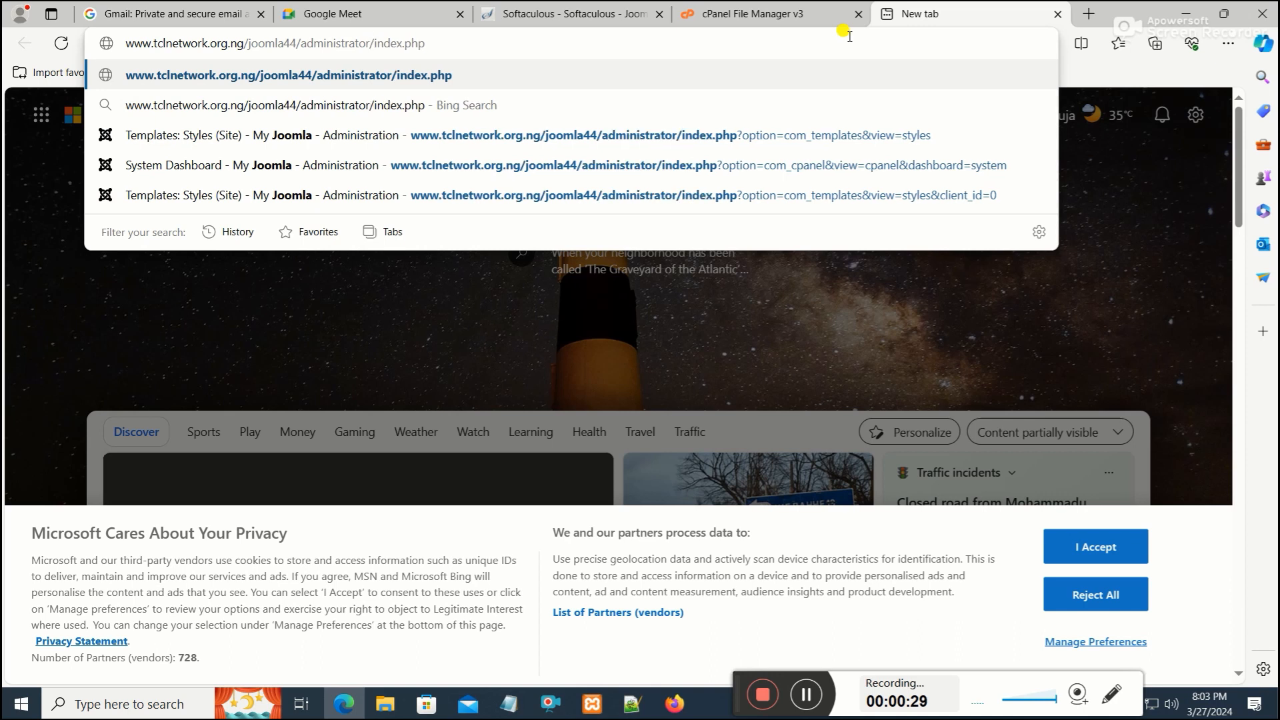
pyautogui.press('Return')
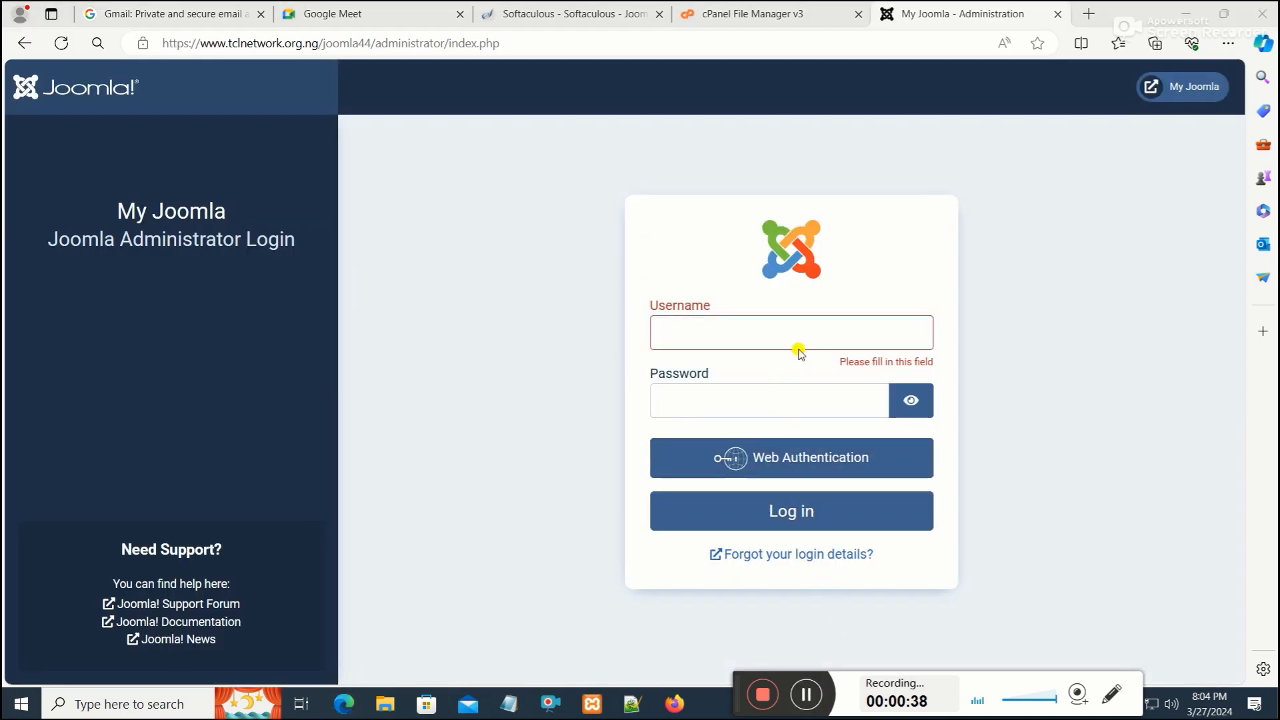
# Log in to the Joomla administrator as admin with the account password, dismissing the browser's save-password offer
pyautogui.click(801, 333)
pyautogui.write('admin')
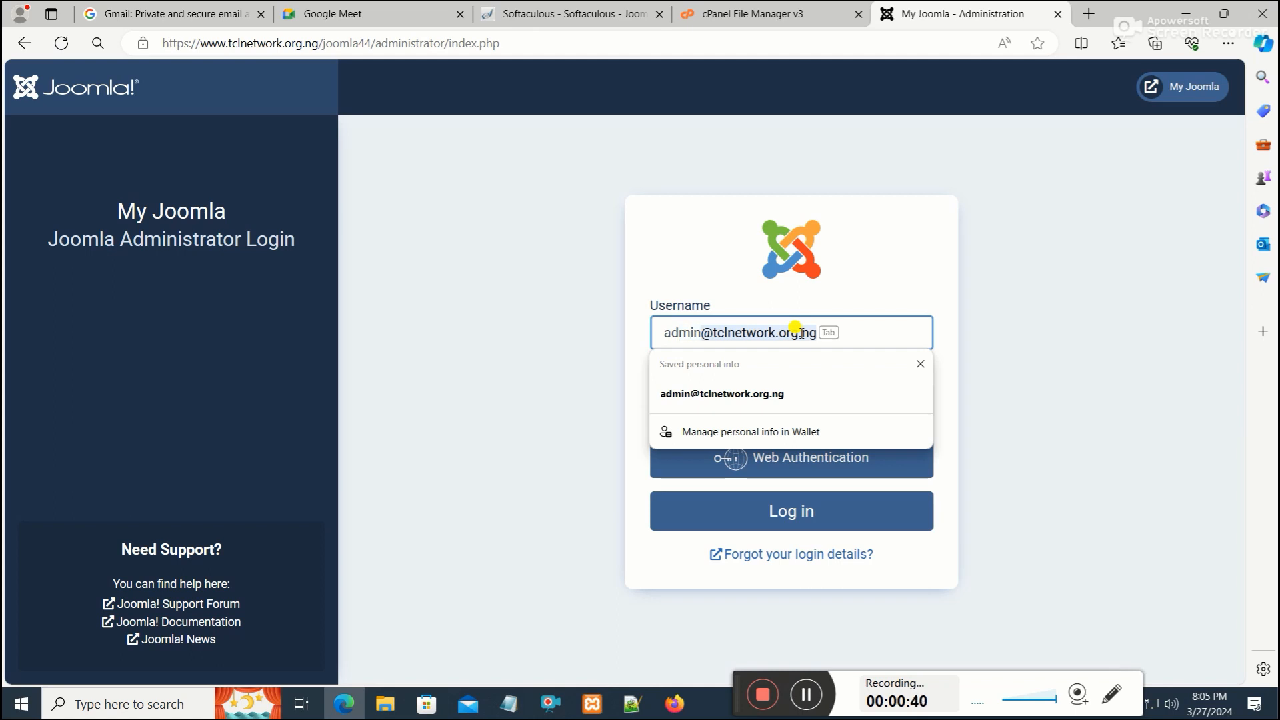
pyautogui.press('Delete')
pyautogui.press('Return')
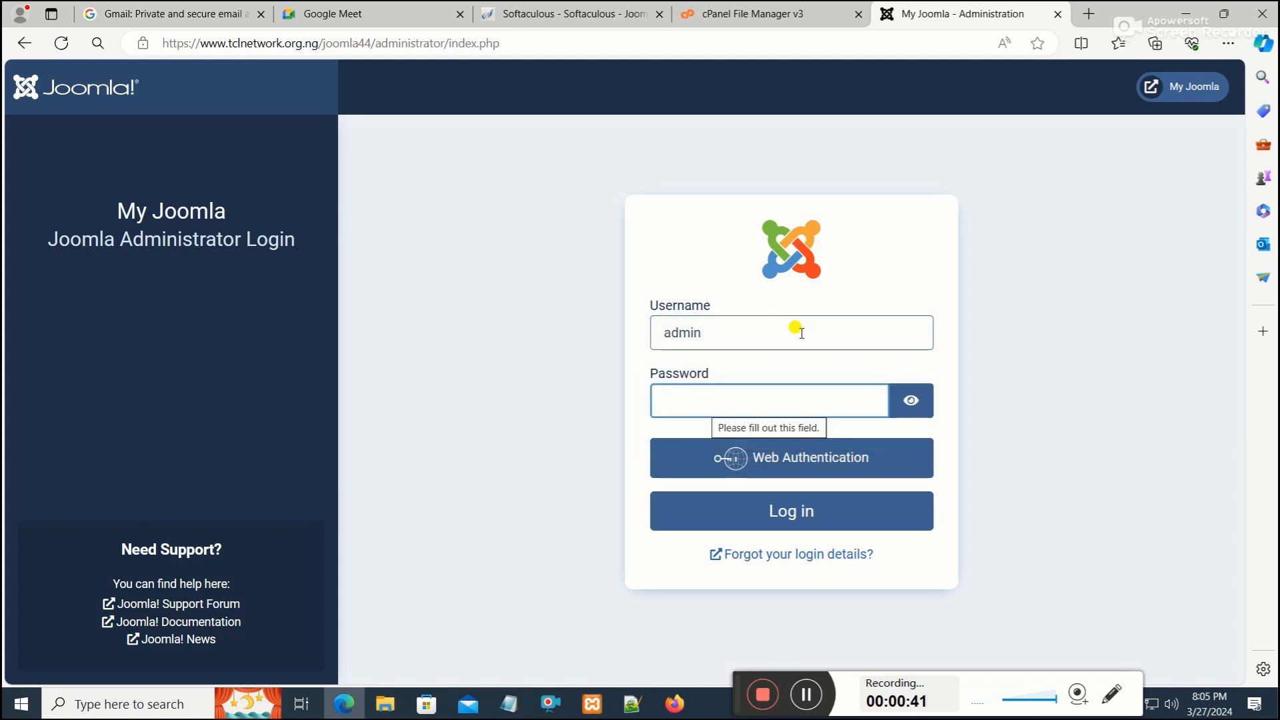
pyautogui.write('a')
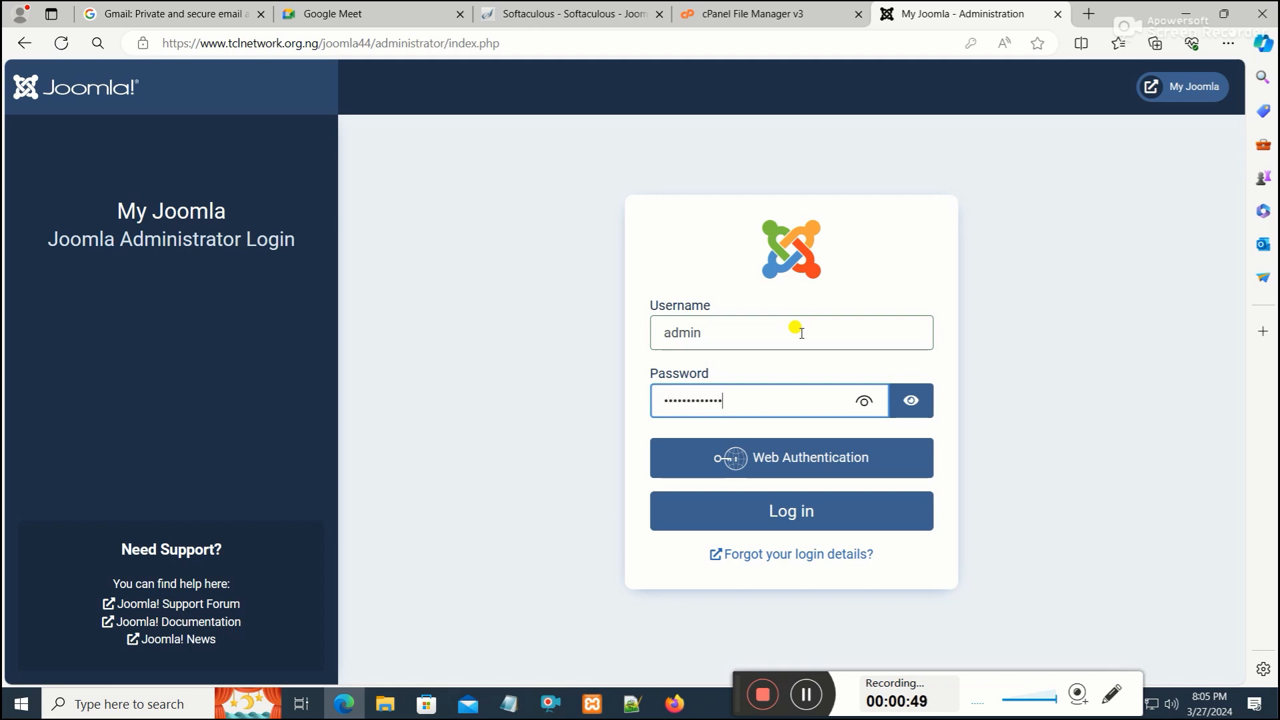
pyautogui.write('***')
pyautogui.click(809, 511)
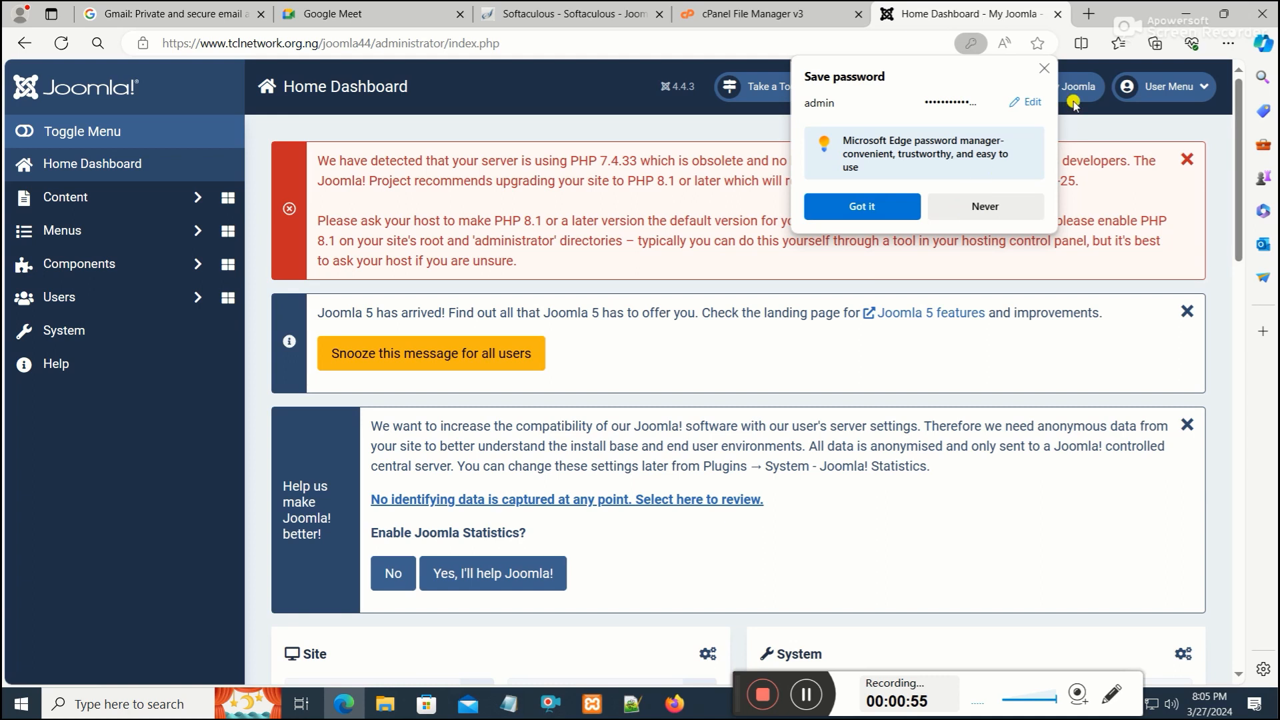
pyautogui.click(1044, 69)
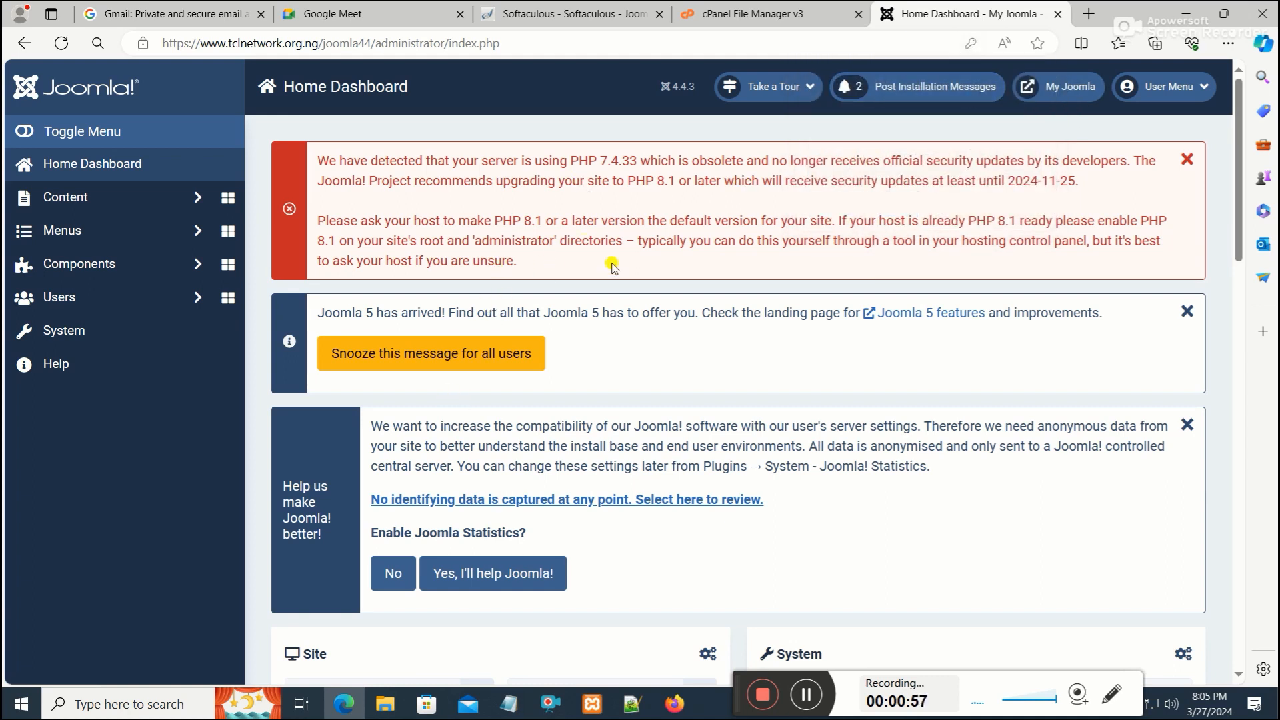
# Install the theme-200293-j4 template package from the Joomla5 folder through the extension installer
pyautogui.scroll(-3, 585, 324)
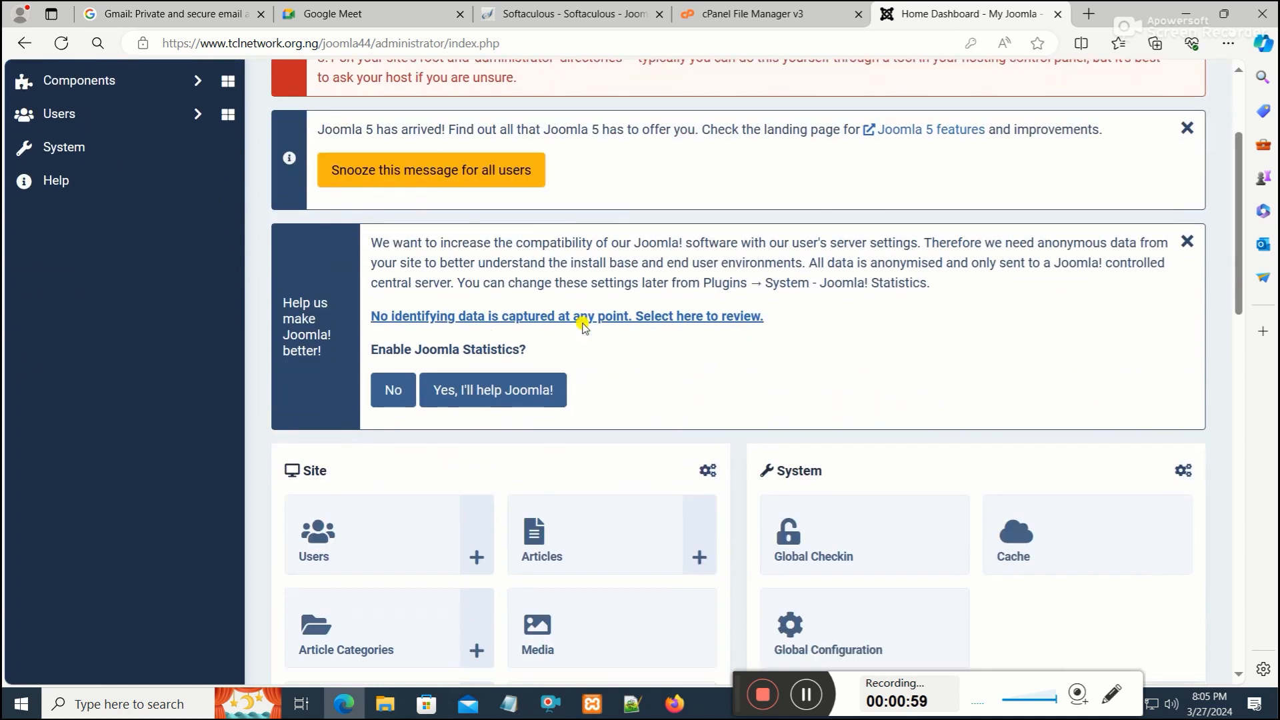
pyautogui.scroll(3, 333, 340)
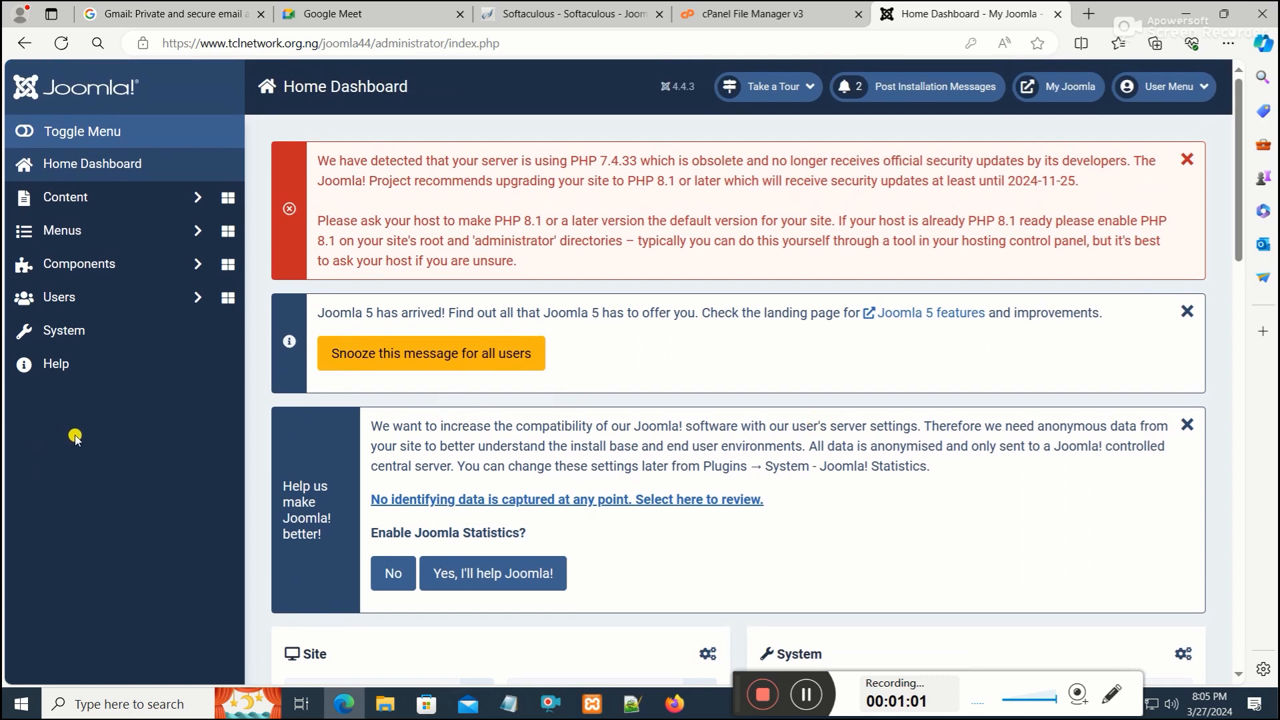
pyautogui.scroll(-3, 86, 402)
pyautogui.scroll(3, 99, 403)
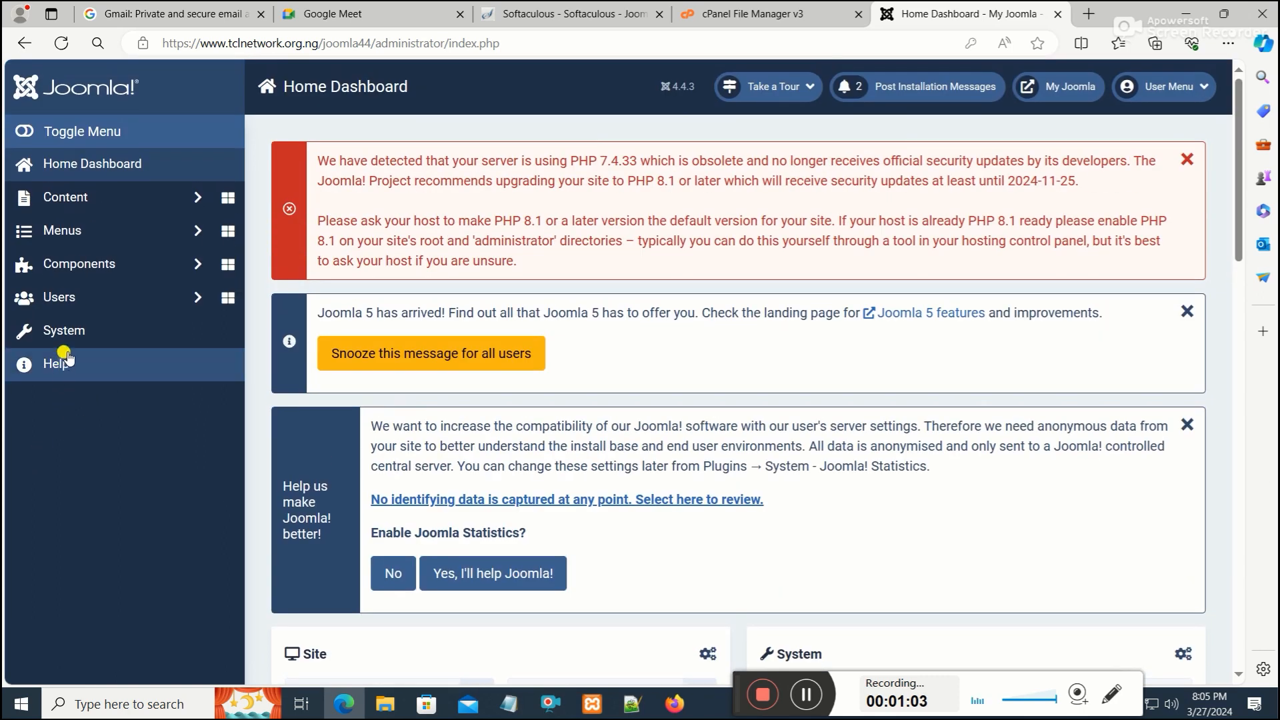
pyautogui.click(75, 331)
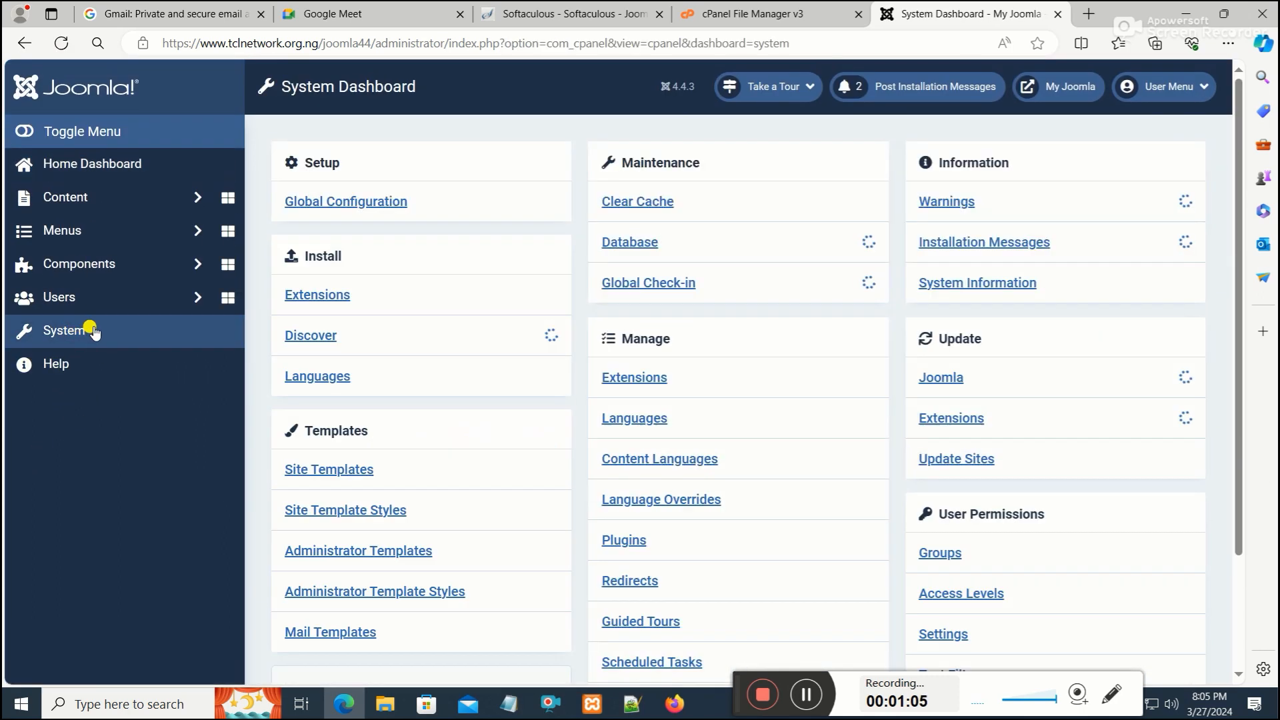
pyautogui.scroll(-3, 363, 371)
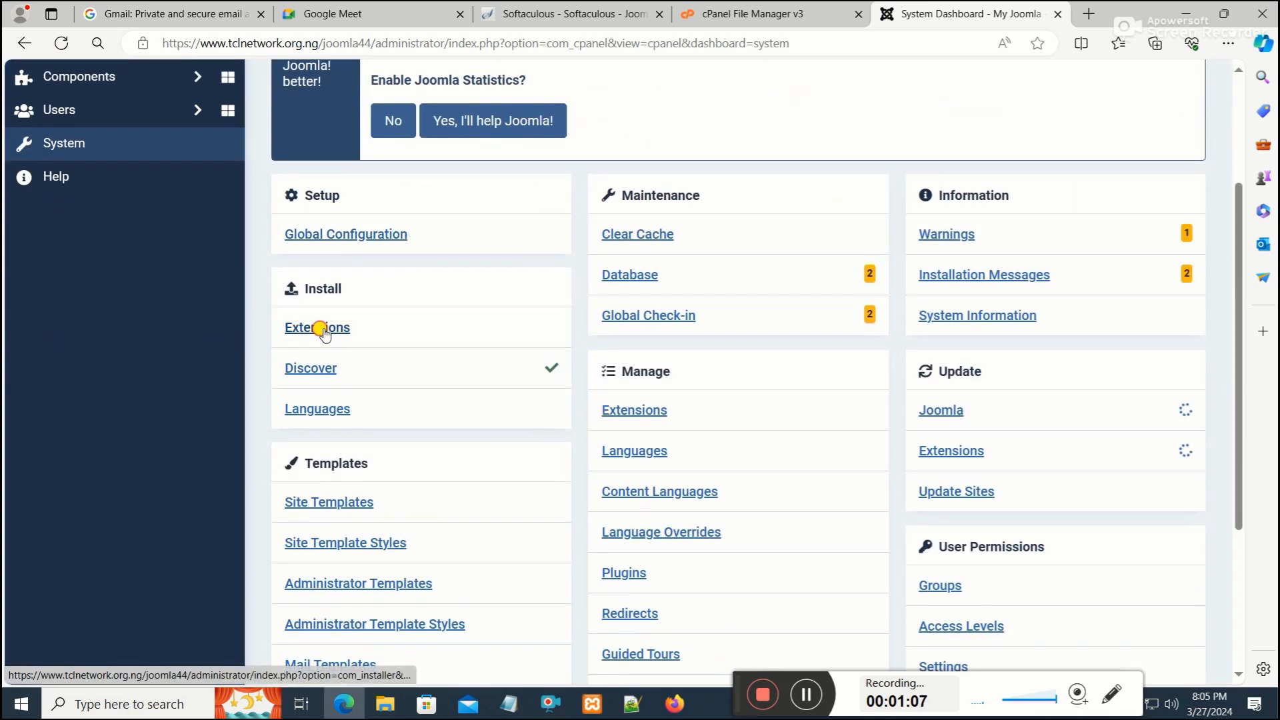
pyautogui.click(322, 329)
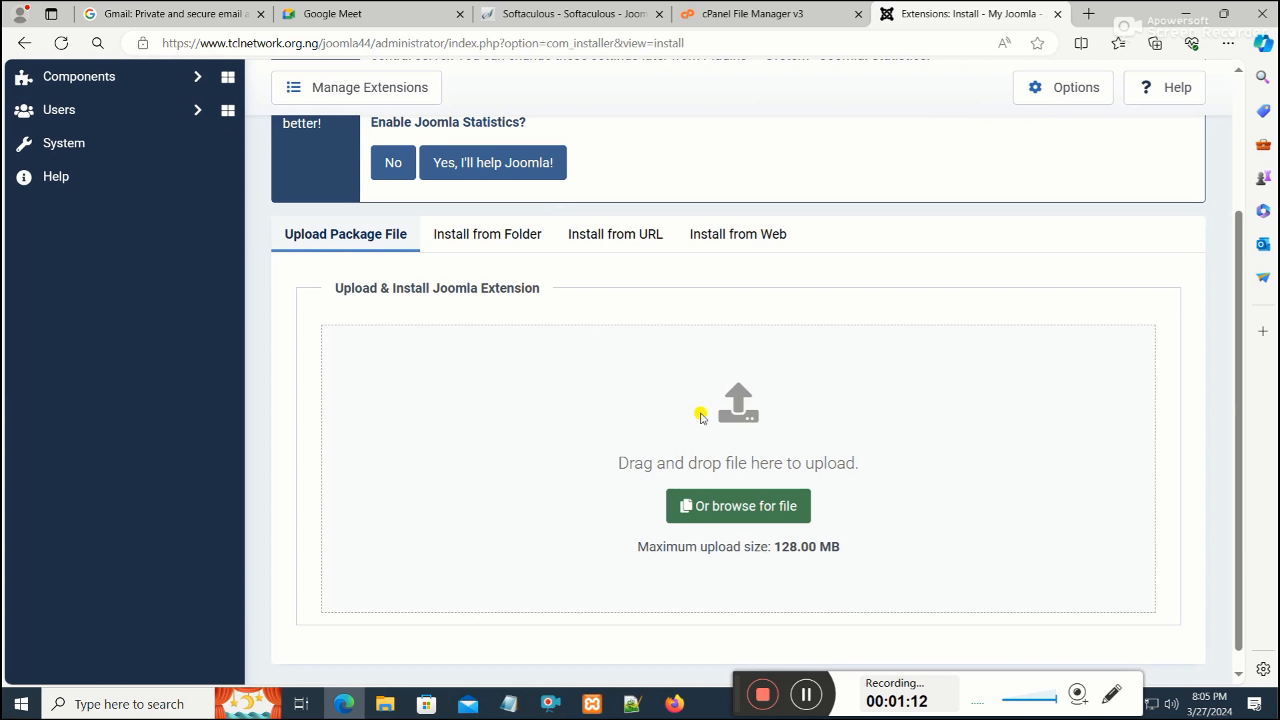
pyautogui.scroll(1, 701, 415)
pyautogui.scroll(1, 702, 415)
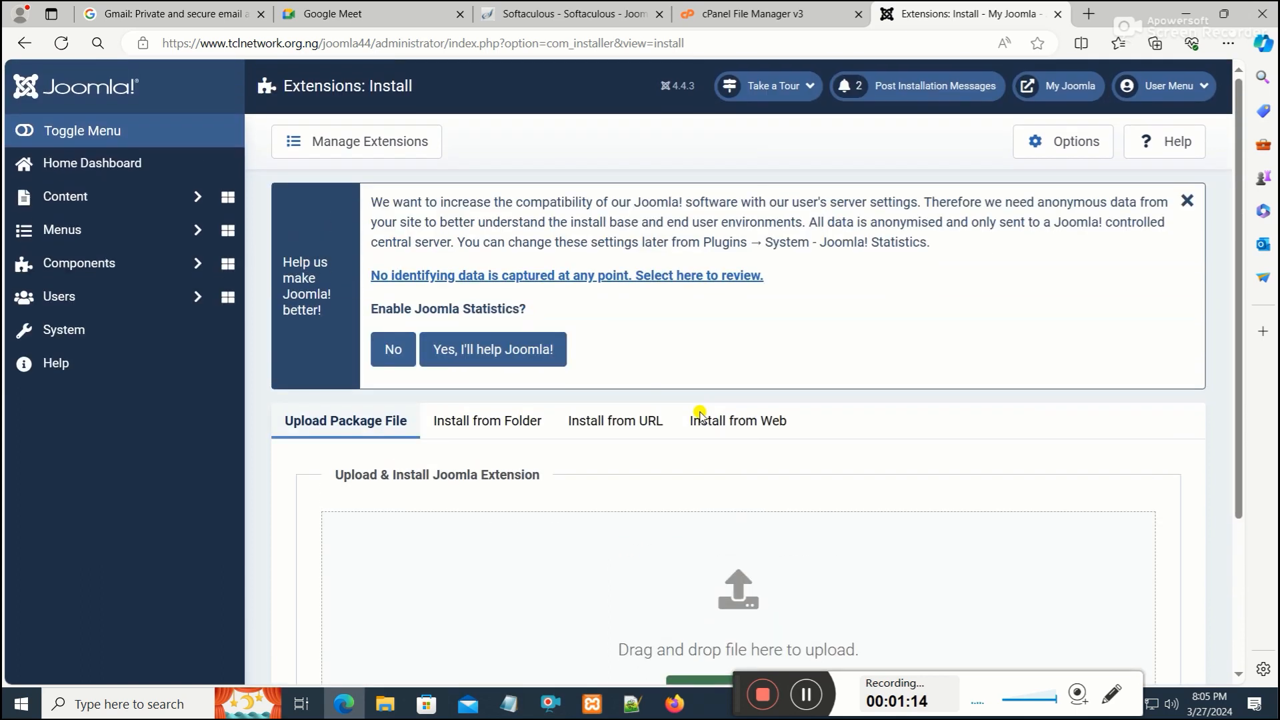
pyautogui.scroll(-2, 700, 414)
pyautogui.click(754, 510)
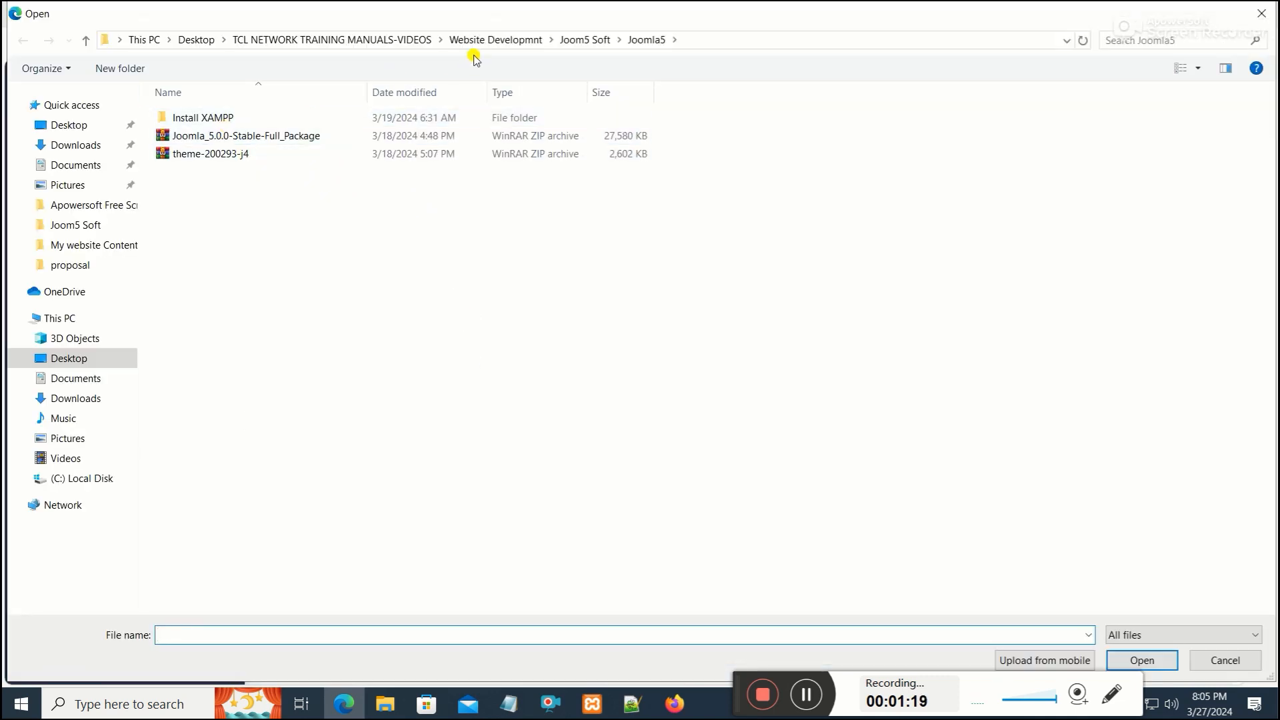
pyautogui.doubleClick(227, 154)
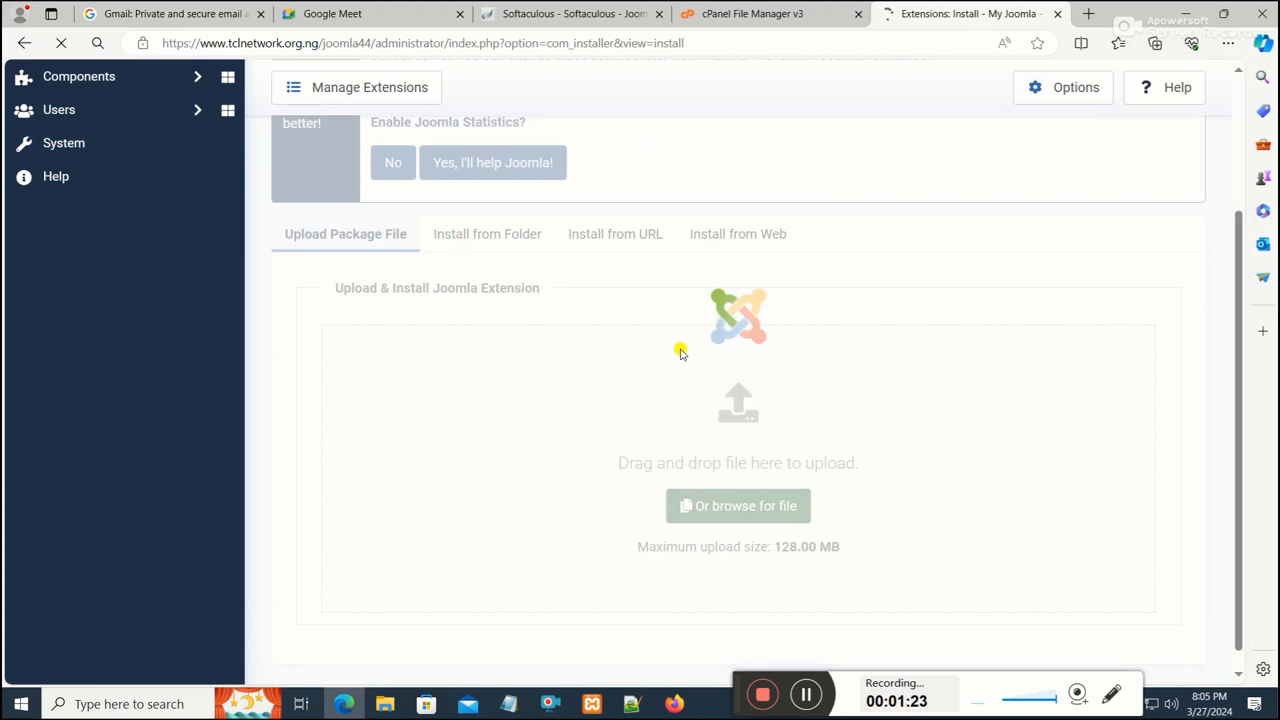
pyautogui.scroll(1, 728, 352)
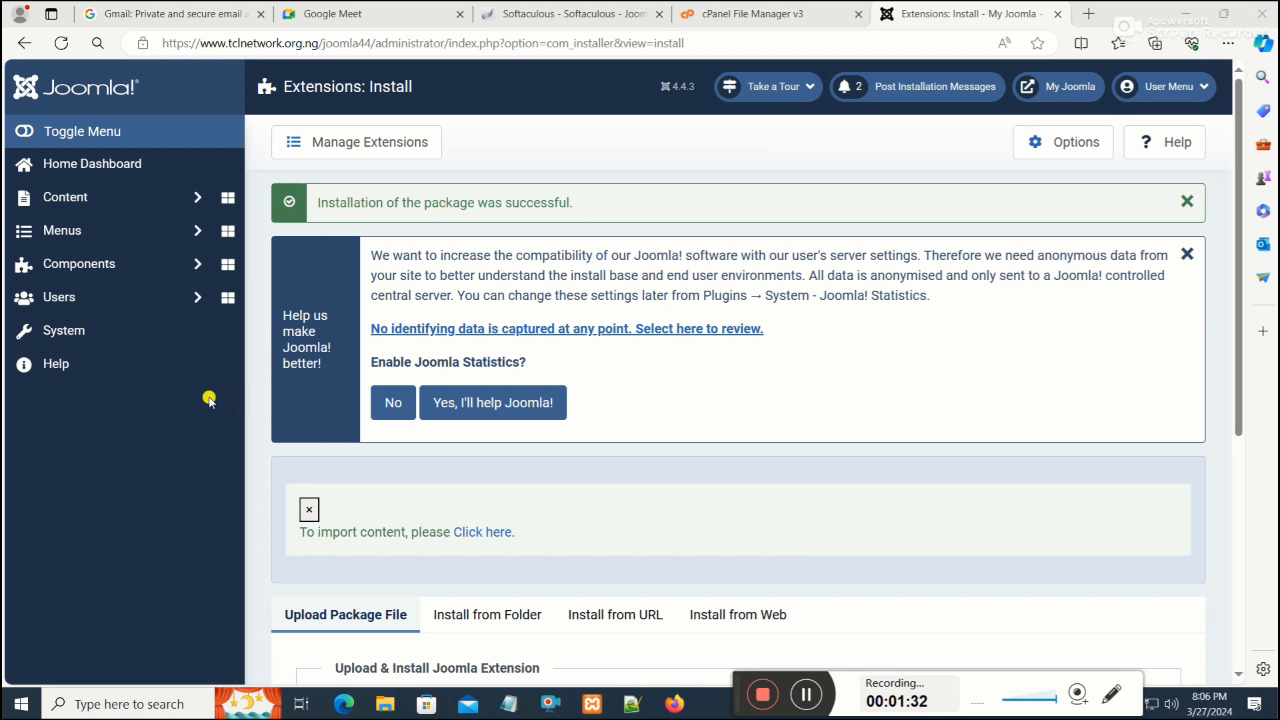
# Open the site template styles list to check which template is the default
pyautogui.click(70, 339)
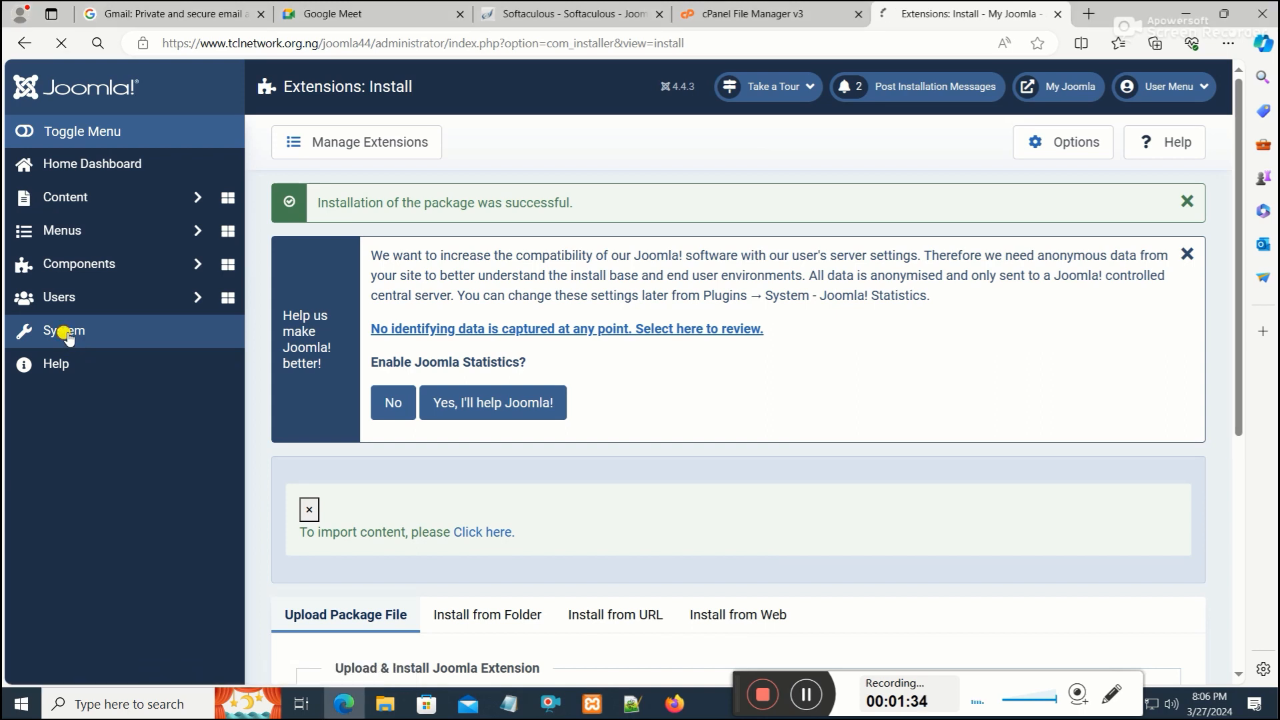
pyautogui.scroll(-3, 442, 409)
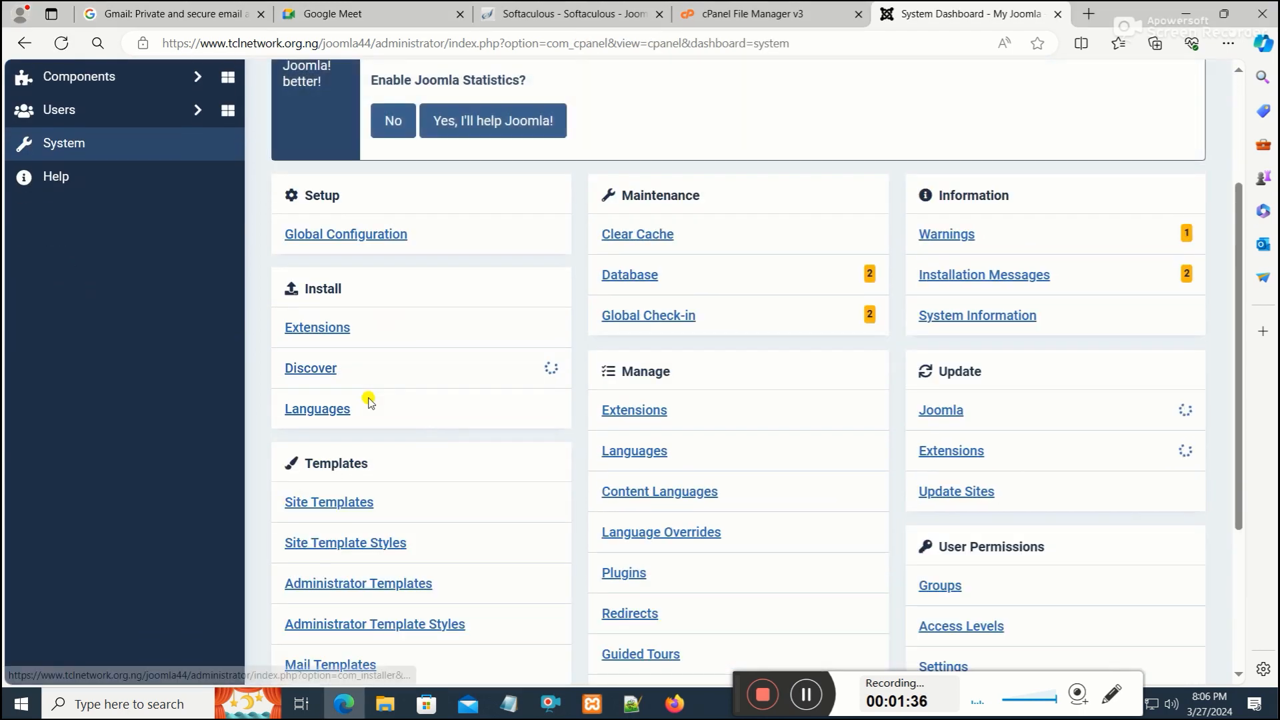
pyautogui.scroll(-4, 368, 402)
pyautogui.click(370, 306)
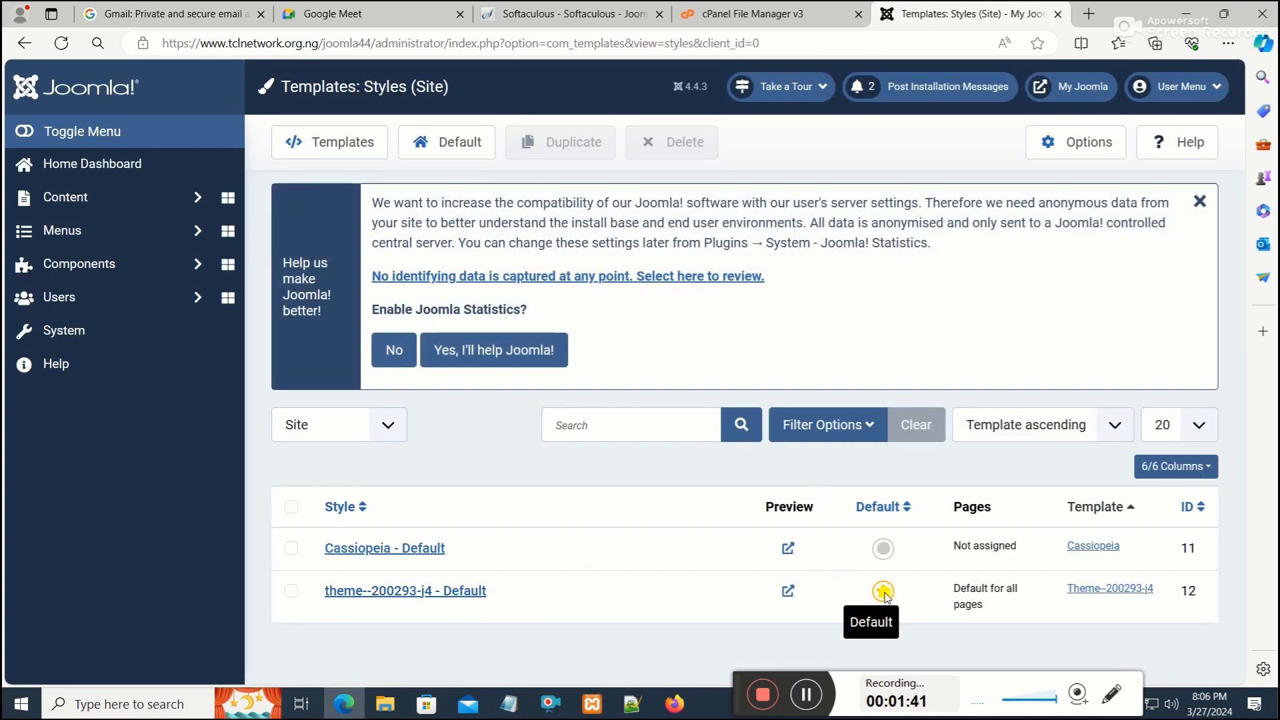
pyautogui.click(1083, 88)
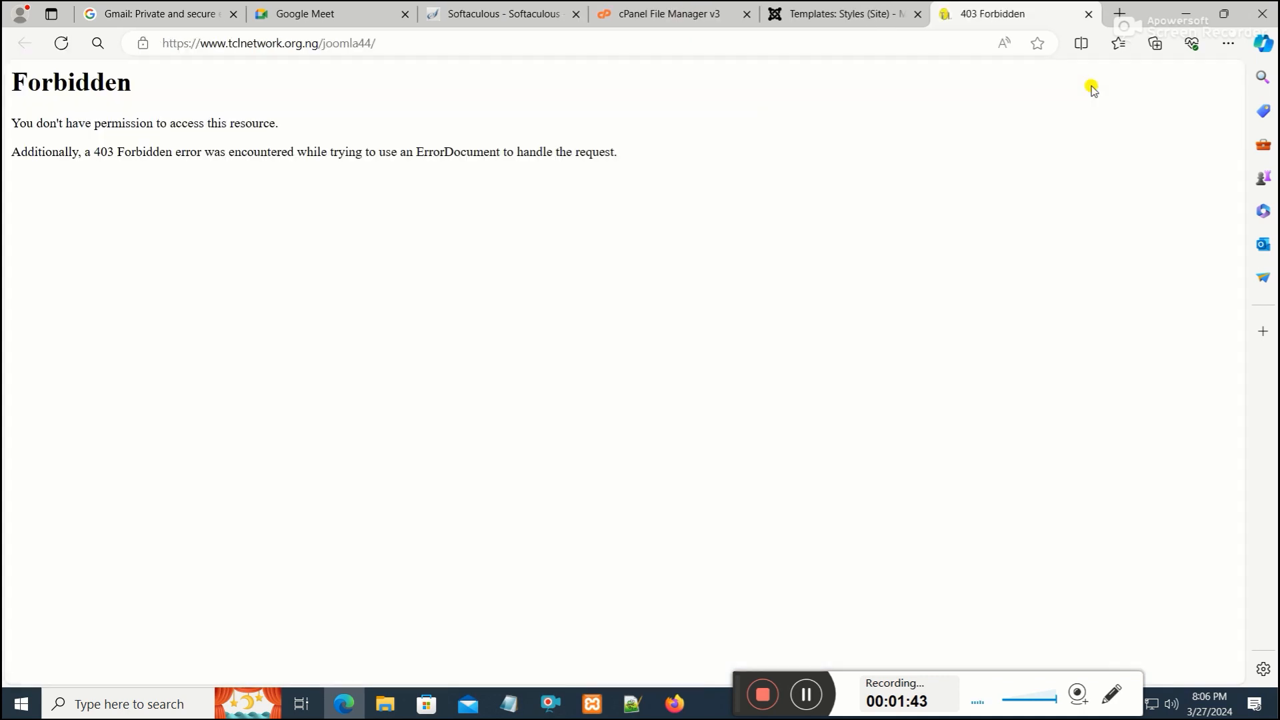
pyautogui.click(540, 38)
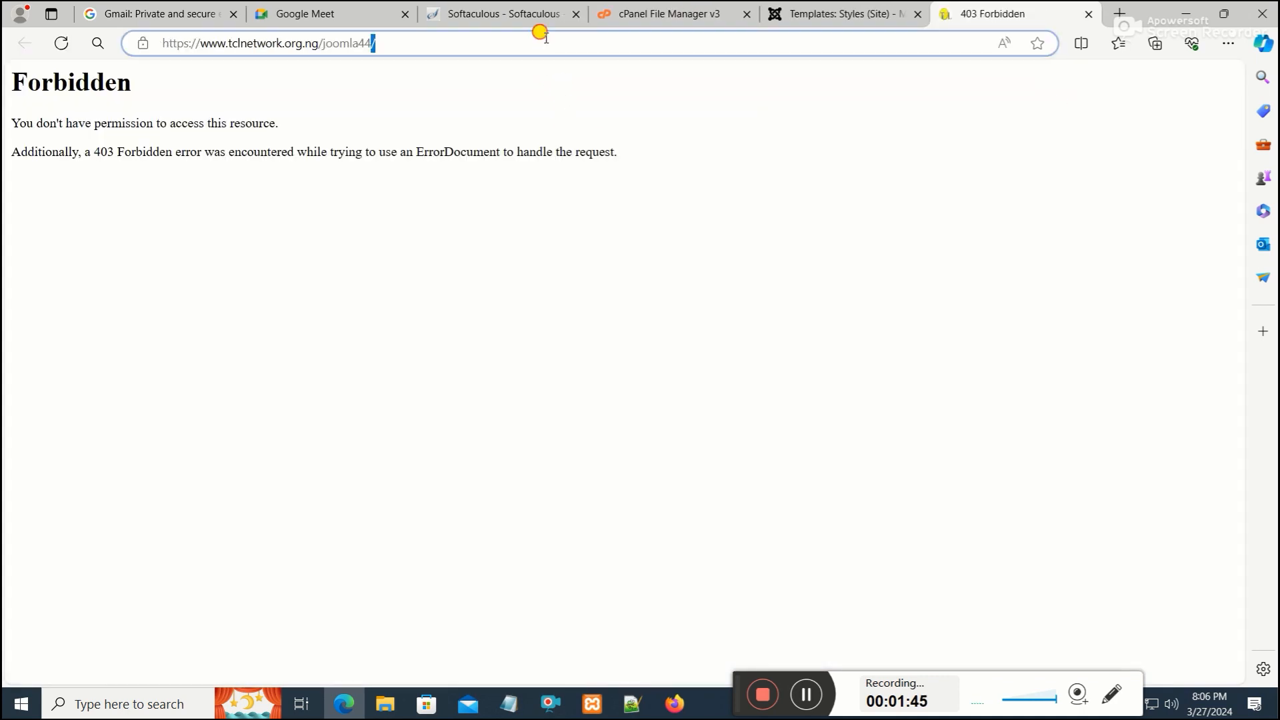
pyautogui.click(550, 36)
pyautogui.write('index.php')
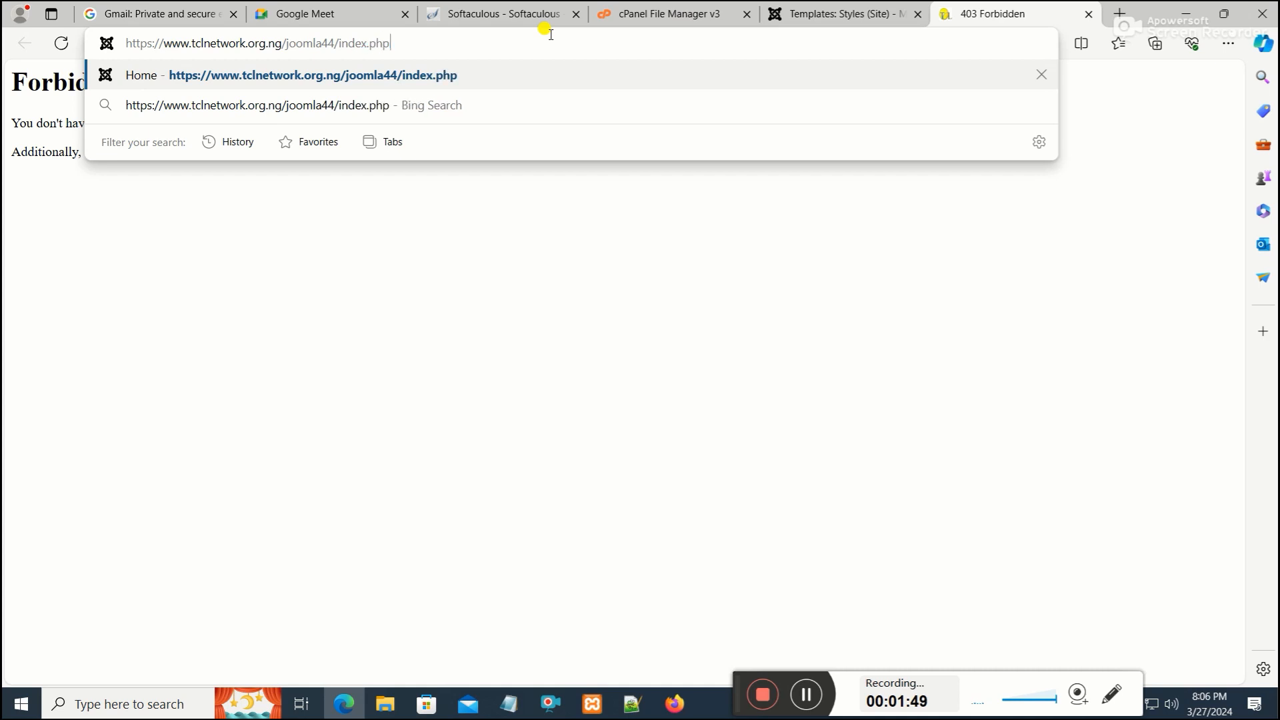
pyautogui.press('Return')
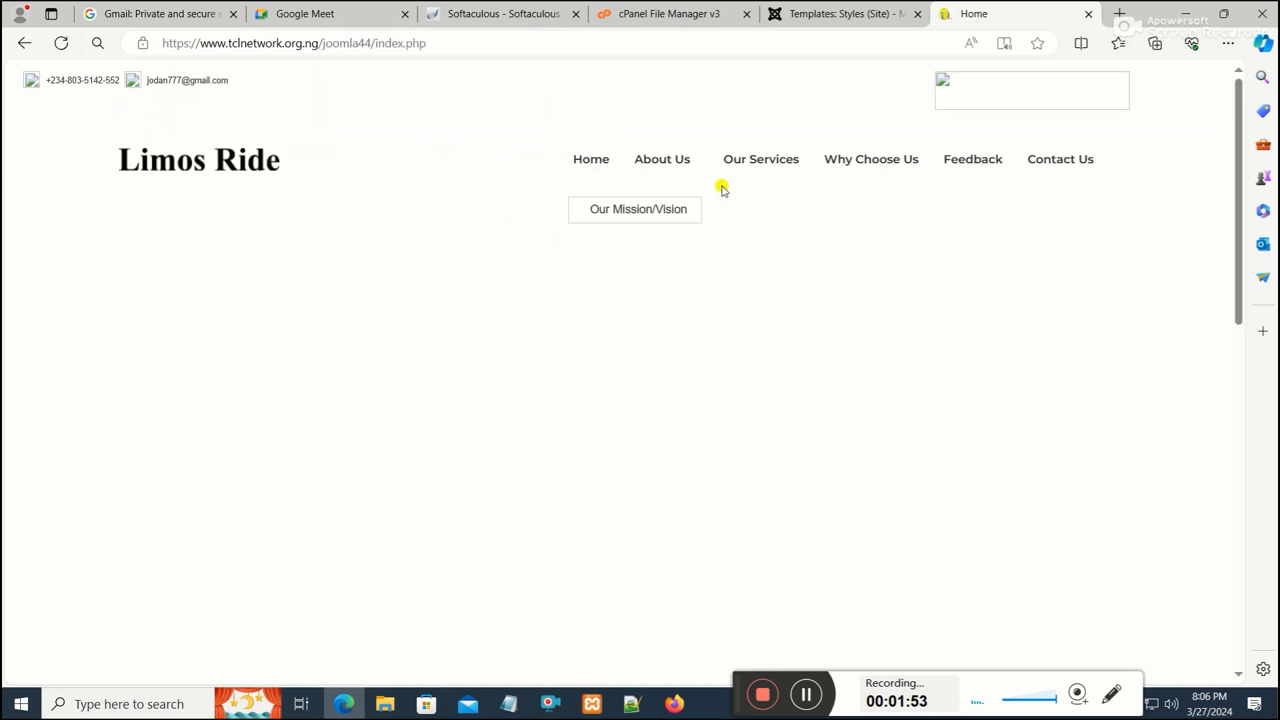
# Return to the File Manager tab and browse into public_html/joomla44
pyautogui.click(829, 16)
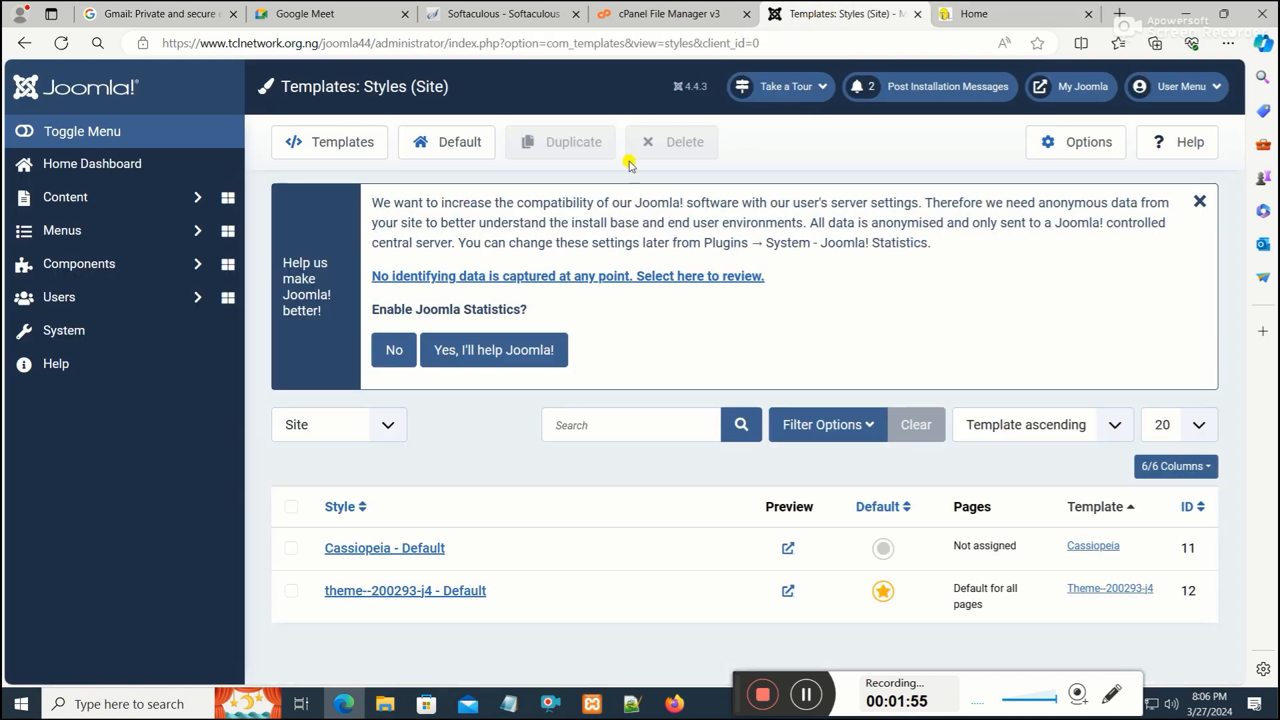
pyautogui.click(654, 13)
pyautogui.scroll(-2, 470, 376)
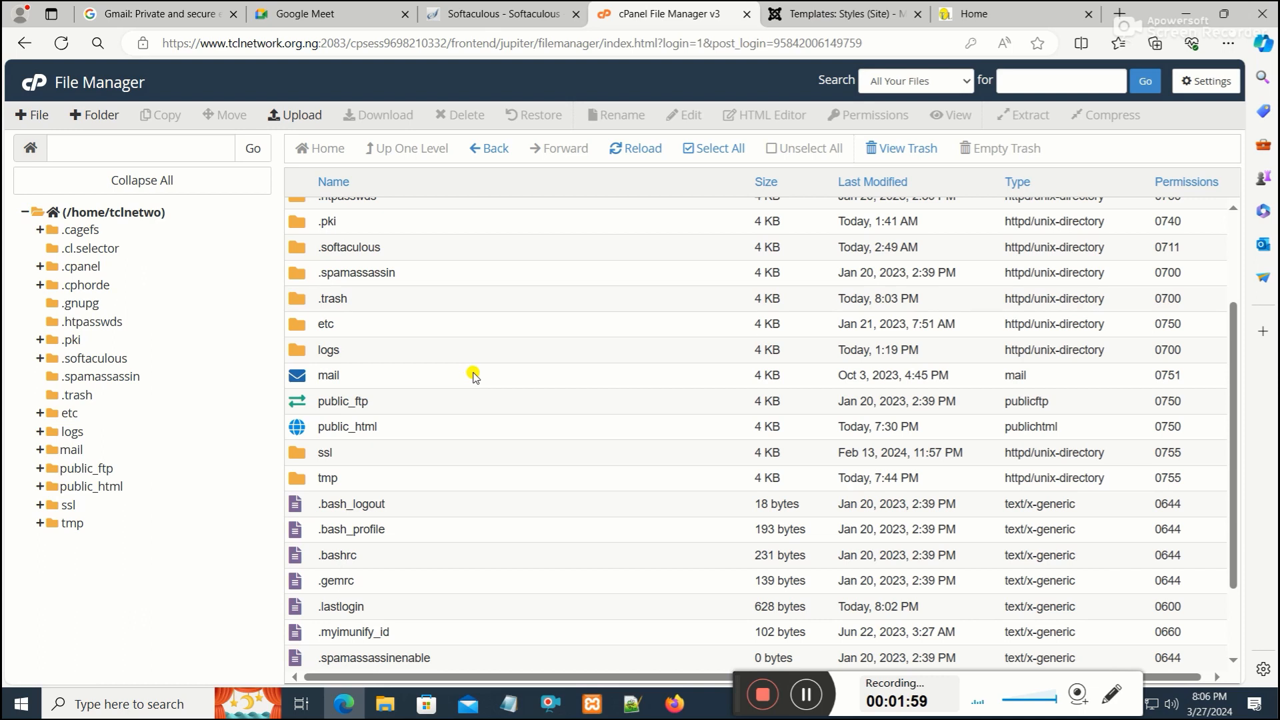
pyautogui.scroll(1, 491, 417)
pyautogui.click(313, 499)
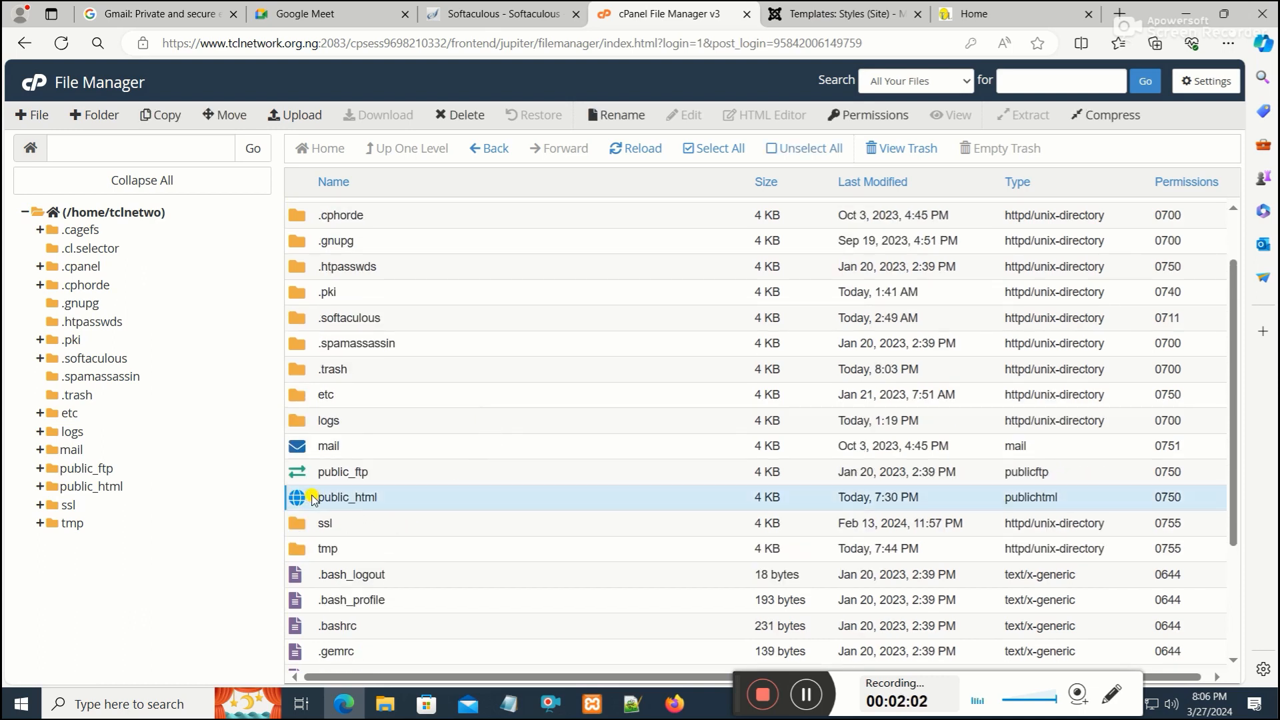
pyautogui.doubleClick(307, 498)
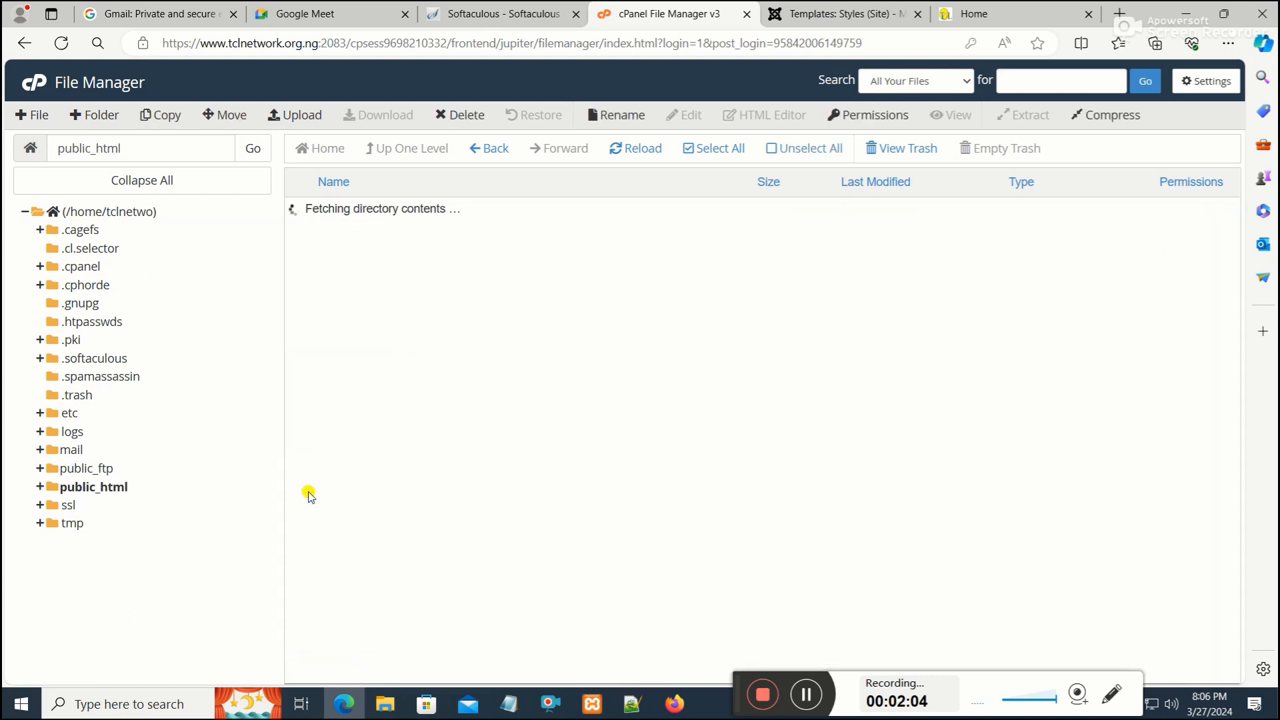
pyautogui.scroll(-2, 386, 420)
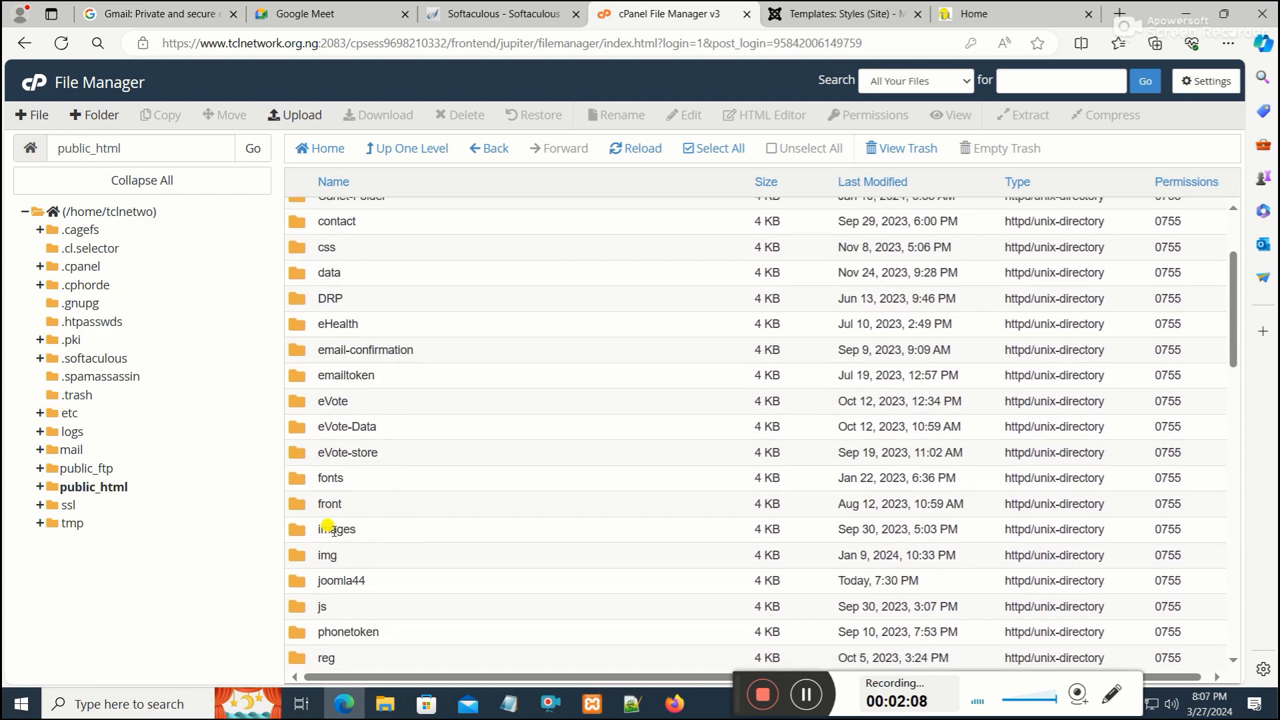
pyautogui.scroll(2, 330, 525)
pyautogui.scroll(-4, 324, 540)
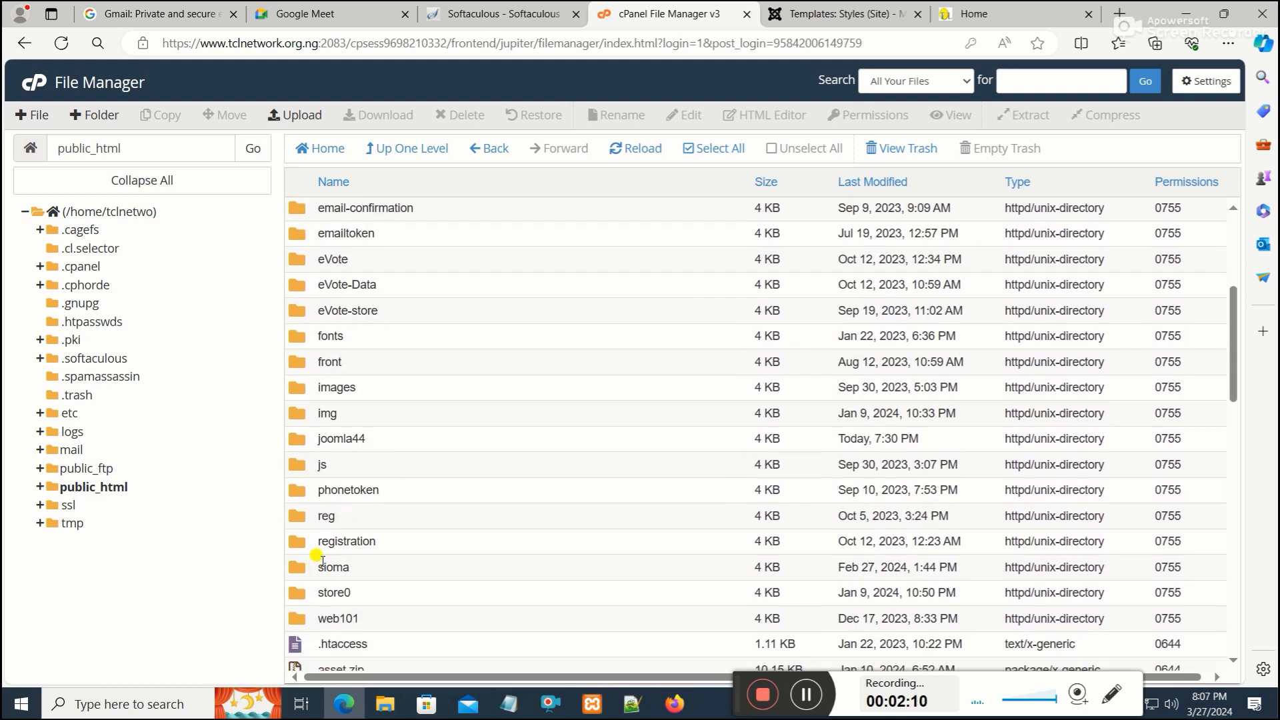
pyautogui.doubleClick(305, 445)
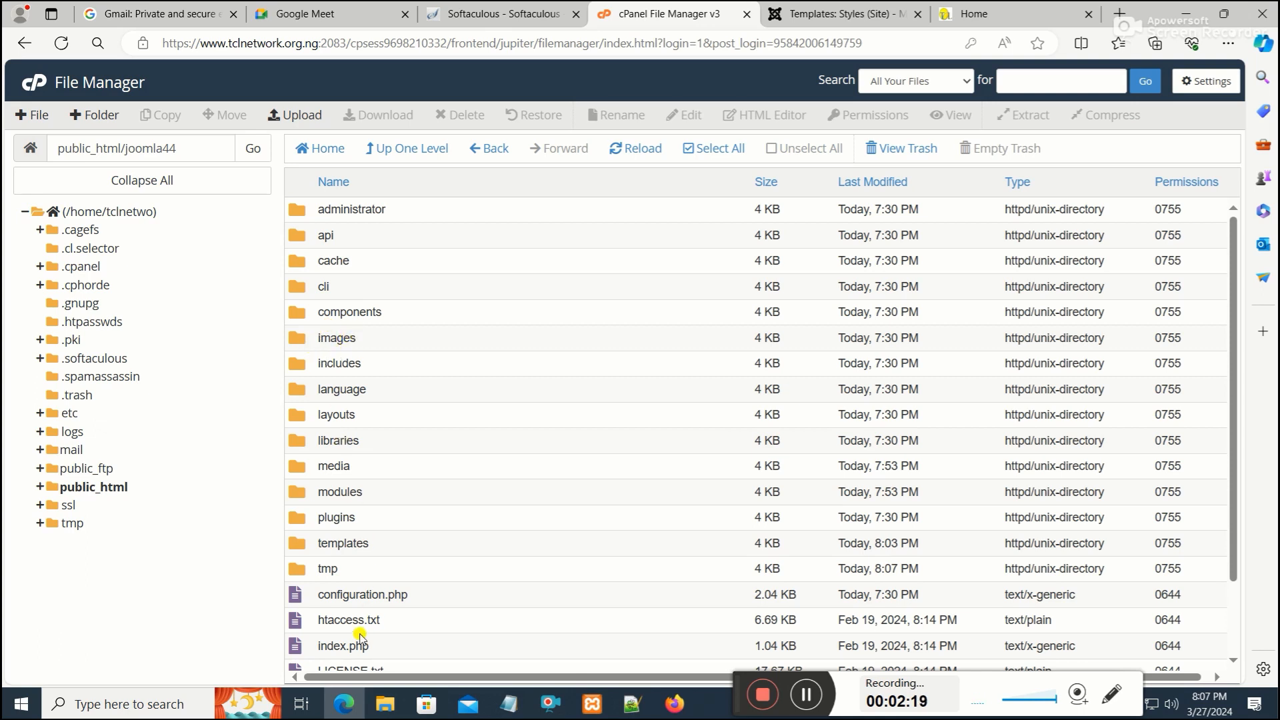
# Open the server's templates folder and delete the theme--200293-j4 folder to the trash
pyautogui.doubleClick(297, 541)
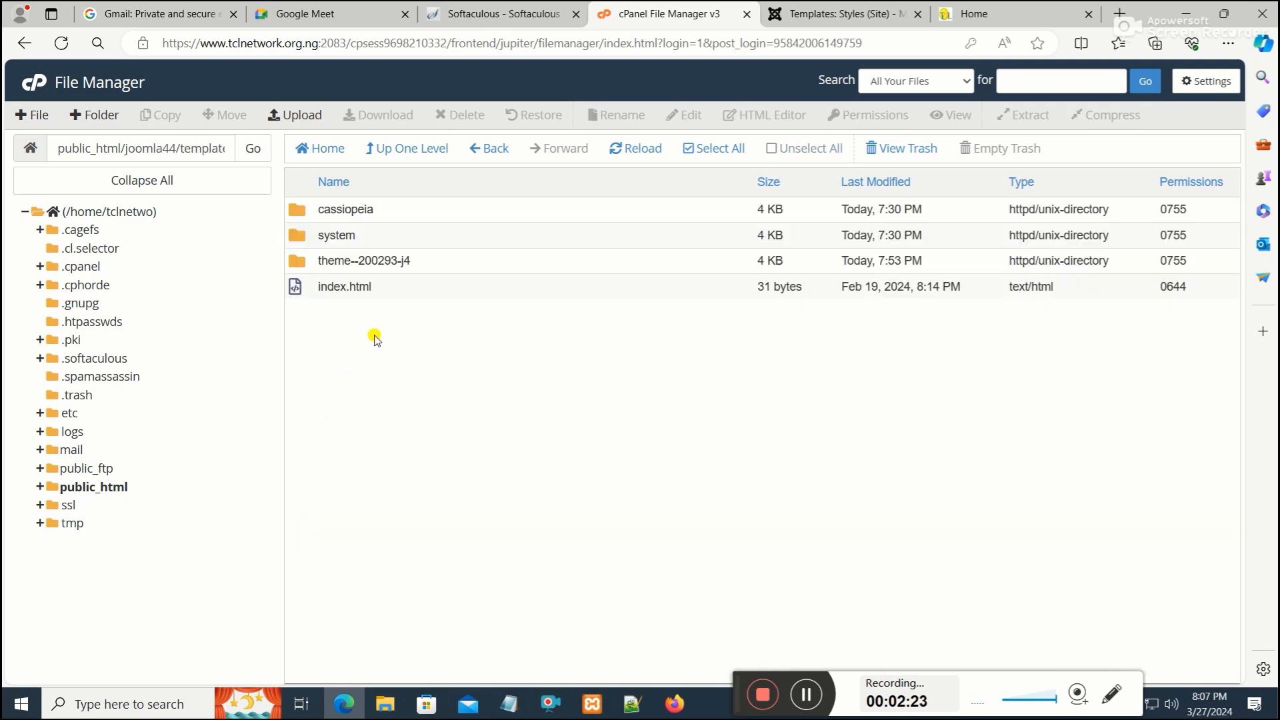
pyautogui.rightClick(318, 263)
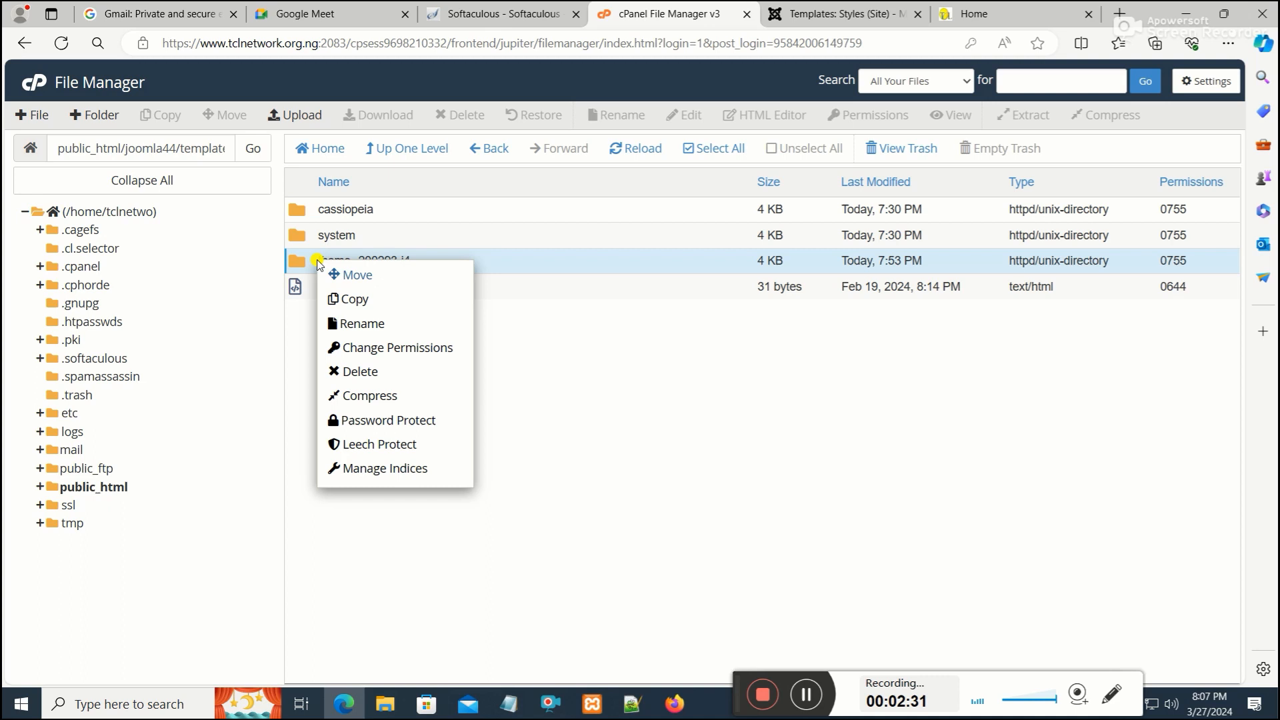
pyautogui.click(353, 370)
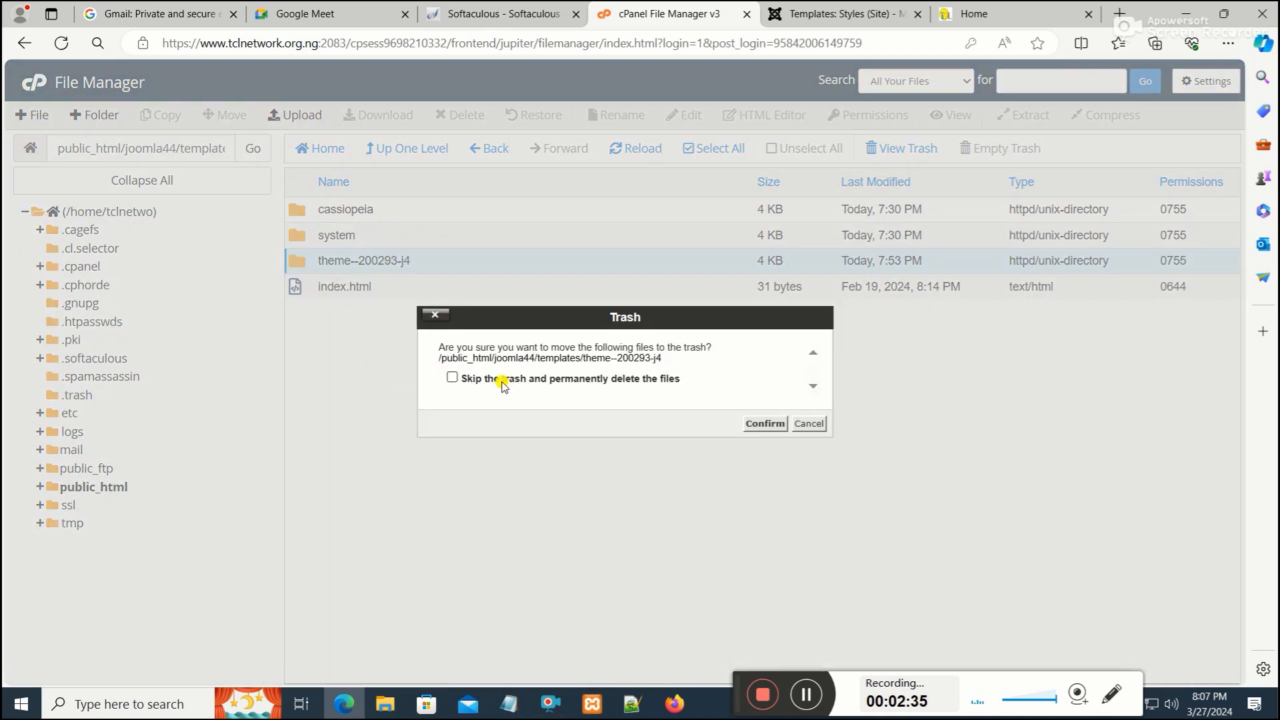
pyautogui.click(762, 423)
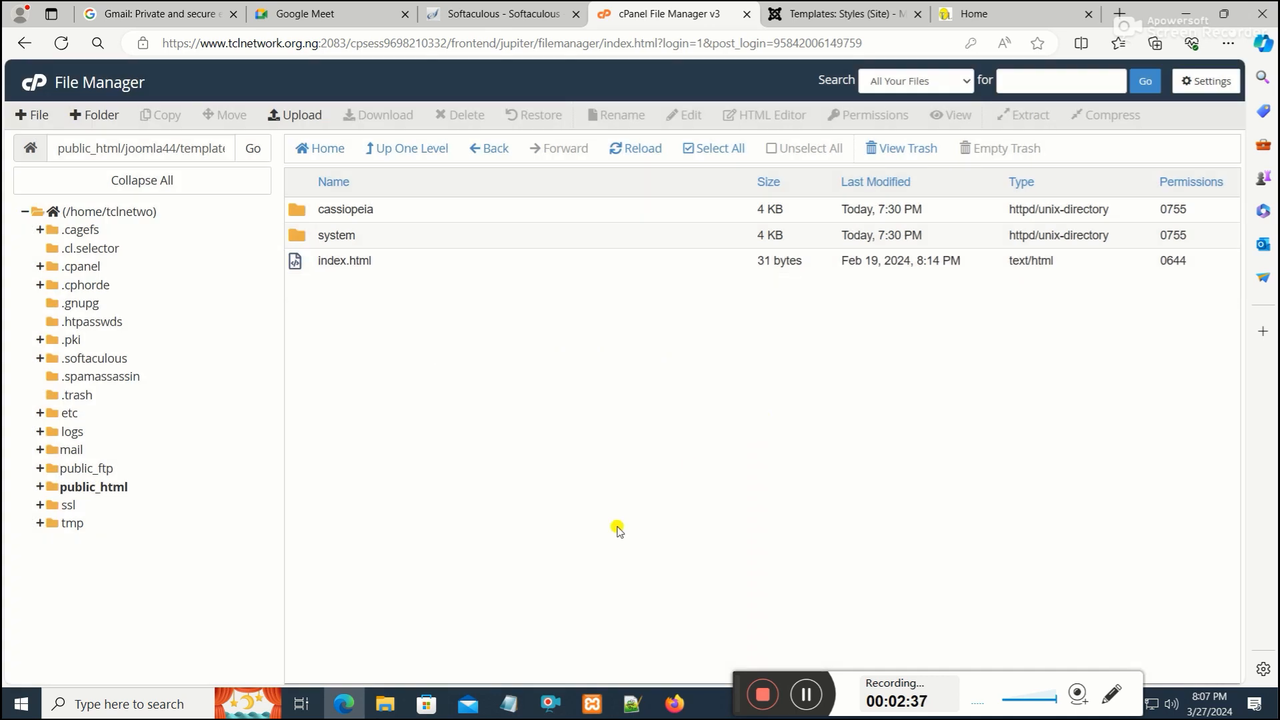
# Compress the local xampp/htdocs/jj5/templates/theme--200293-j4 folder into a zipped folder
pyautogui.click(385, 703)
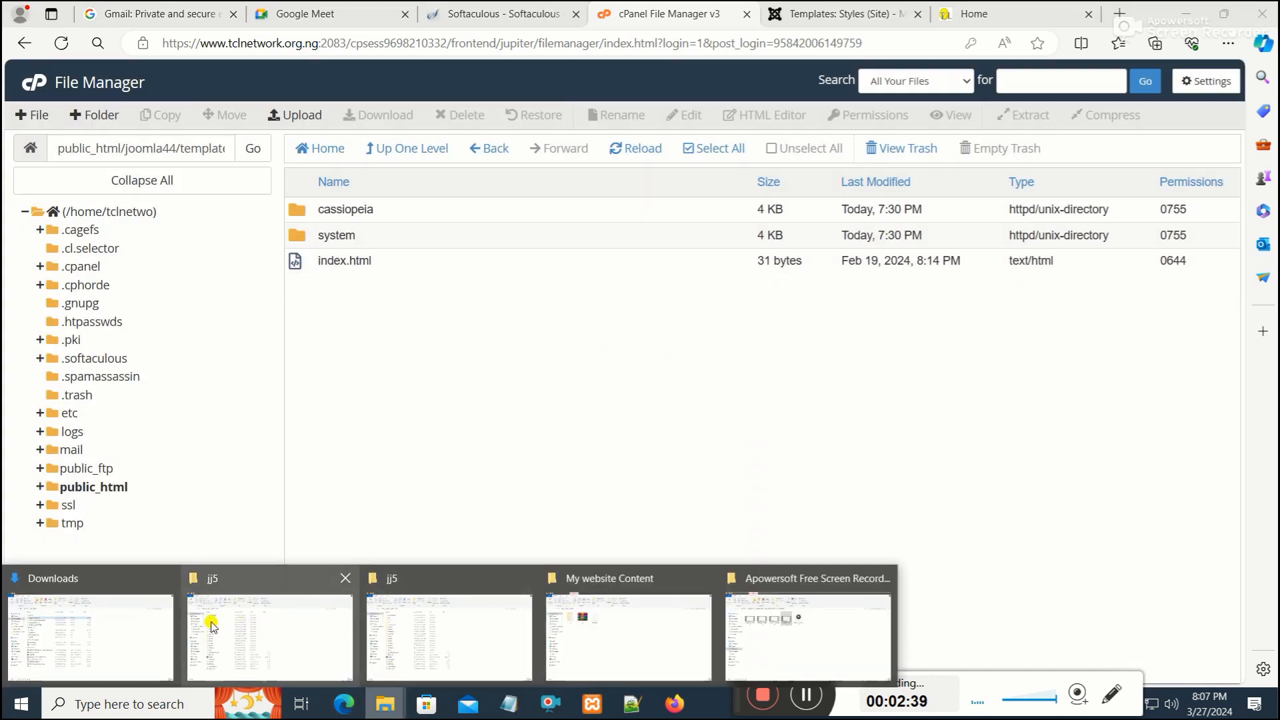
pyautogui.click(260, 655)
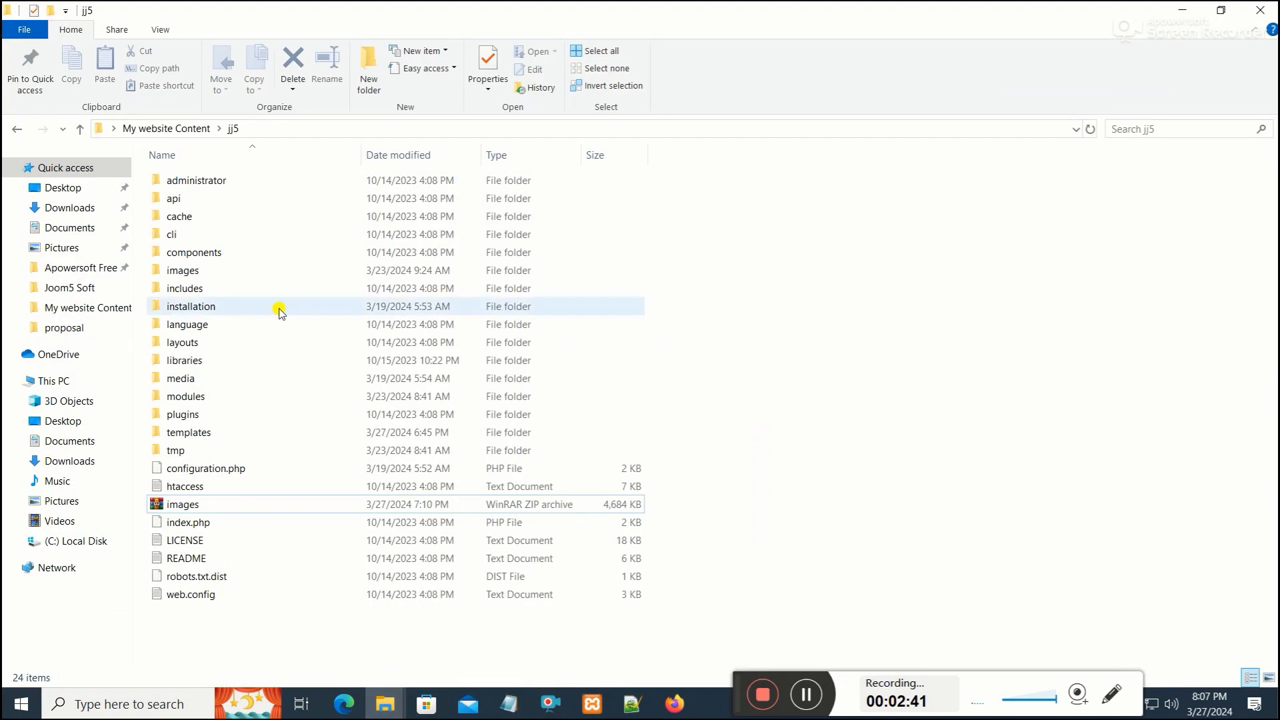
pyautogui.click(77, 546)
pyautogui.doubleClick(195, 396)
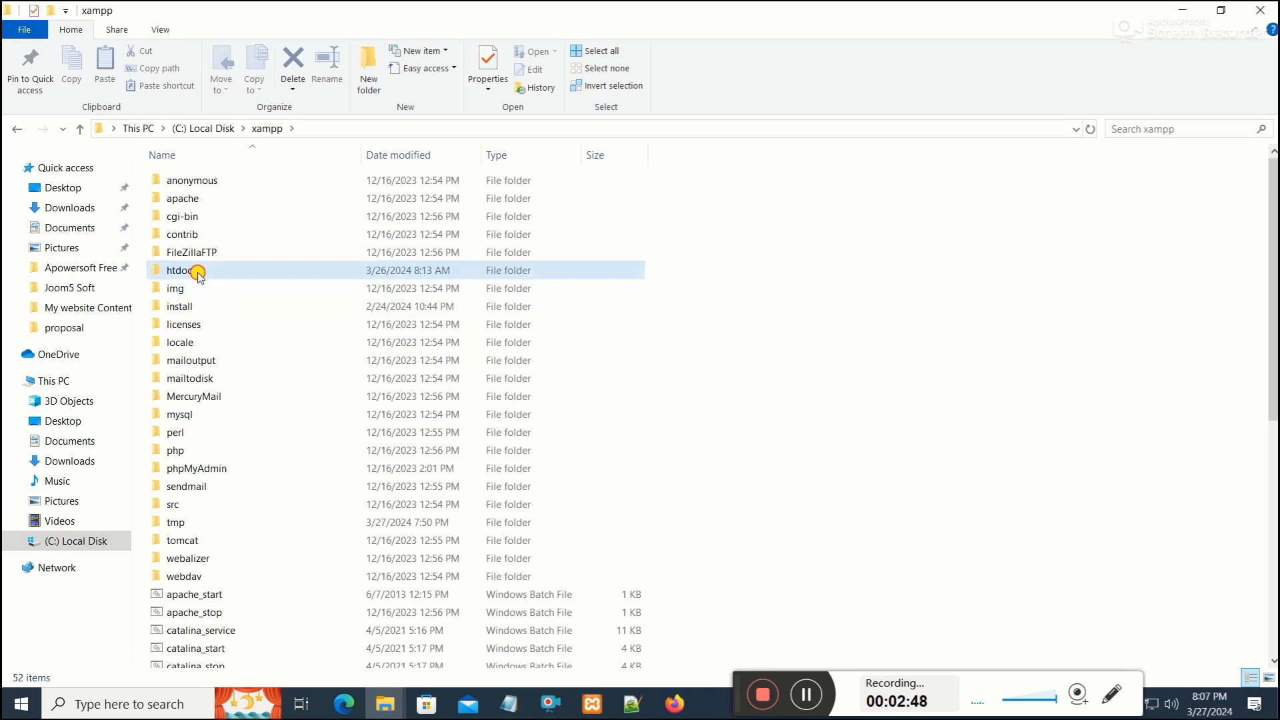
pyautogui.doubleClick(199, 273)
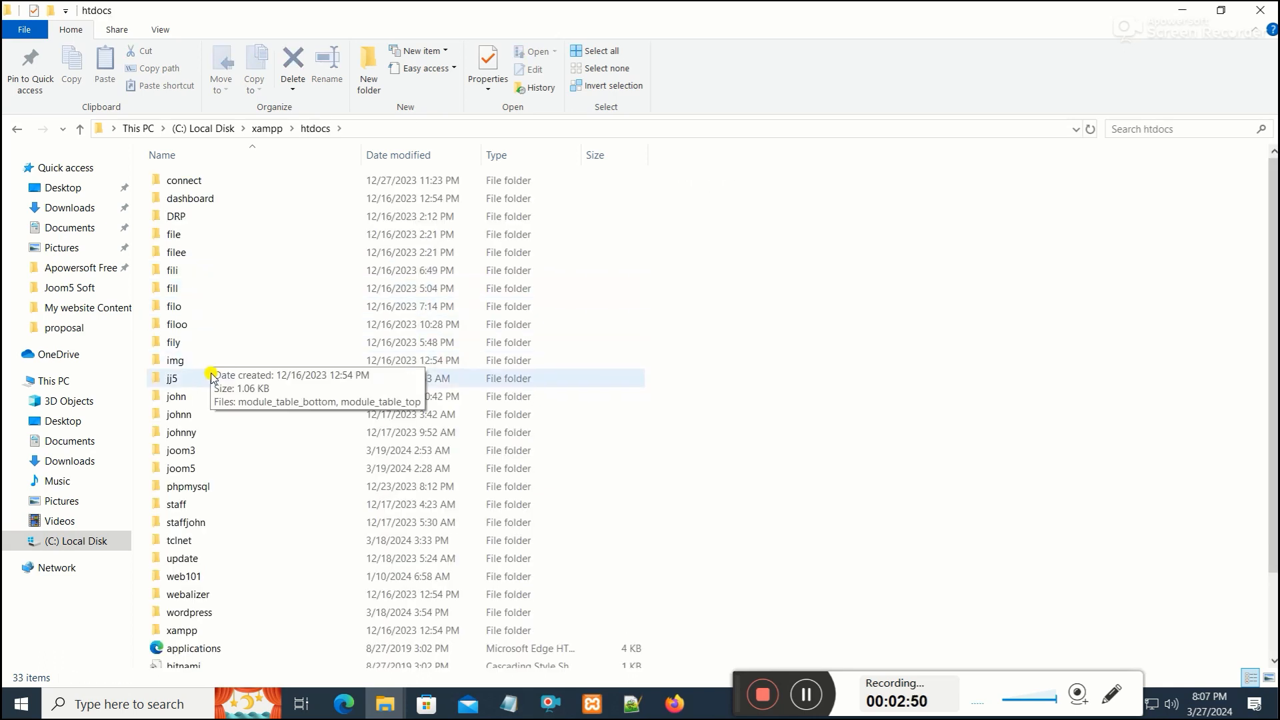
pyautogui.click(182, 380)
pyautogui.doubleClick(181, 379)
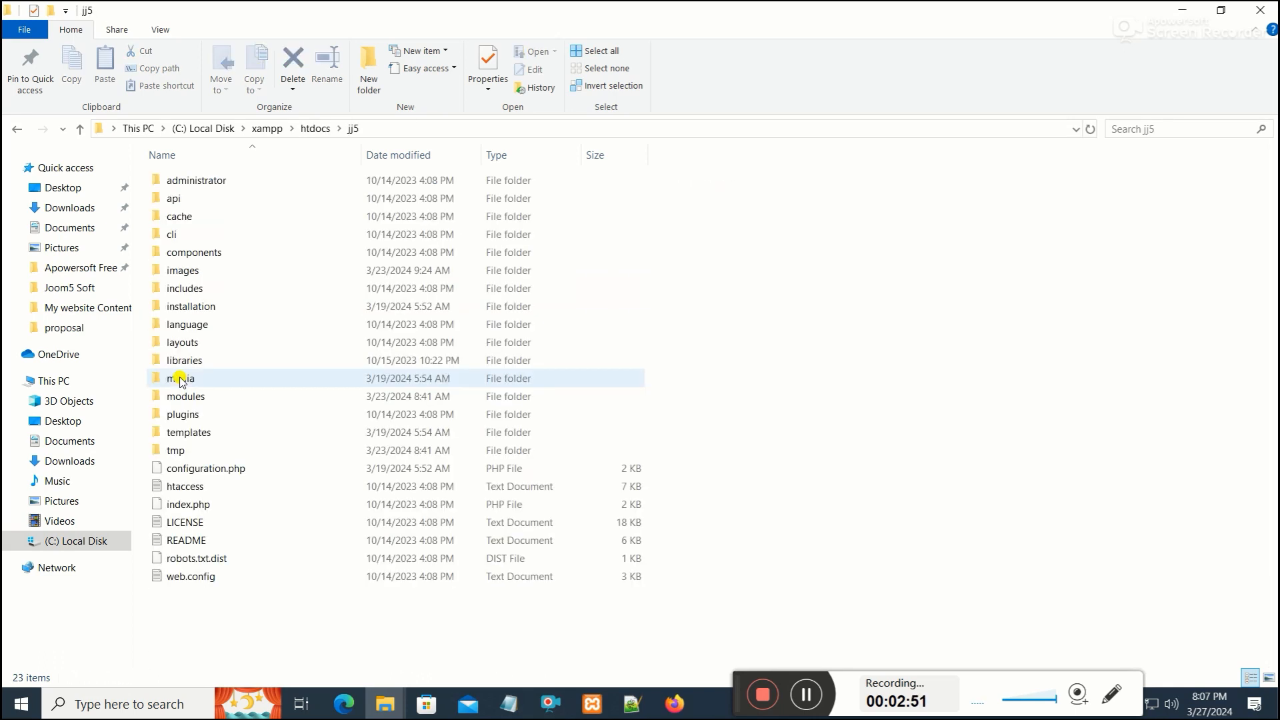
pyautogui.doubleClick(194, 434)
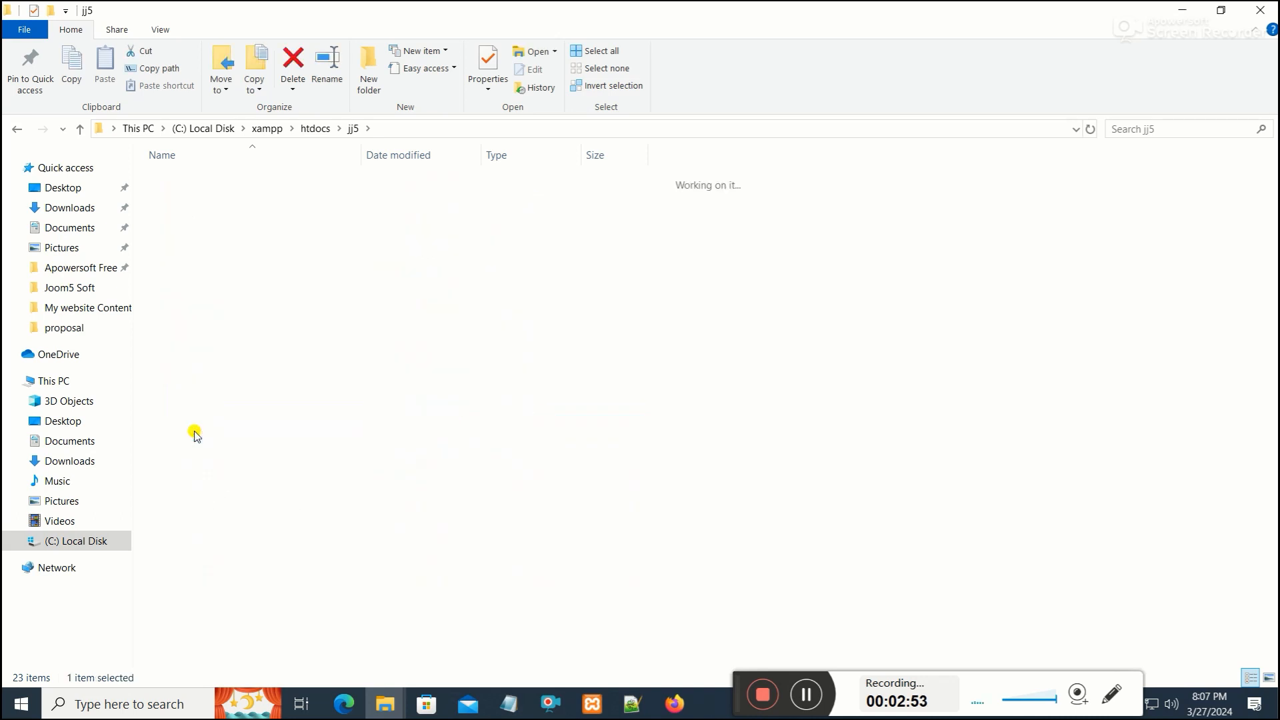
pyautogui.rightClick(204, 224)
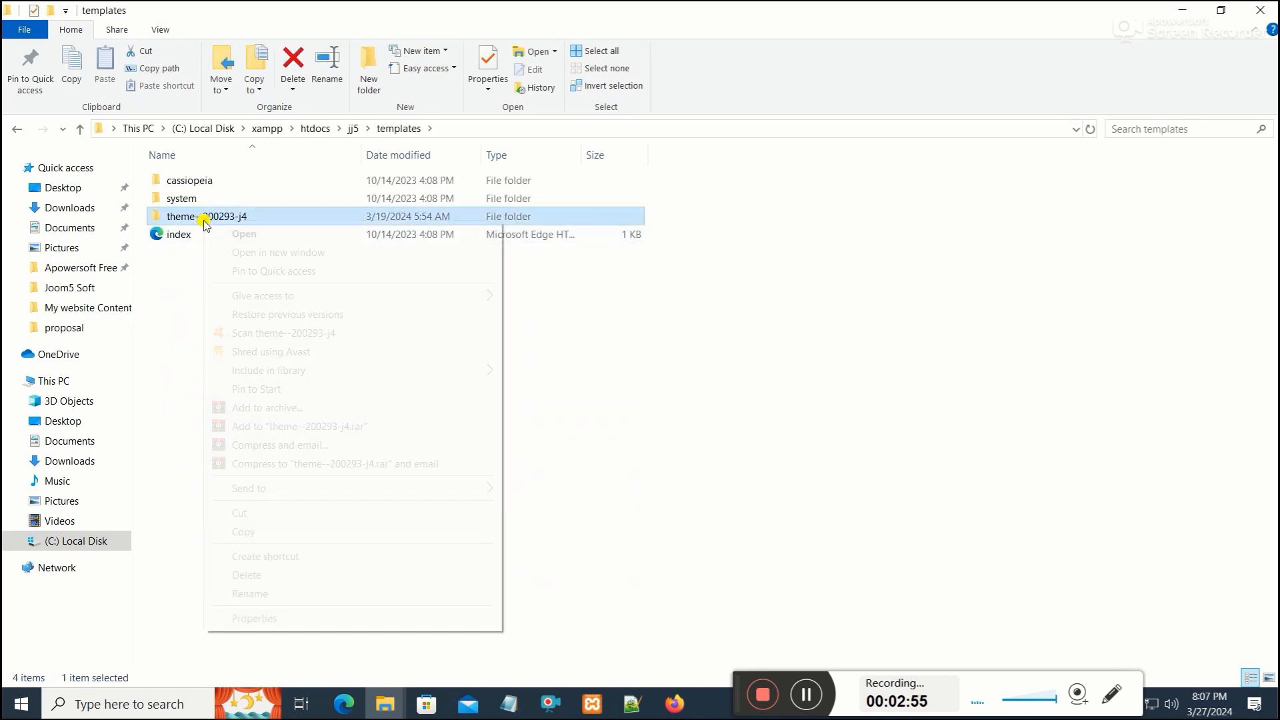
pyautogui.moveTo(258, 487)
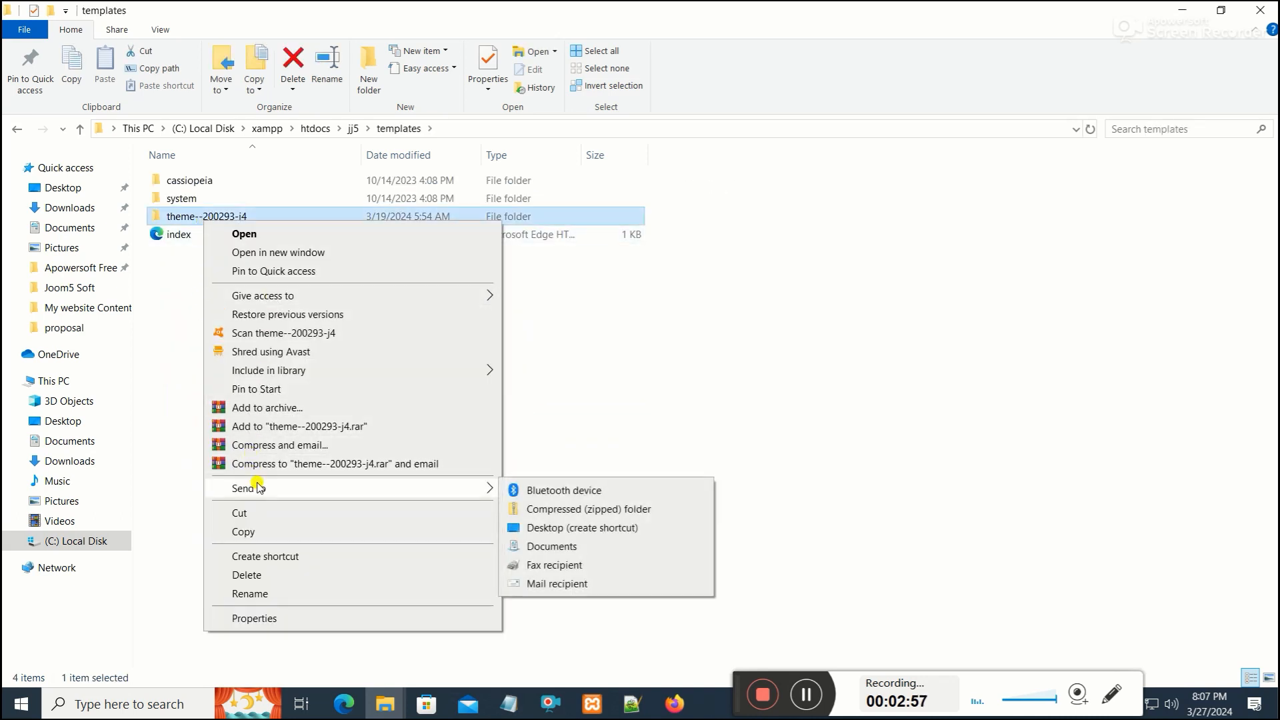
pyautogui.click(589, 510)
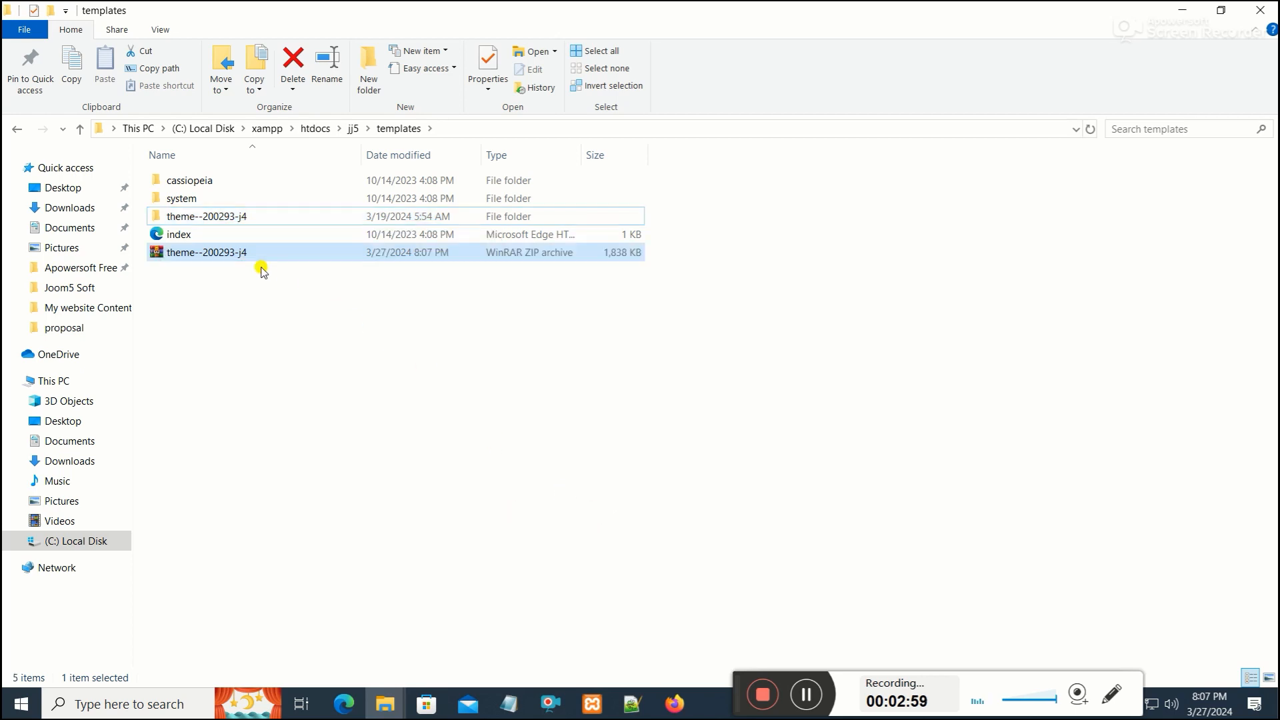
# Move the theme--200293-j4 zip archive into the My website Content folder
pyautogui.click(286, 274)
pyautogui.rightClick(243, 258)
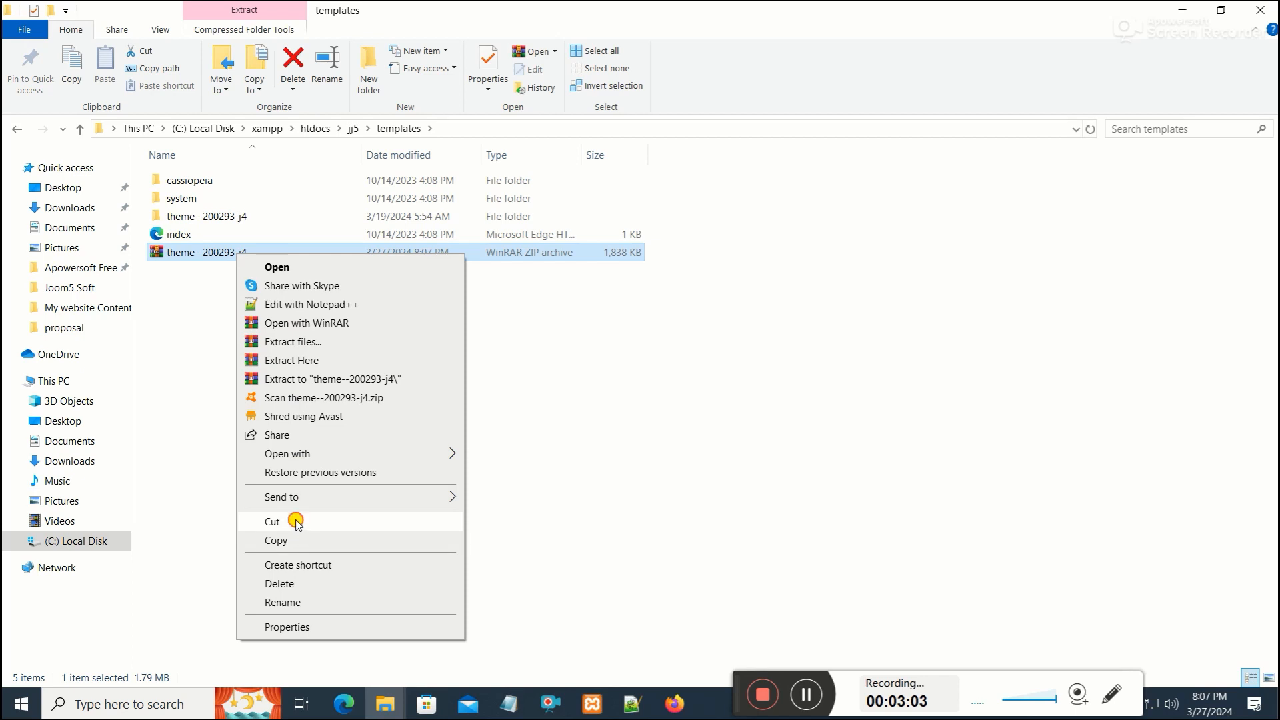
pyautogui.click(272, 521)
pyautogui.moveTo(385, 701)
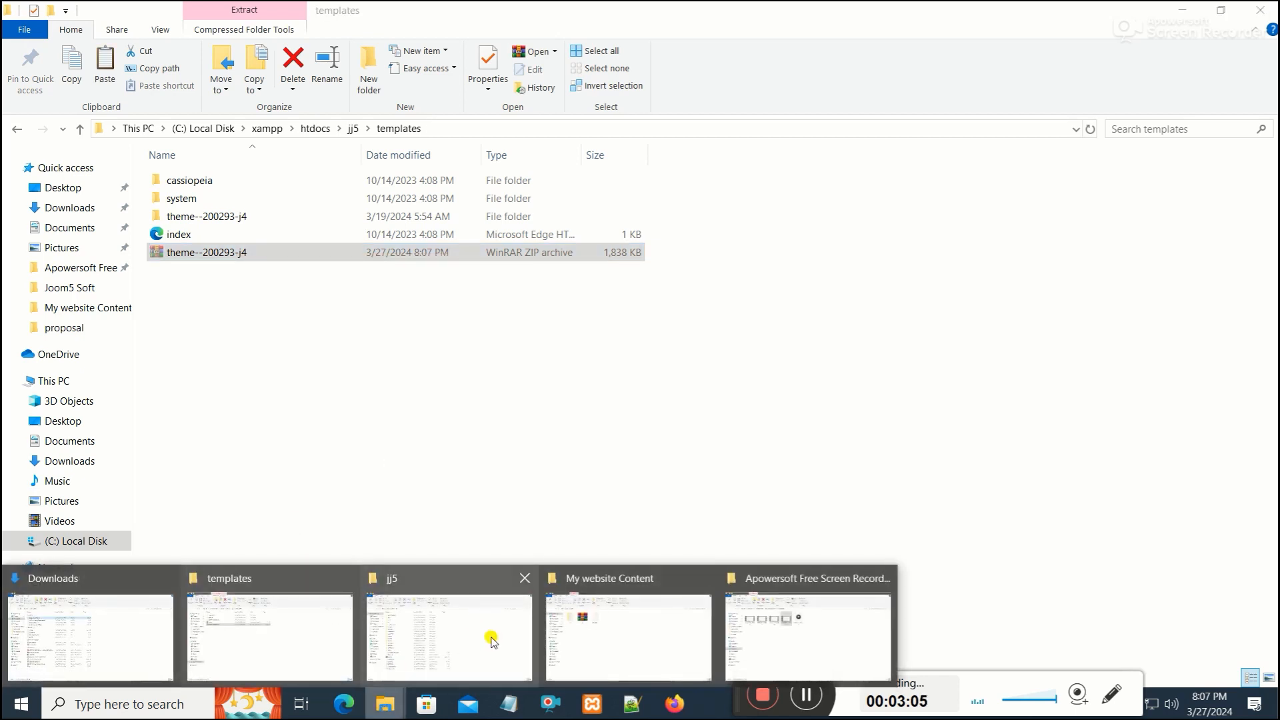
pyautogui.click(640, 623)
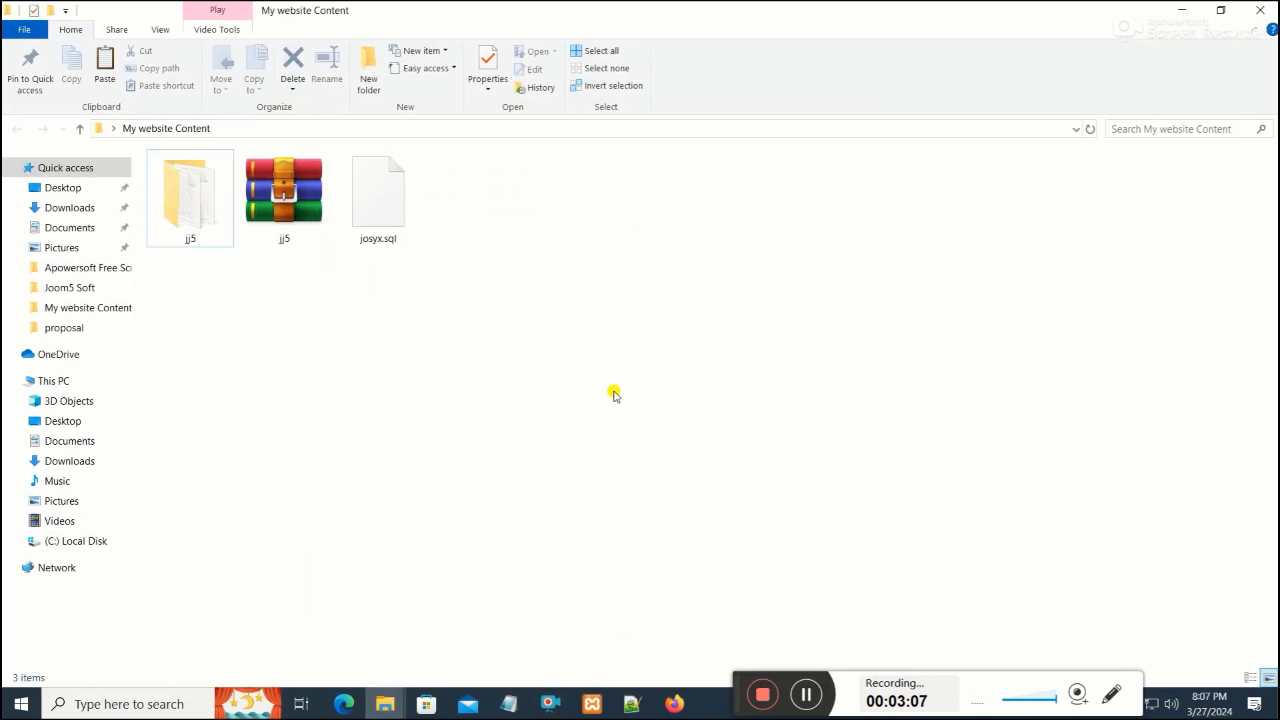
pyautogui.rightClick(531, 328)
pyautogui.click(572, 441)
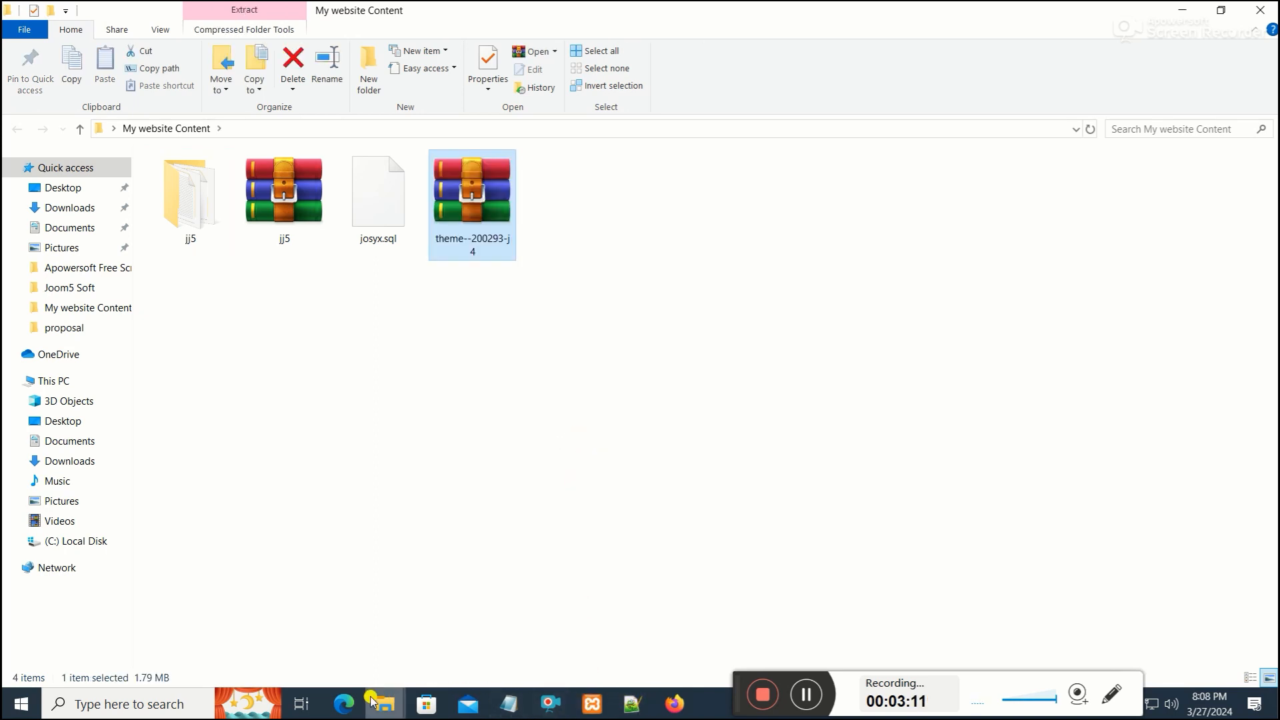
# Upload theme--200293-j4.zip from Desktop/My website Content to public_html/joomla44/templates
pyautogui.click(341, 701)
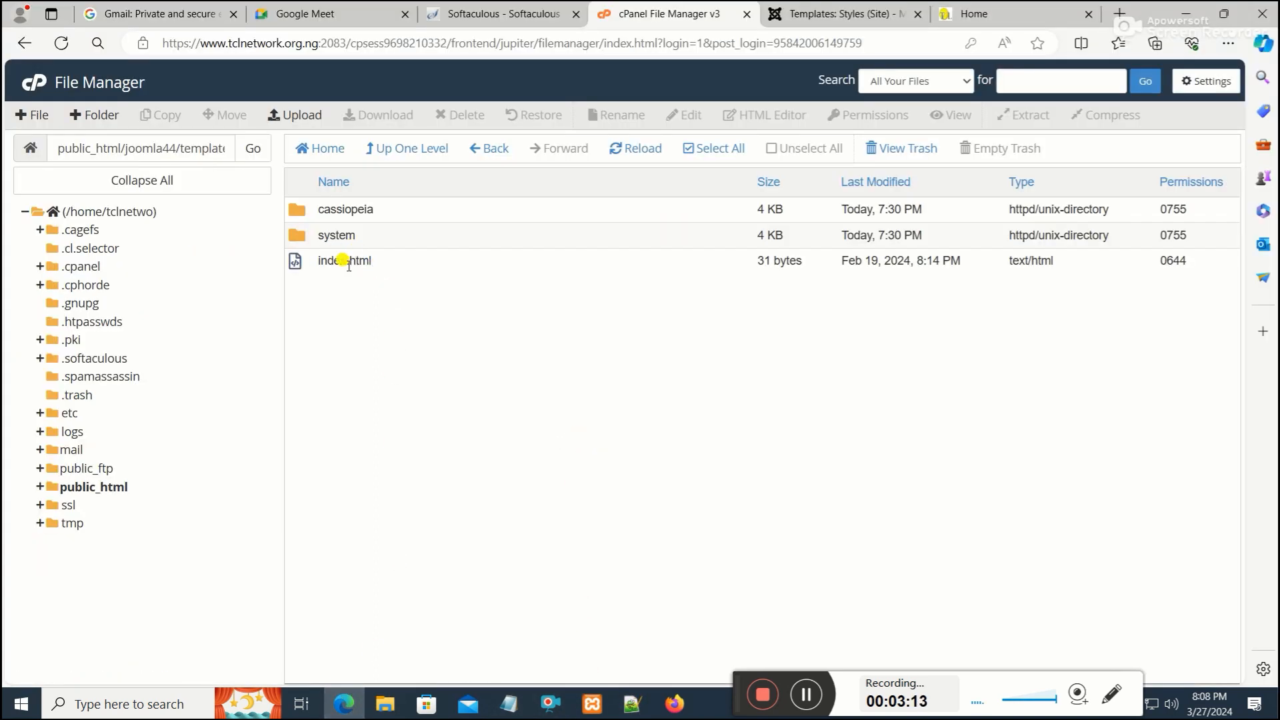
pyautogui.click(295, 115)
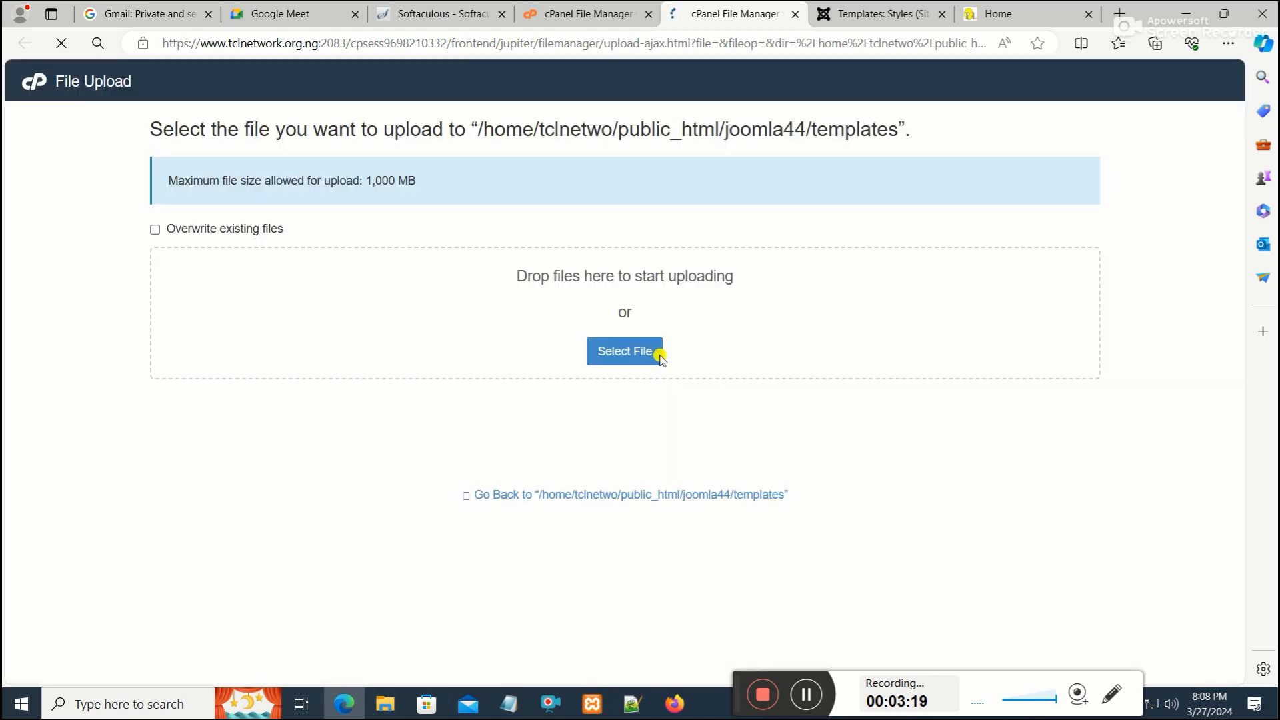
pyautogui.click(639, 353)
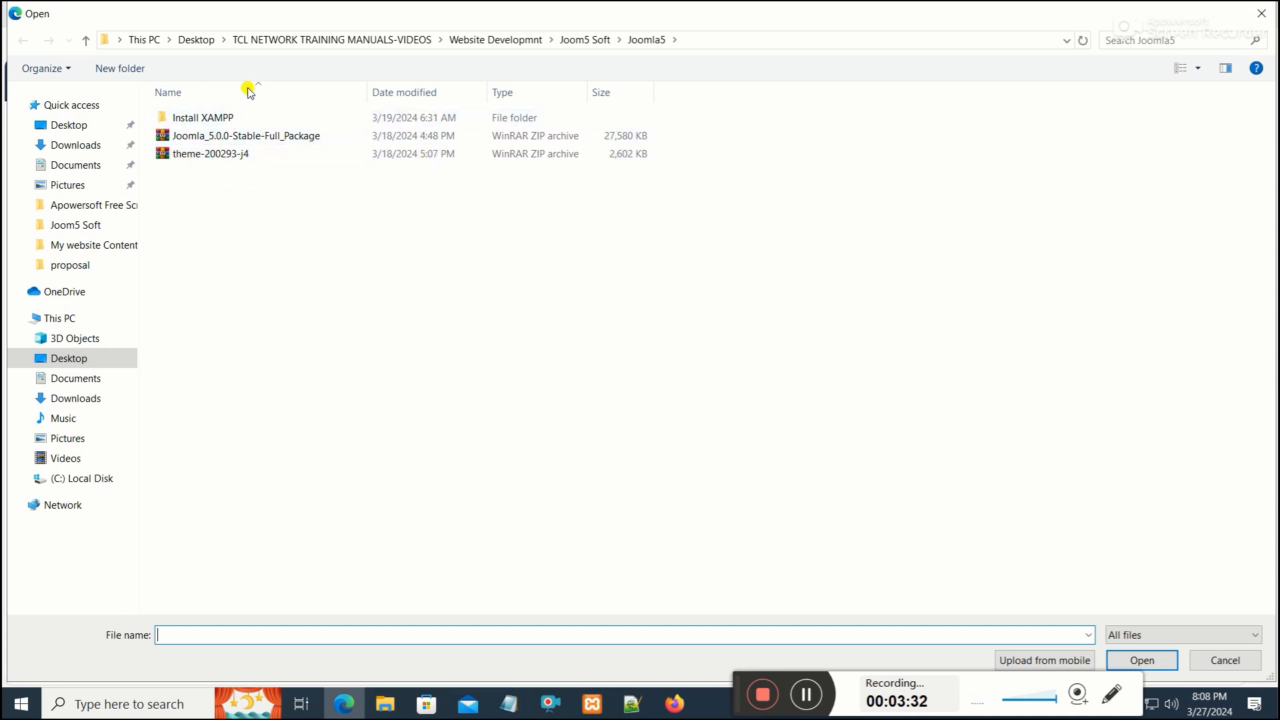
pyautogui.click(200, 40)
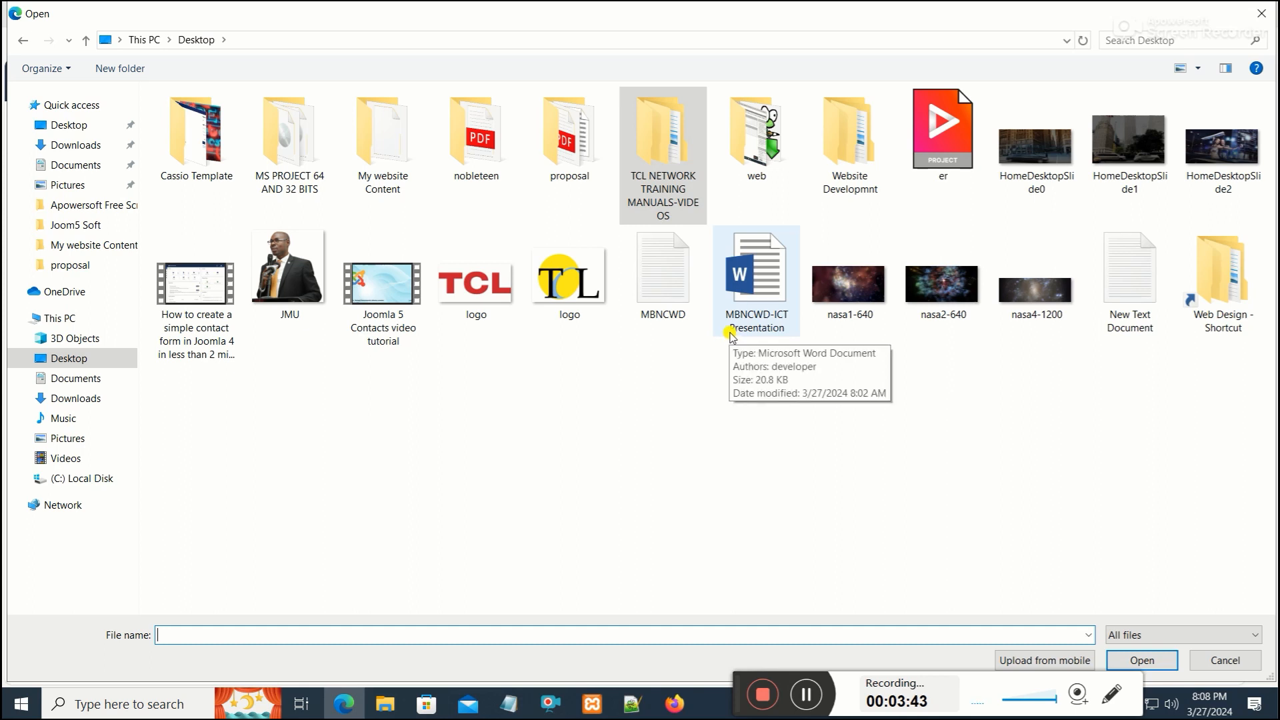
pyautogui.doubleClick(380, 152)
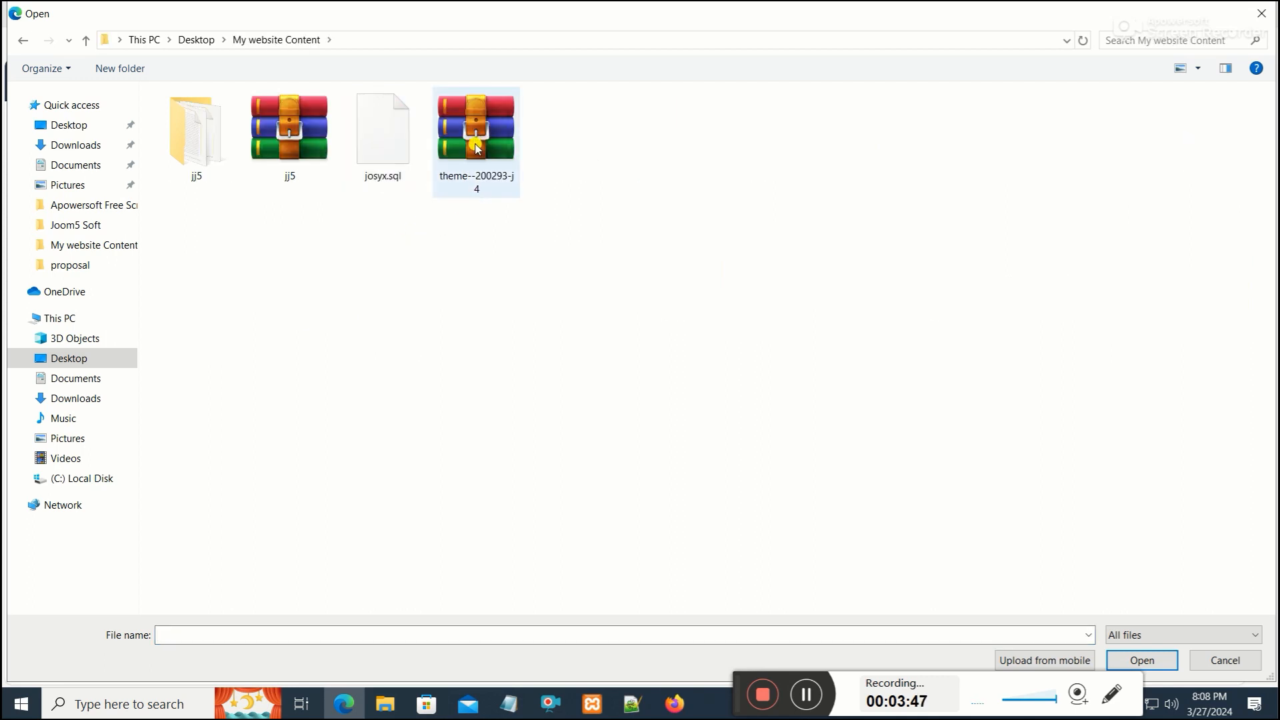
pyautogui.doubleClick(472, 153)
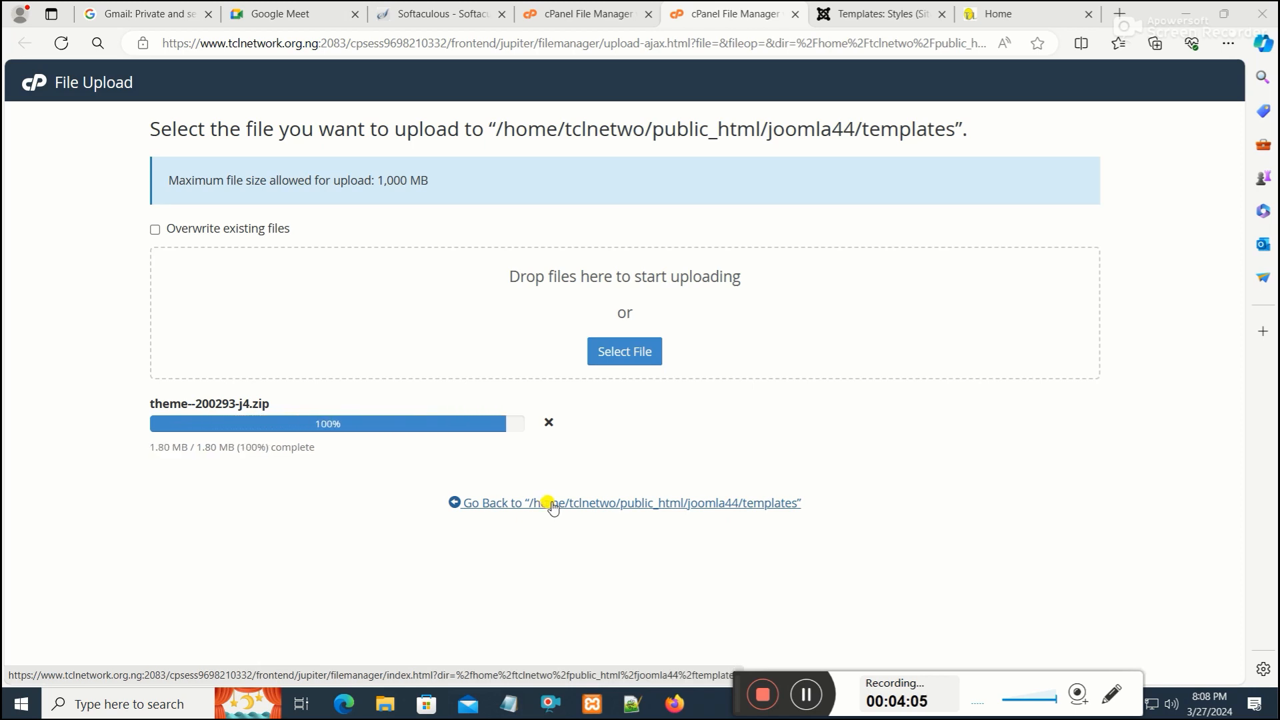
pyautogui.click(712, 510)
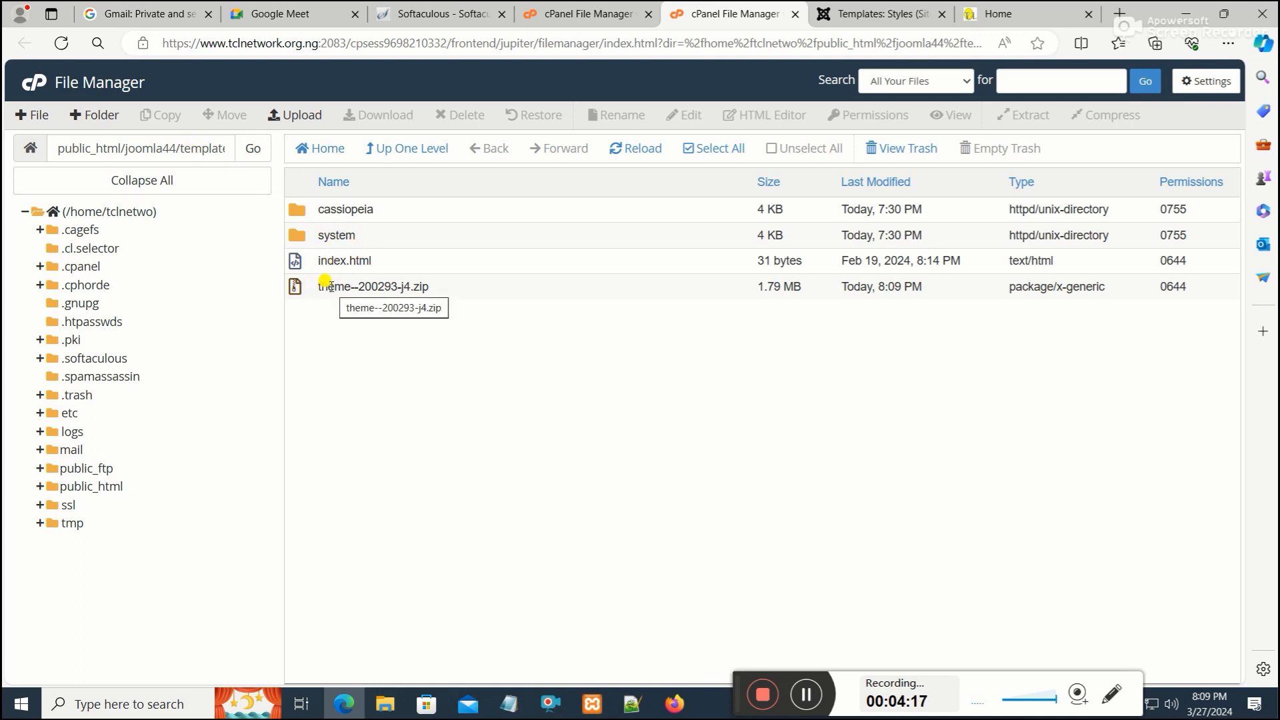
# Extract theme--200293-j4.zip into /public_html/joomla44/templates
pyautogui.rightClick(298, 286)
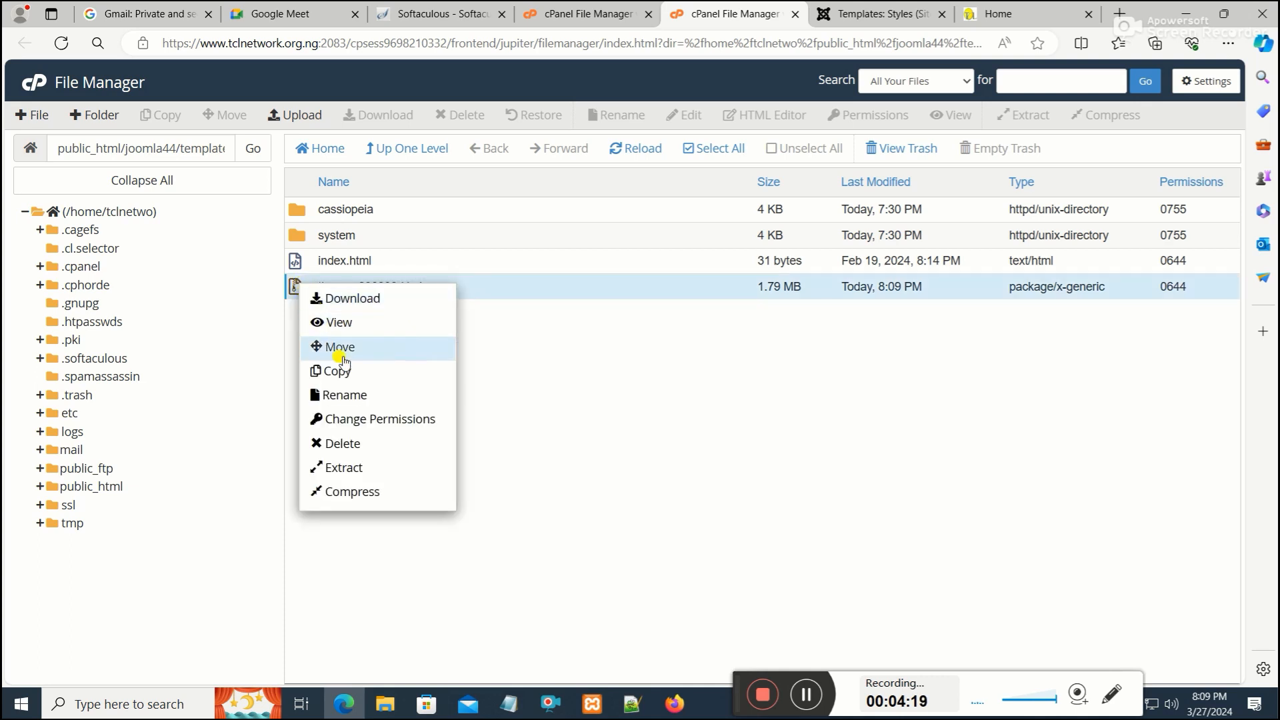
pyautogui.click(361, 466)
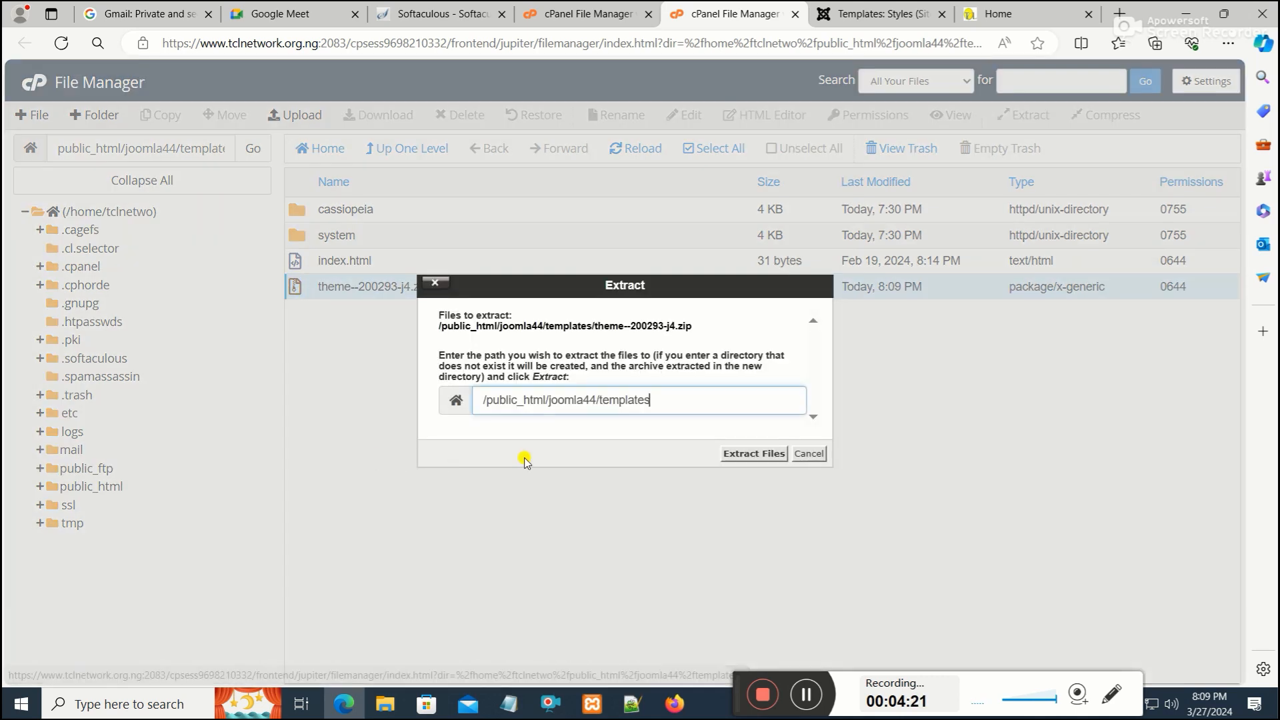
pyautogui.click(745, 452)
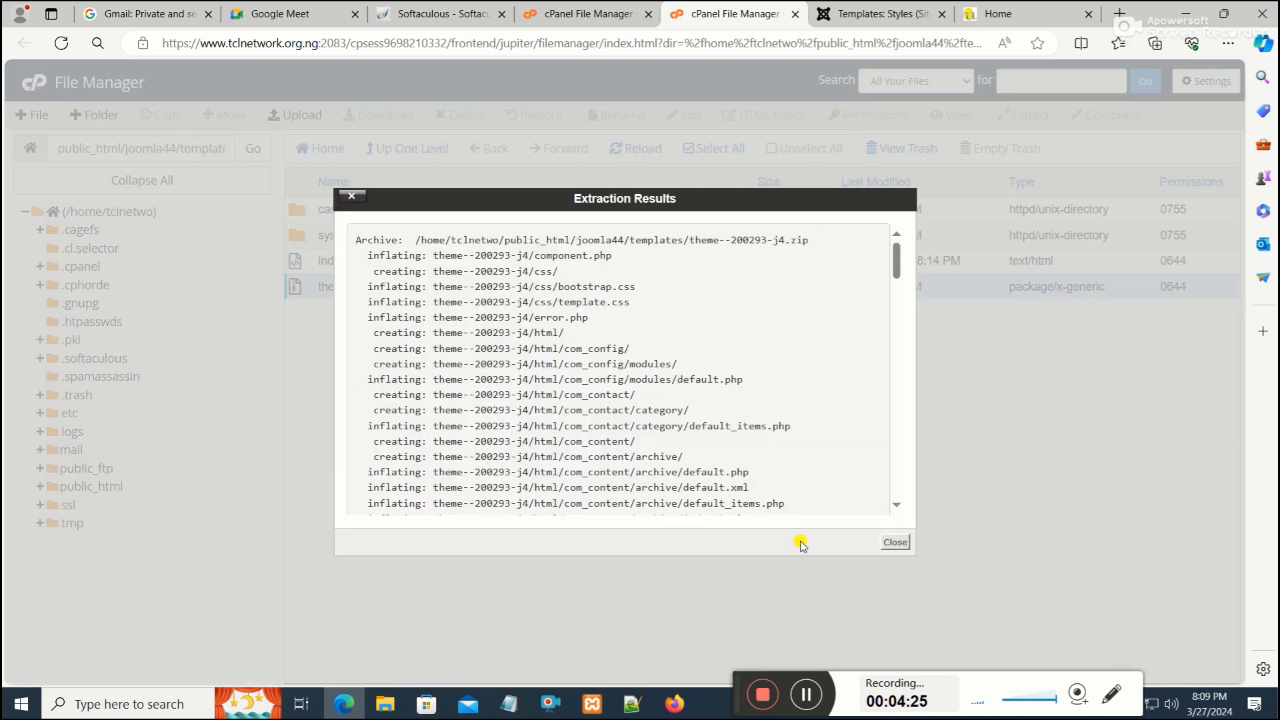
pyautogui.click(896, 543)
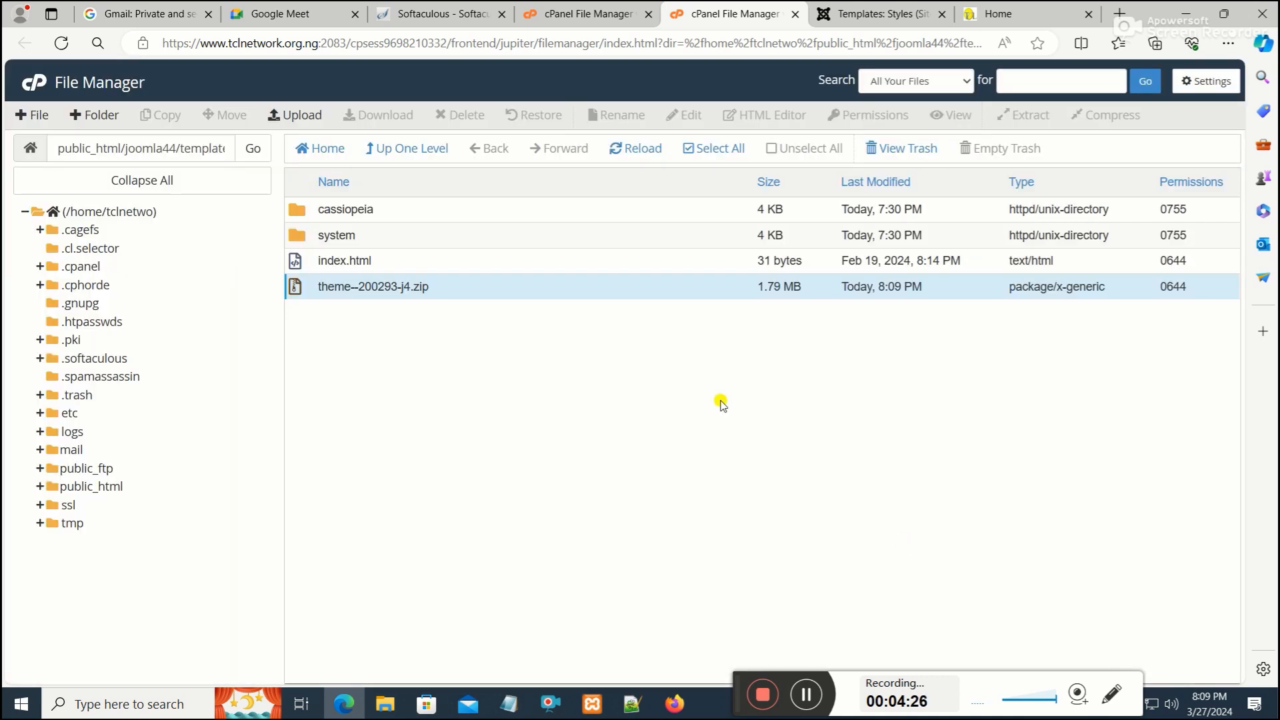
# Delete the theme--200293-j4.zip archive from the server's templates folder
pyautogui.click(432, 149)
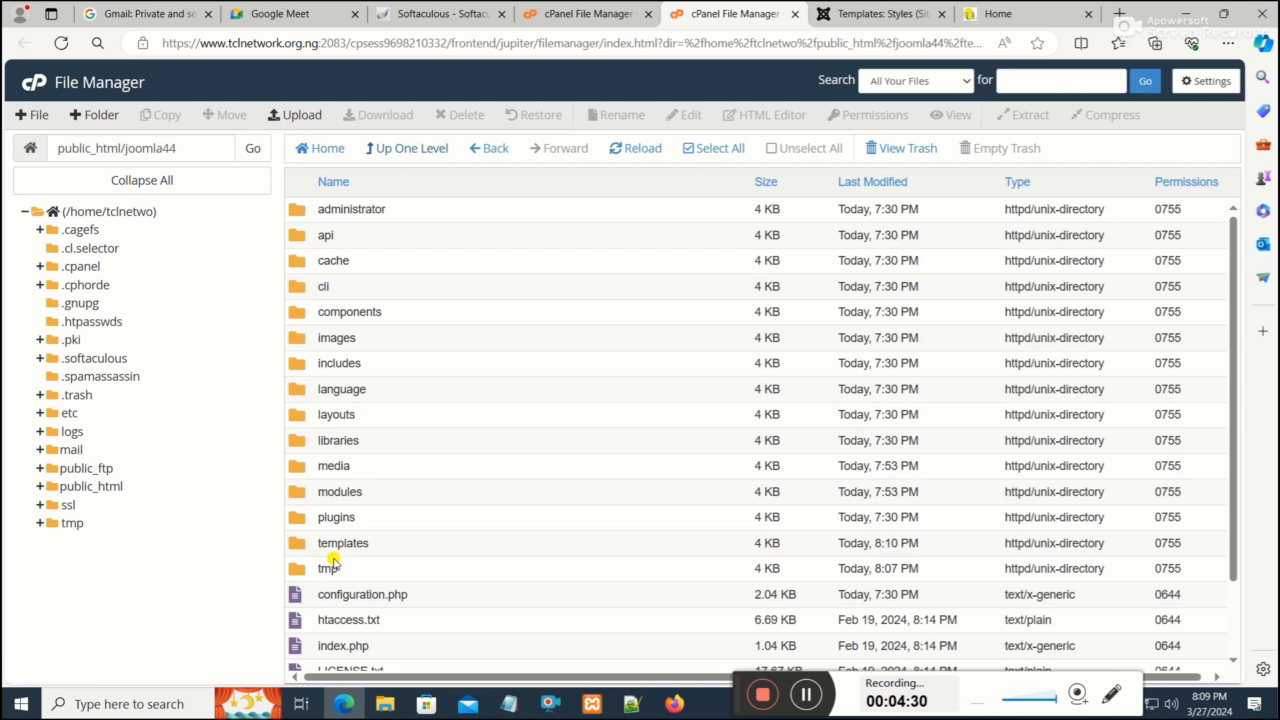
pyautogui.doubleClick(311, 544)
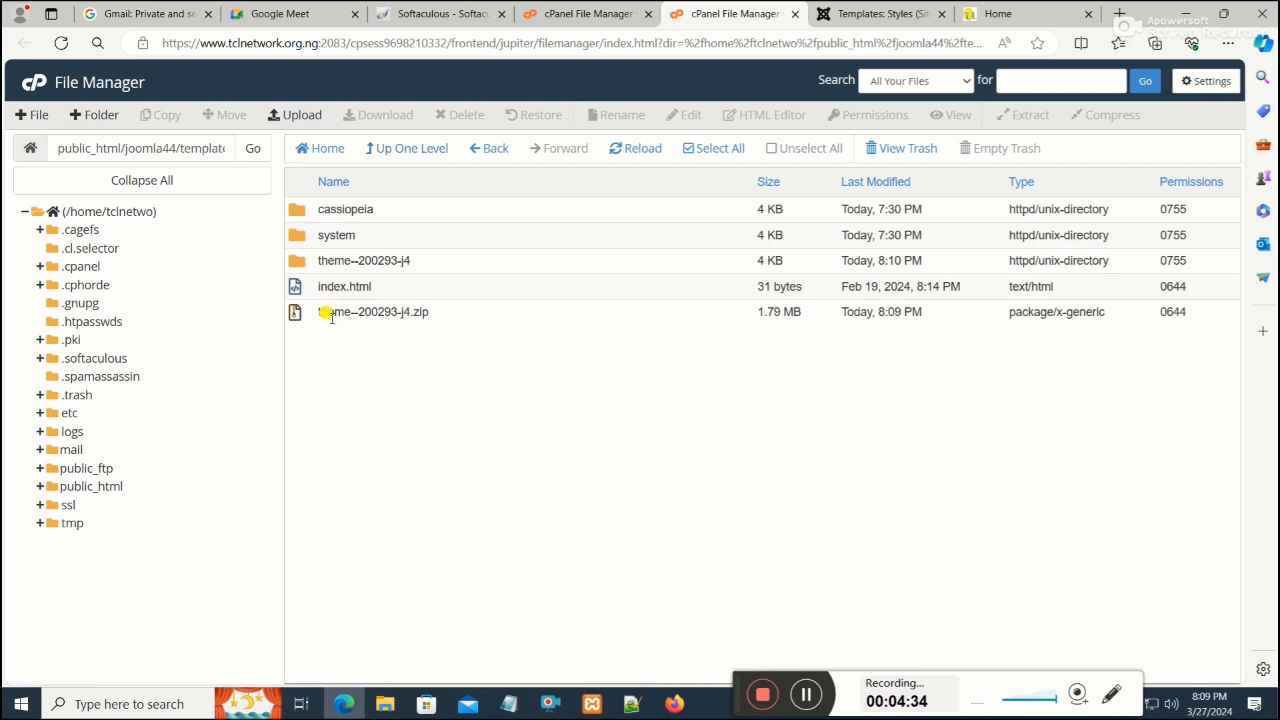
pyautogui.rightClick(304, 313)
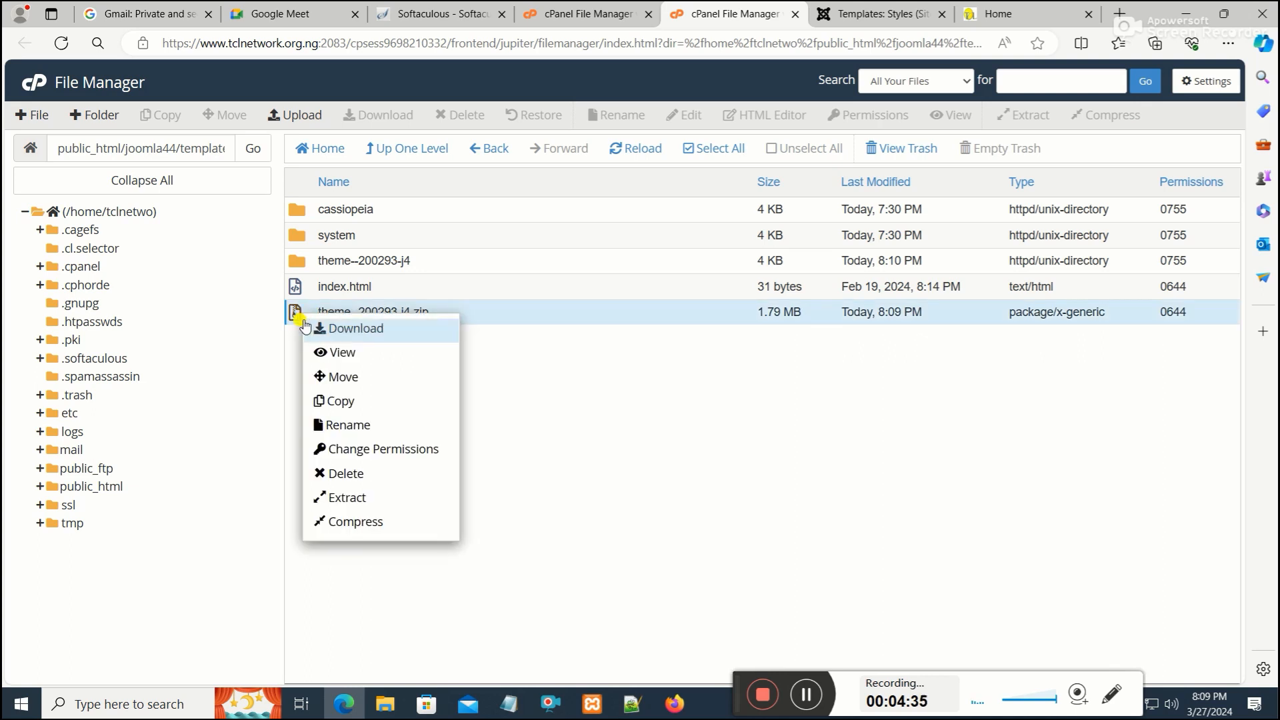
pyautogui.click(346, 473)
pyautogui.click(760, 424)
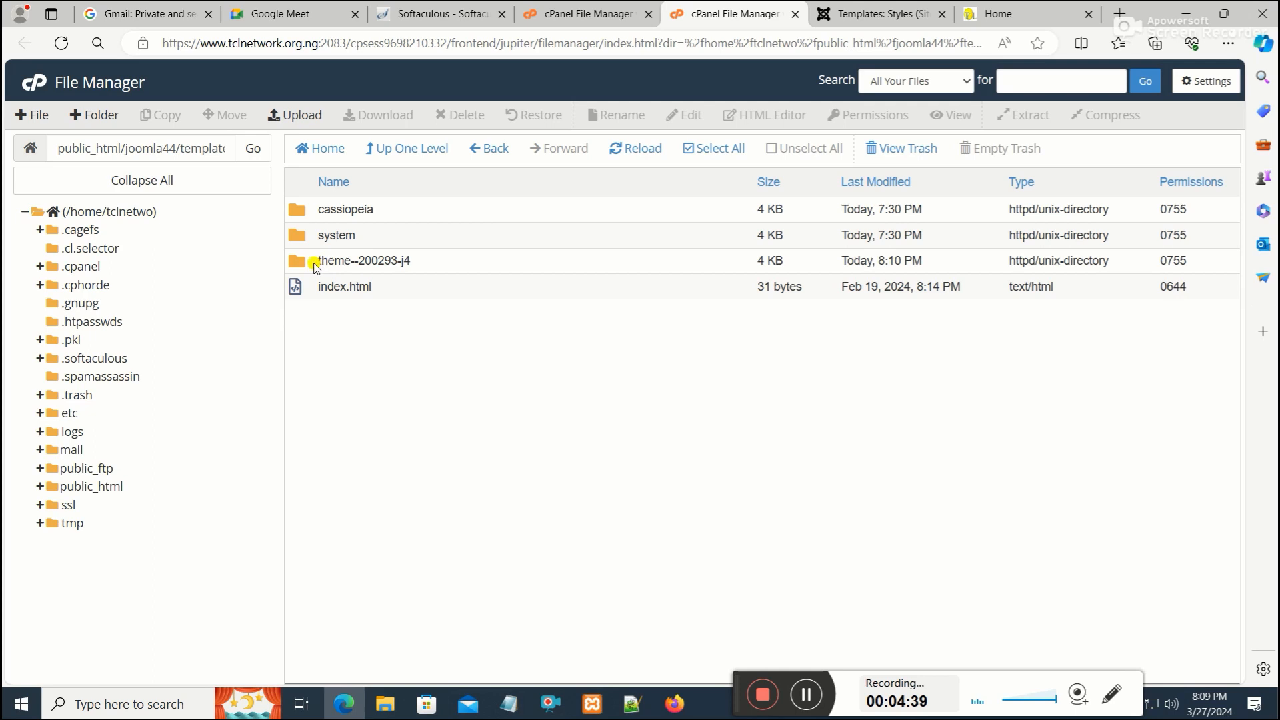
# Open the extracted theme--200293-j4 folder to inspect its contents, then go back up to joomla44
pyautogui.doubleClick(316, 263)
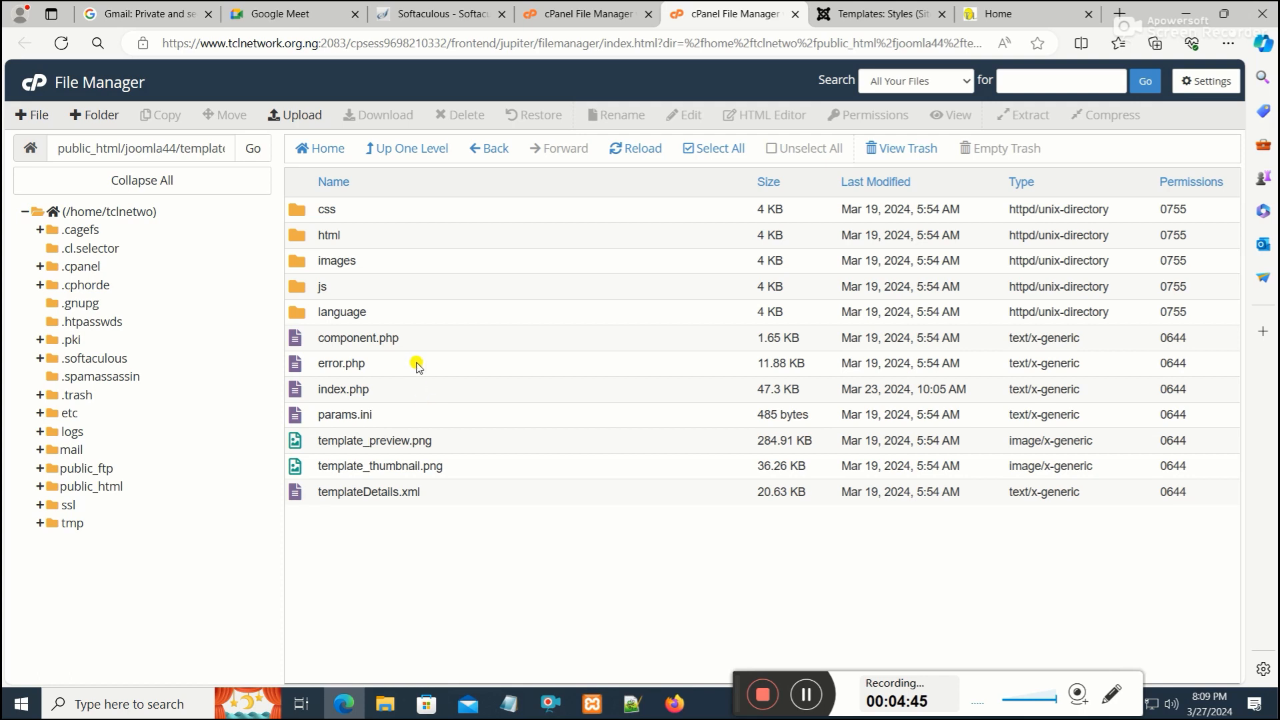
pyautogui.click(416, 151)
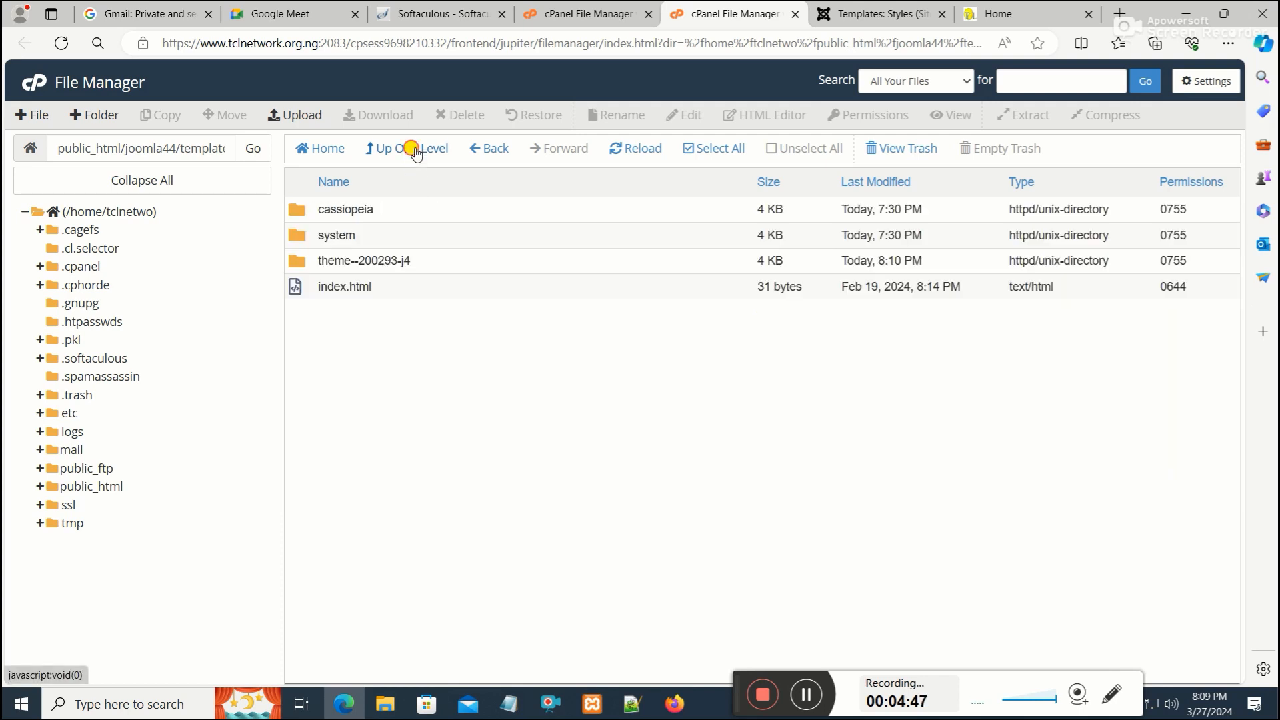
pyautogui.click(413, 151)
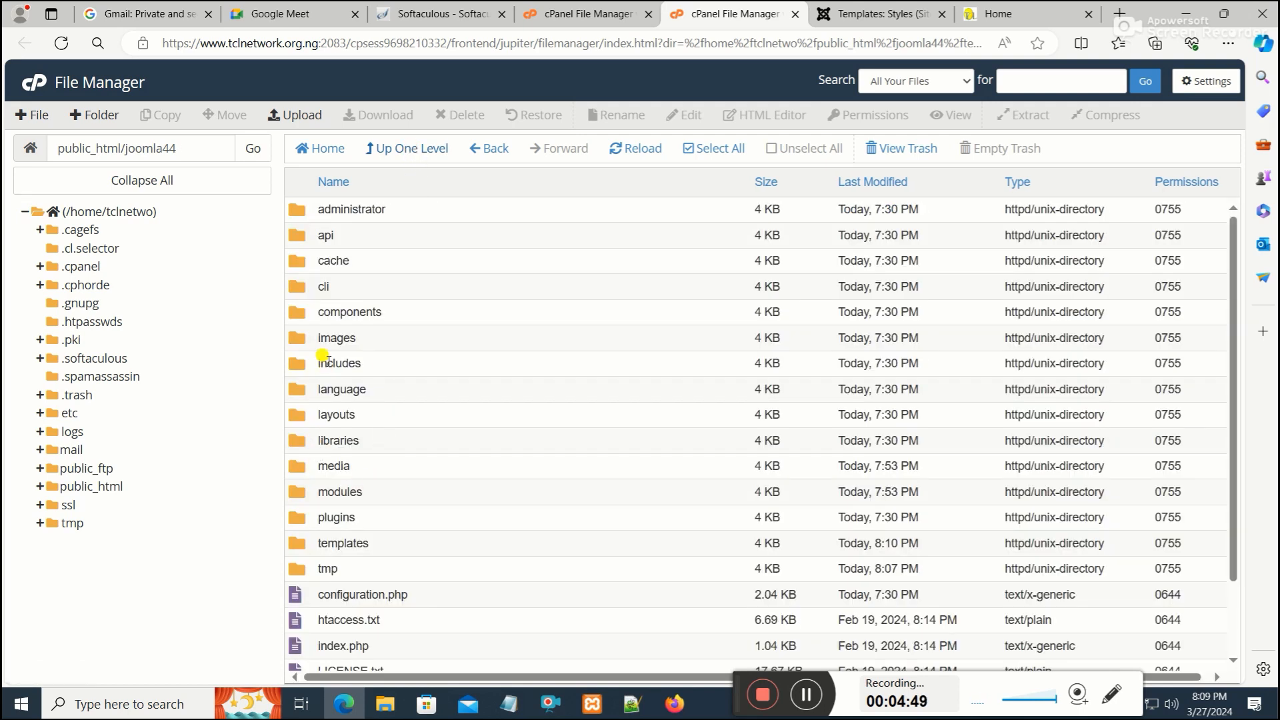
# Compare the server's joomla44 images folder with the images folder inside the local jj5 site folder
pyautogui.doubleClick(309, 340)
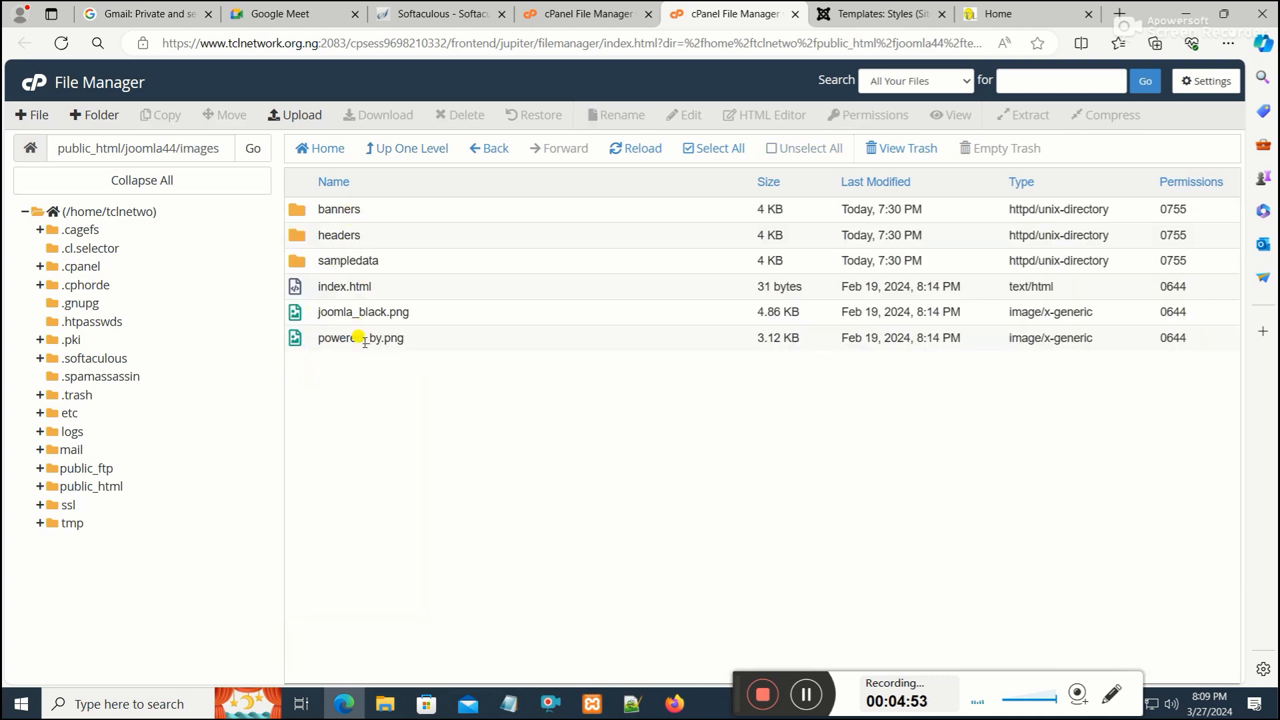
pyautogui.click(385, 703)
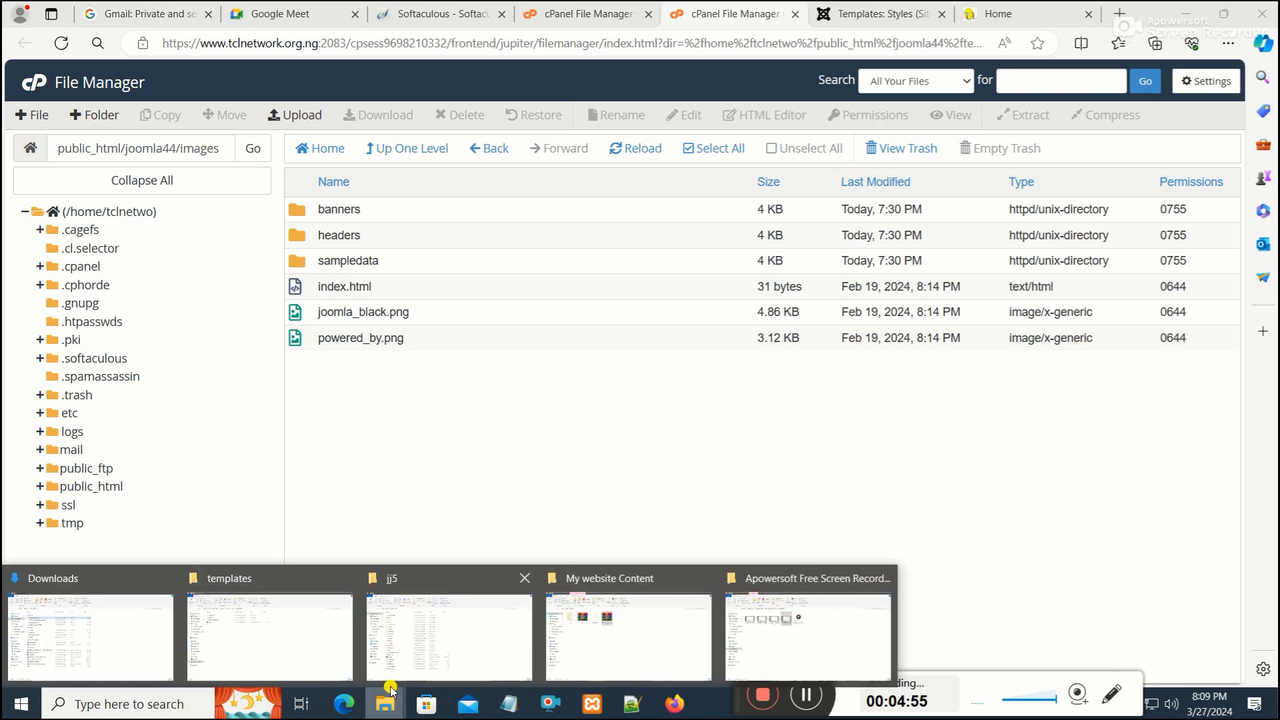
pyautogui.click(555, 630)
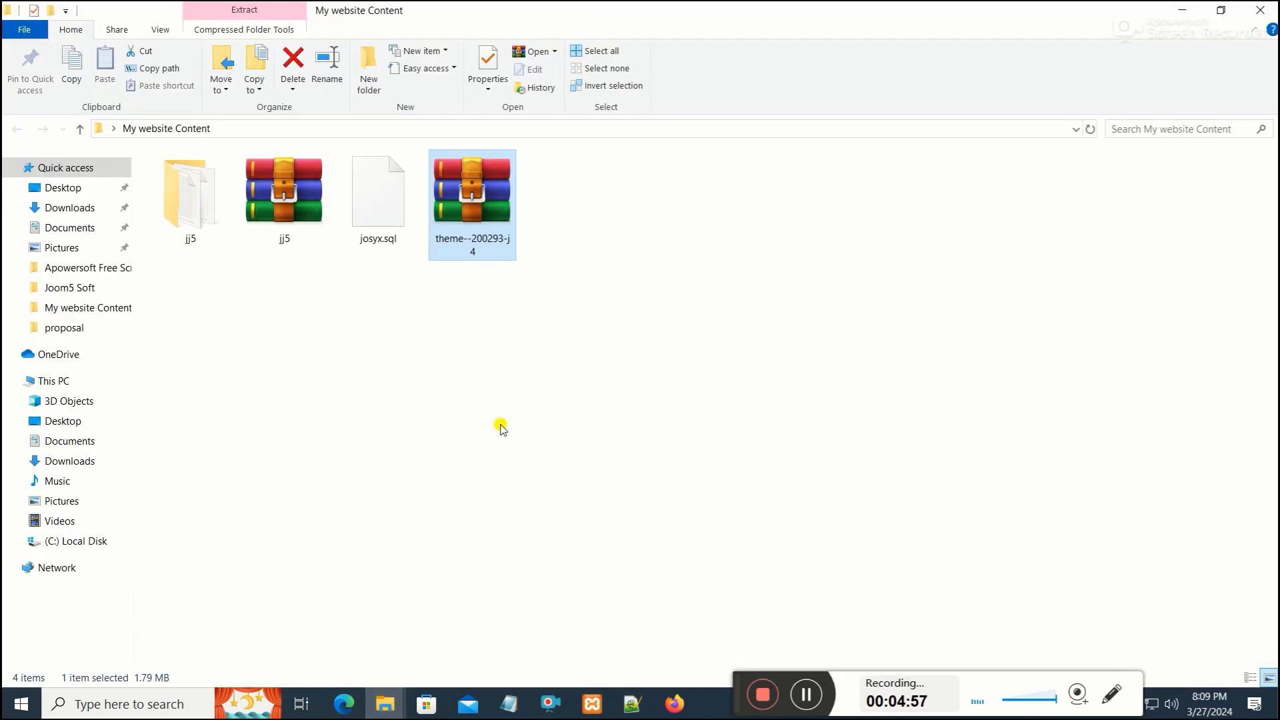
pyautogui.doubleClick(210, 210)
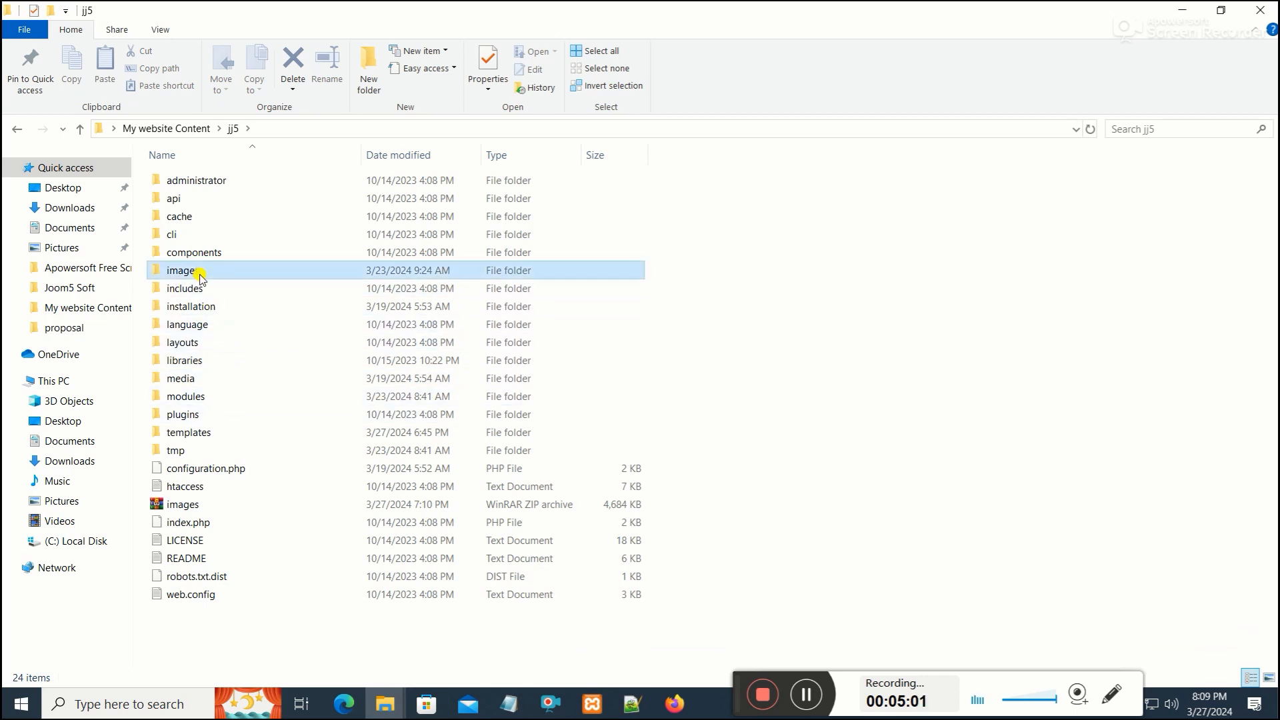
pyautogui.doubleClick(204, 271)
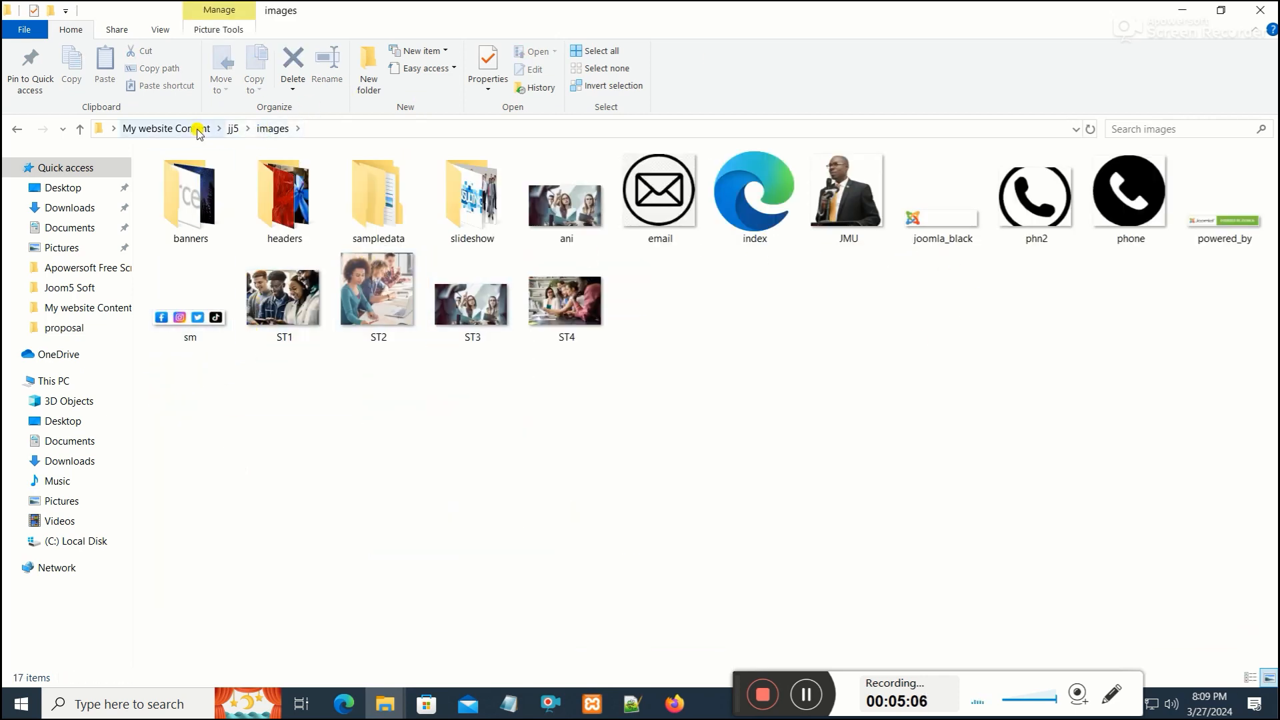
pyautogui.click(237, 130)
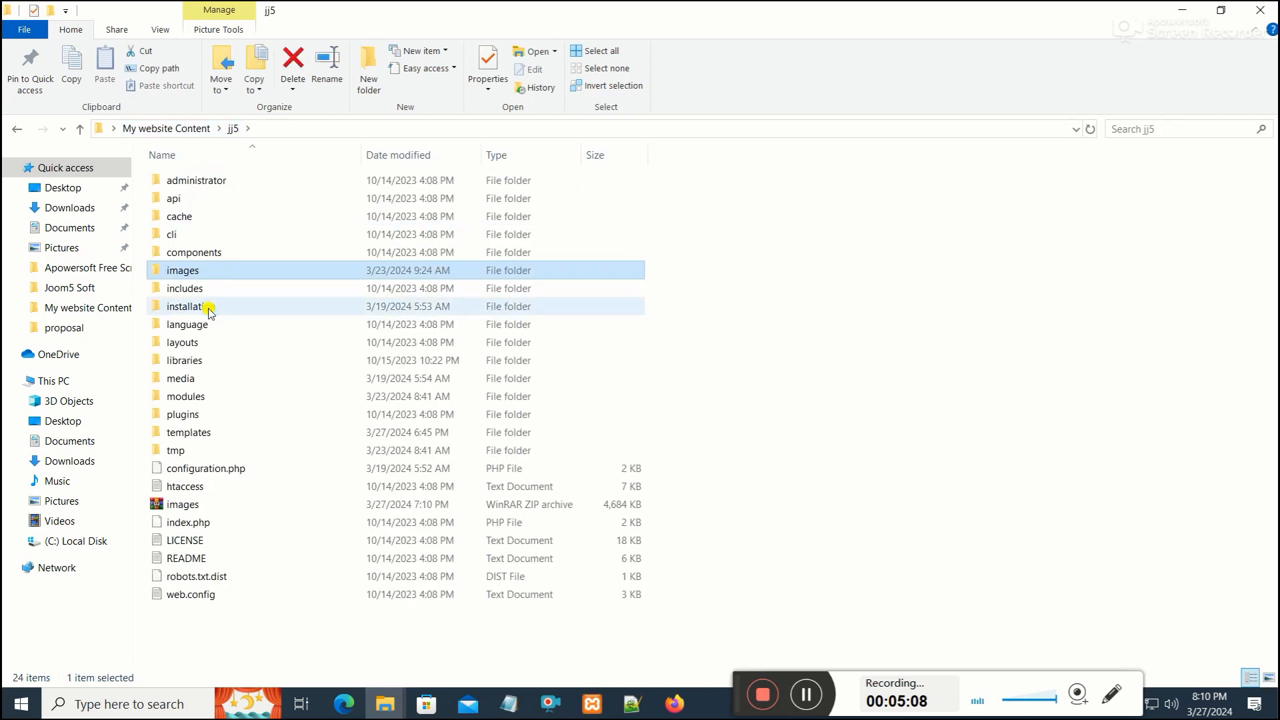
pyautogui.rightClick(182, 273)
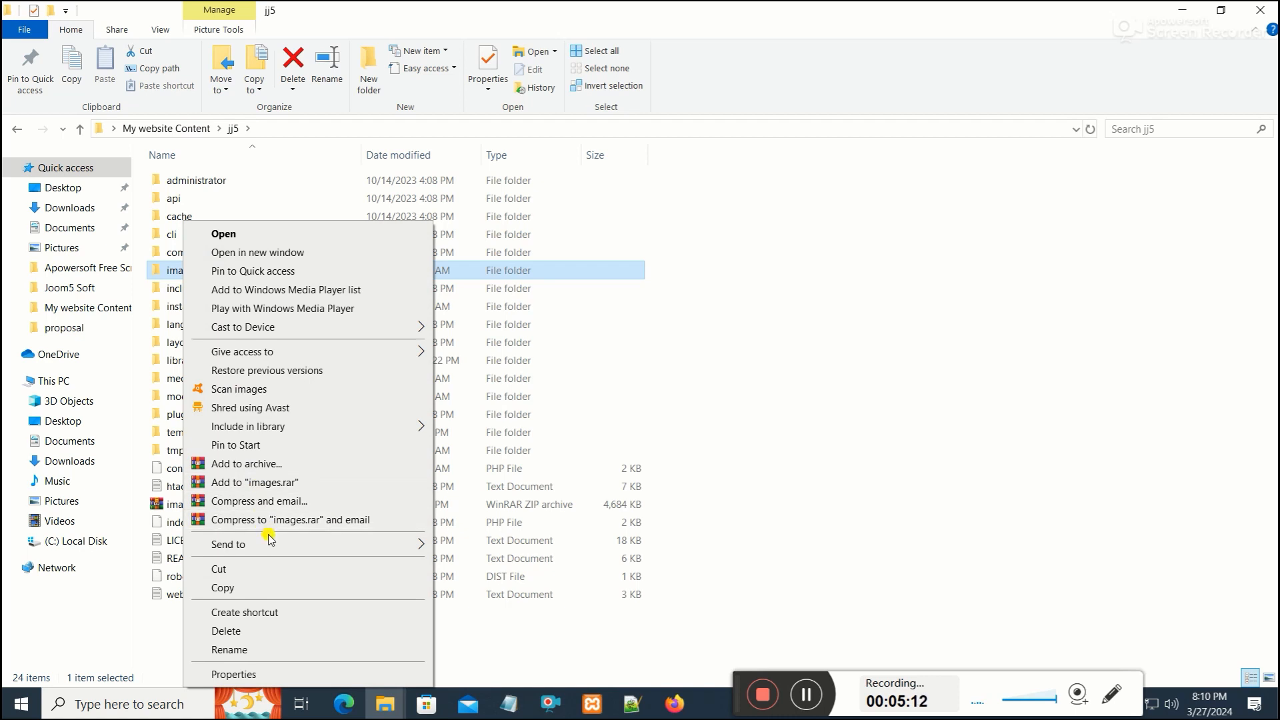
pyautogui.moveTo(328, 544)
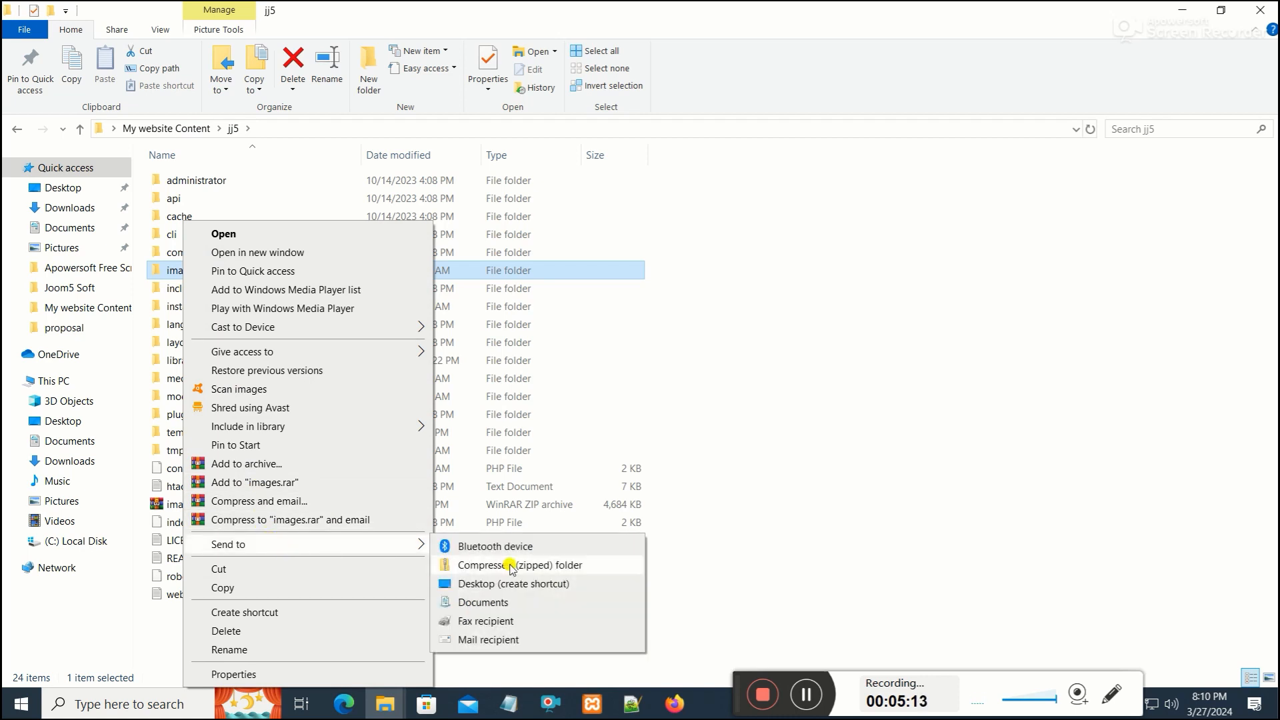
pyautogui.click(983, 456)
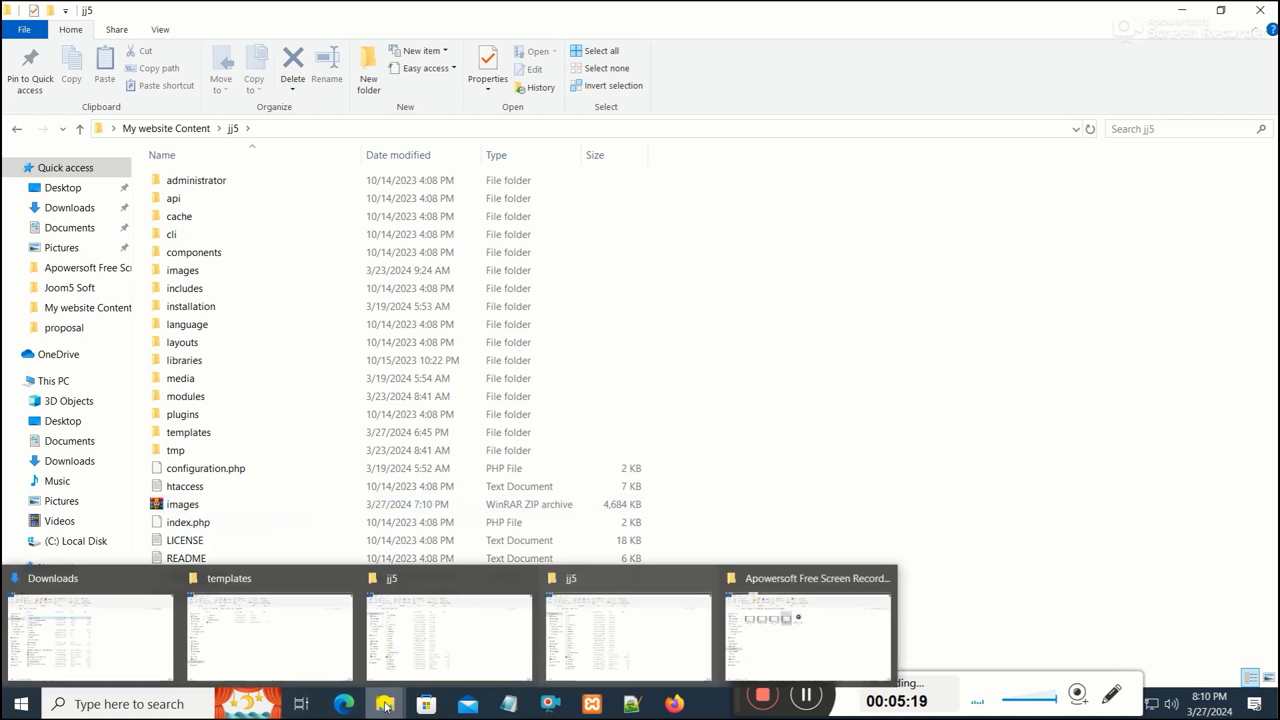
# Delete the images folder from public_html/joomla44 on the server, moving it to the trash
pyautogui.click(344, 704)
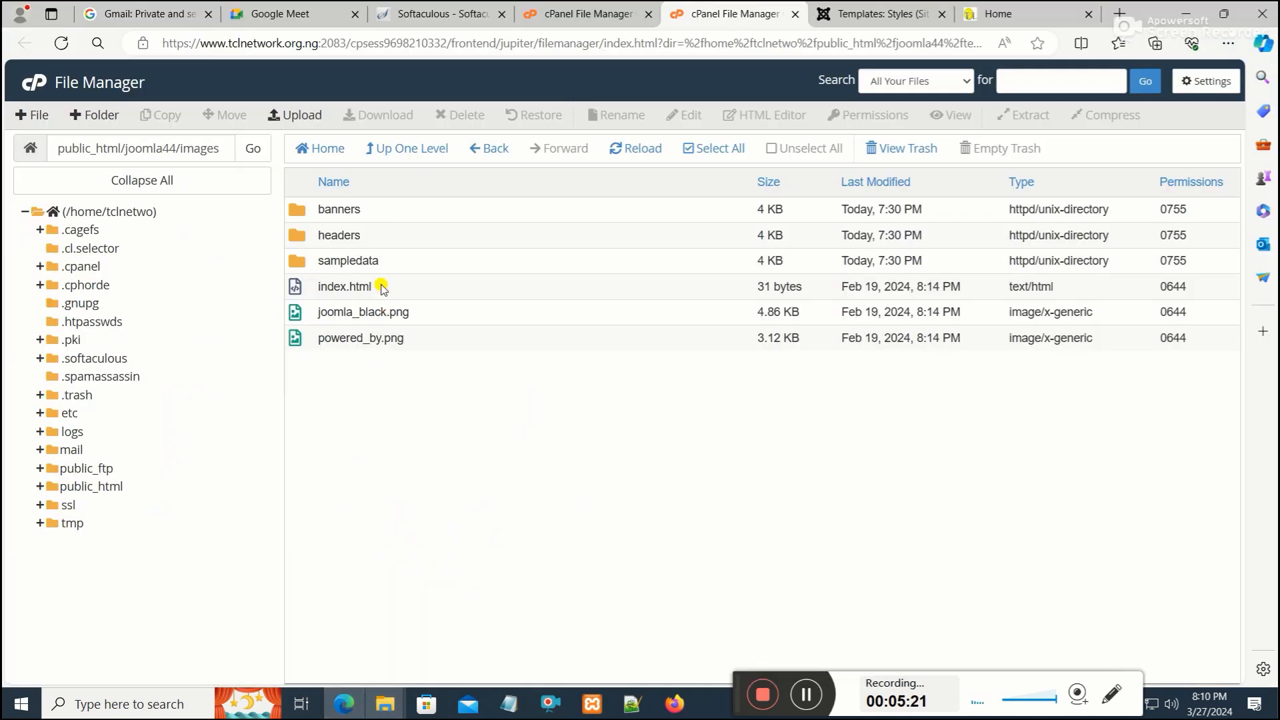
pyautogui.click(100, 486)
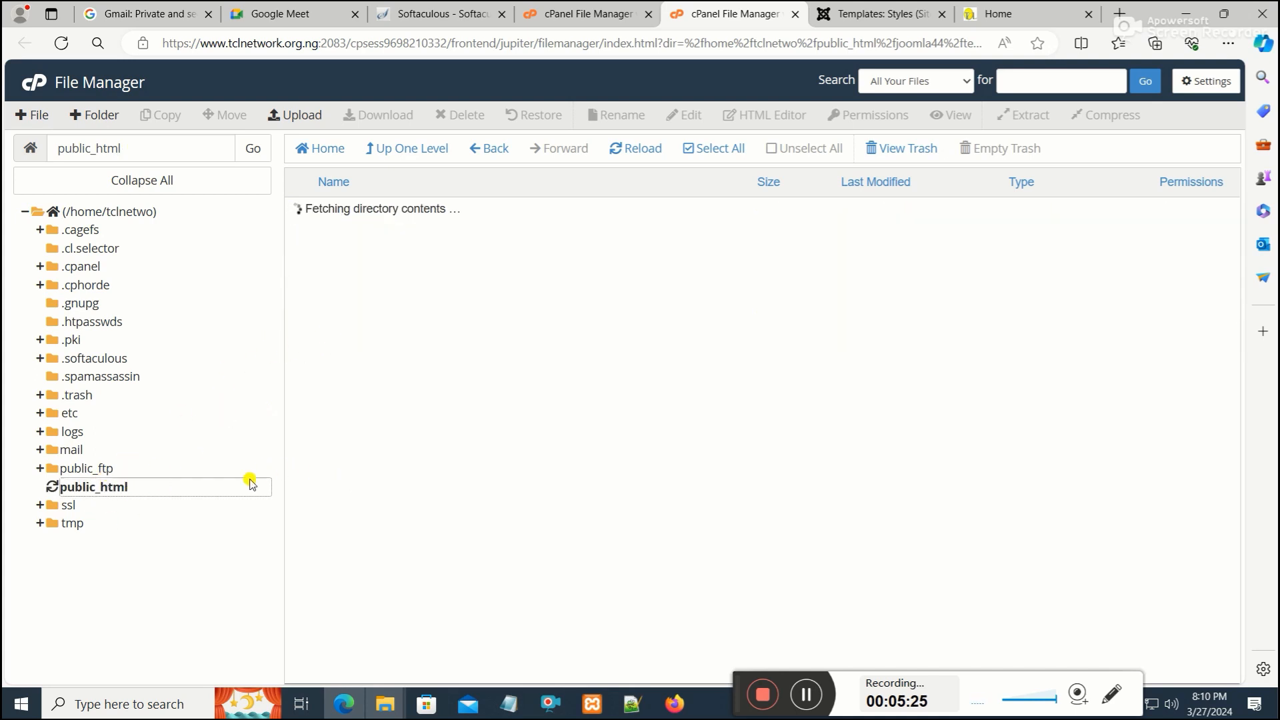
pyautogui.scroll(-4, 412, 555)
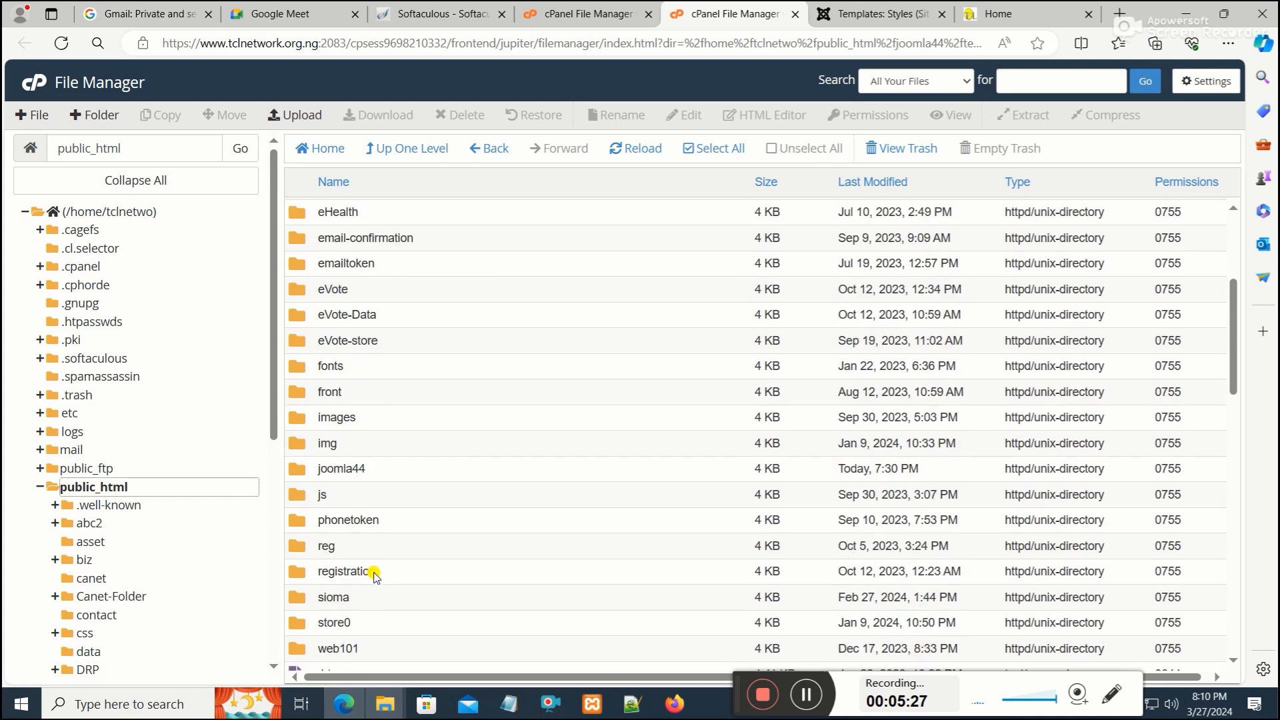
pyautogui.doubleClick(313, 439)
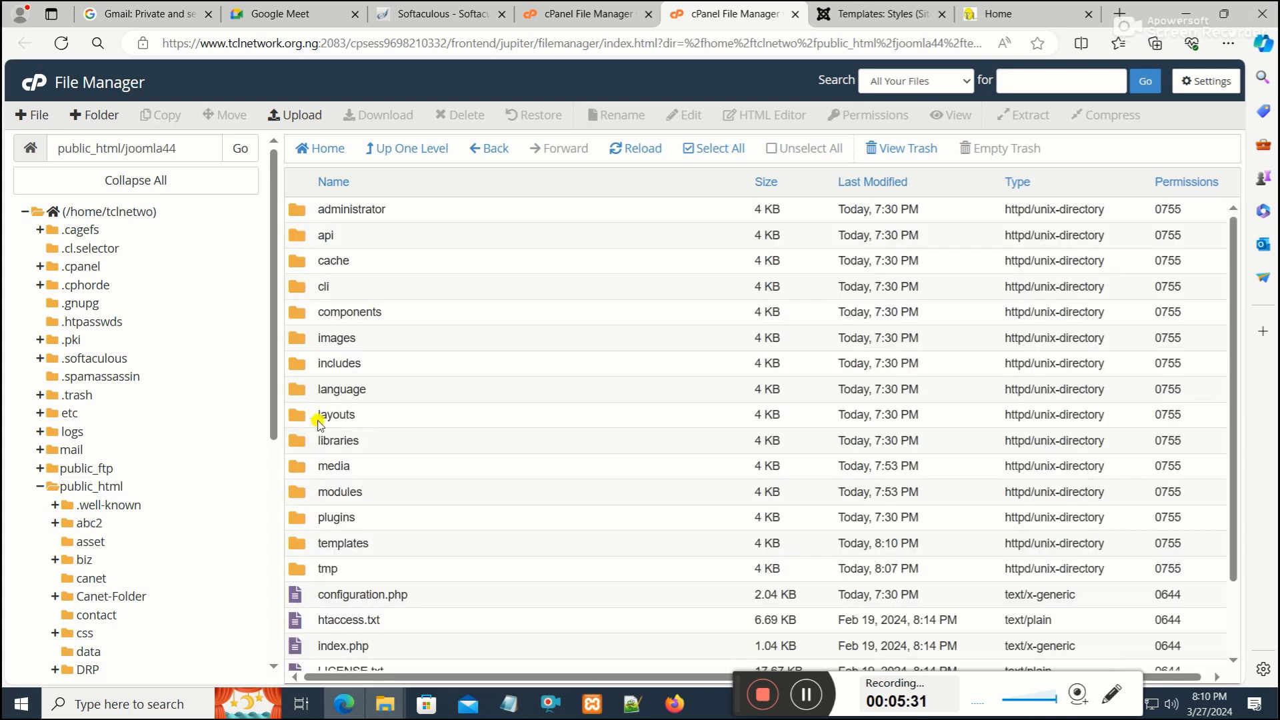
pyautogui.rightClick(304, 337)
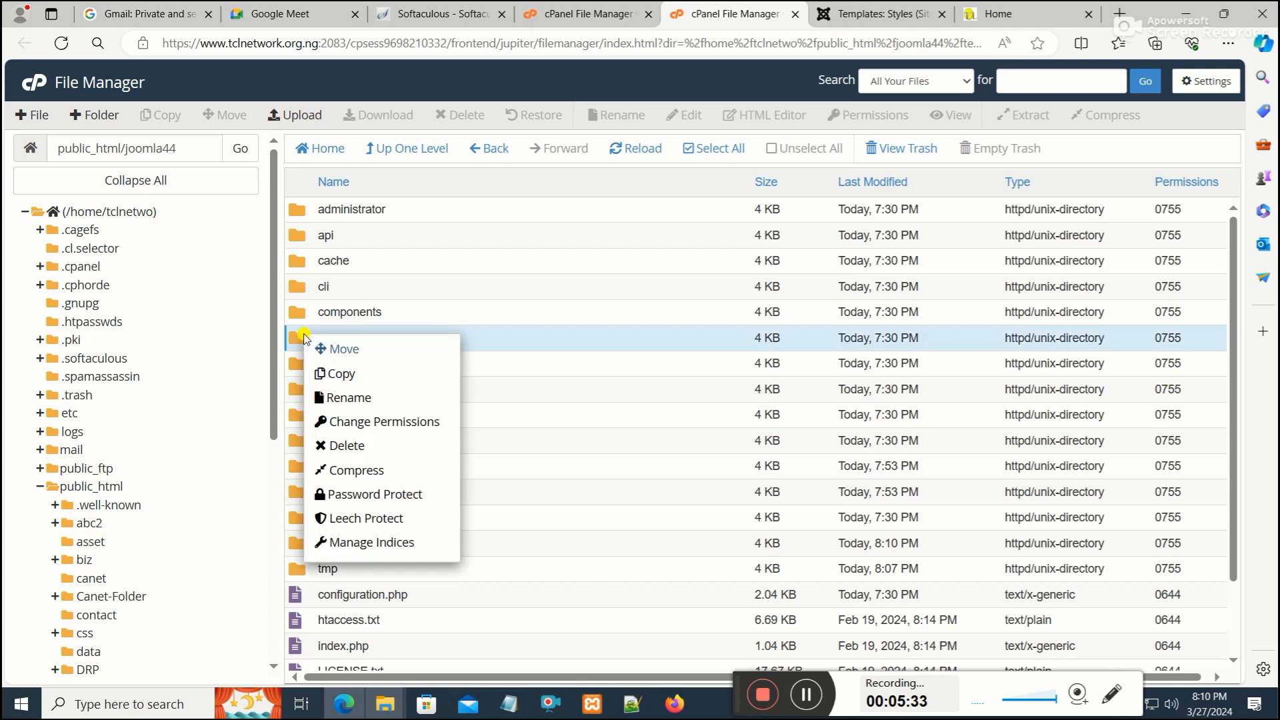
pyautogui.click(357, 443)
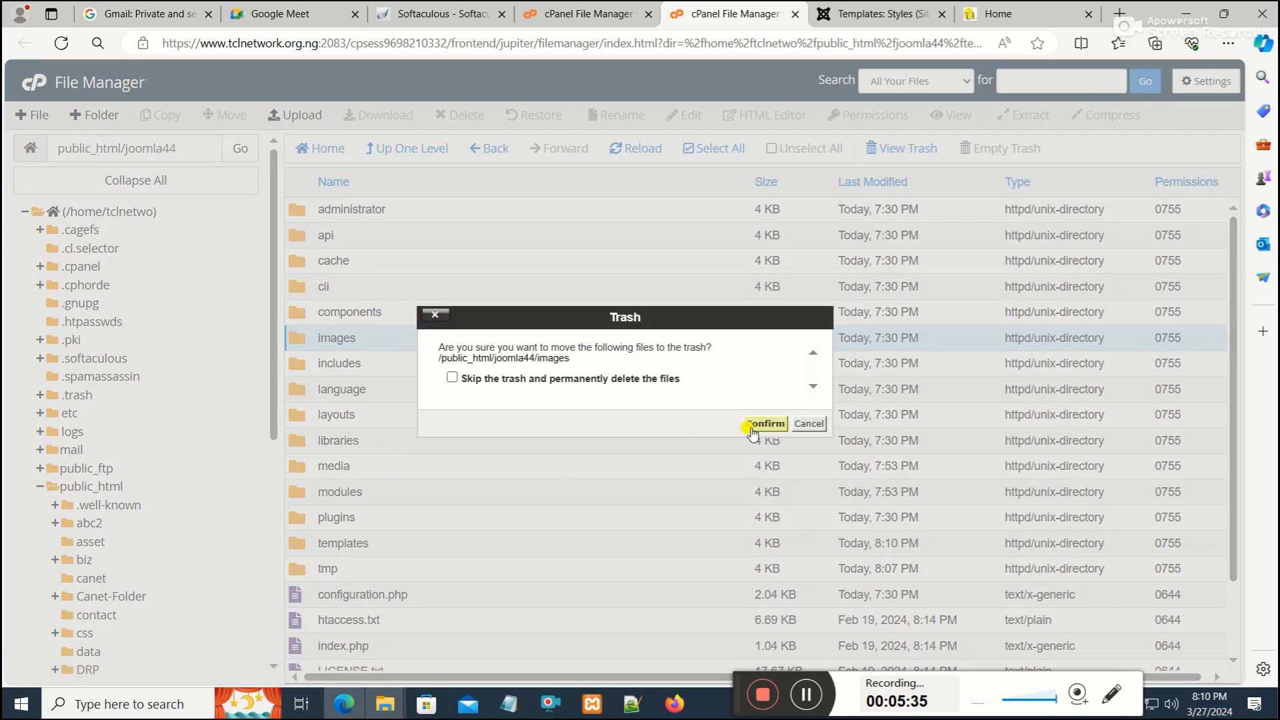
pyautogui.click(761, 424)
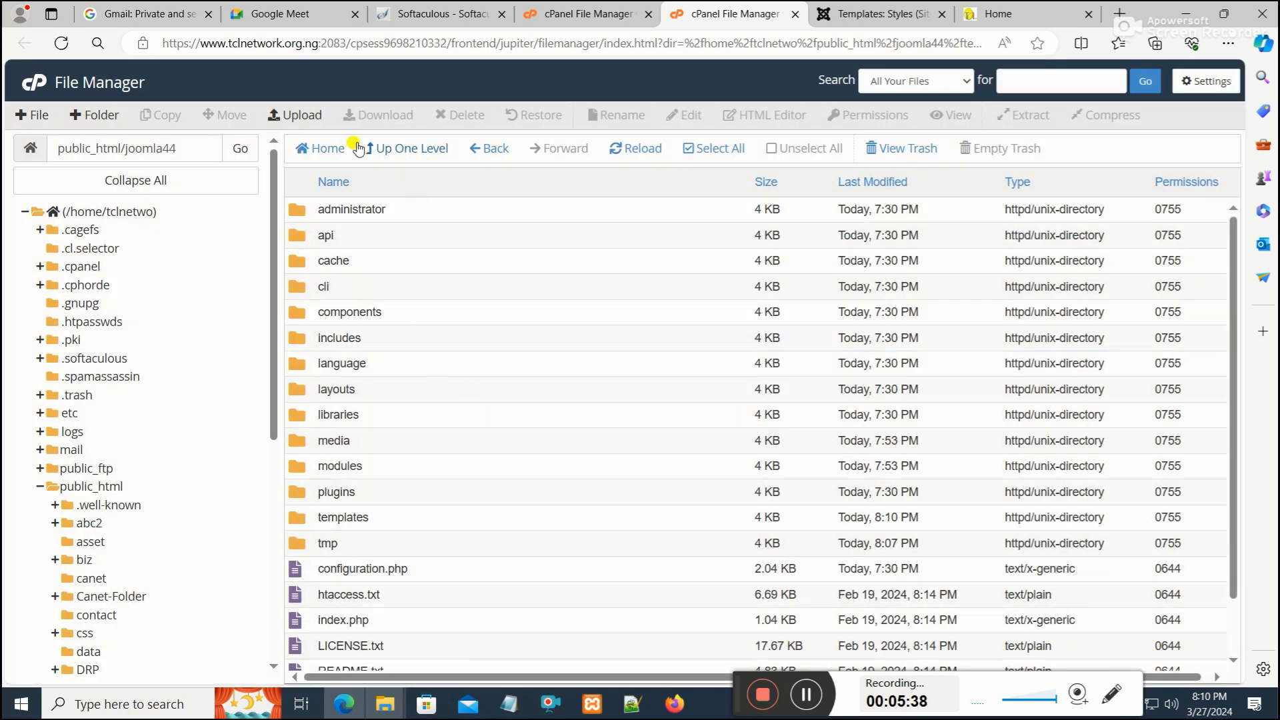
# Start uploading a file from the local jj5 folder to public_html/joomla44
pyautogui.click(316, 115)
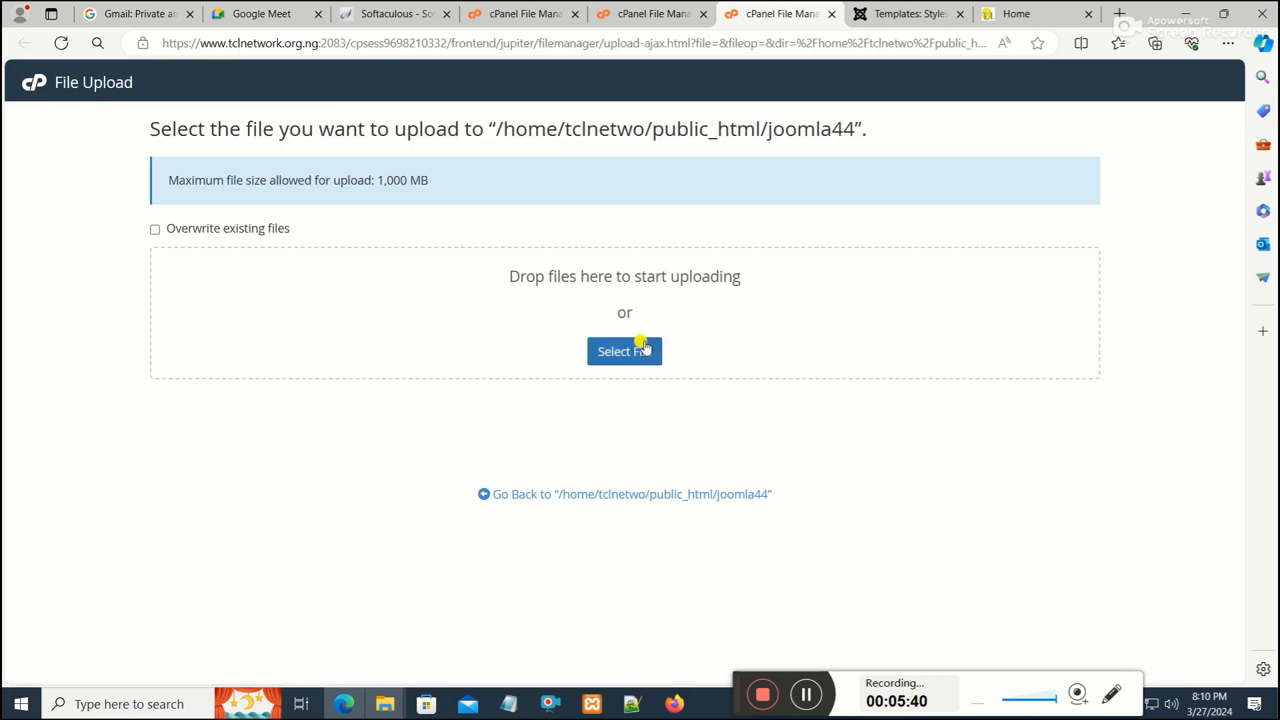
pyautogui.click(626, 353)
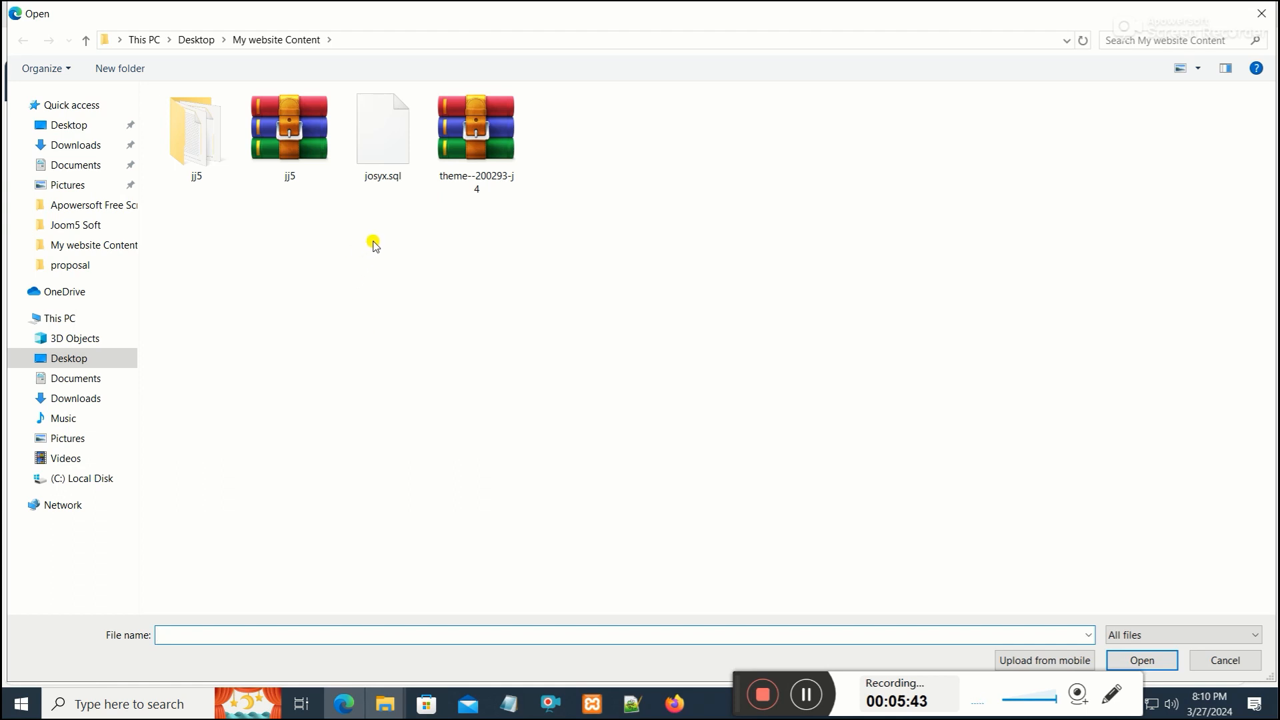
pyautogui.click(193, 139)
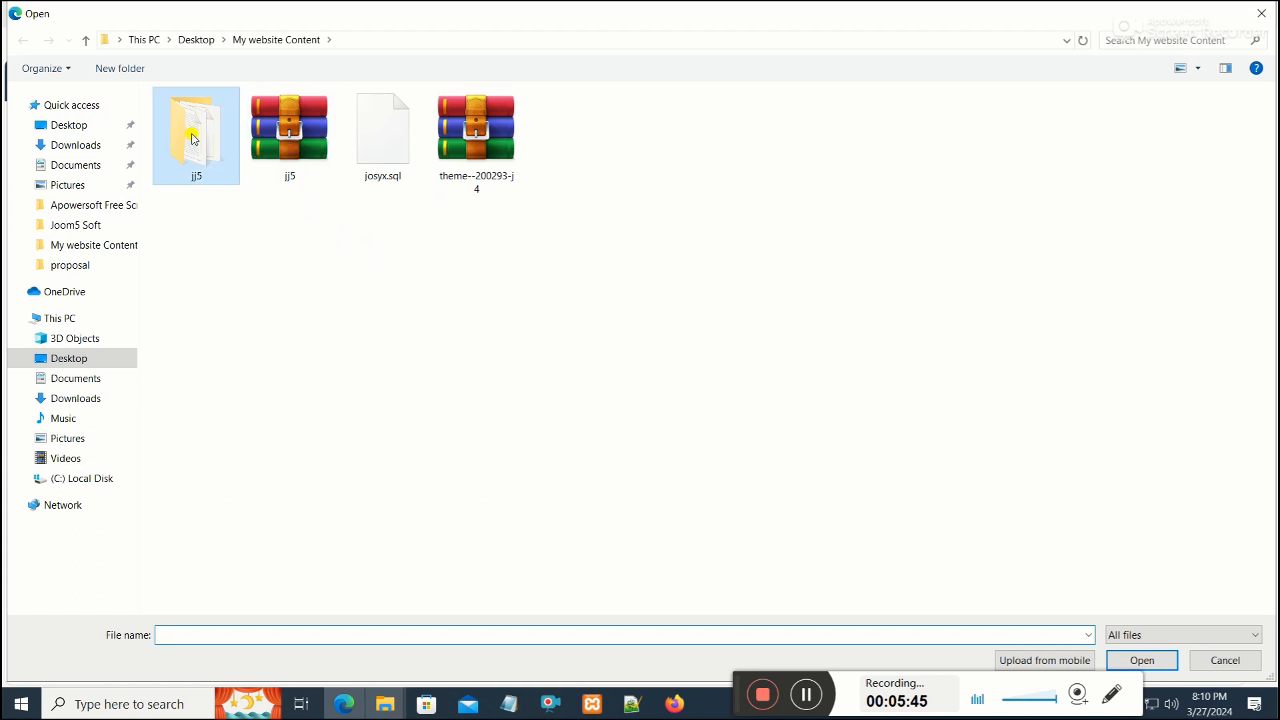
pyautogui.doubleClick(193, 139)
pyautogui.doubleClick(192, 444)
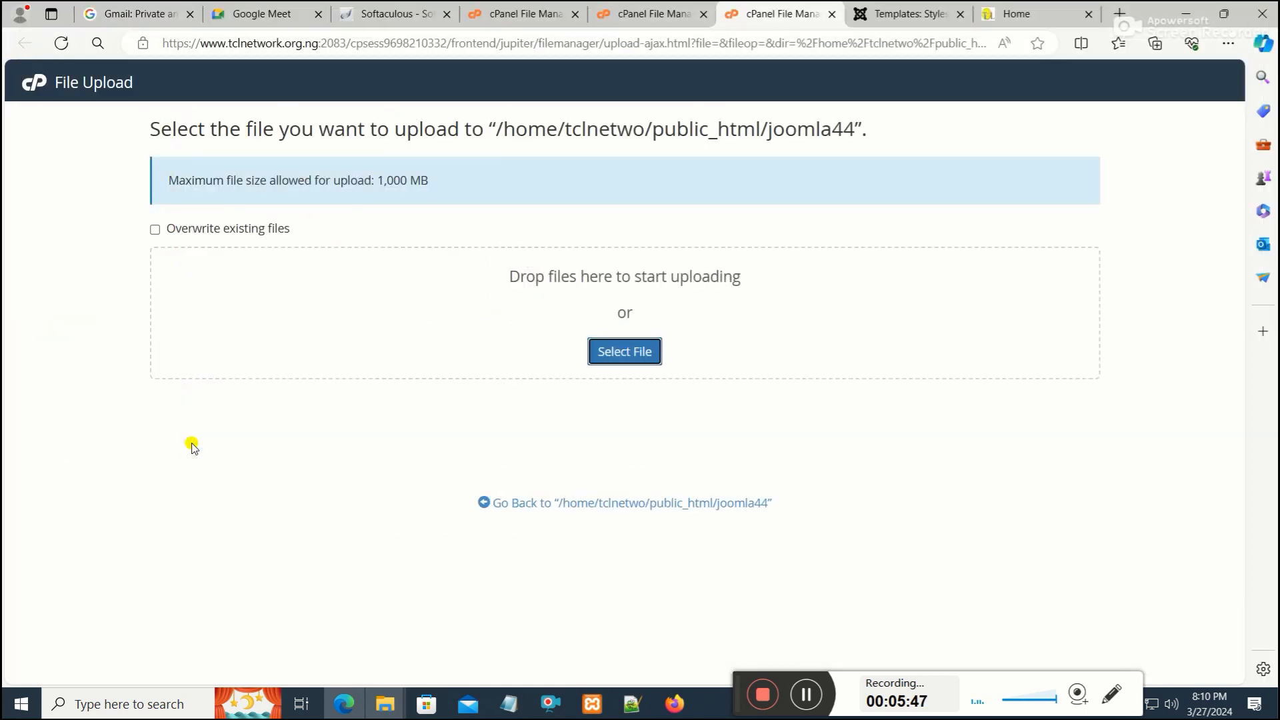
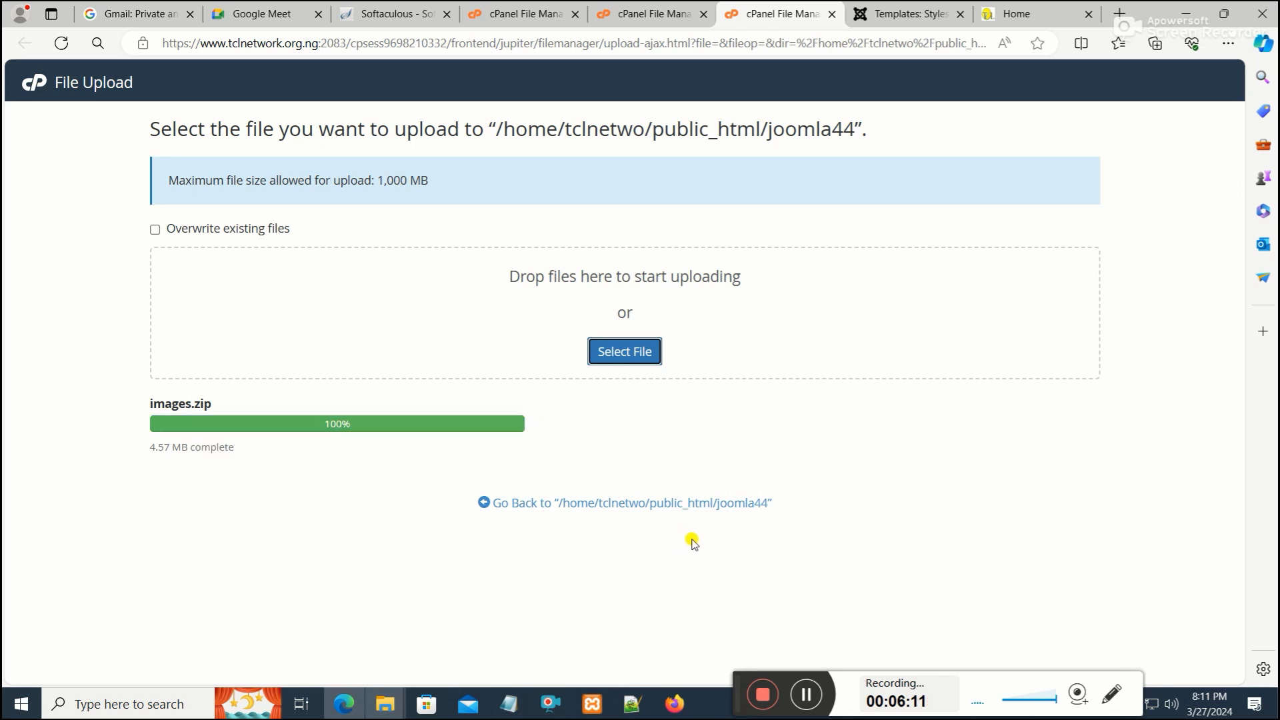
# Return to public_html/joomla44 and extract images.zip into that folder, then close the extraction results
pyautogui.click(667, 506)
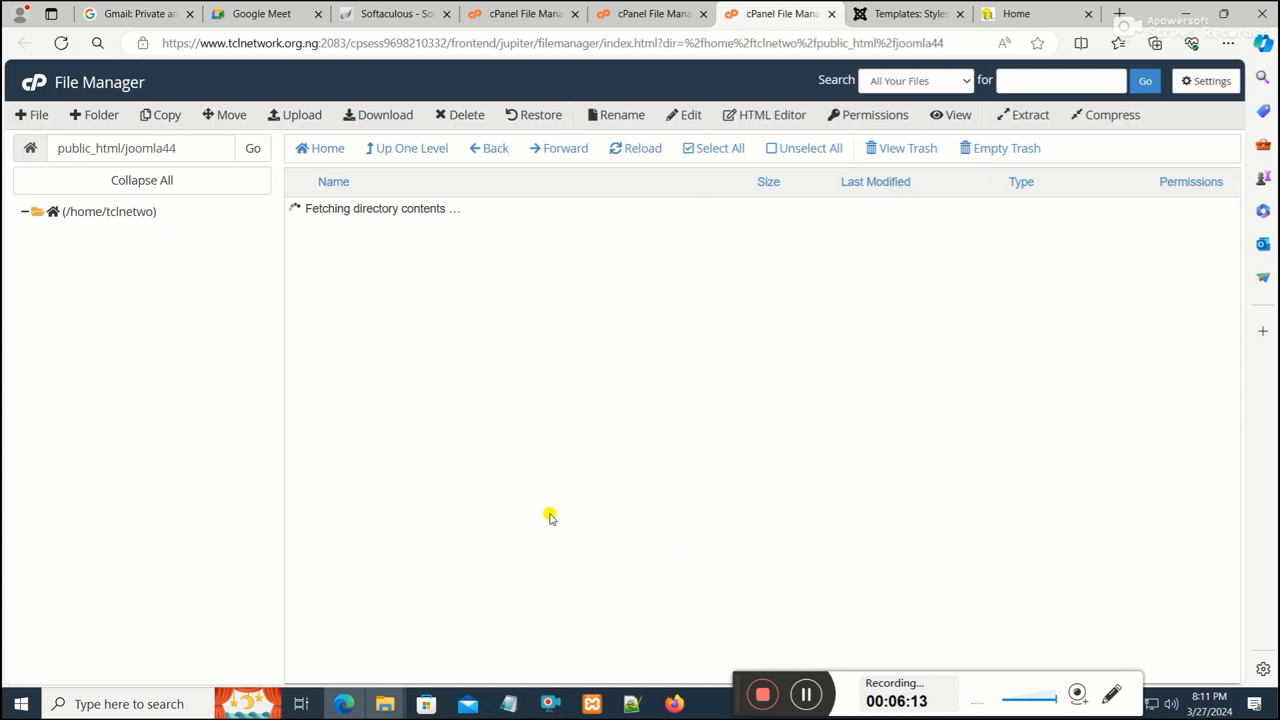
pyautogui.scroll(-3, 467, 460)
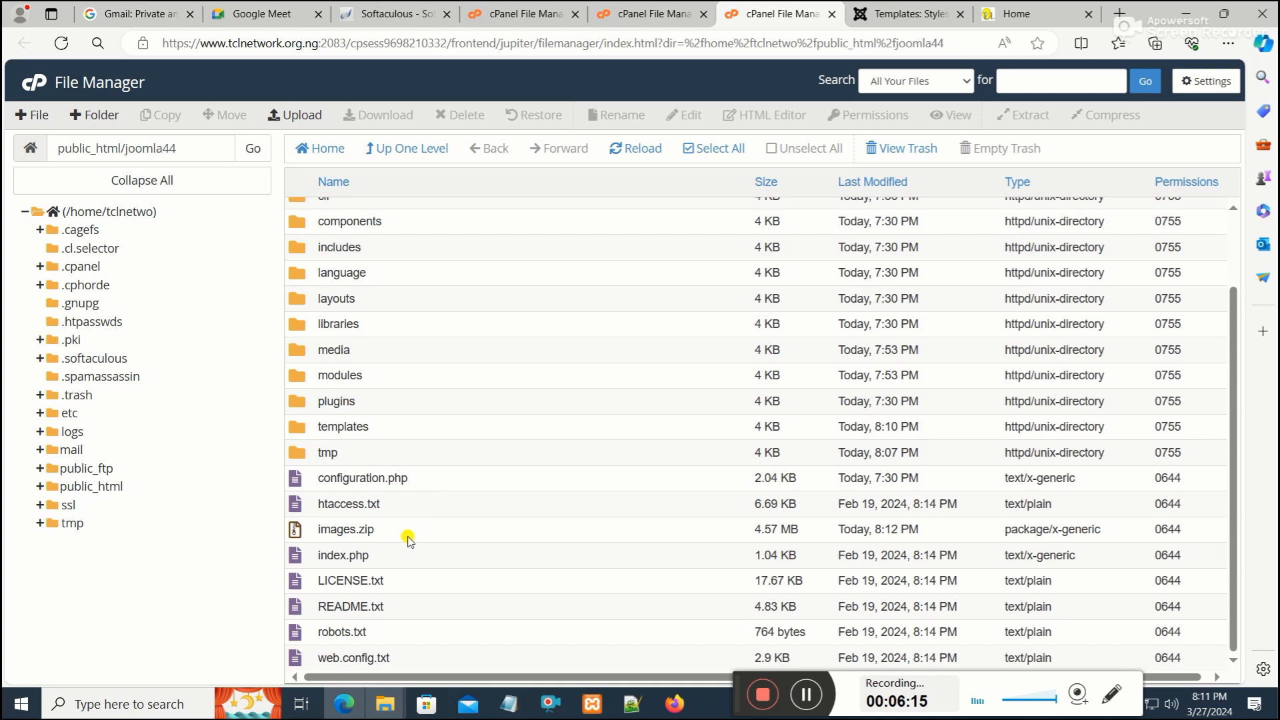
pyautogui.scroll(2, 366, 566)
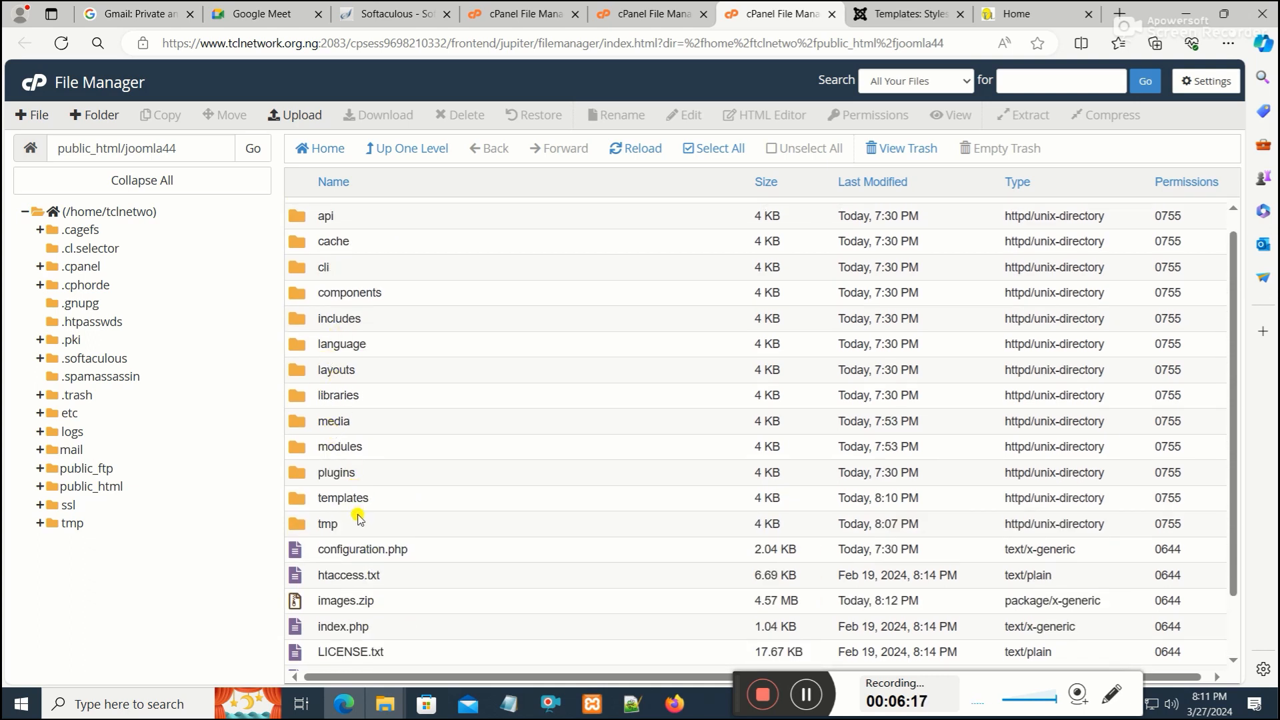
pyautogui.scroll(-3, 357, 517)
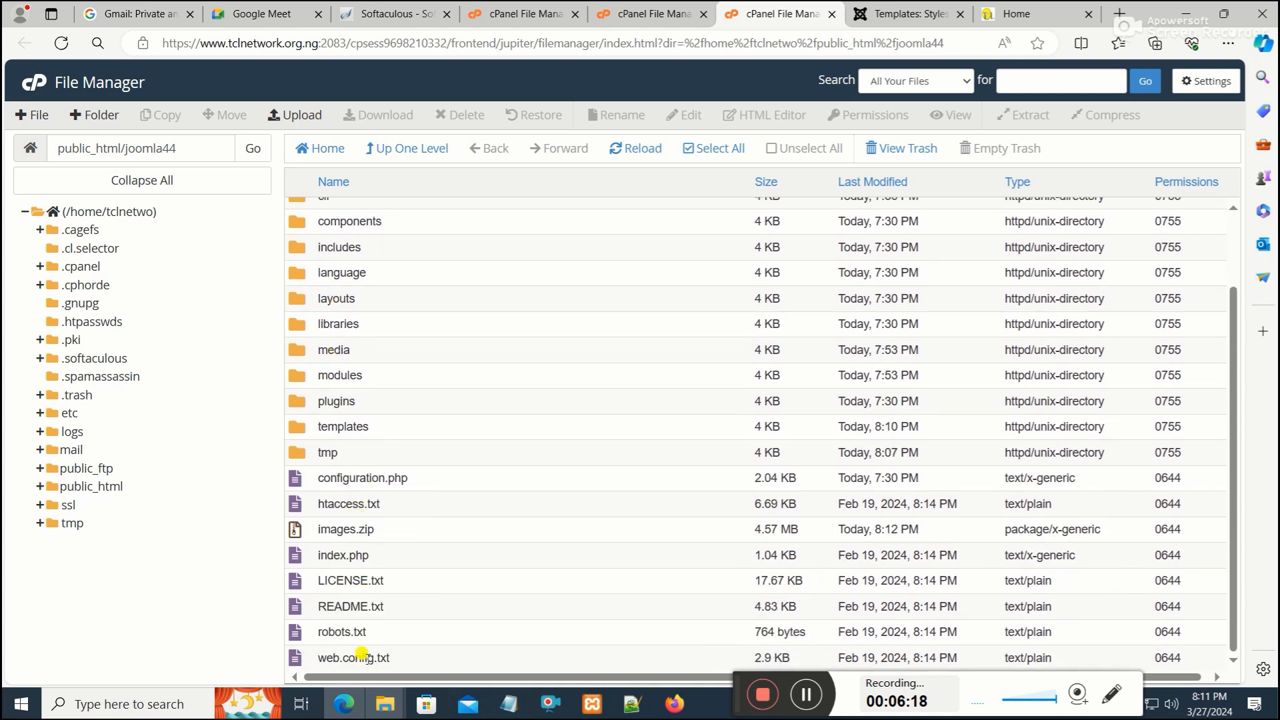
pyautogui.rightClick(311, 533)
pyautogui.click(375, 631)
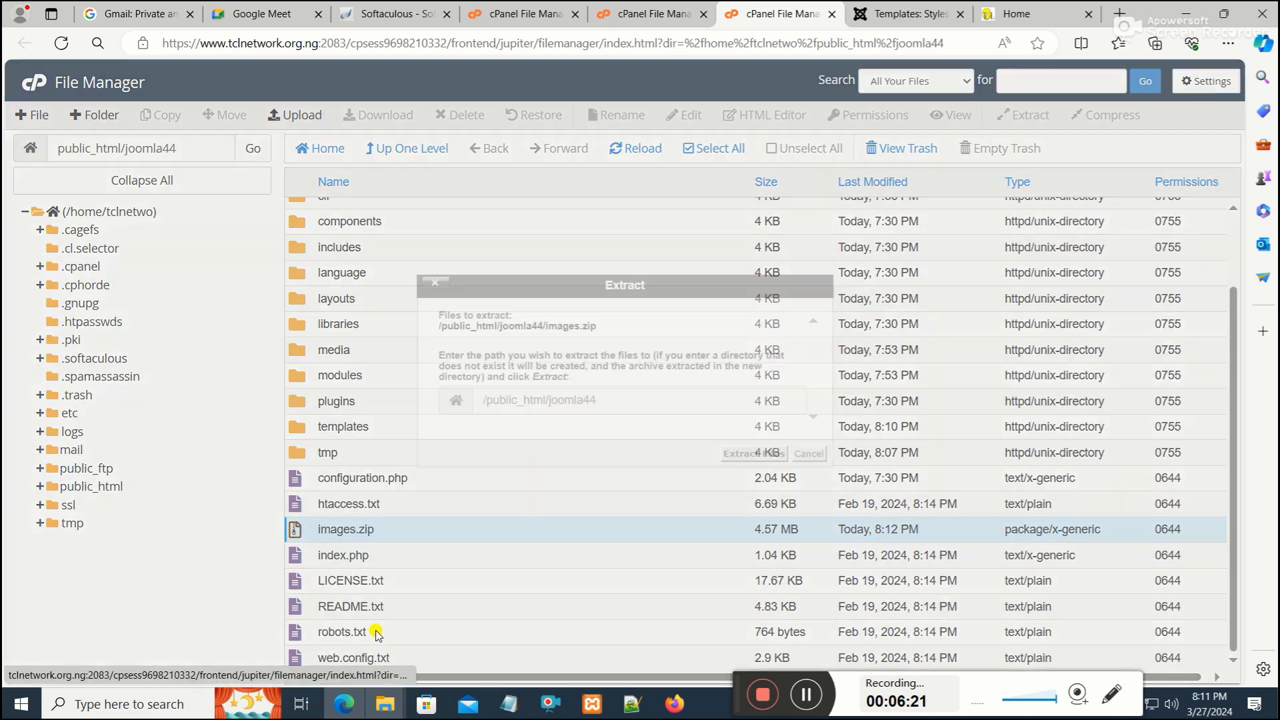
pyautogui.click(742, 459)
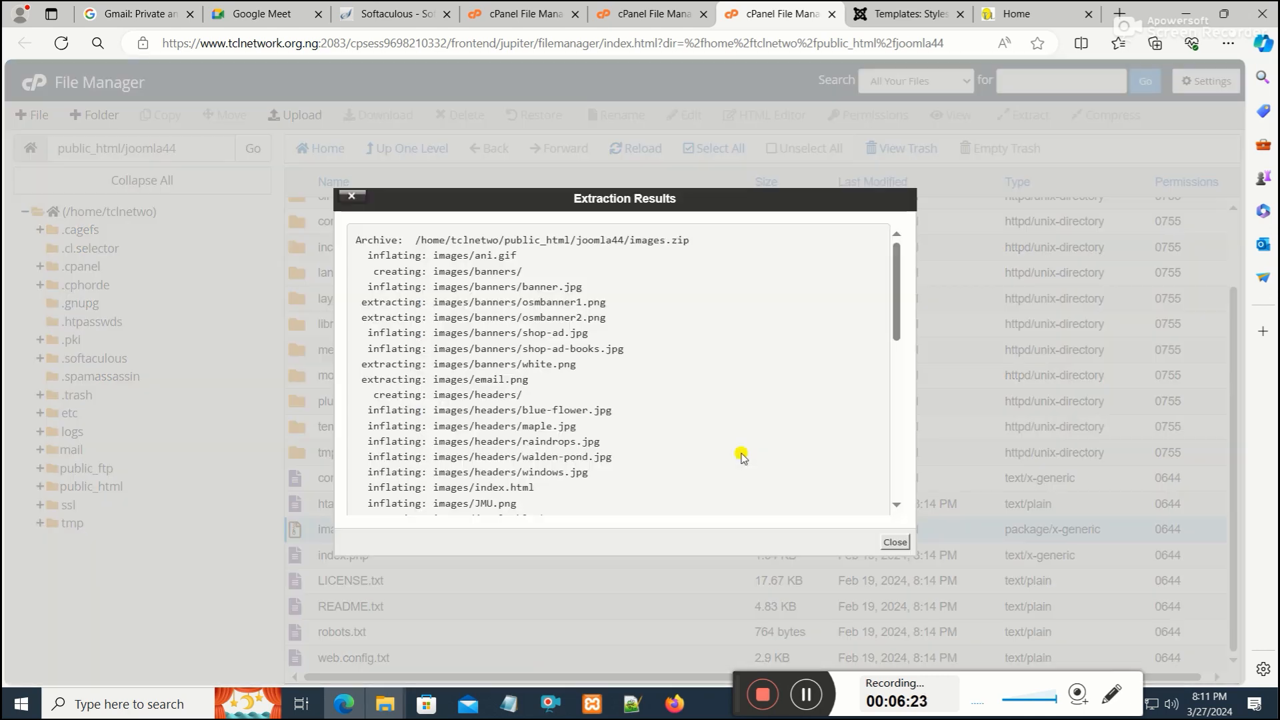
pyautogui.moveTo(895, 308); pyautogui.dragTo(898, 546)
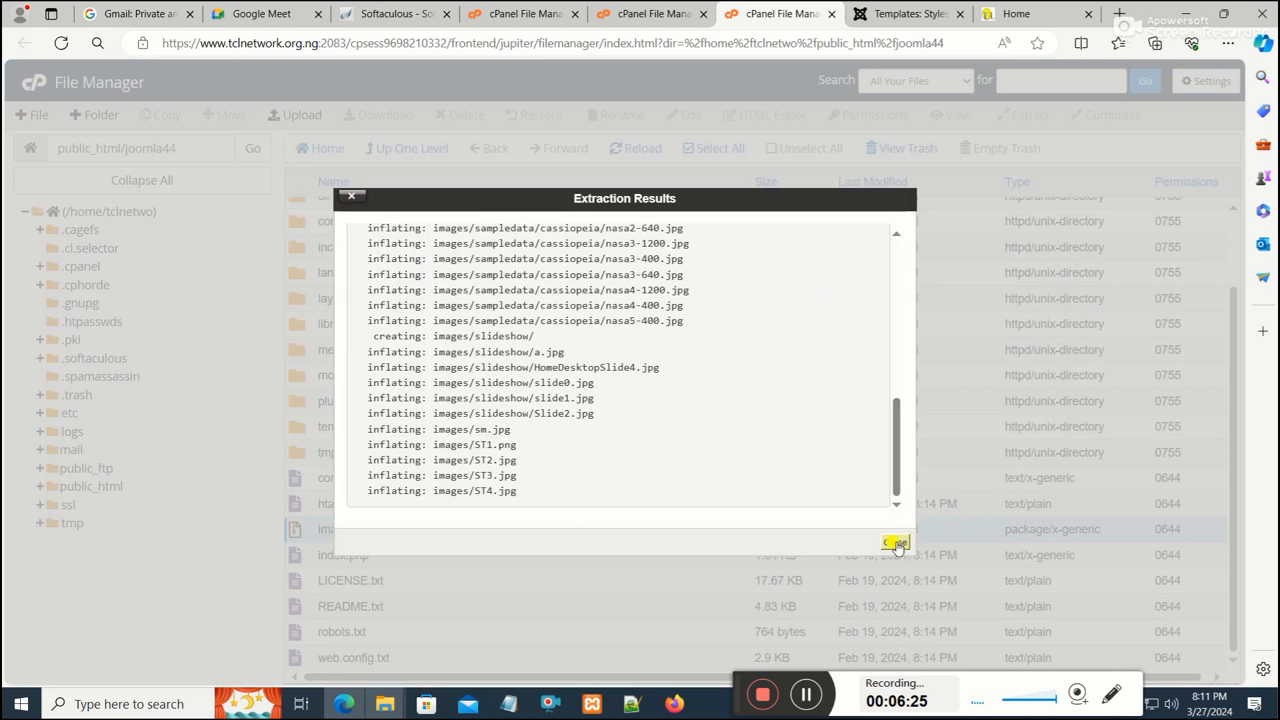
pyautogui.click(895, 541)
# Open the new images folder inside joomla44 to check its contents, then go back up to joomla44
pyautogui.scroll(2, 484, 400)
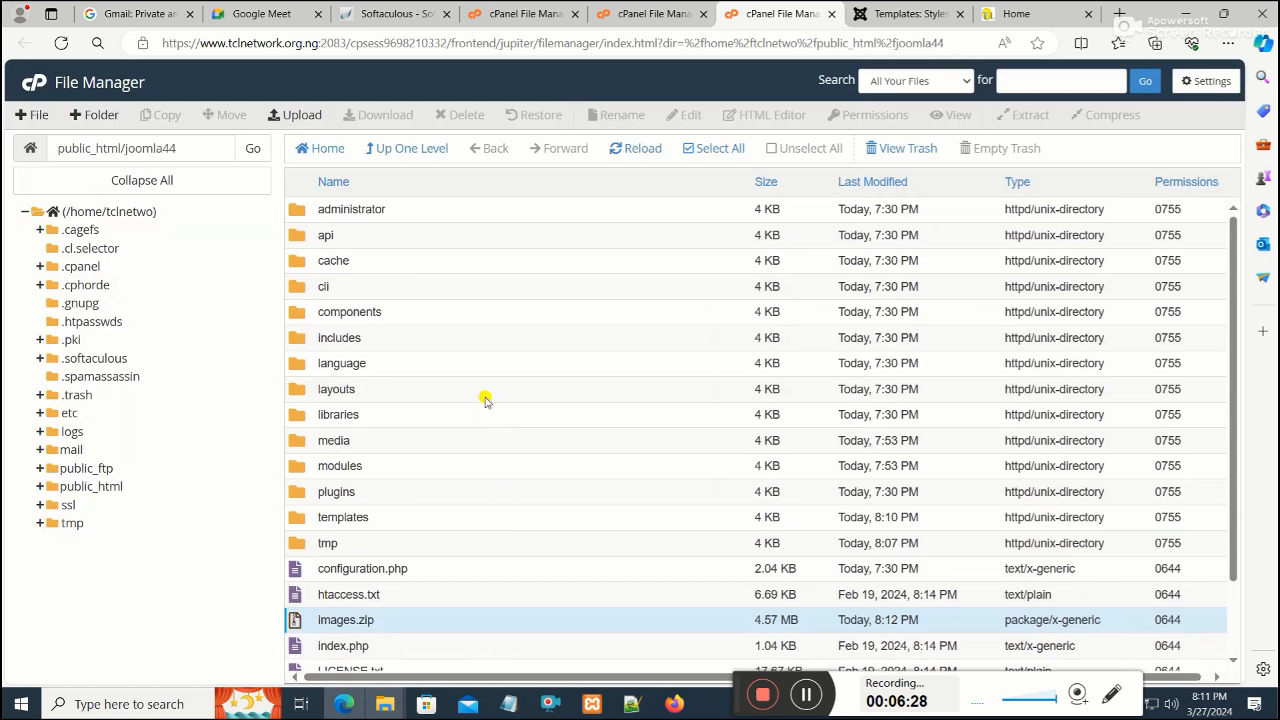
pyautogui.click(402, 150)
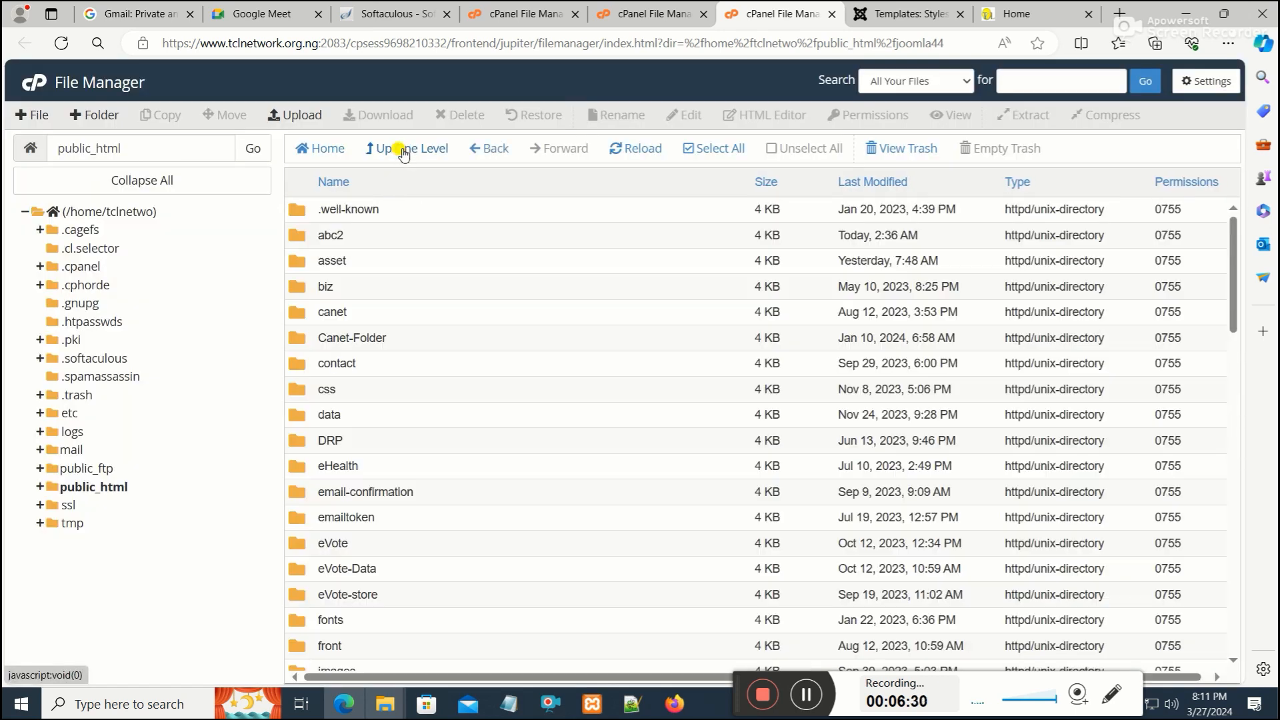
pyautogui.scroll(-5, 323, 530)
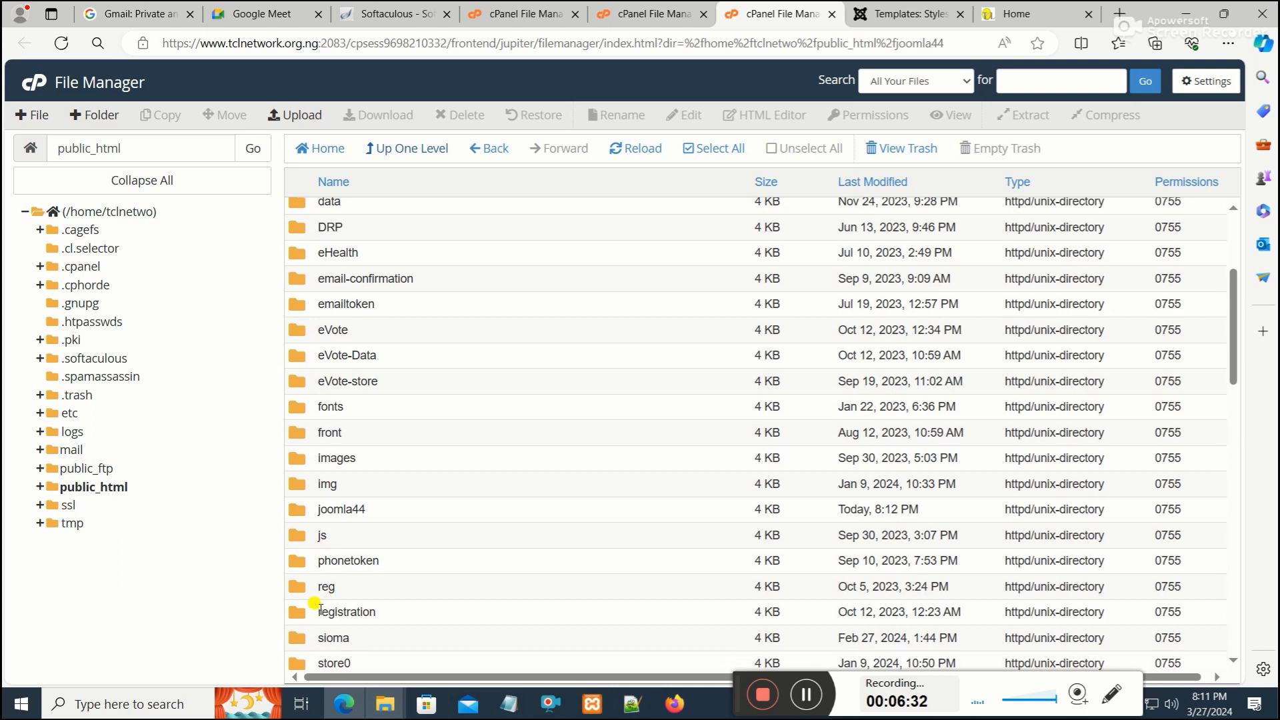
pyautogui.doubleClick(308, 367)
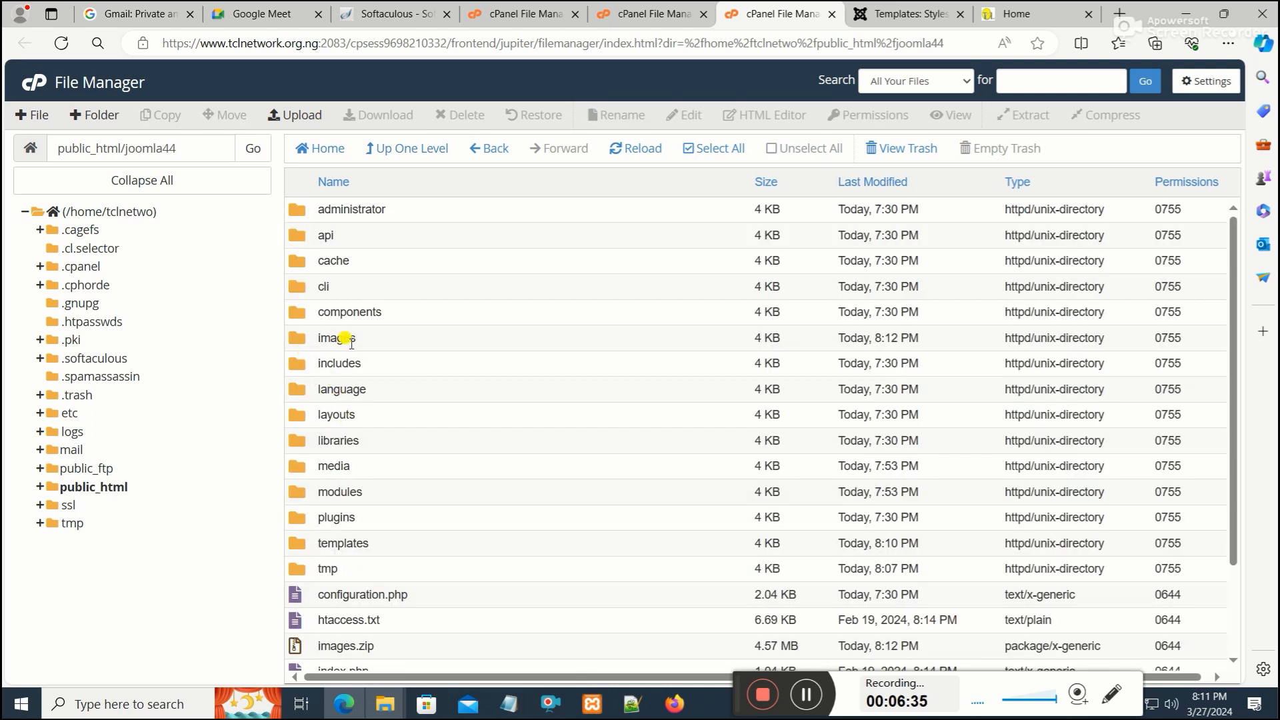
pyautogui.doubleClick(301, 338)
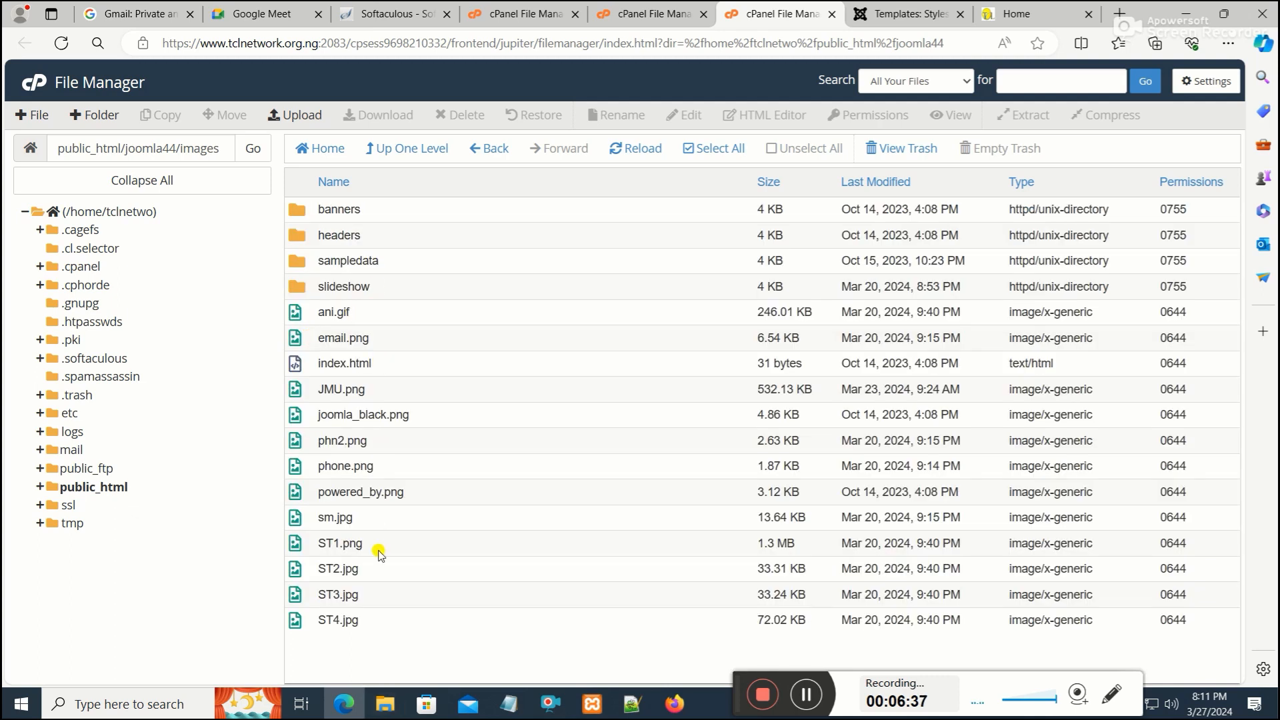
pyautogui.click(410, 148)
# Delete images.zip from public_html/joomla44, moving it to the trash
pyautogui.scroll(-3, 476, 373)
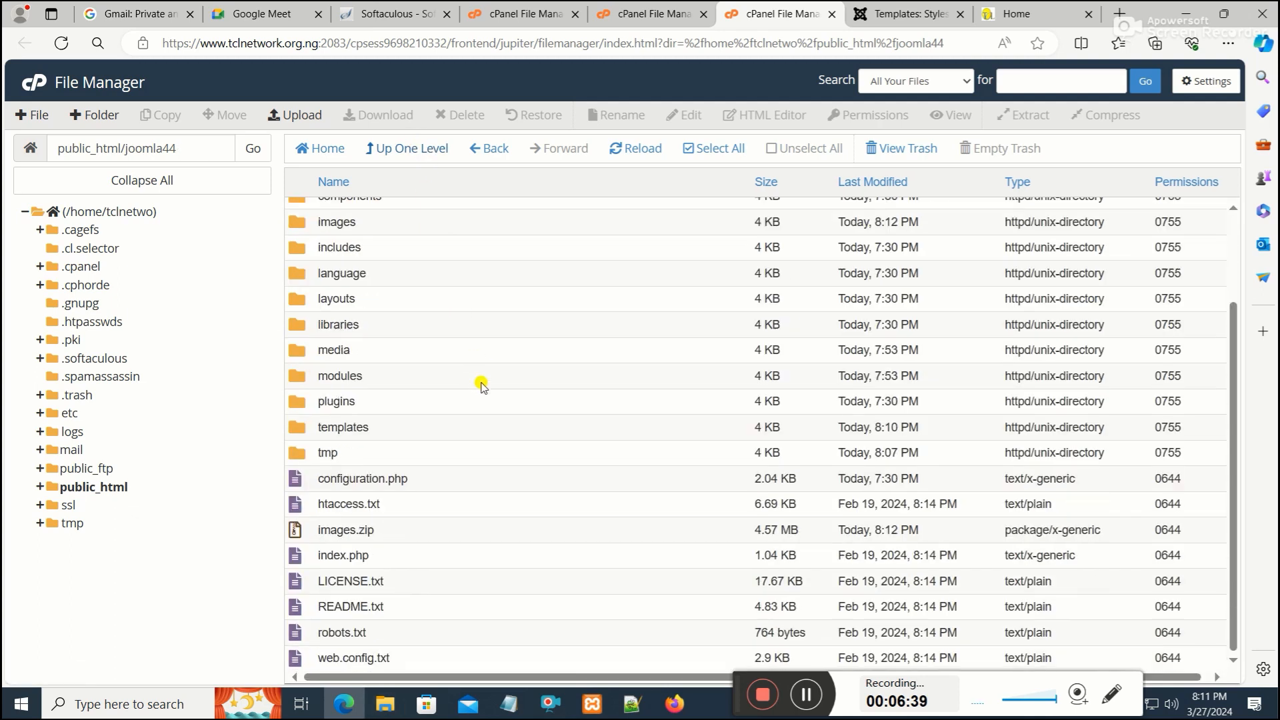
pyautogui.rightClick(308, 538)
pyautogui.click(355, 607)
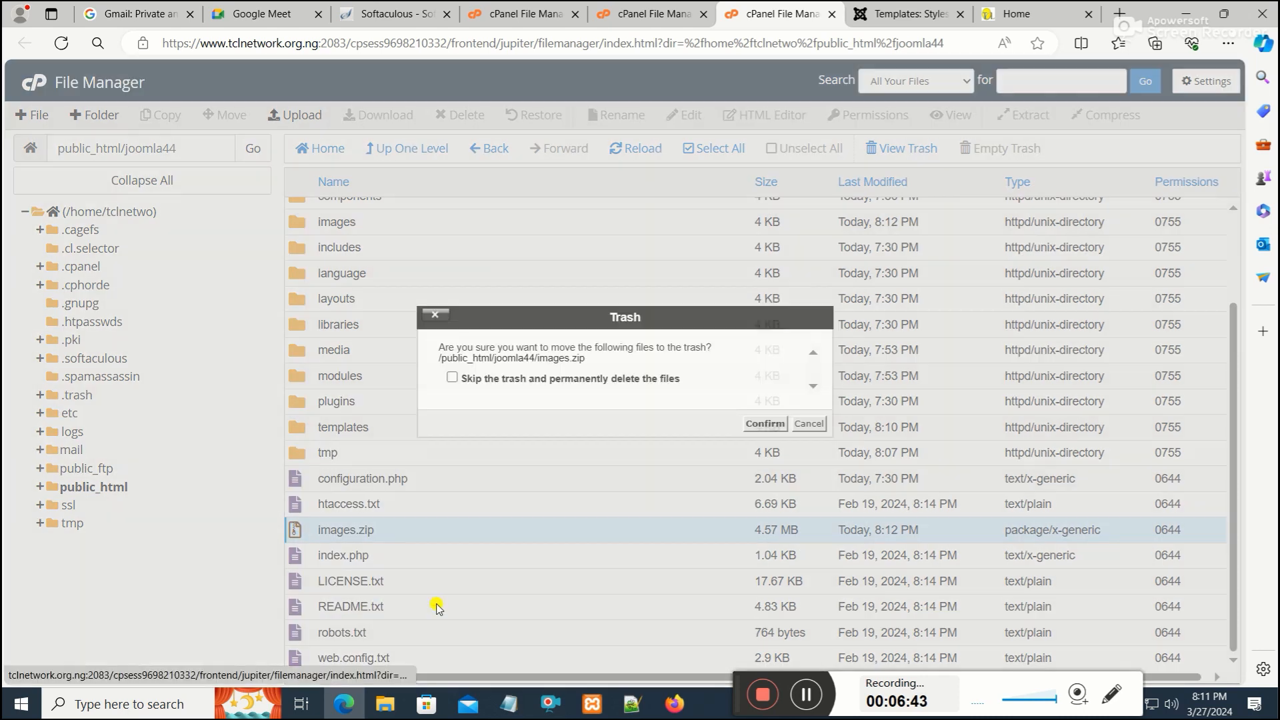
pyautogui.click(748, 425)
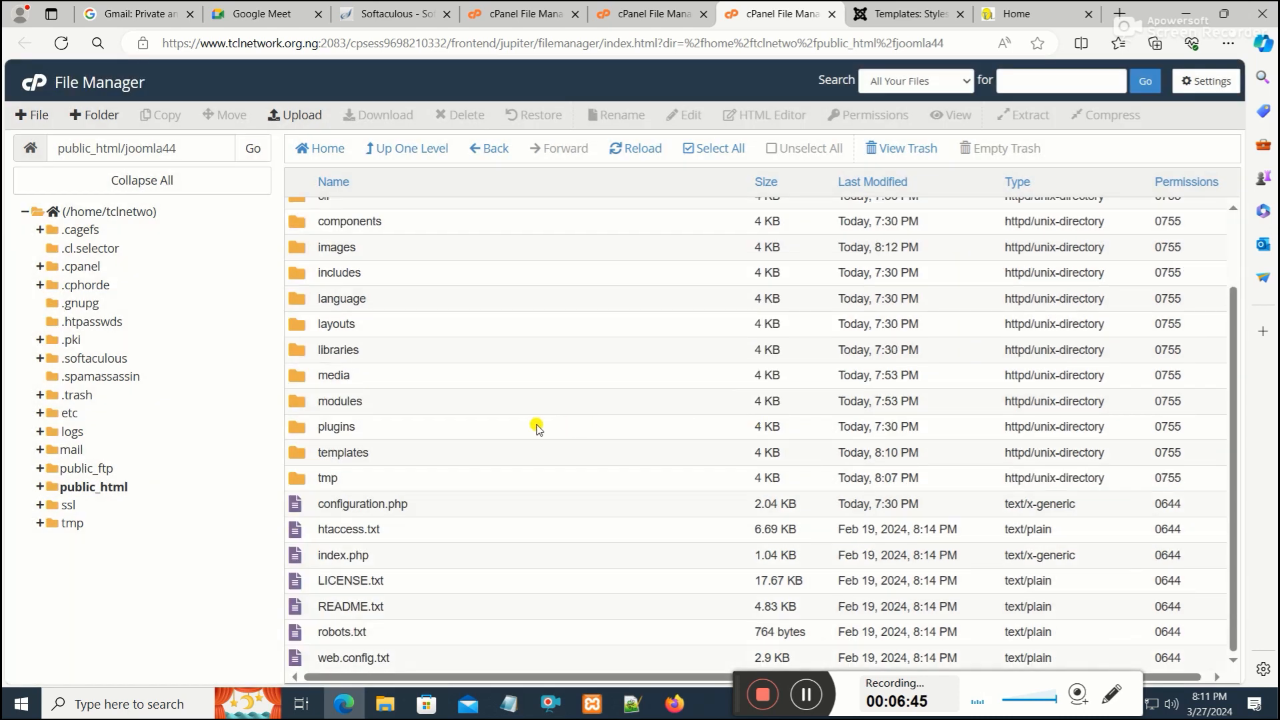
pyautogui.scroll(2, 526, 417)
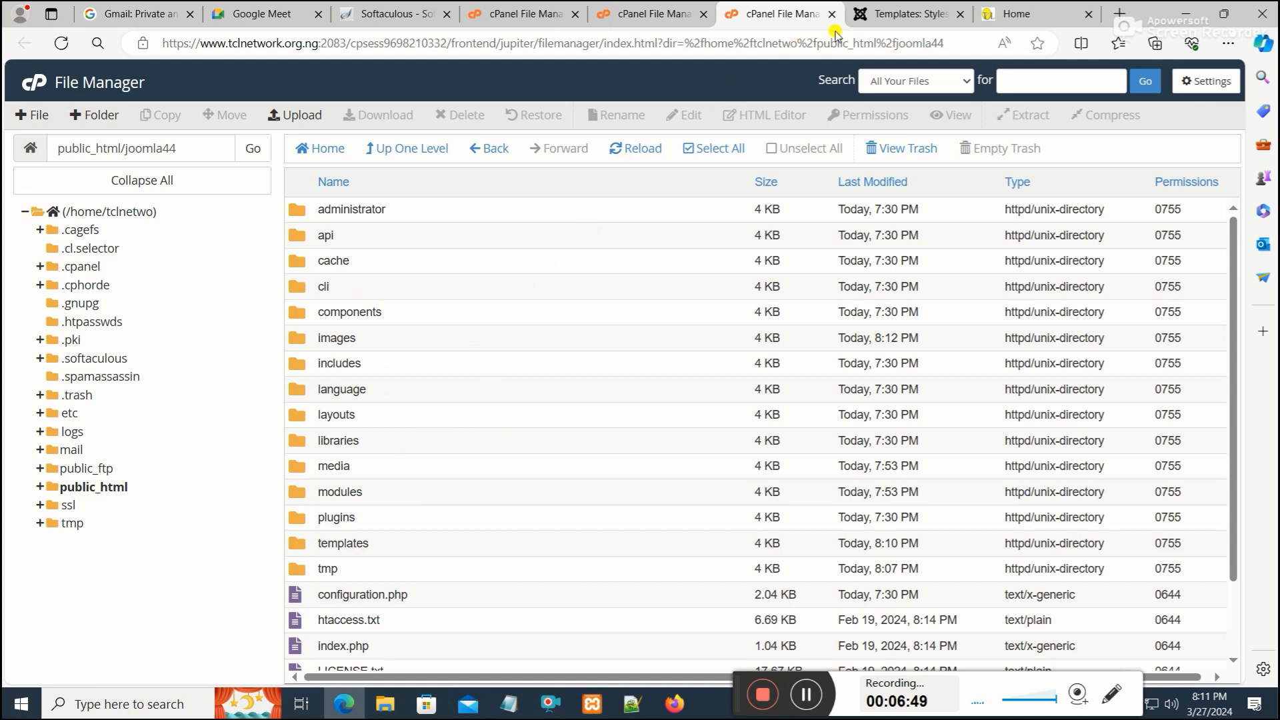
pyautogui.click(869, 14)
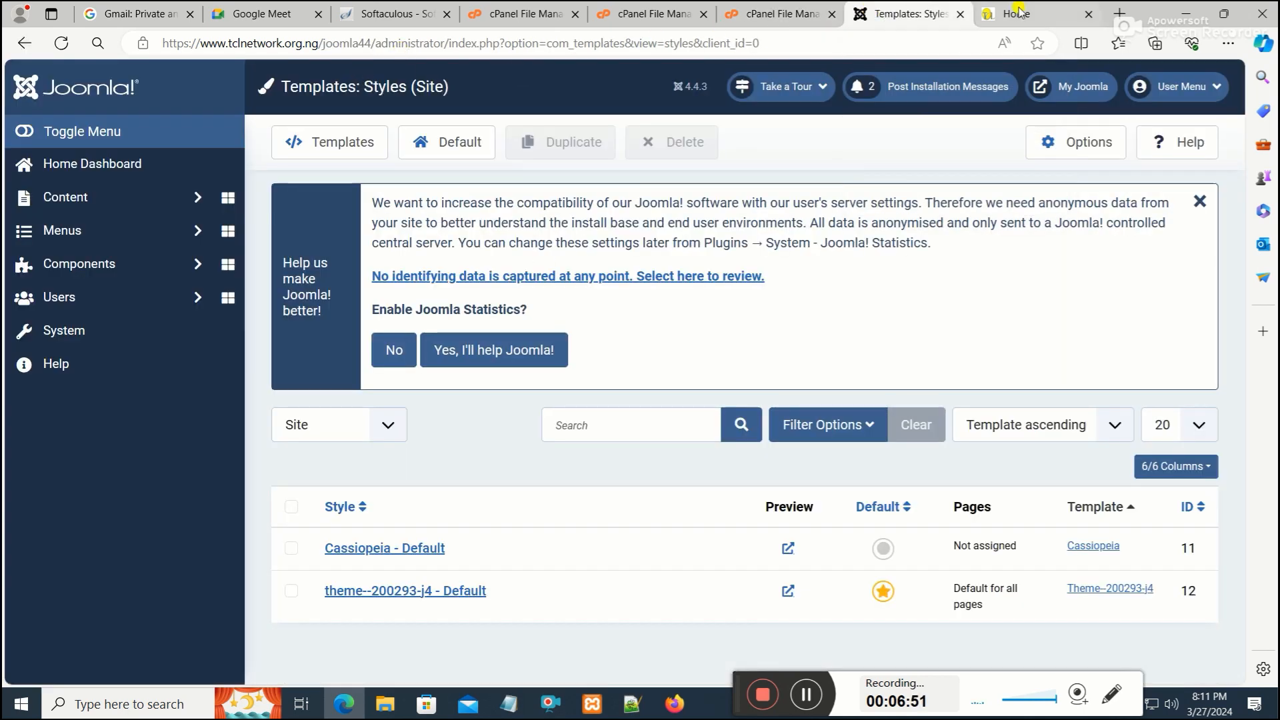
pyautogui.click(1076, 90)
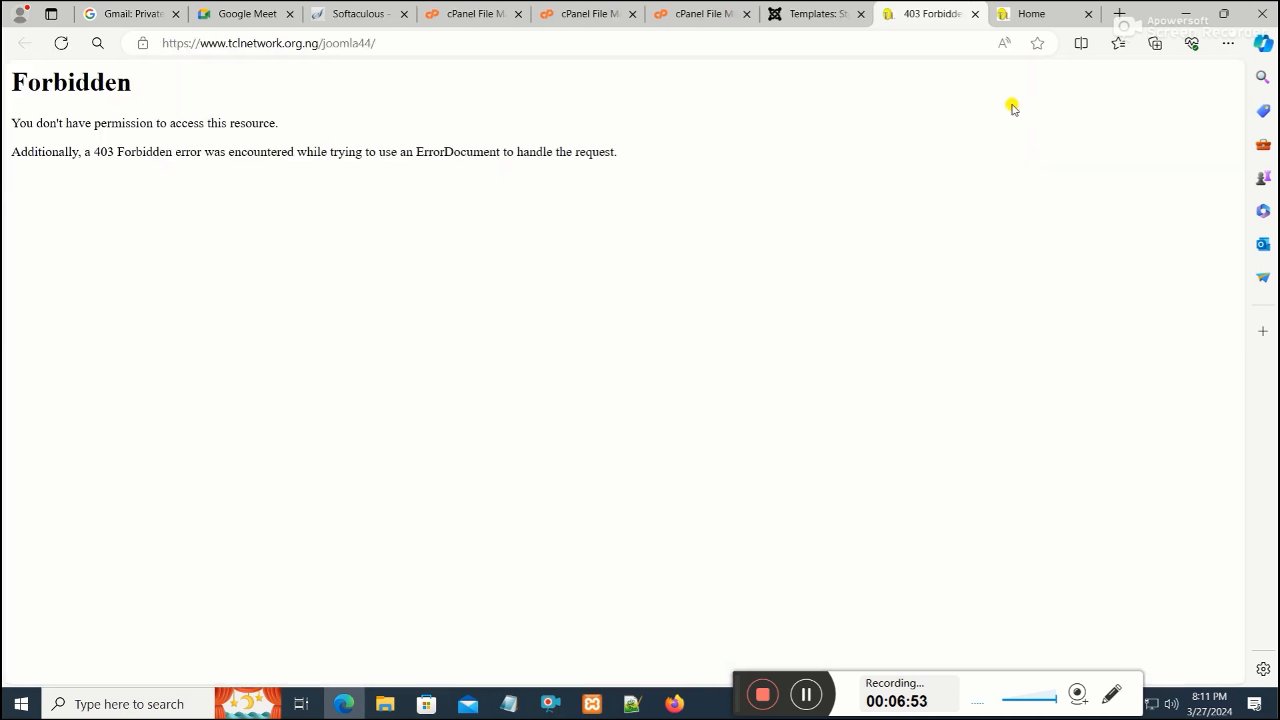
pyautogui.click(532, 48)
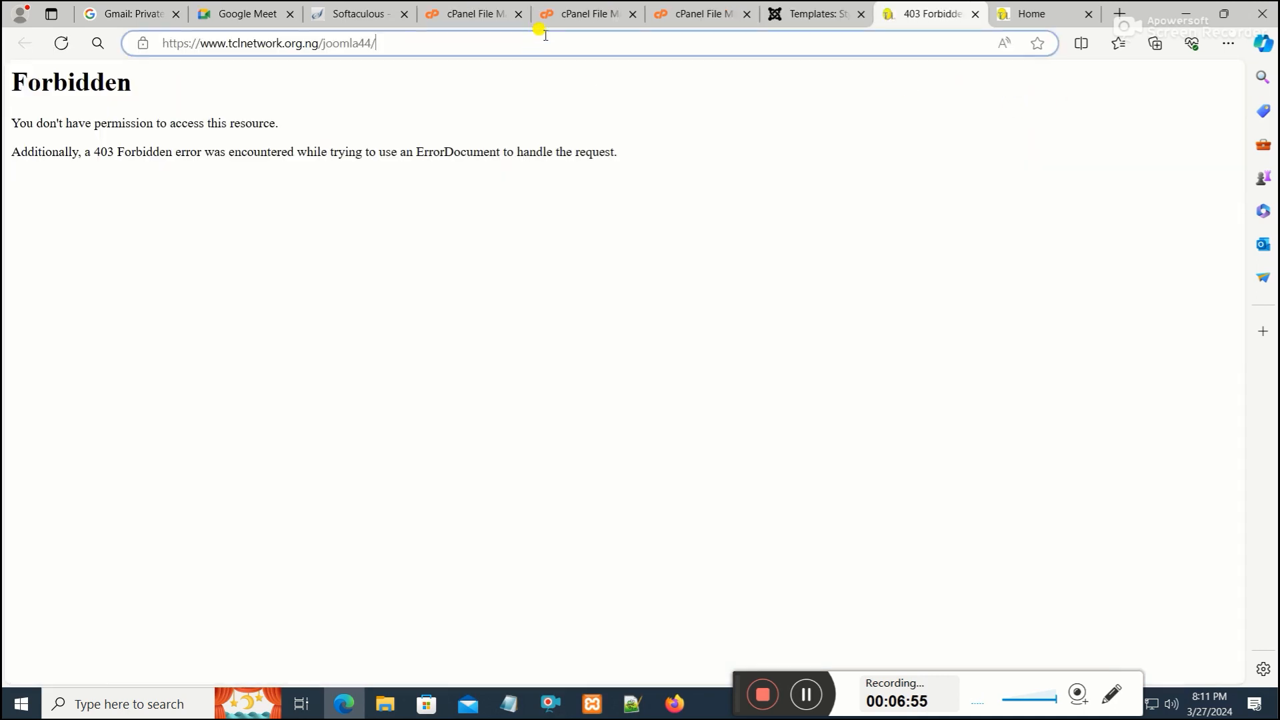
pyautogui.write('index.php')
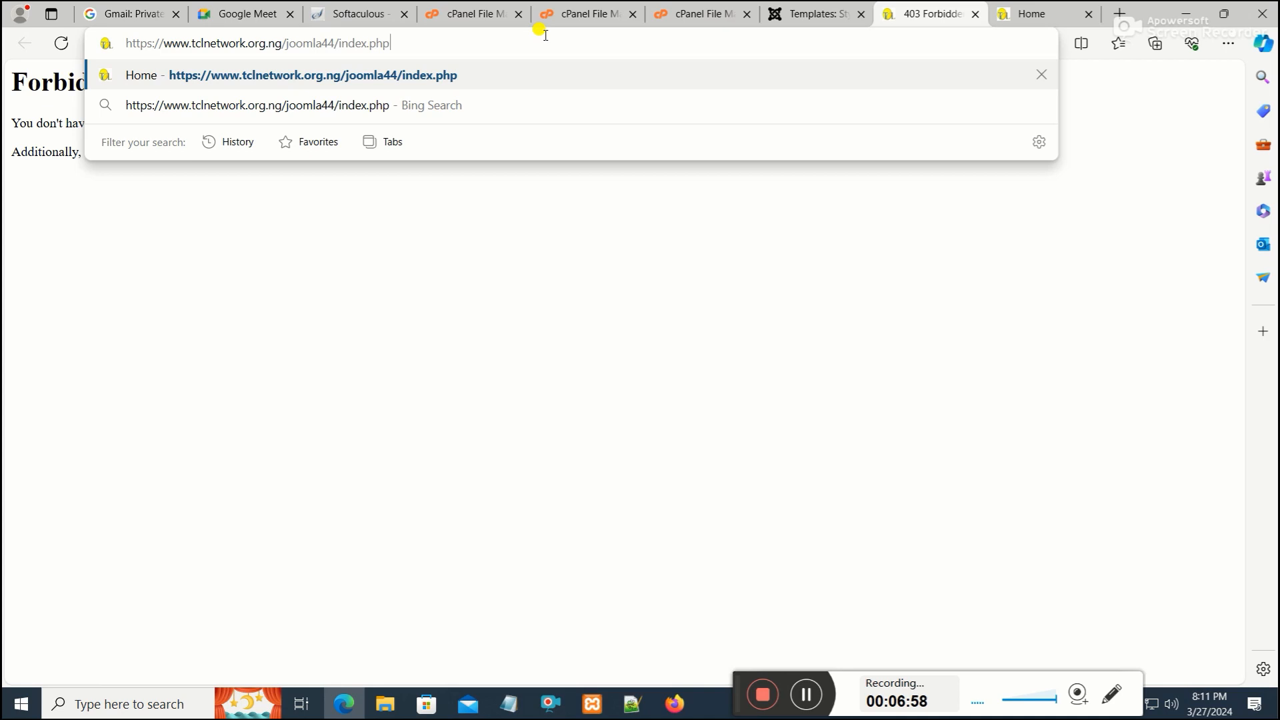
pyautogui.press('Return')
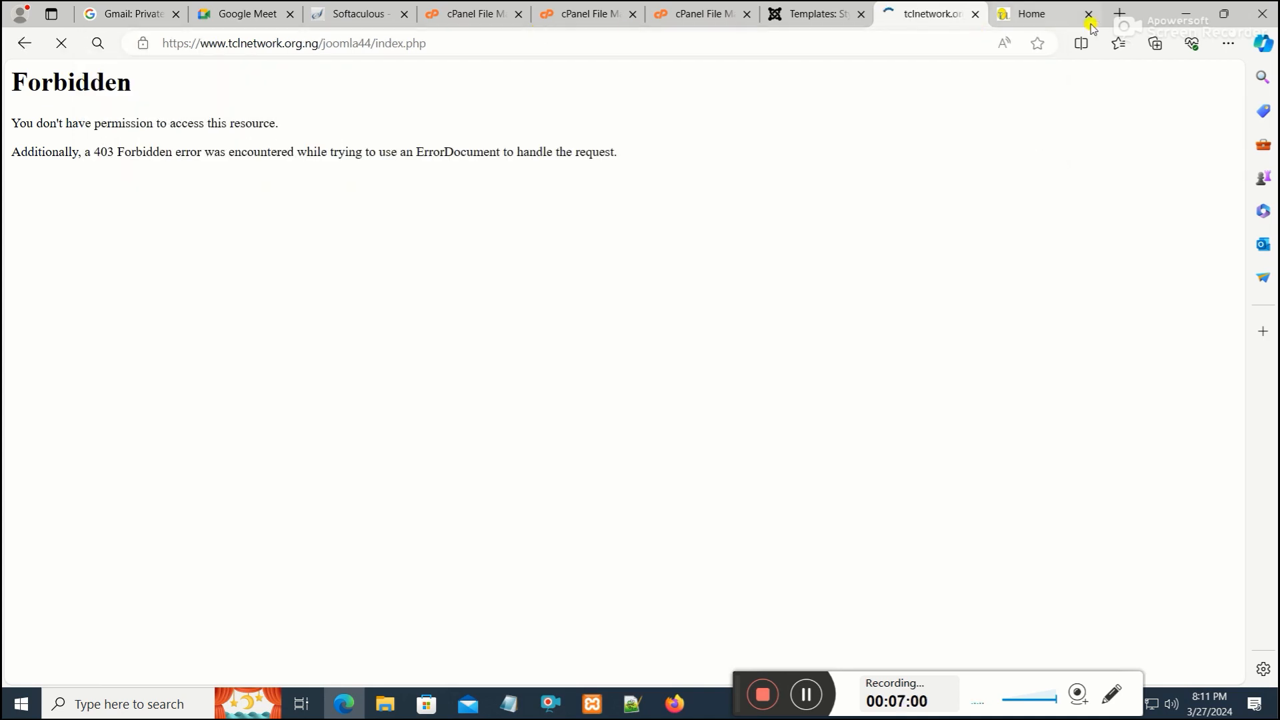
pyautogui.click(1089, 14)
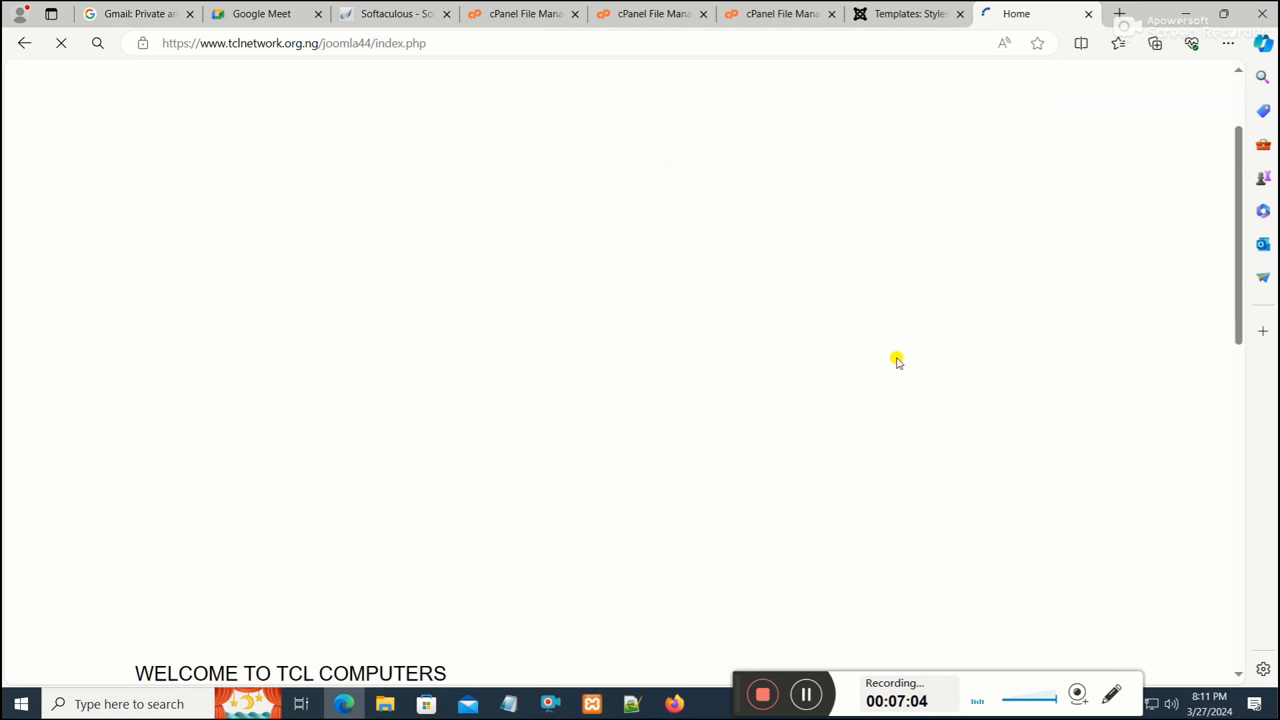
pyautogui.scroll(-10, 920, 353)
pyautogui.scroll(10, 897, 360)
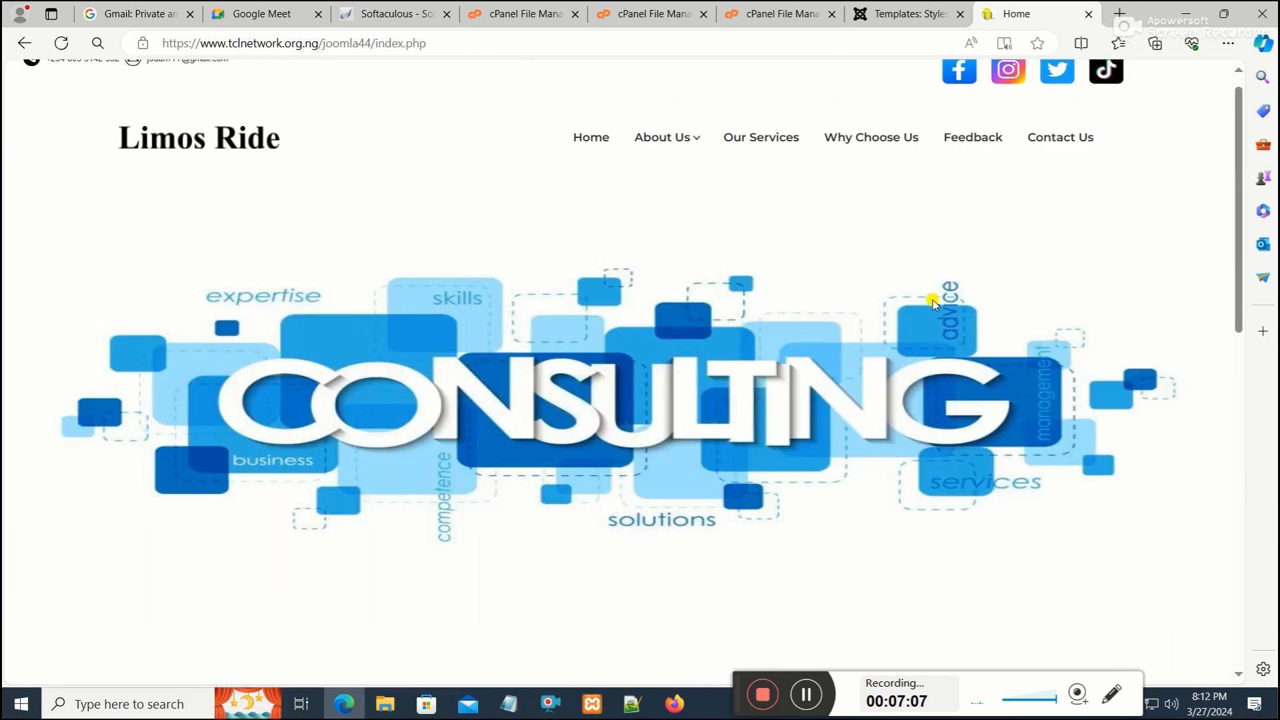
pyautogui.scroll(1, 946, 297)
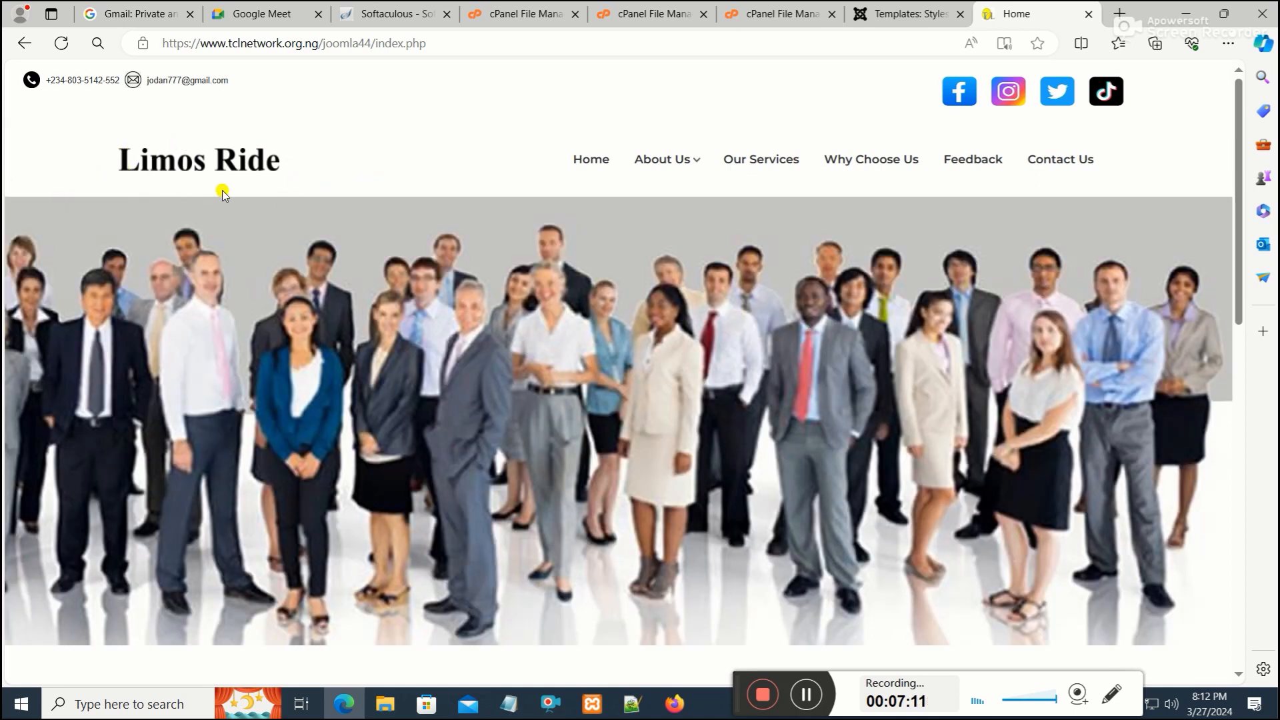
# Copy the site's index.php address and open it in a new Firefox tab
pyautogui.click(365, 45)
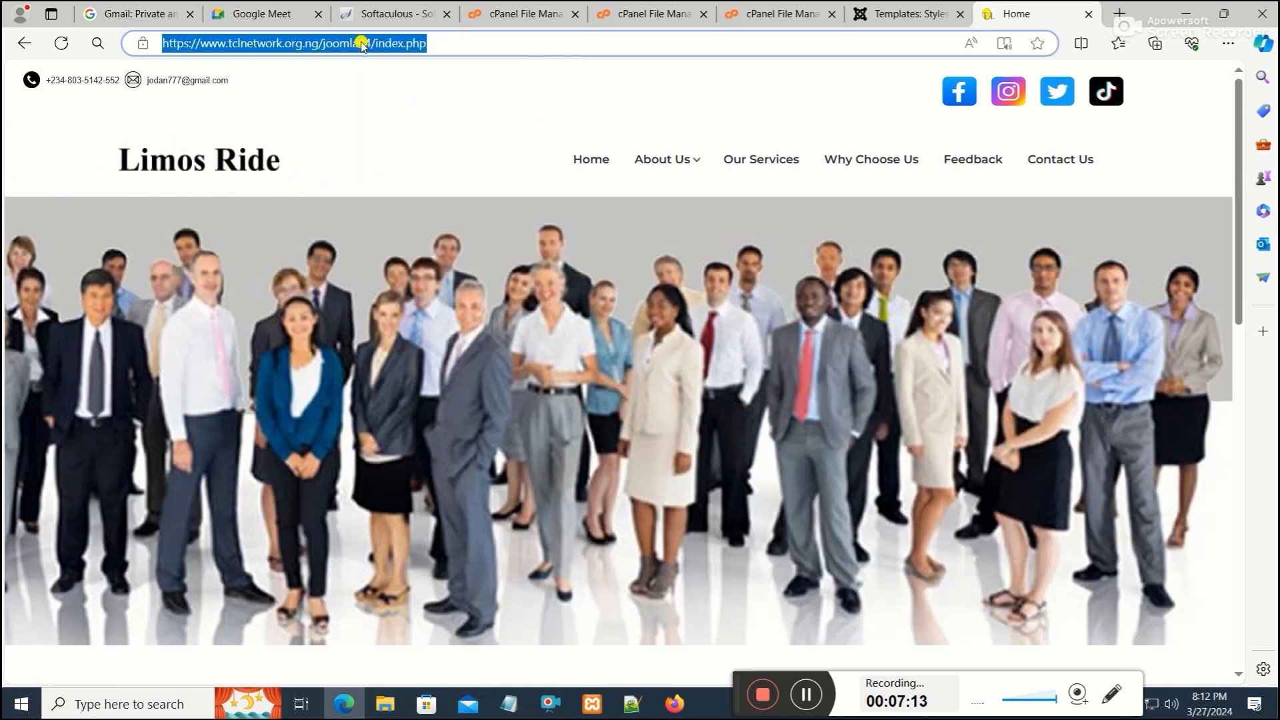
pyautogui.rightClick(361, 44)
pyautogui.click(418, 202)
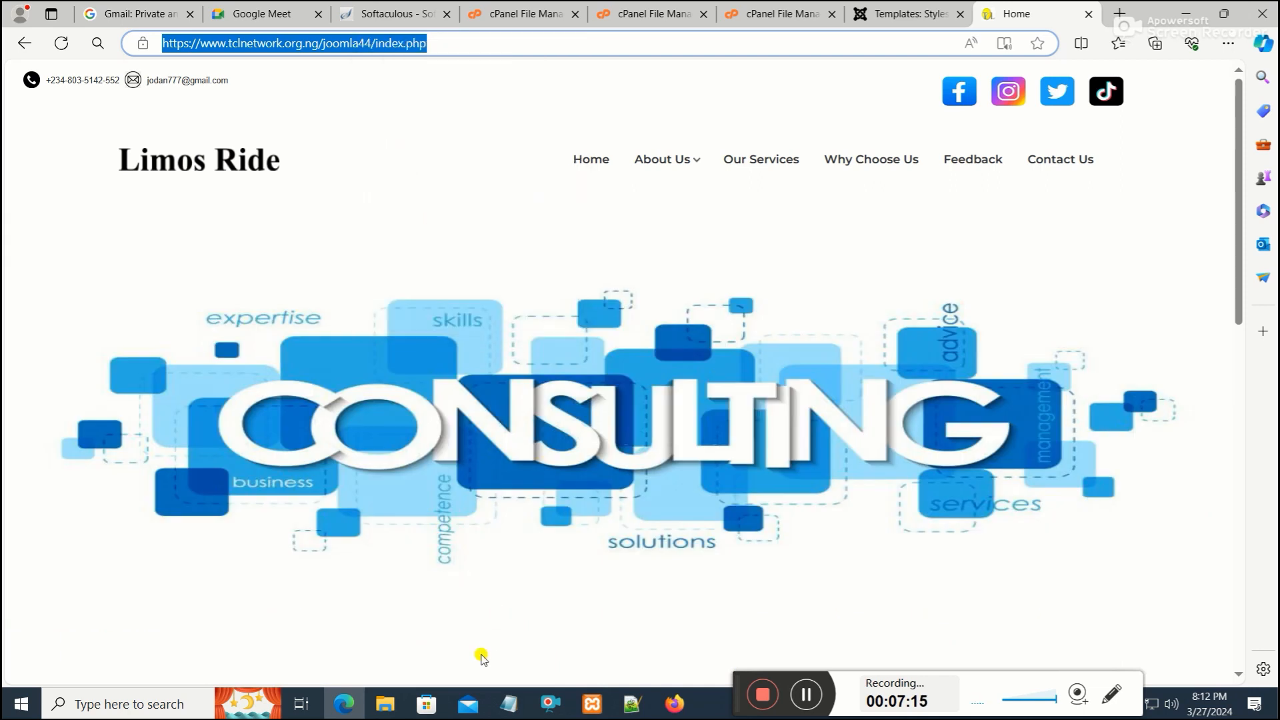
pyautogui.click(393, 699)
pyautogui.click(395, 699)
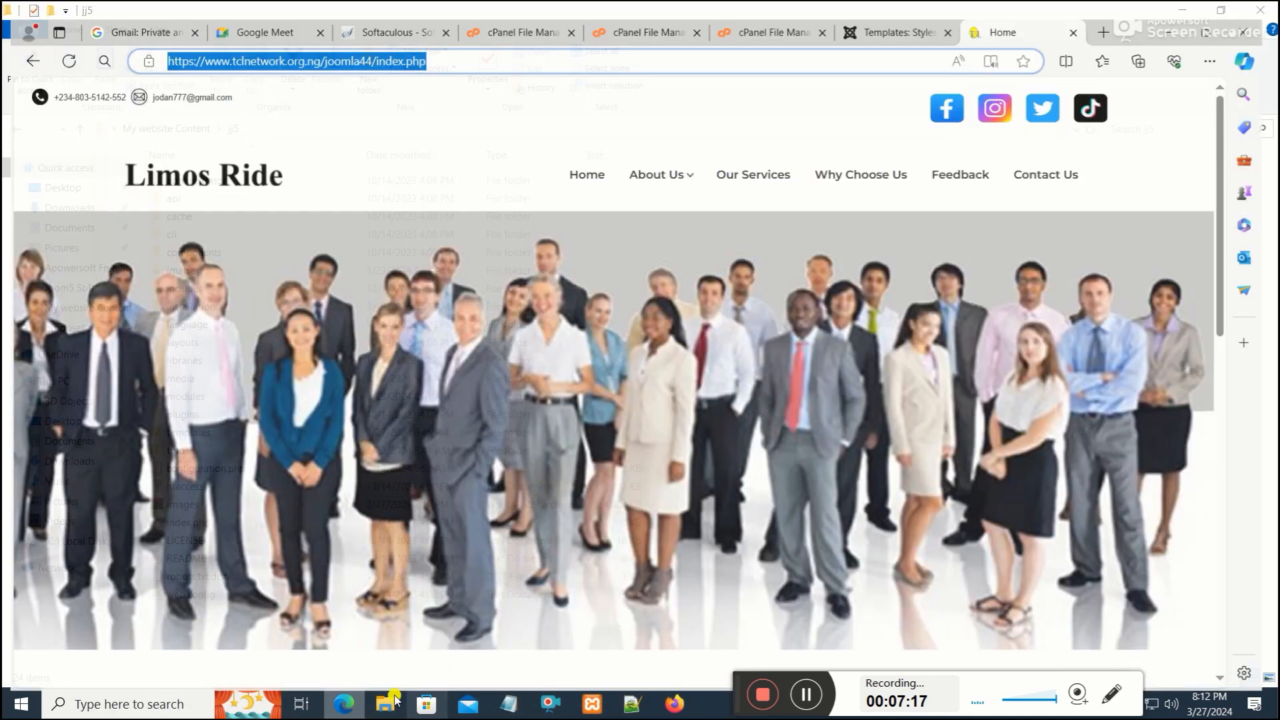
pyautogui.click(674, 703)
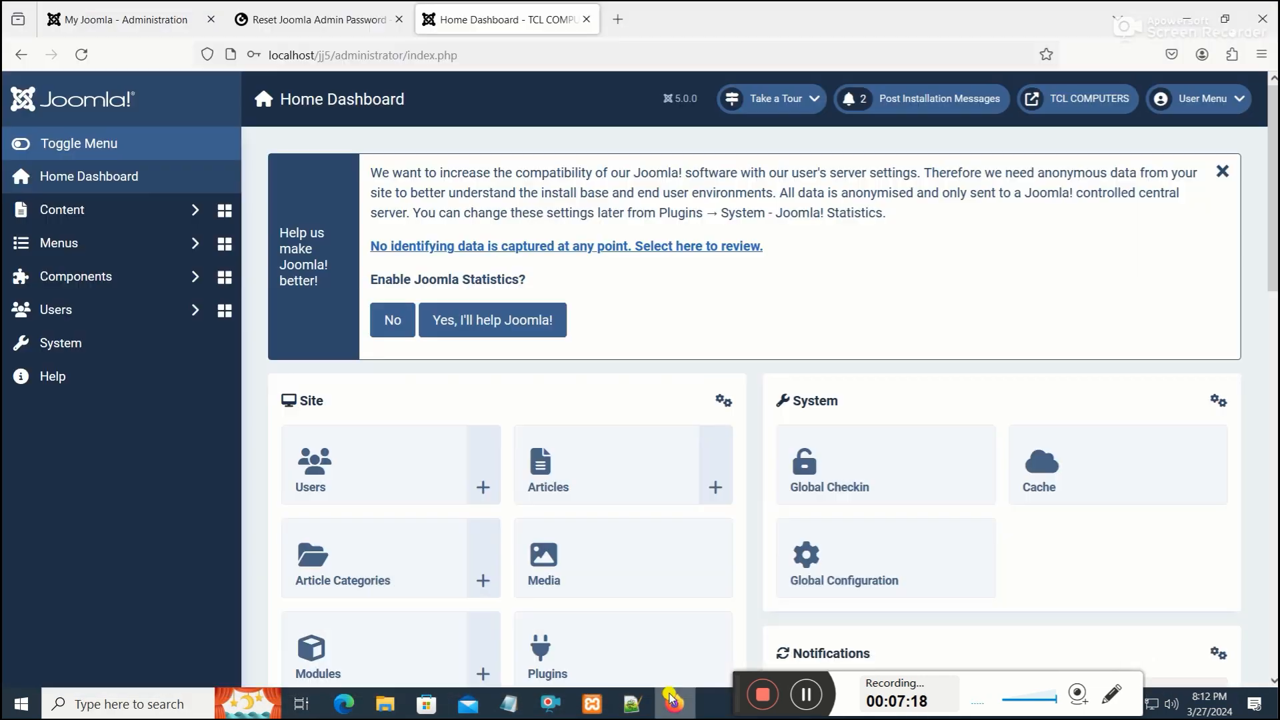
pyautogui.click(618, 22)
pyautogui.rightClick(632, 56)
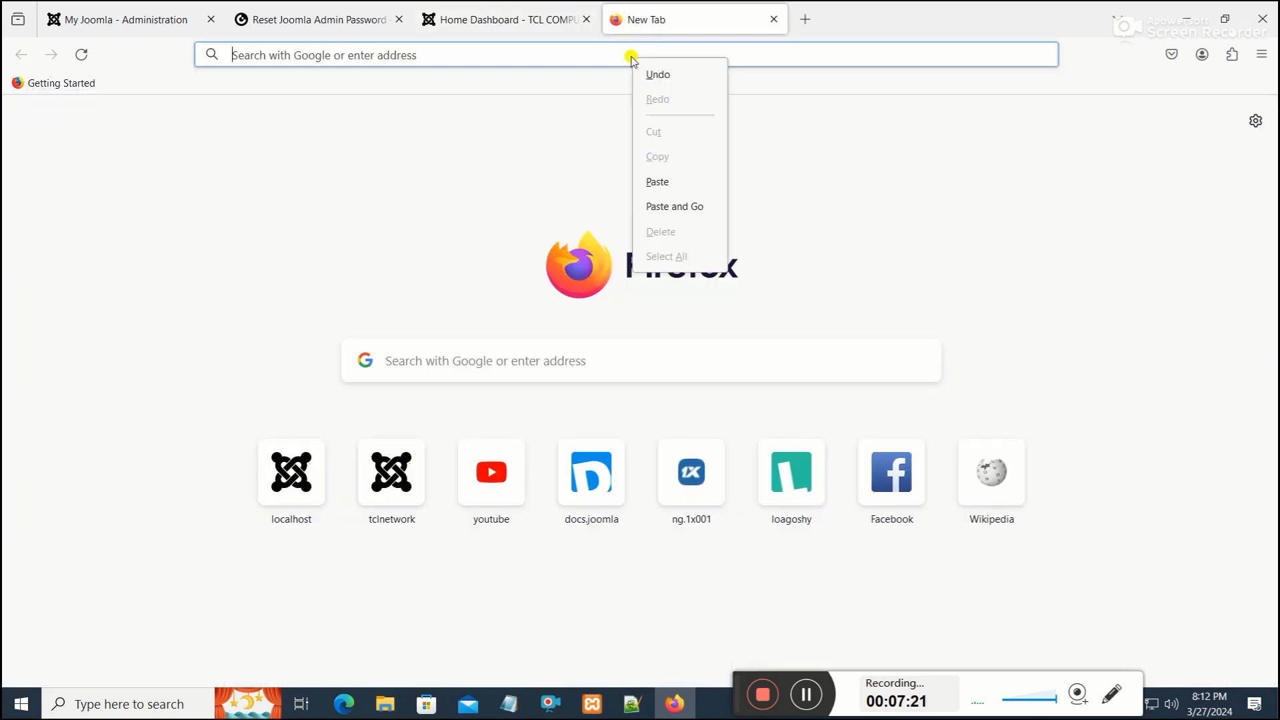
pyautogui.click(680, 183)
pyautogui.press('Return')
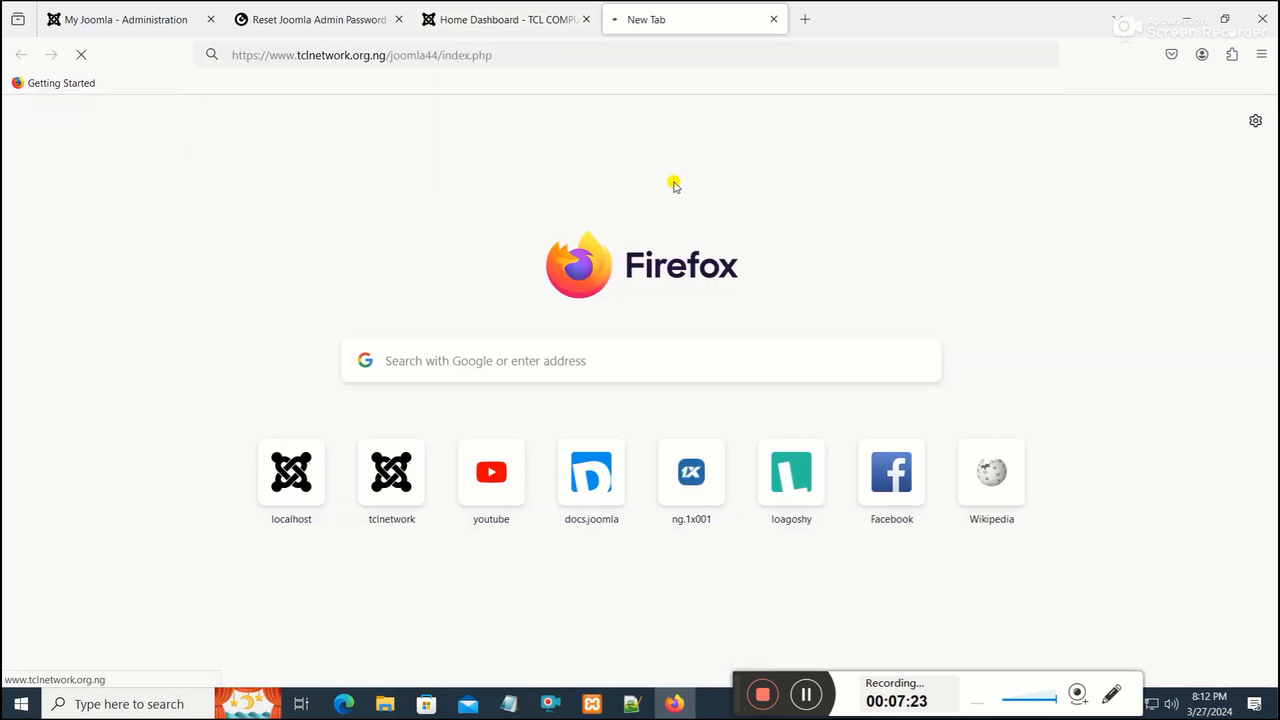
# Close the other Firefox tabs and scroll through the live site's homepage
pyautogui.click(587, 20)
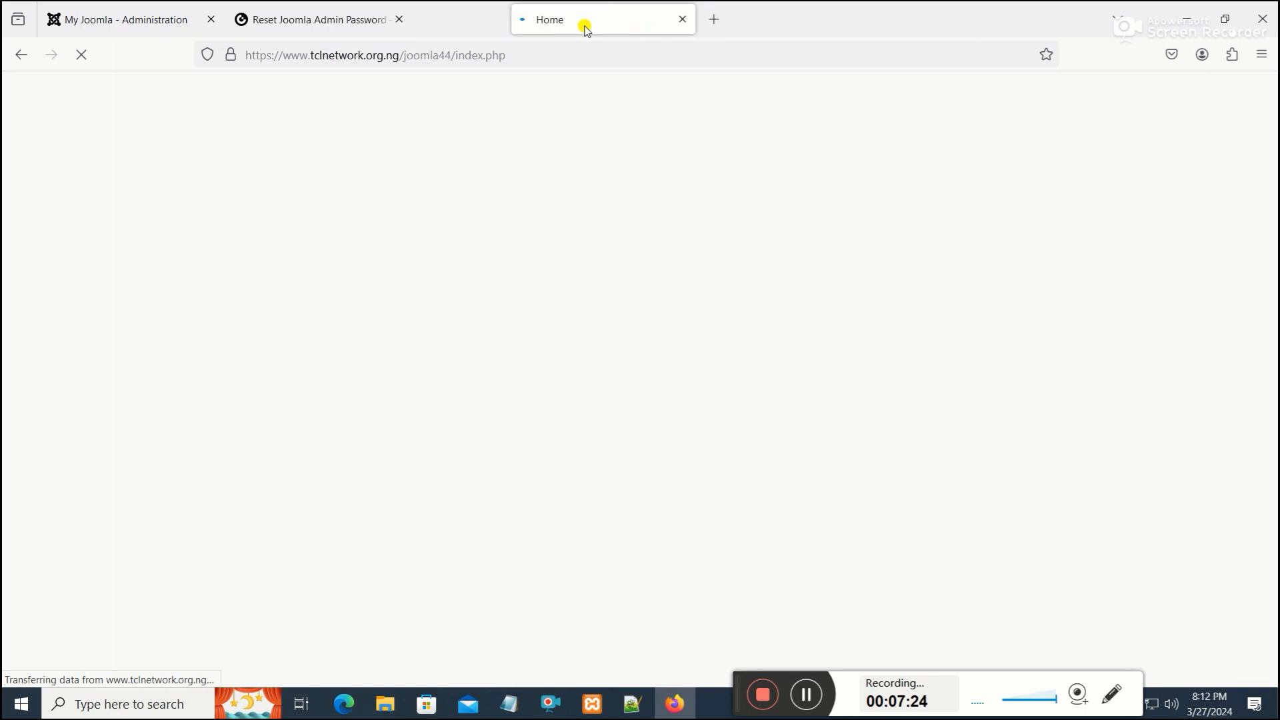
pyautogui.click(403, 20)
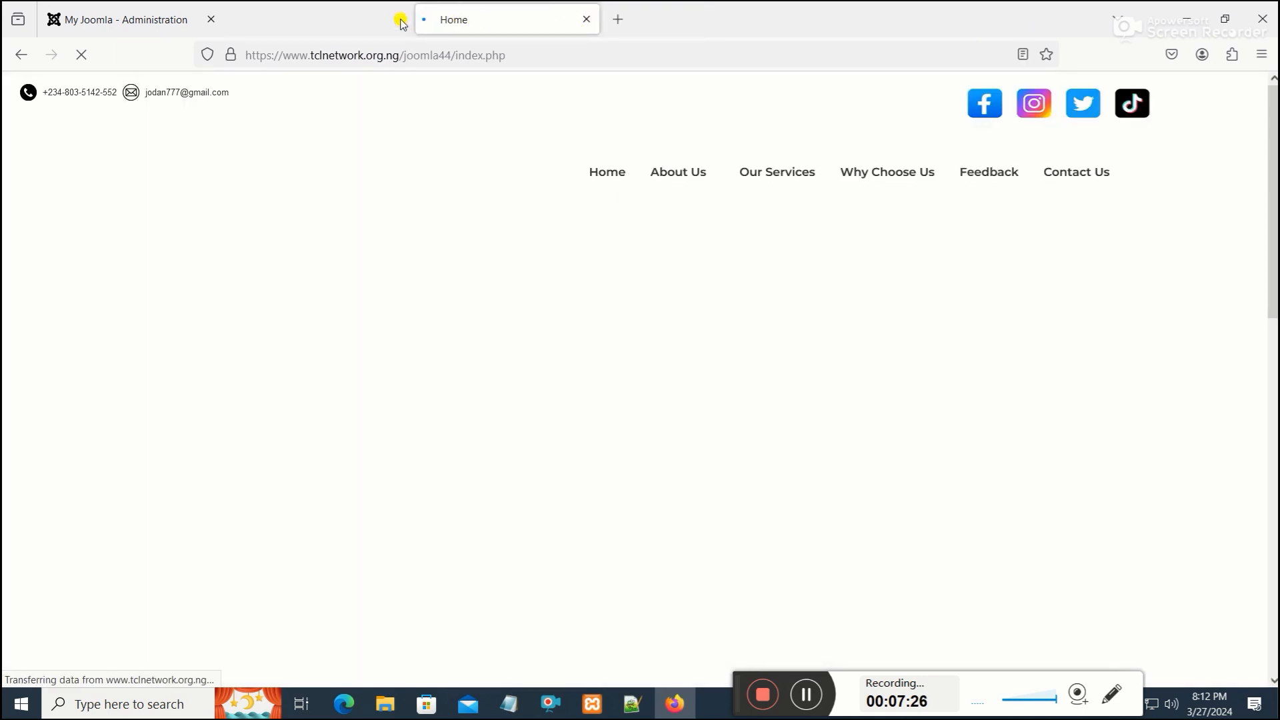
pyautogui.click(218, 20)
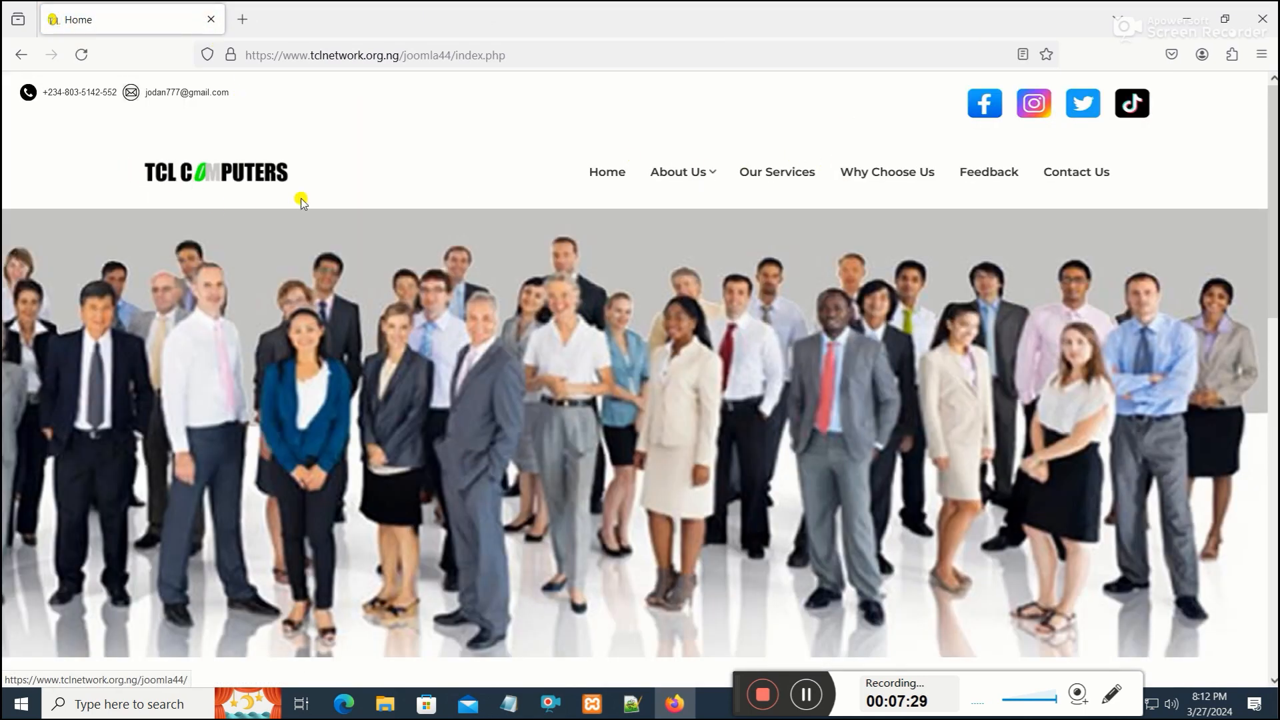
pyautogui.scroll(-15, 680, 232)
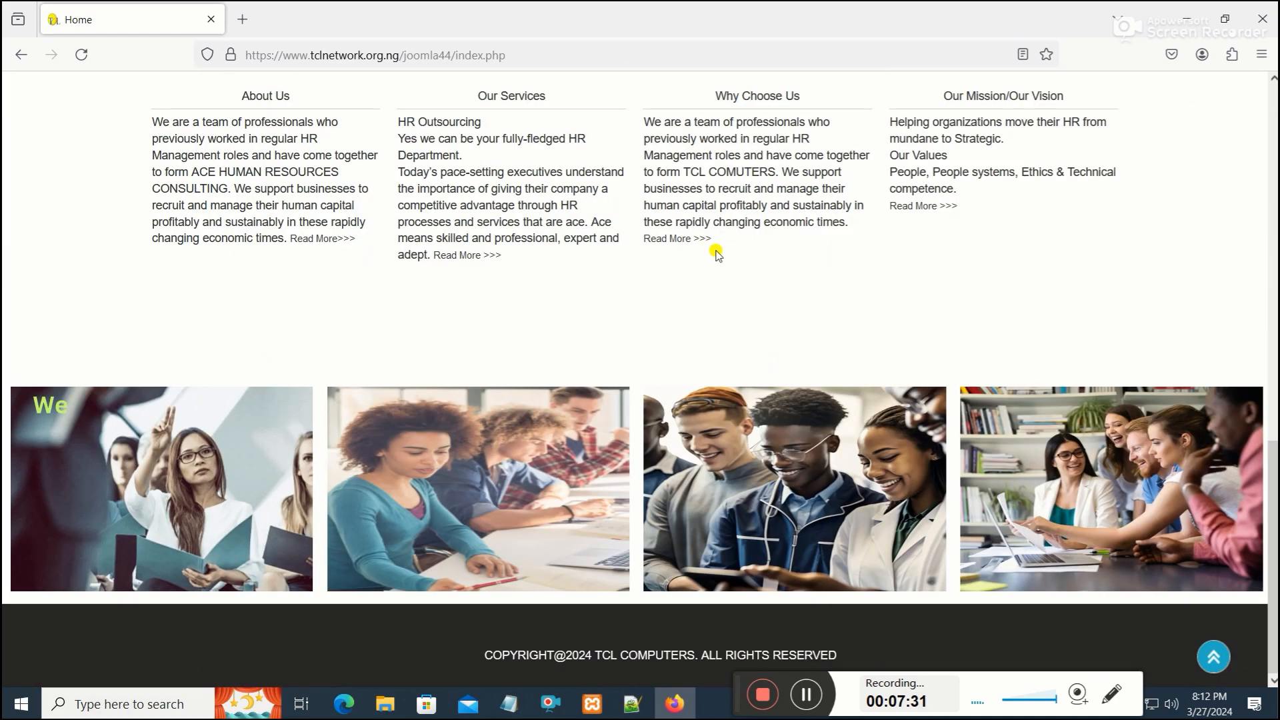
pyautogui.scroll(15, 717, 254)
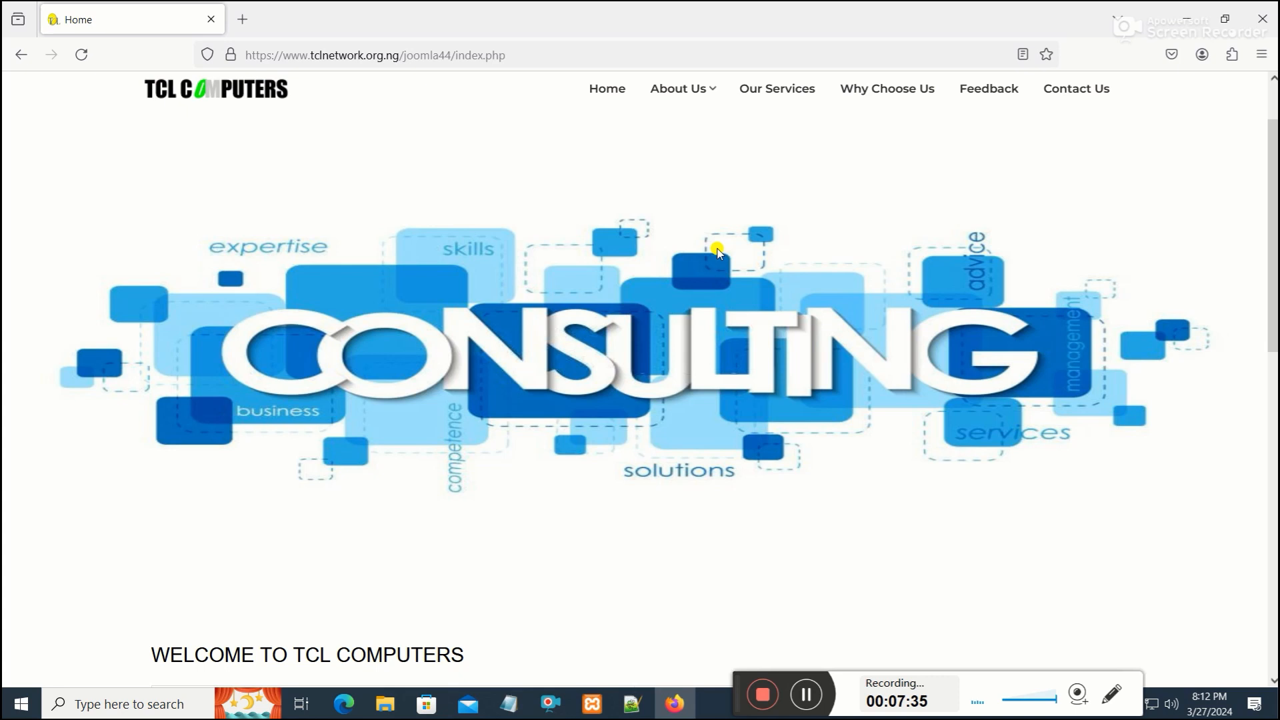
pyautogui.scroll(1, 722, 285)
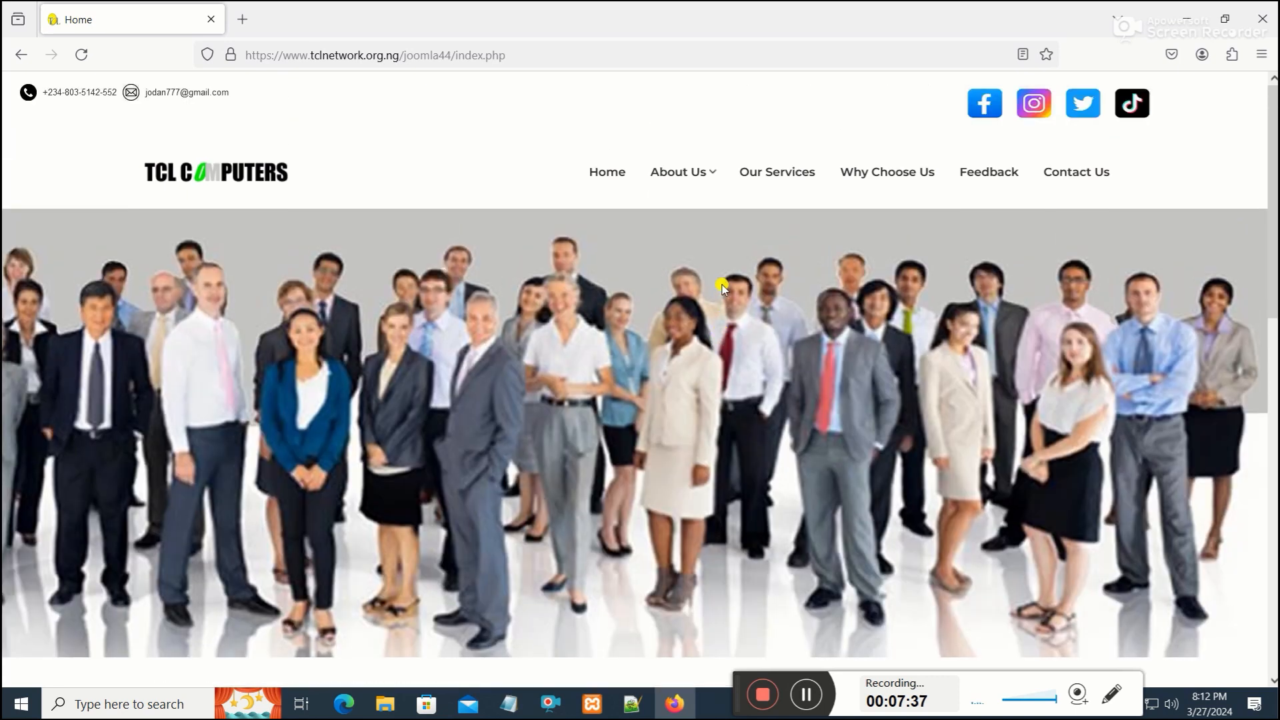
pyautogui.scroll(-3, 722, 285)
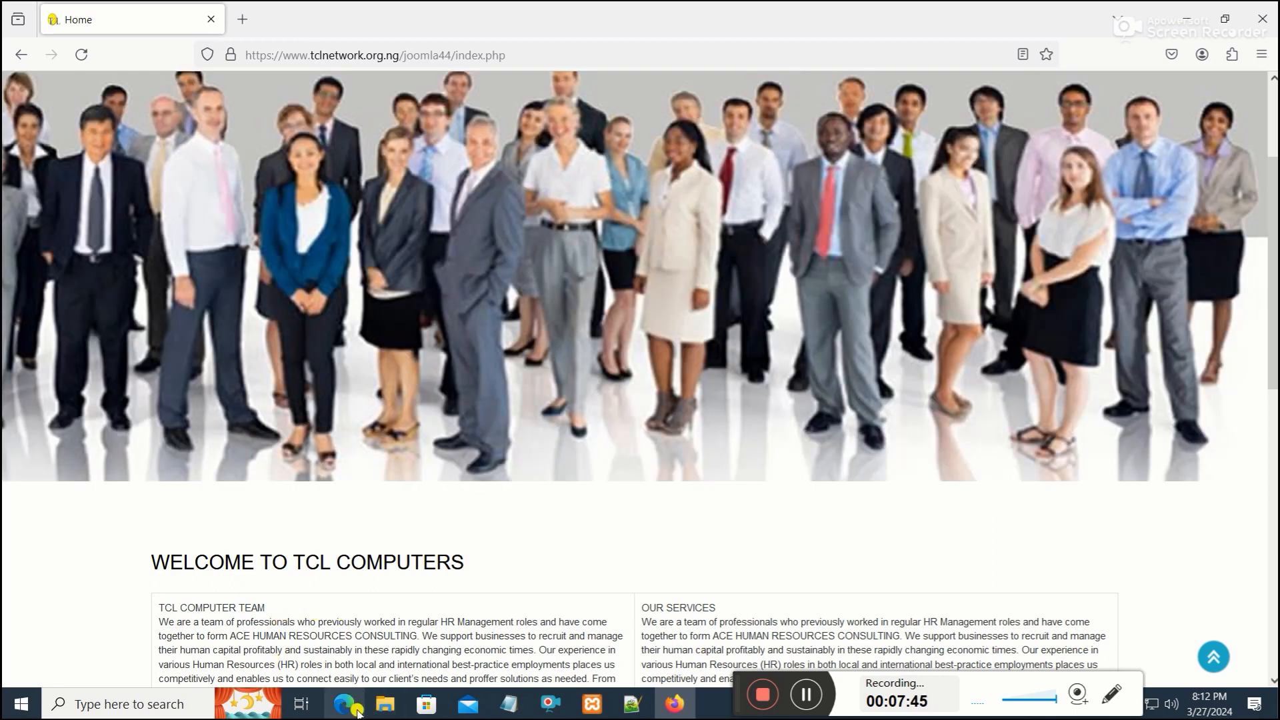
pyautogui.scroll(2, 480, 230)
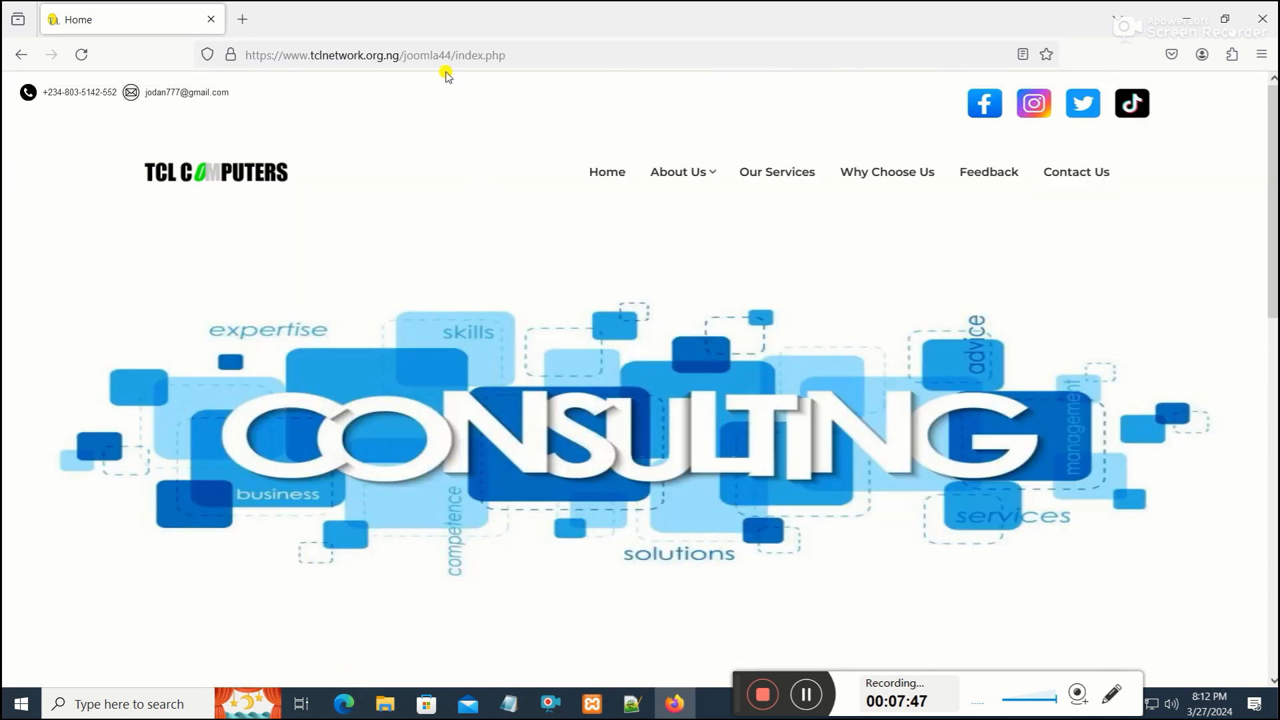
pyautogui.click(424, 57)
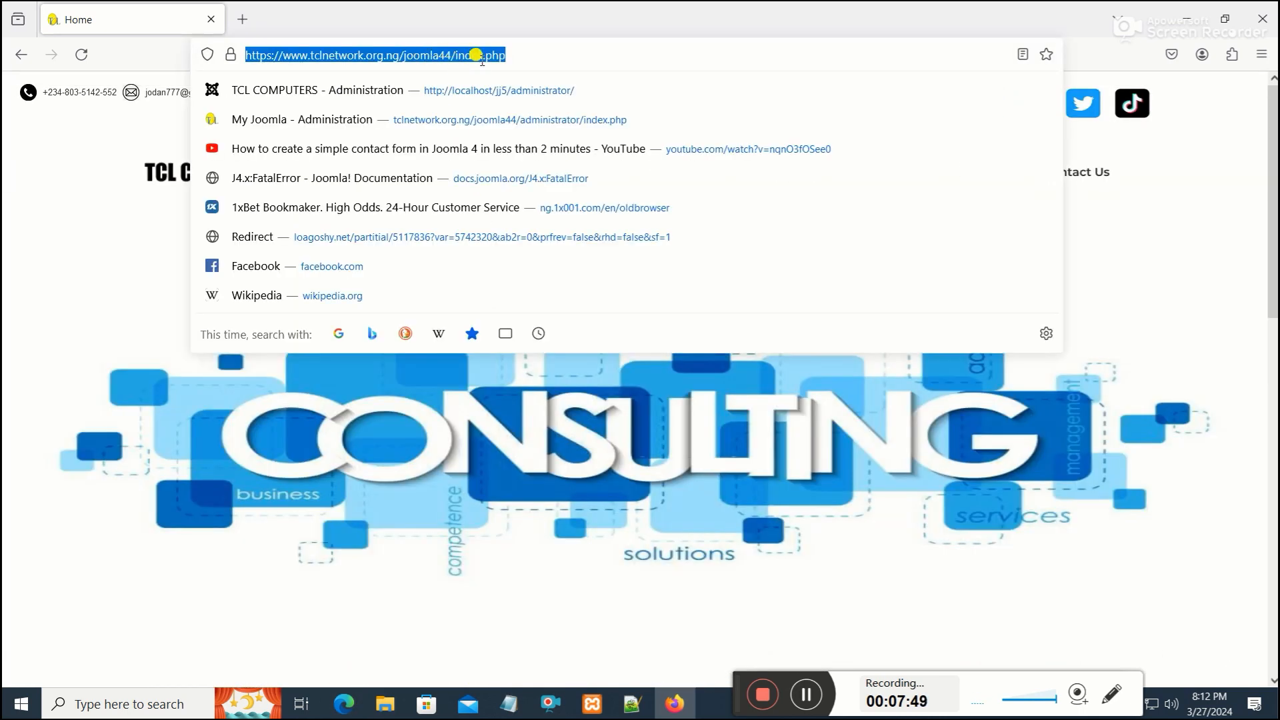
pyautogui.moveTo(504, 54); pyautogui.dragTo(472, 54)
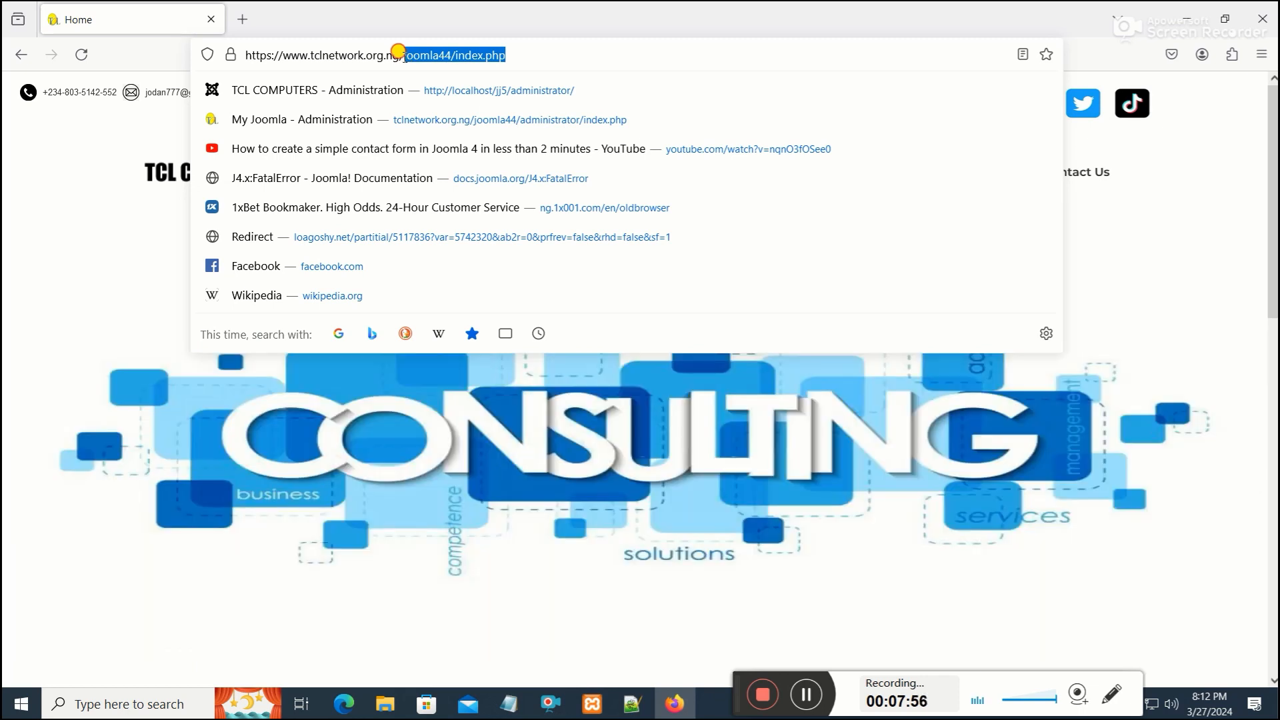
pyautogui.rightClick(416, 50)
pyautogui.click(453, 130)
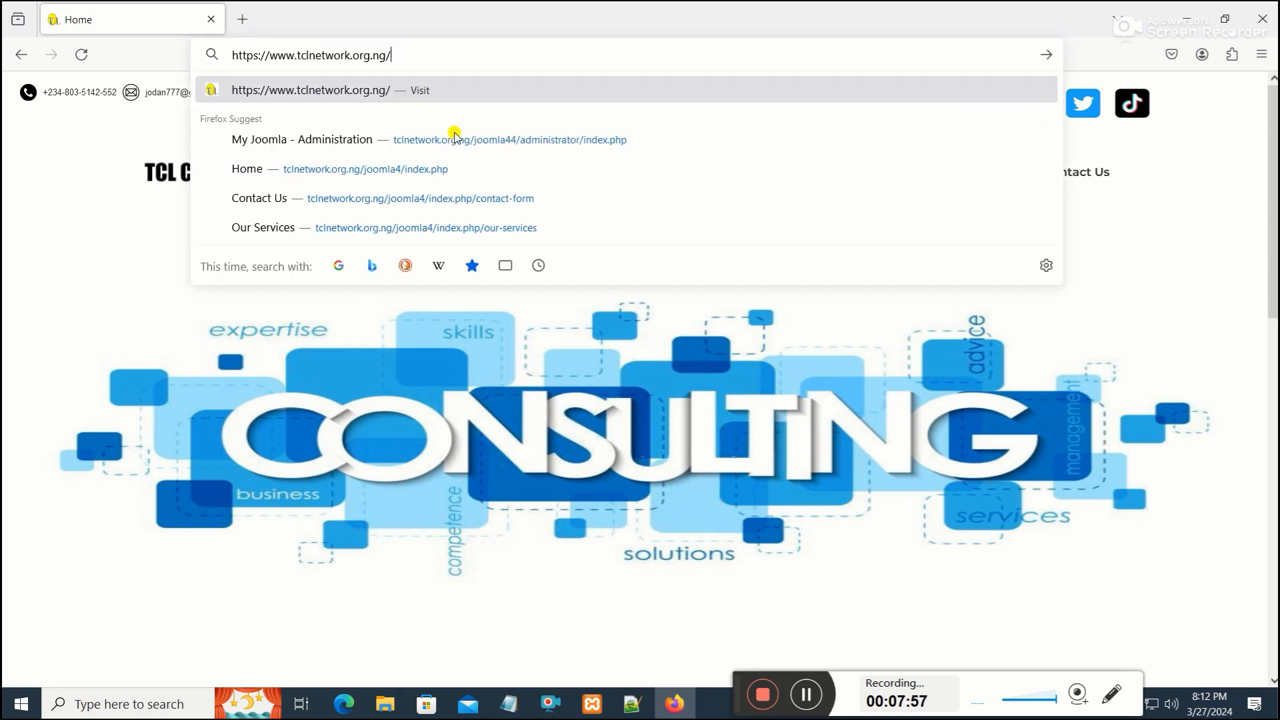
pyautogui.press('Return')
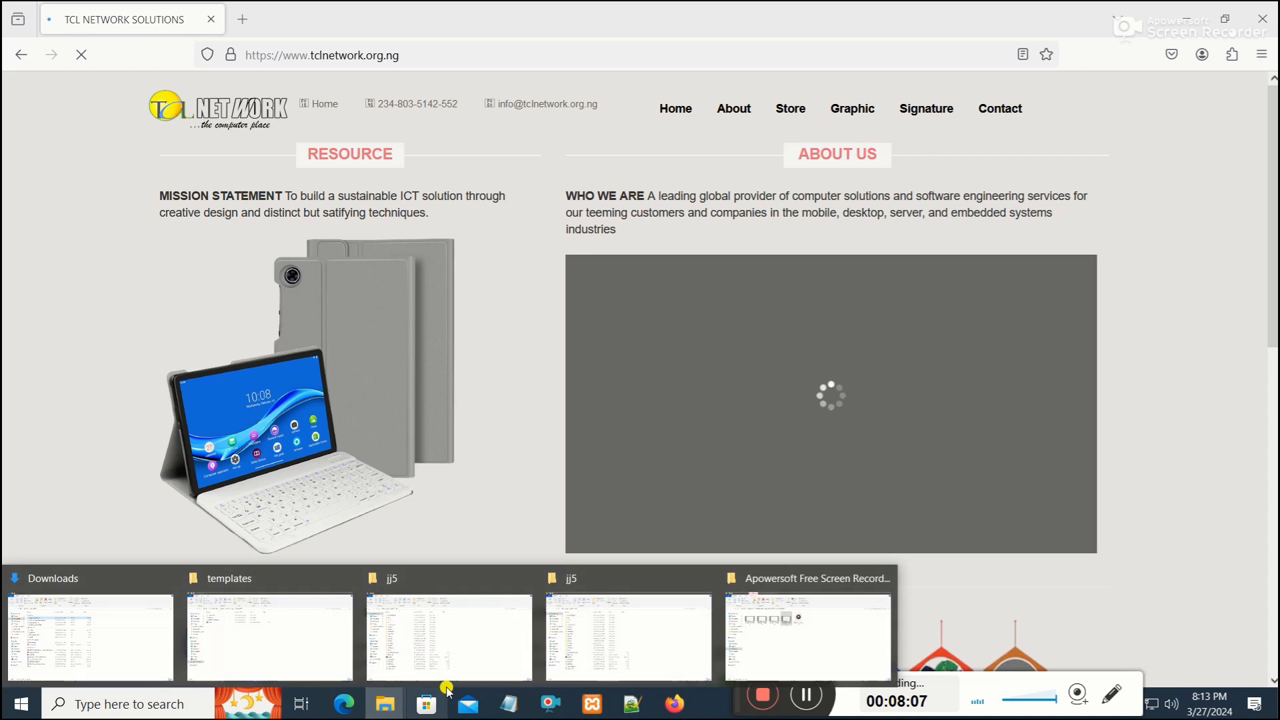
# Switch to the cPanel File Manager tab in Edge, open public_html and select the folders from .well-known down to img
pyautogui.click(344, 705)
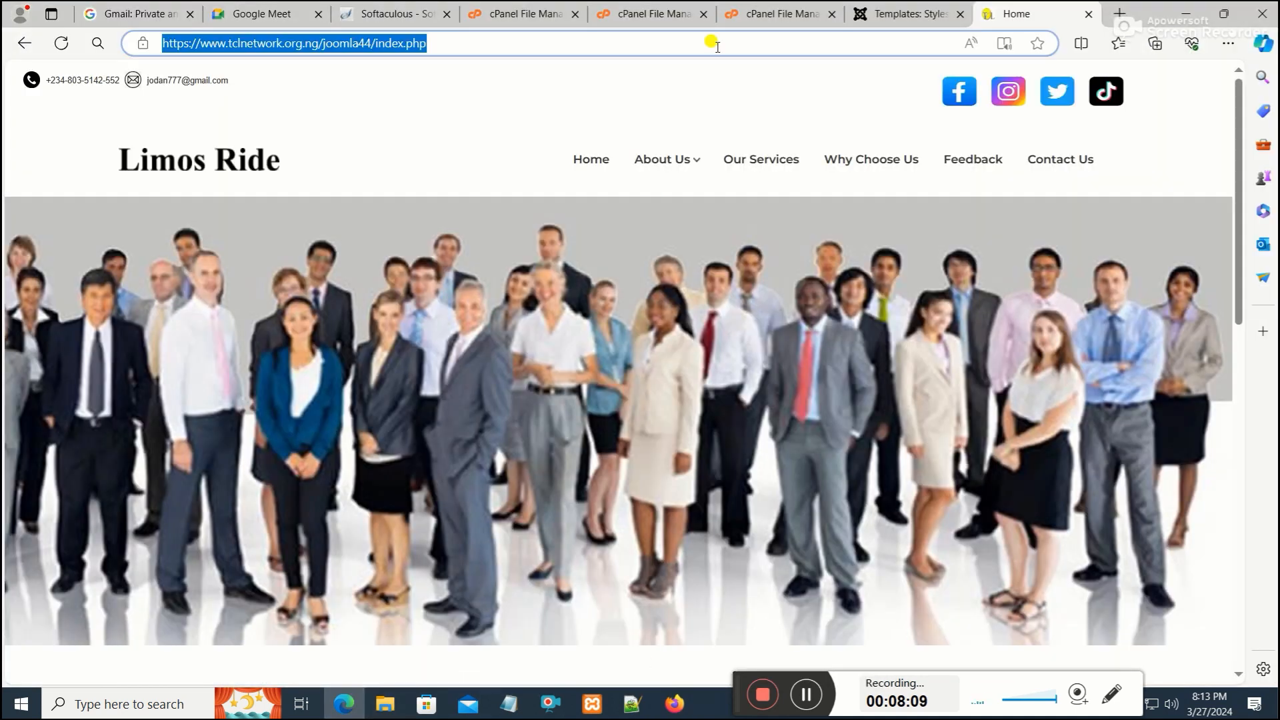
pyautogui.click(530, 14)
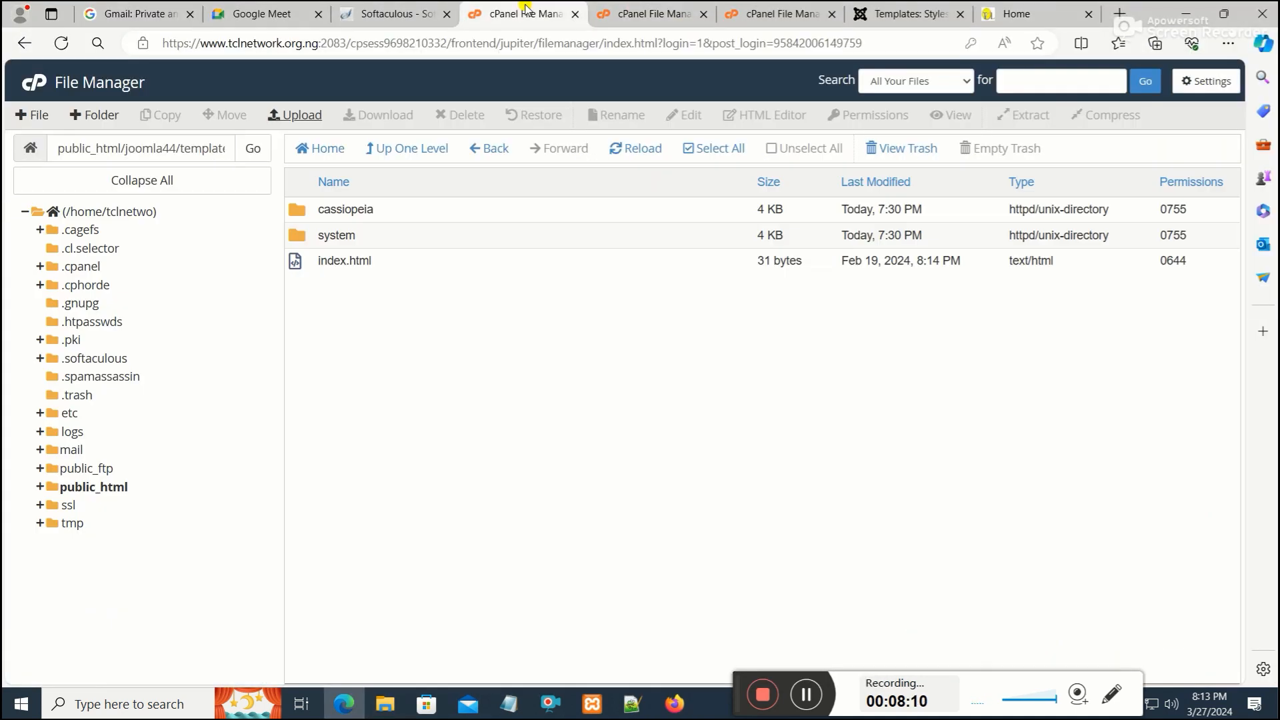
pyautogui.click(114, 481)
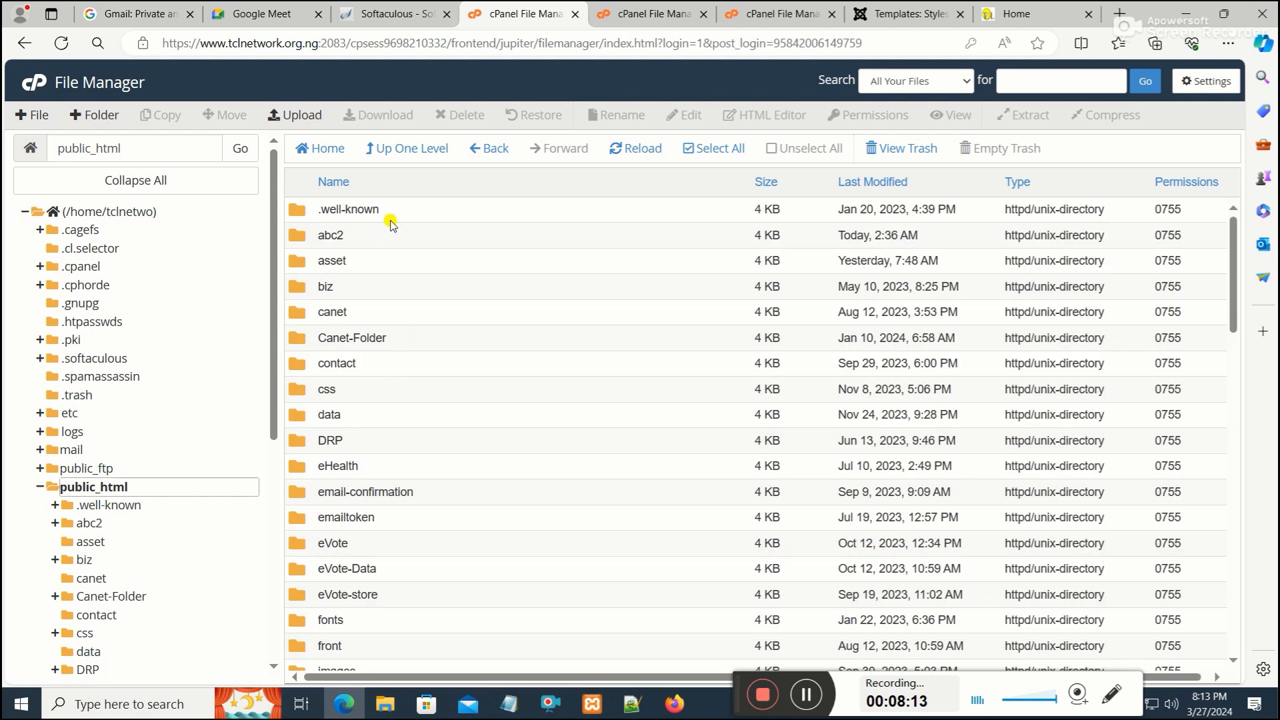
pyautogui.moveTo(416, 226); pyautogui.dragTo(397, 547)
pyautogui.scroll(-3, 395, 597)
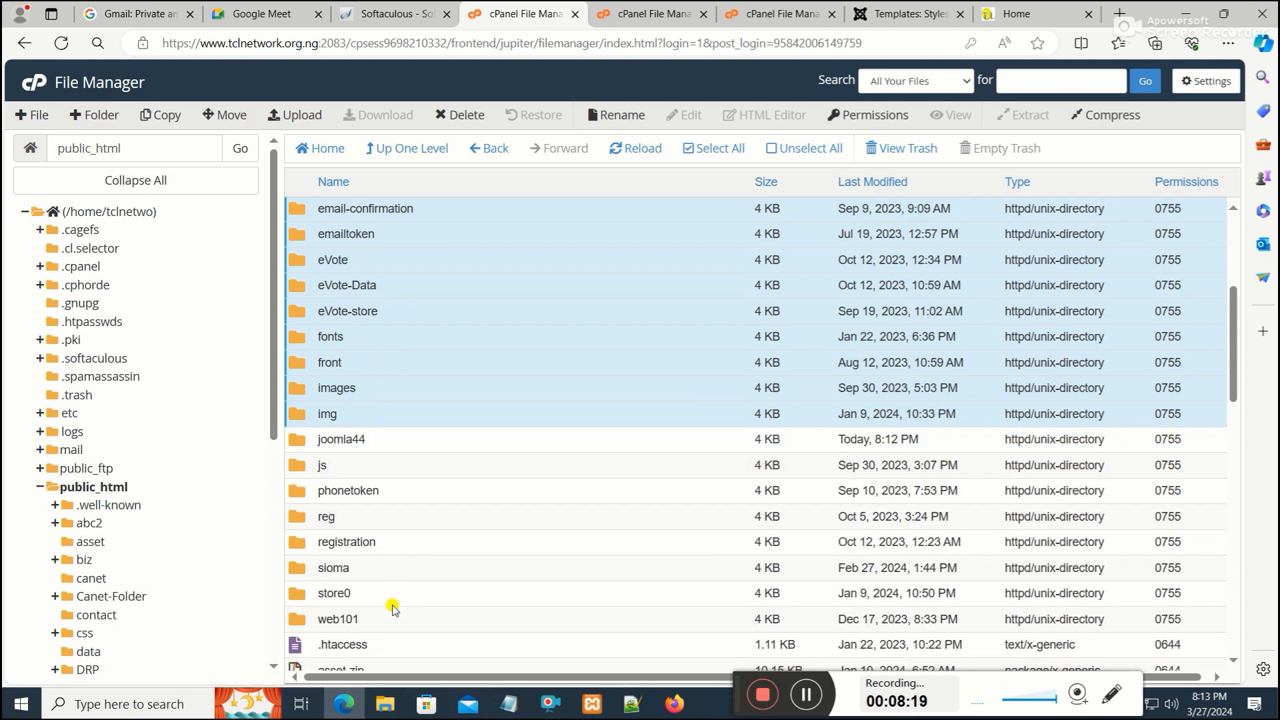